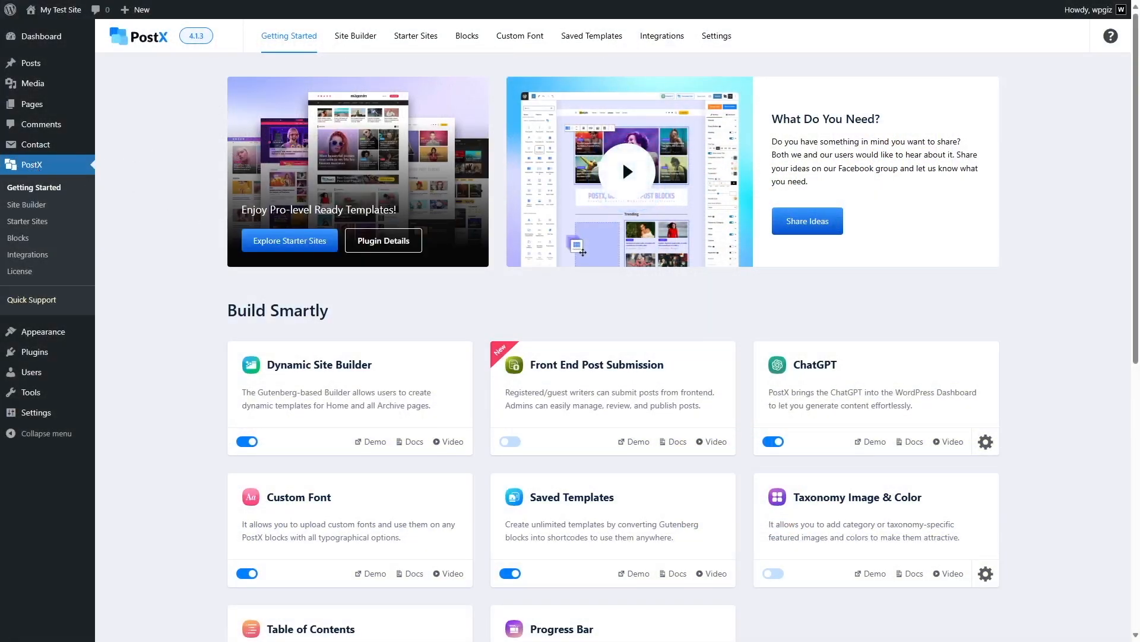
Examine the feature cards and the key features overview on the PostX Getting Started page.
scroll(203, 222, down, 4)
scroll(879, 178, down, 5)
scroll(879, 177, up, 8)
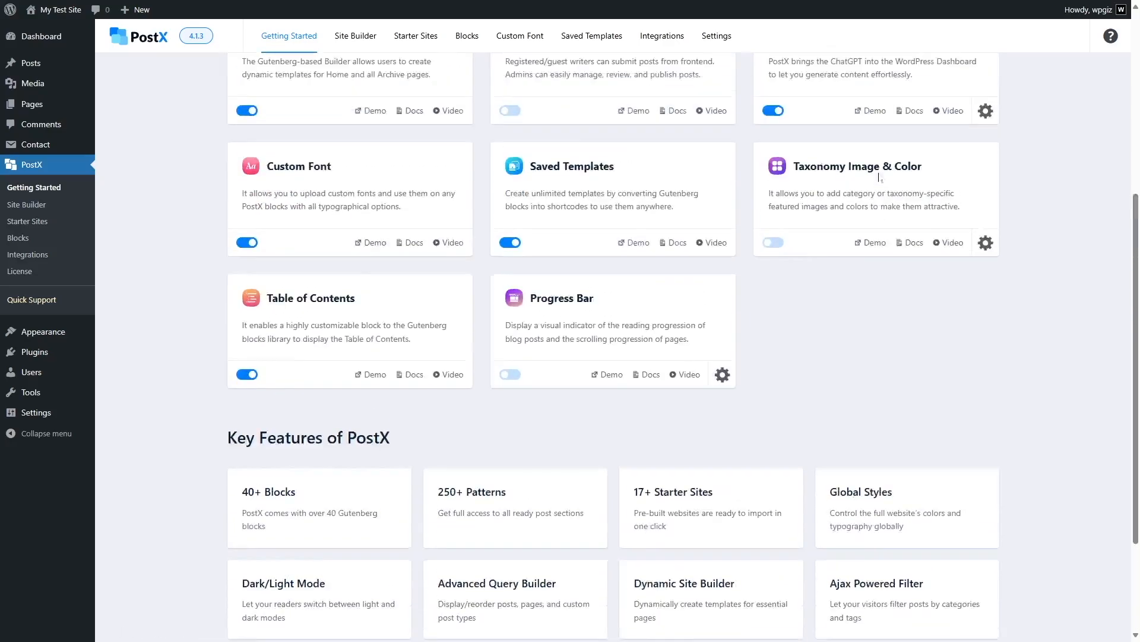
scroll(879, 178, up, 2)
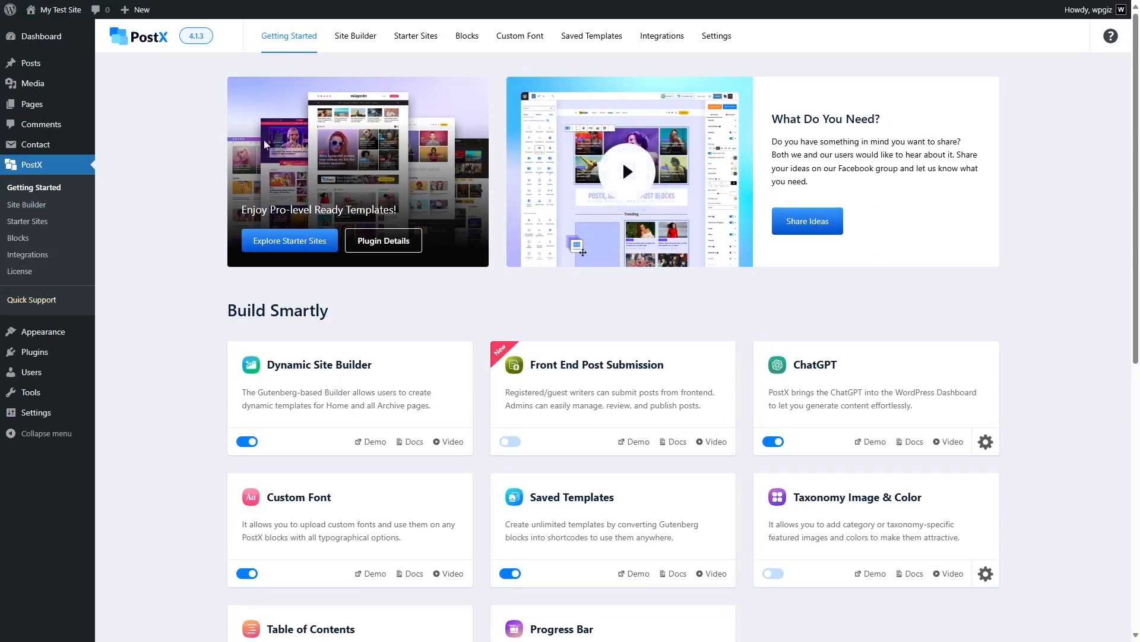
scroll(422, 288, down, 2)
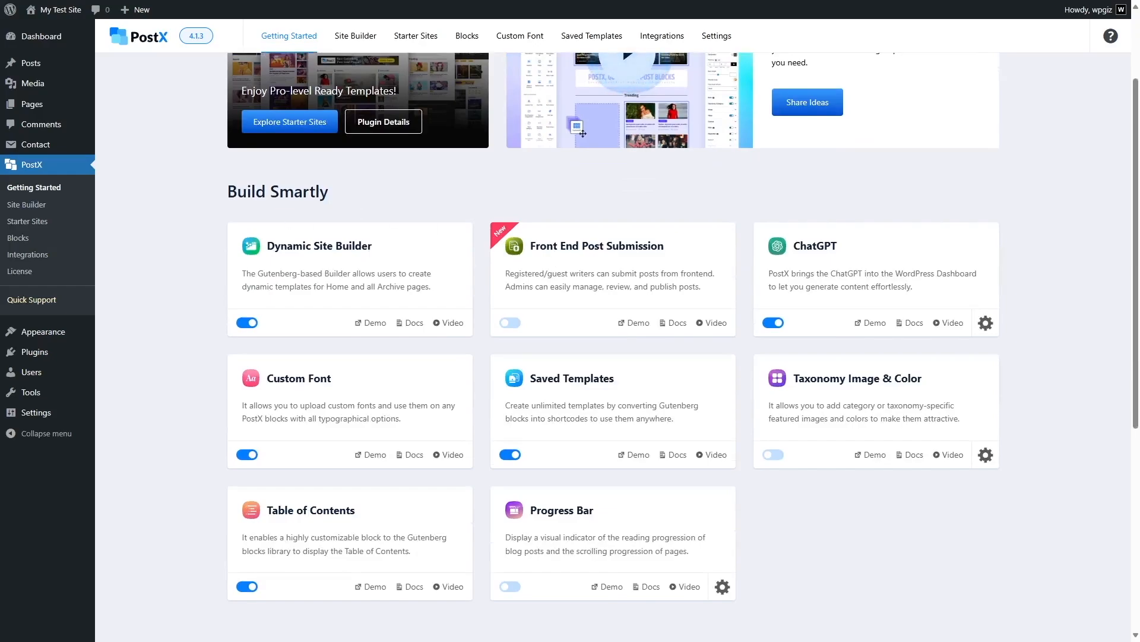
scroll(577, 269, down, 6)
scroll(344, 355, up, 8)
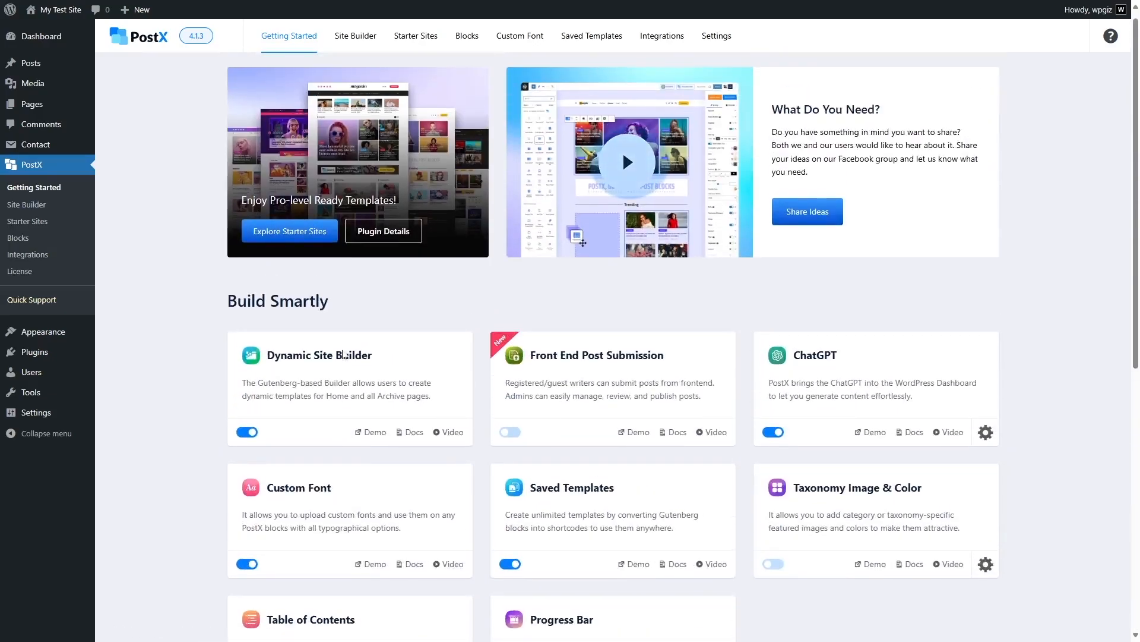
scroll(1113, 333, up, 1)
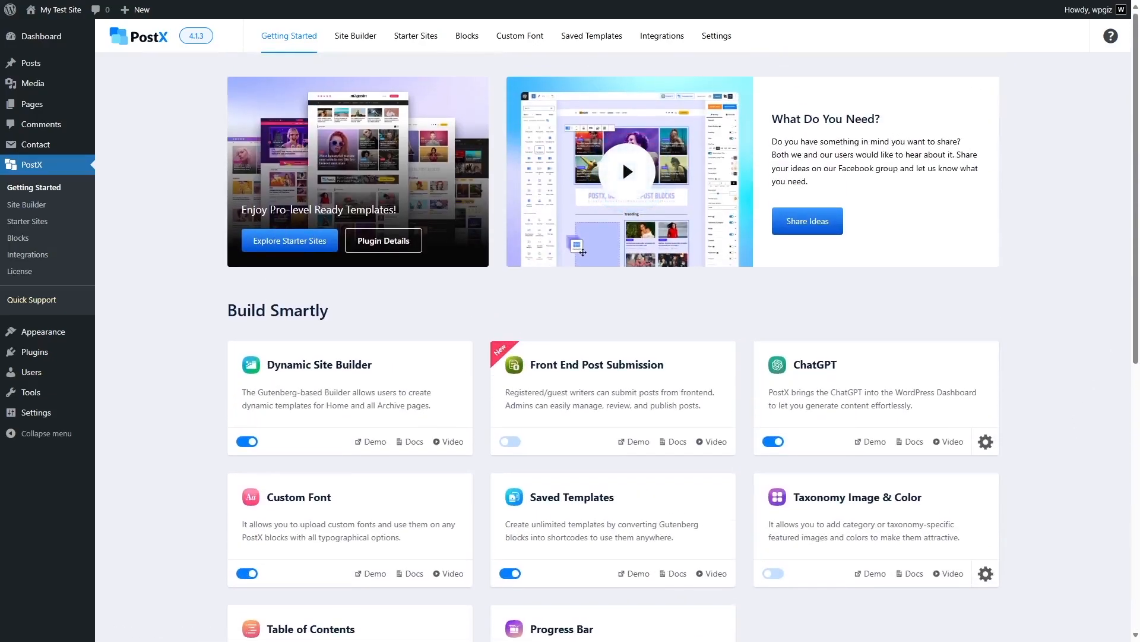
Browse the PostX starter sites and open the live preview of the Trending News template.
click(417, 41)
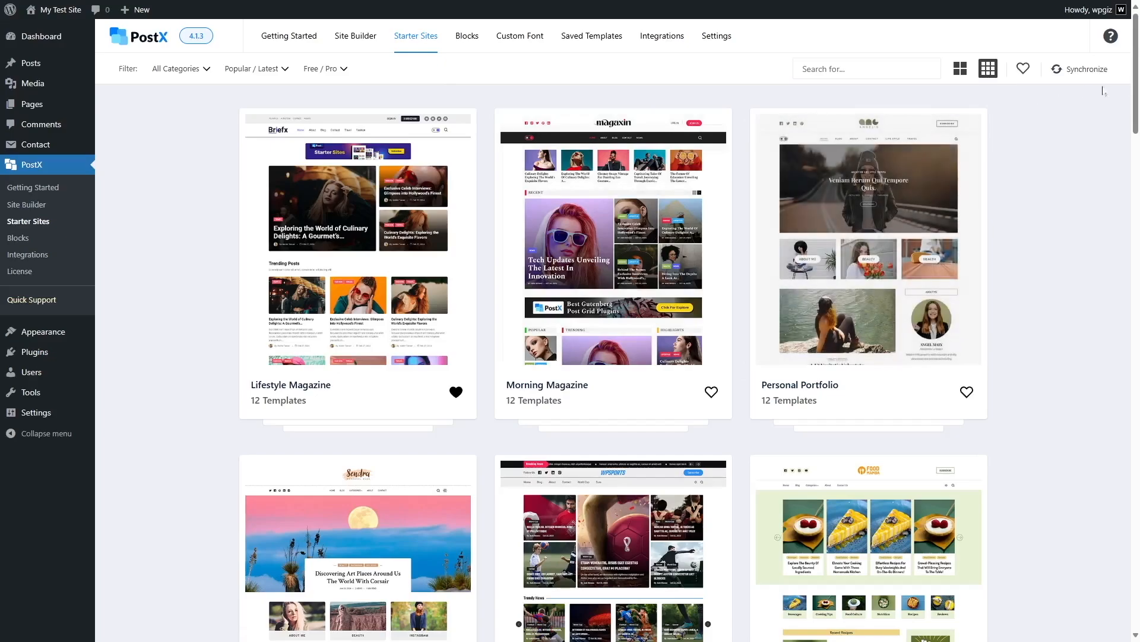
mouse_move(1136, 92)
mouse_down()
mouse_move(1132, 588)
mouse_move(1119, 80)
mouse_up()
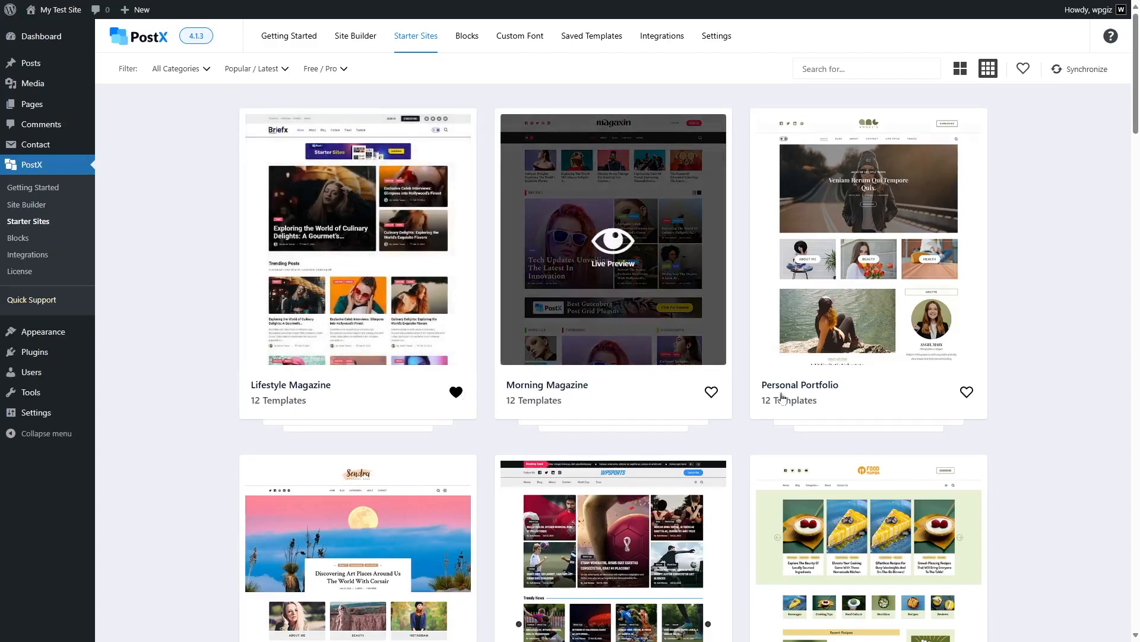
scroll(772, 398, down, 4)
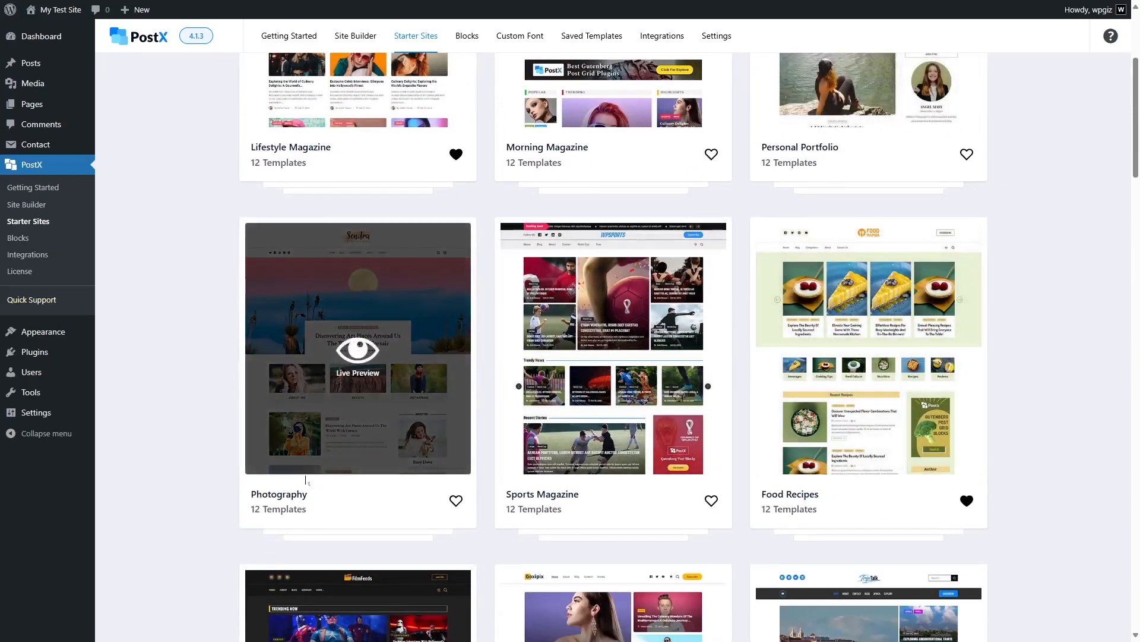
scroll(600, 261, down, 7)
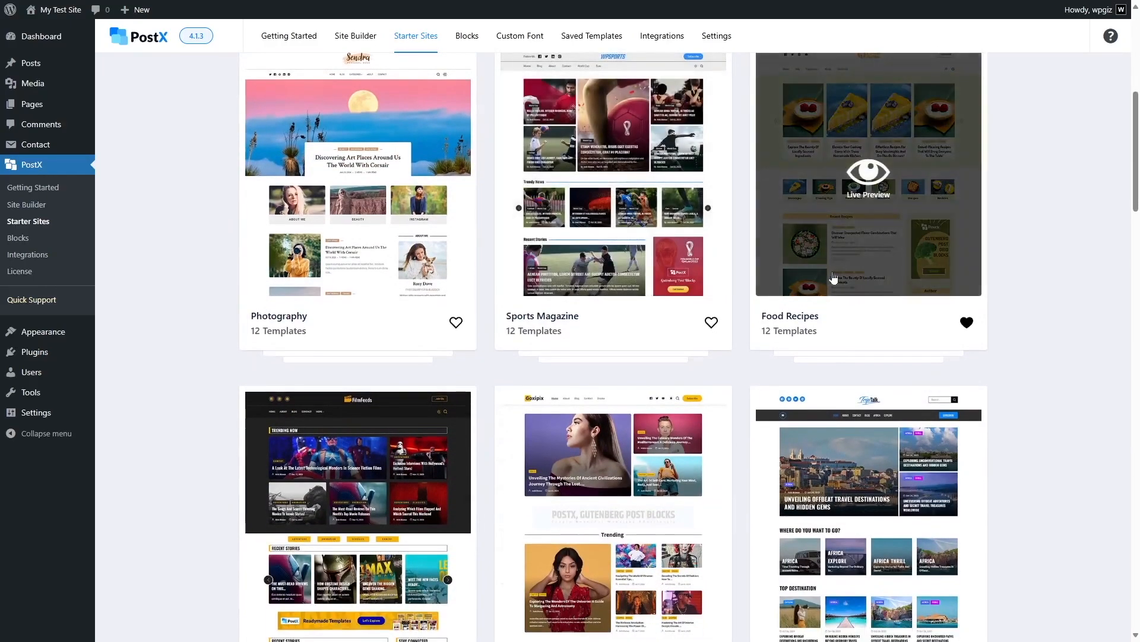
scroll(925, 351, down, 3)
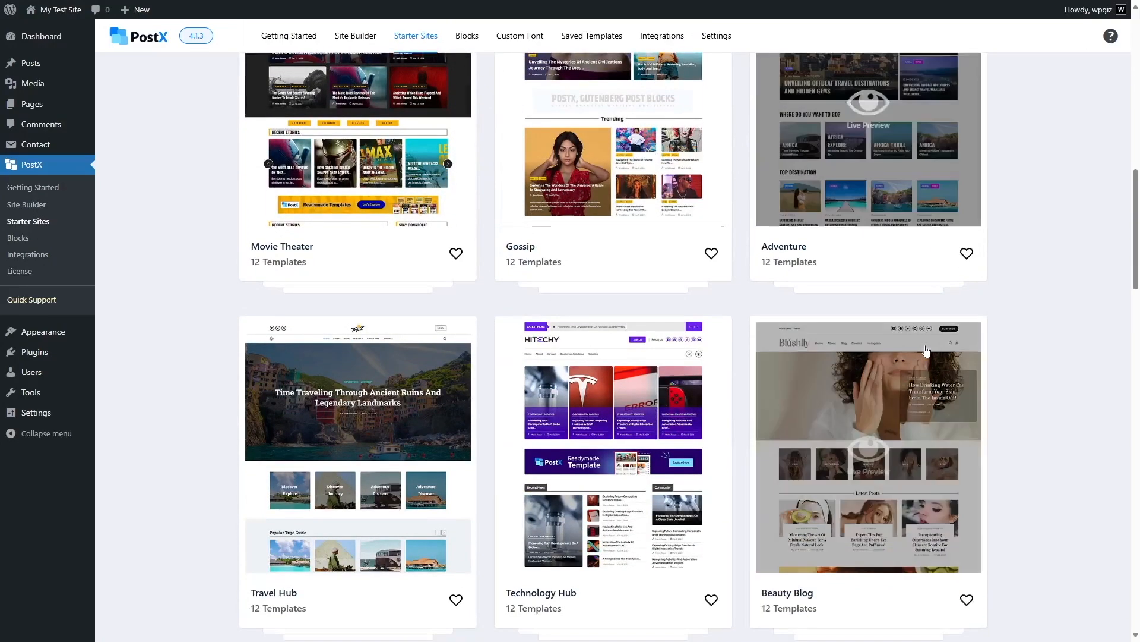
scroll(924, 350, down, 7)
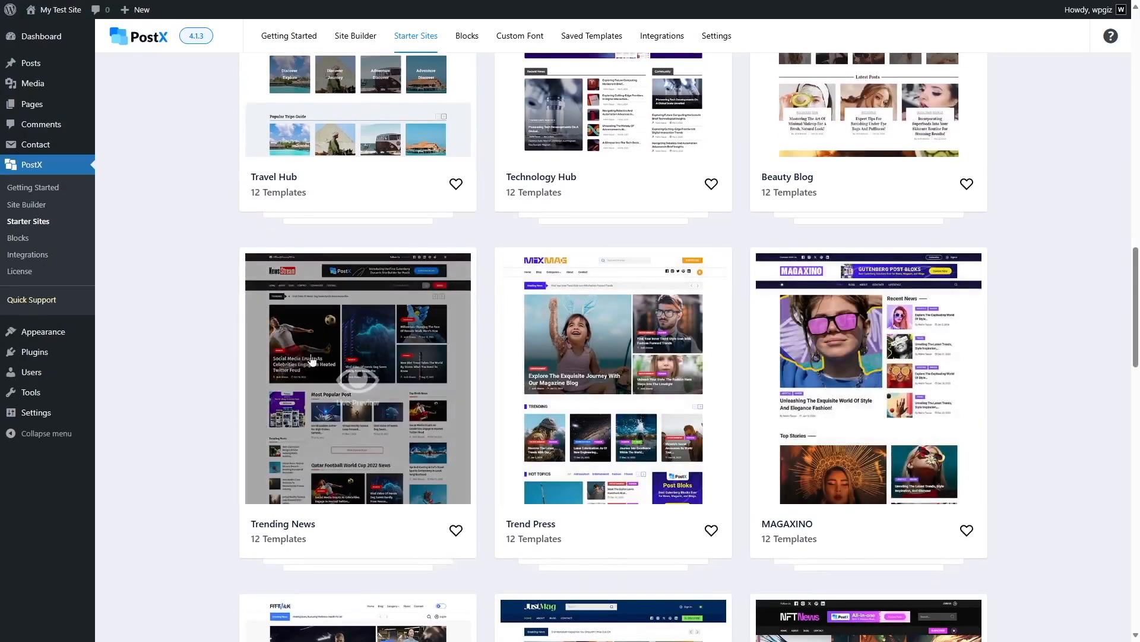
click(358, 383)
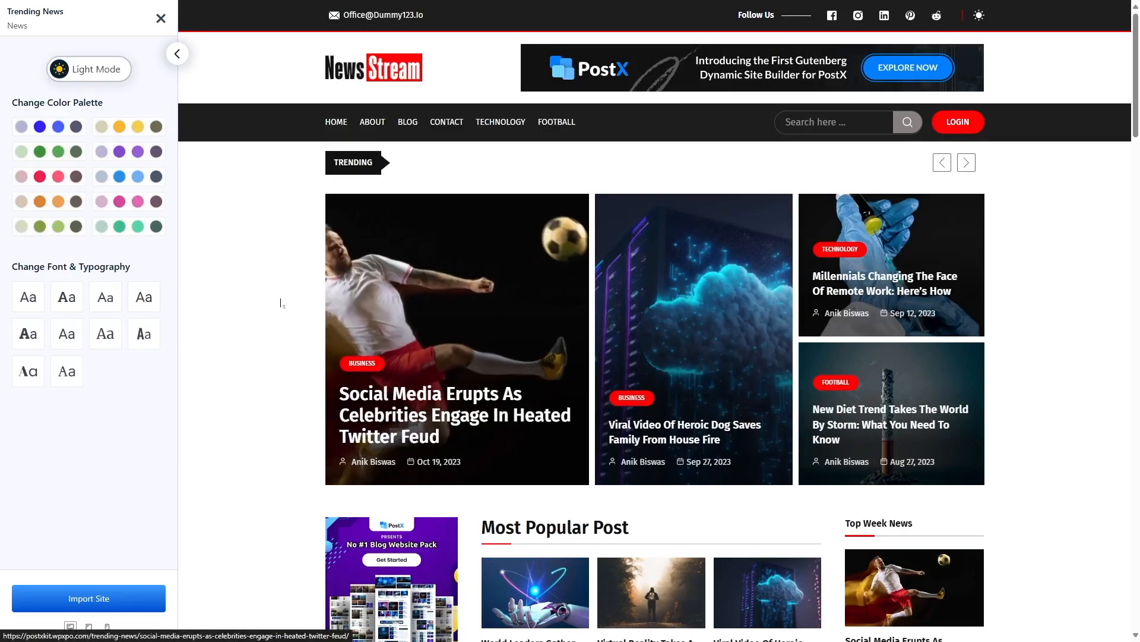
Examine the Trending News homepage preview from its header through to the Breaking News section.
scroll(678, 138, down, 3)
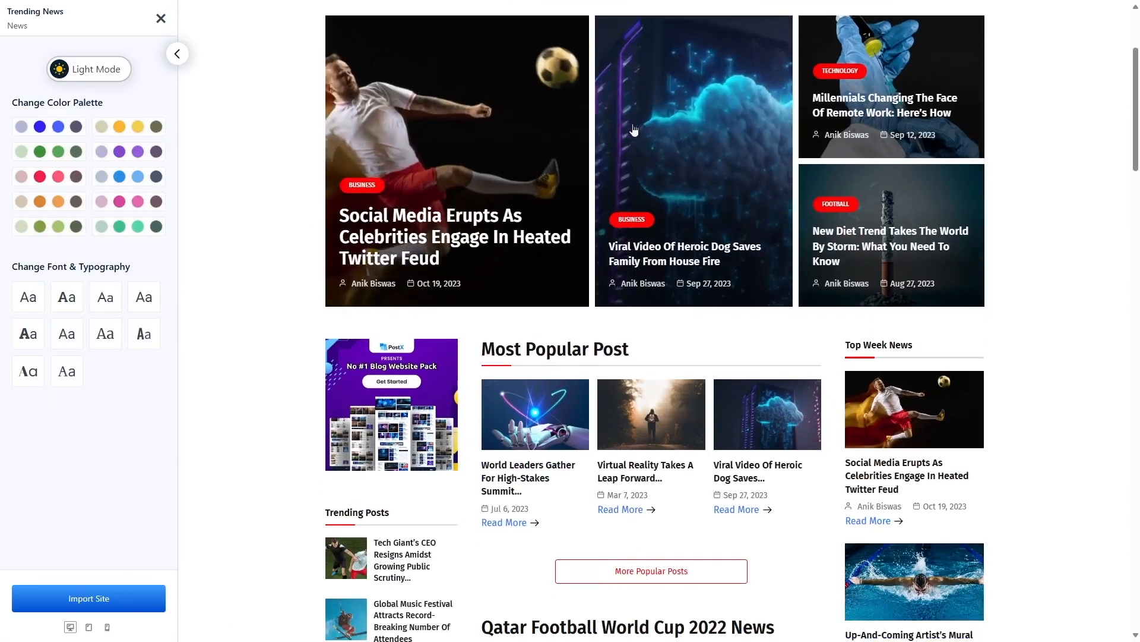
scroll(678, 139, up, 2)
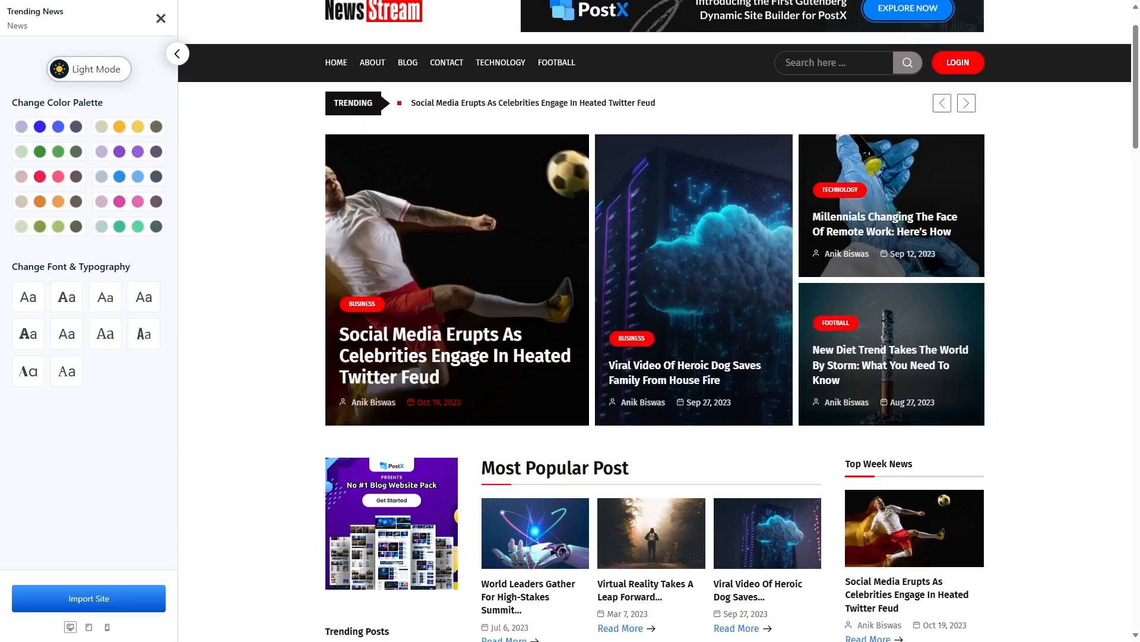
scroll(447, 393, down, 3)
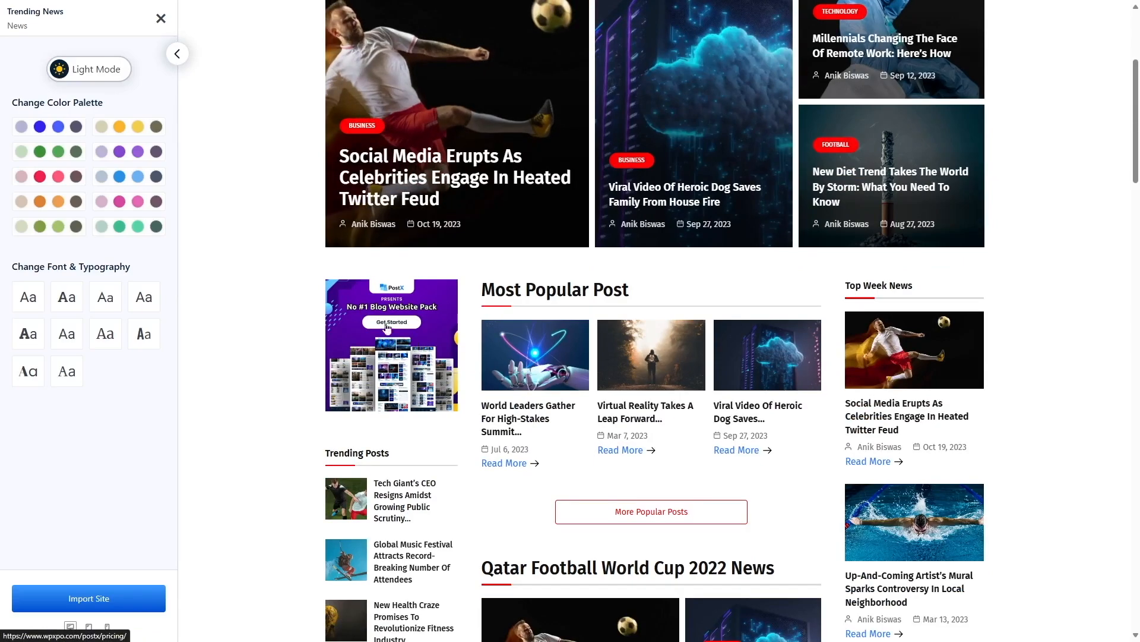
scroll(909, 345, down, 2)
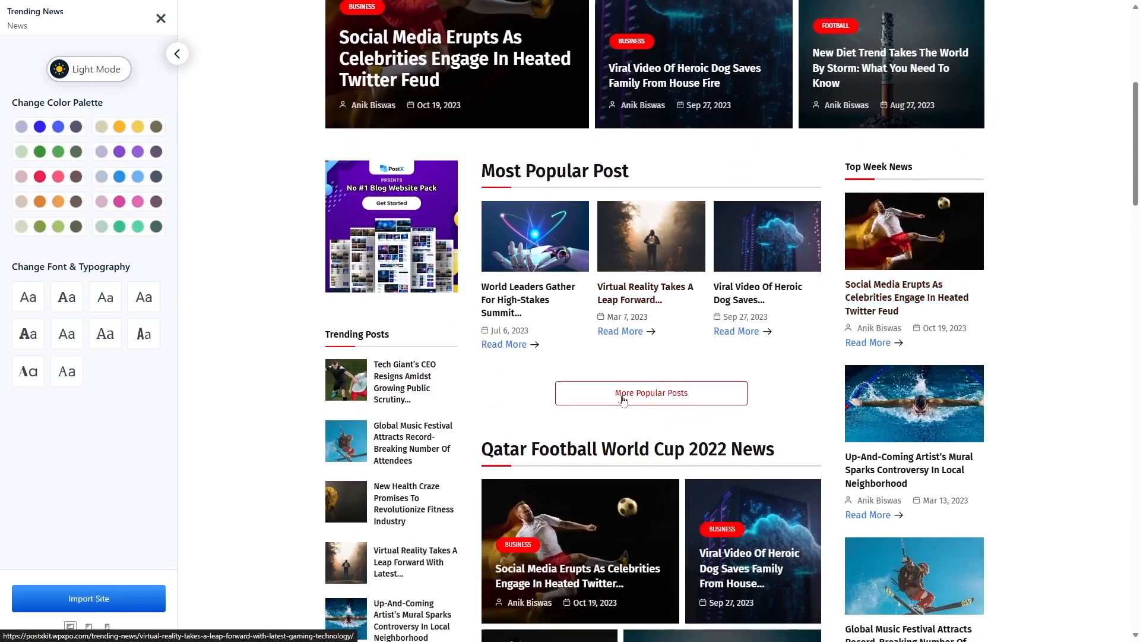
scroll(681, 403, down, 8)
scroll(672, 395, down, 9)
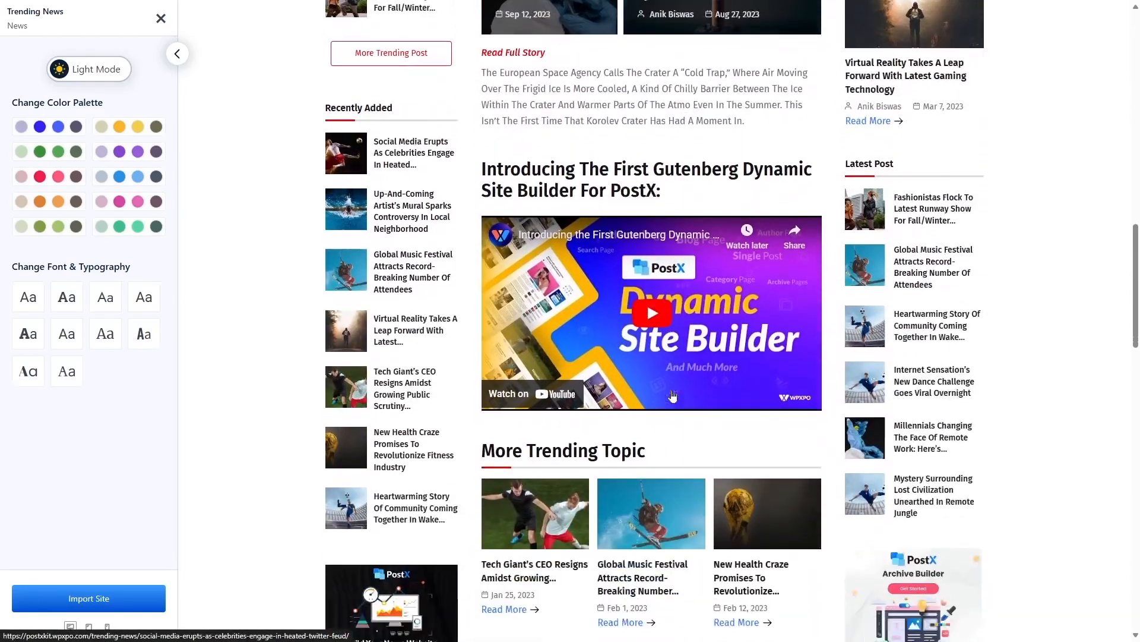
scroll(565, 387, down, 3)
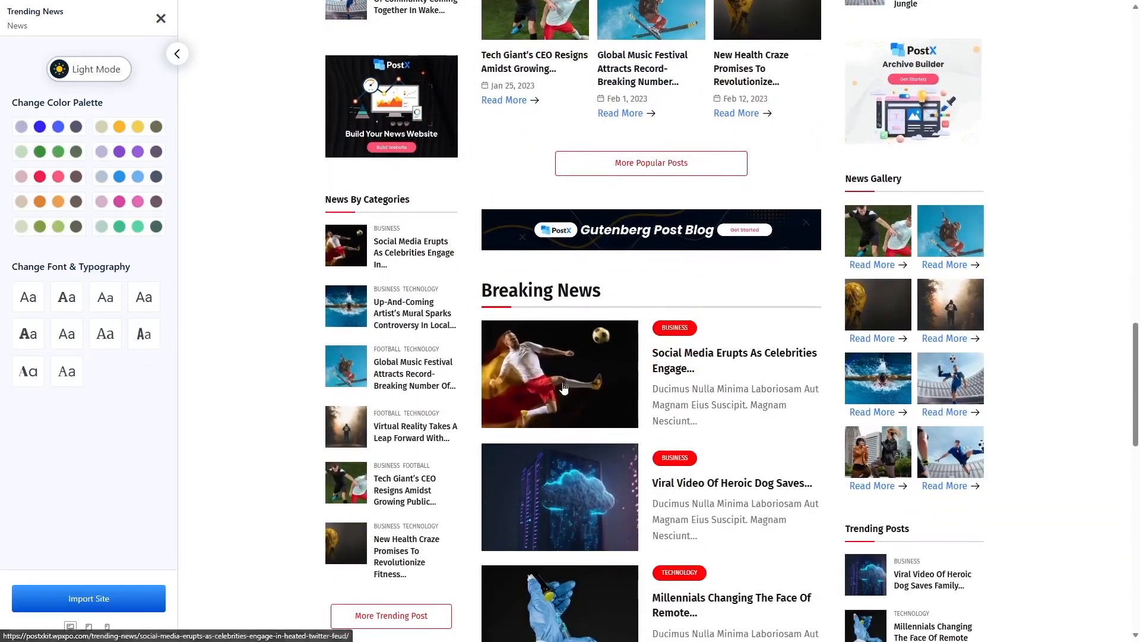
scroll(566, 386, up, 9)
scroll(565, 382, up, 20)
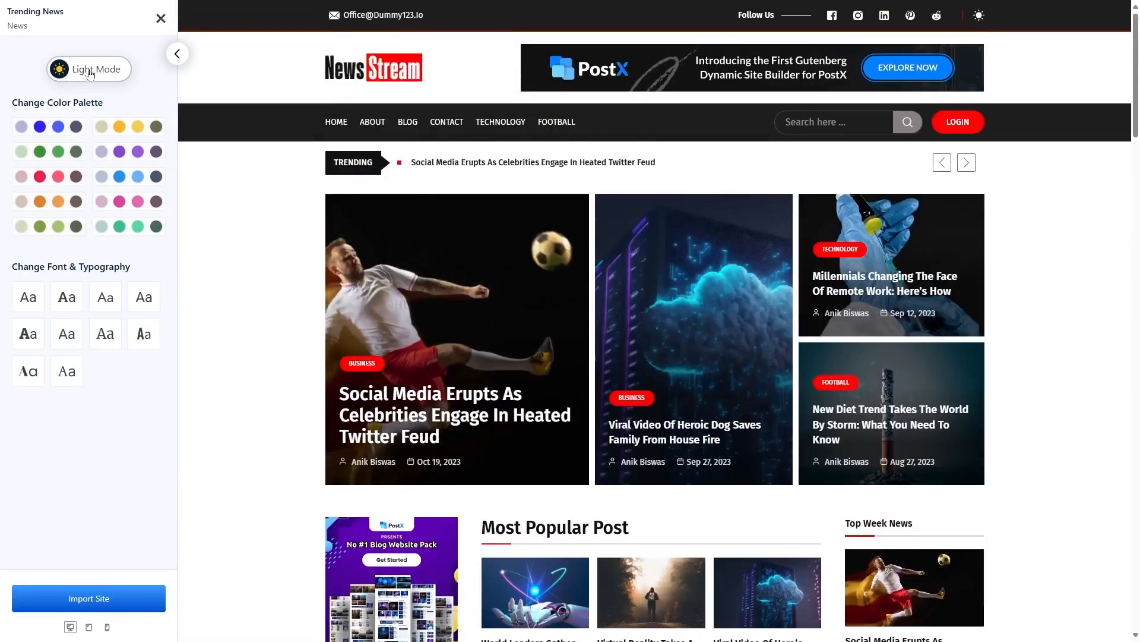
Try dark mode on the template preview, including the site header's own switch, and return the preview to light mode.
click(102, 75)
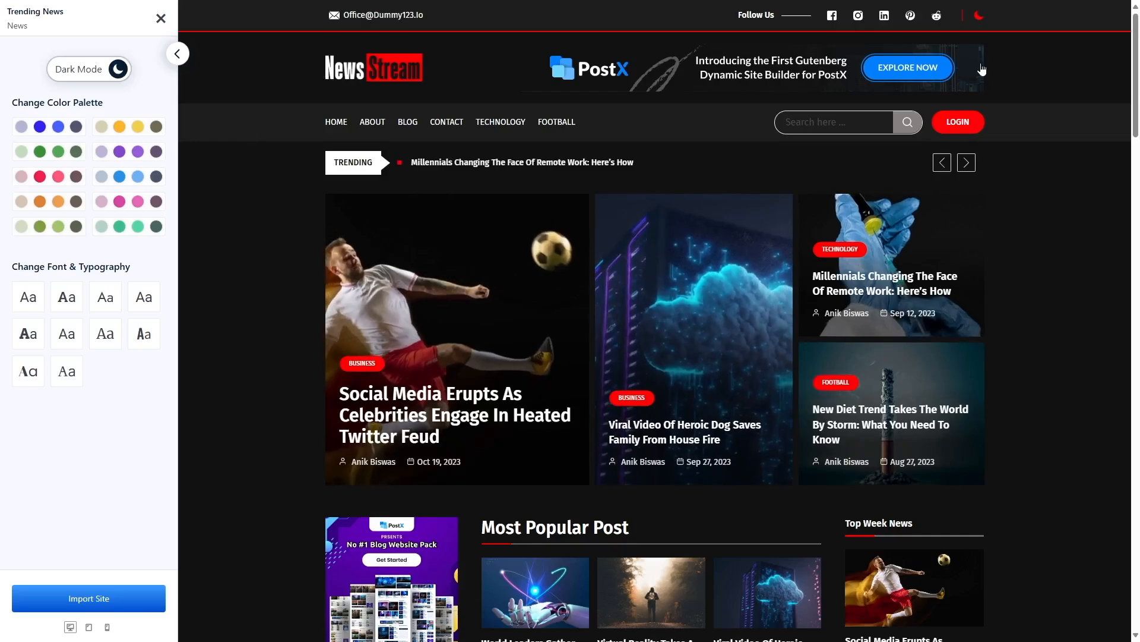
click(979, 16)
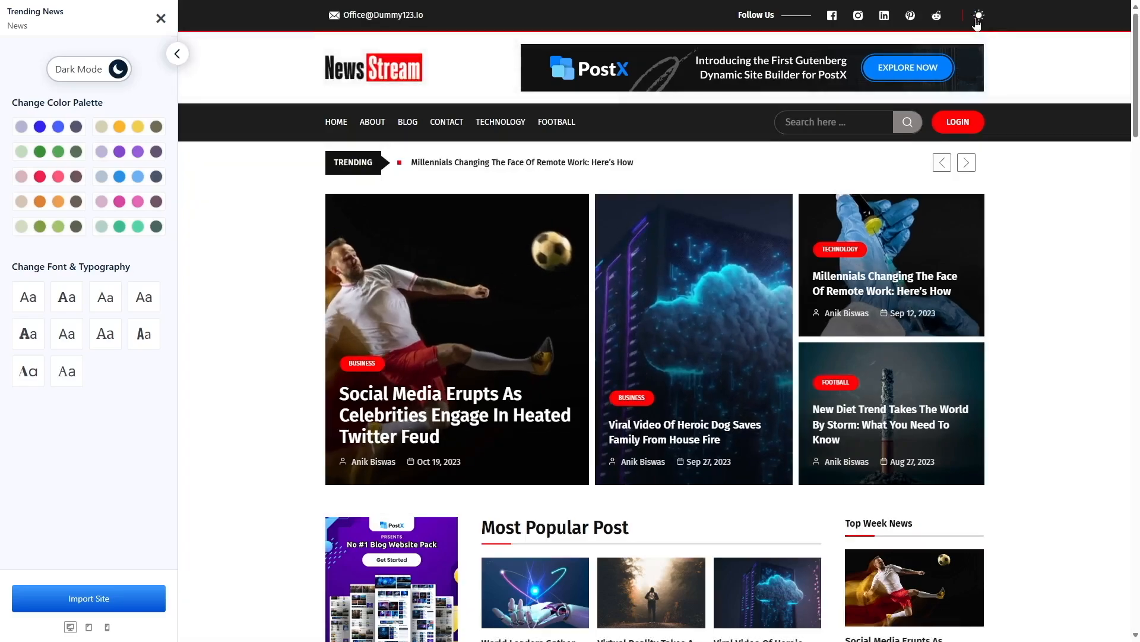
click(979, 16)
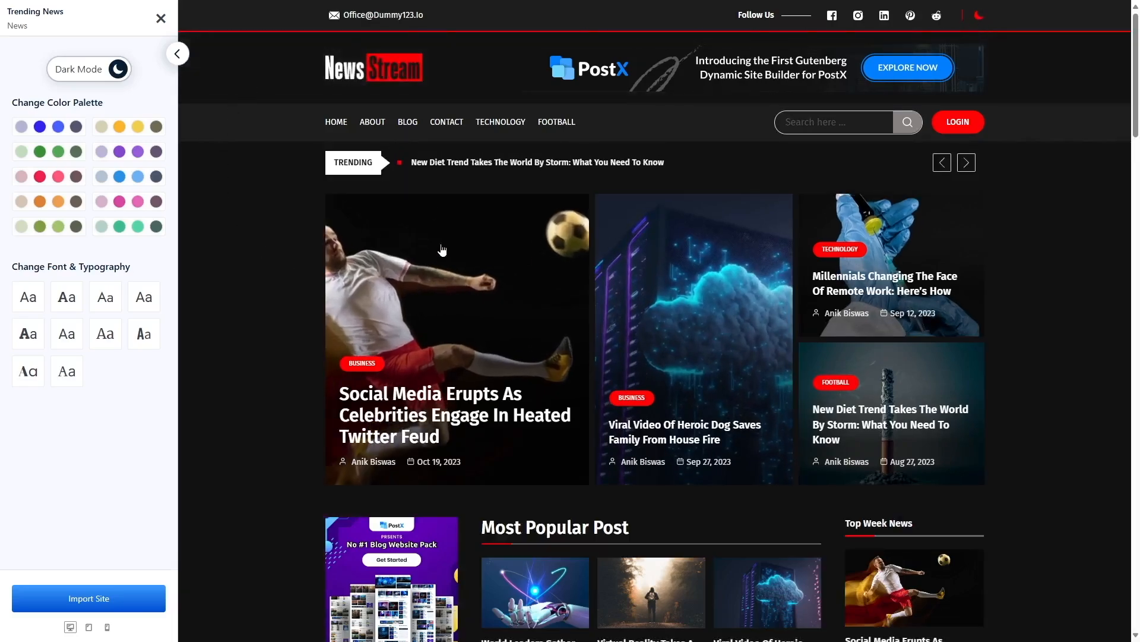
click(66, 70)
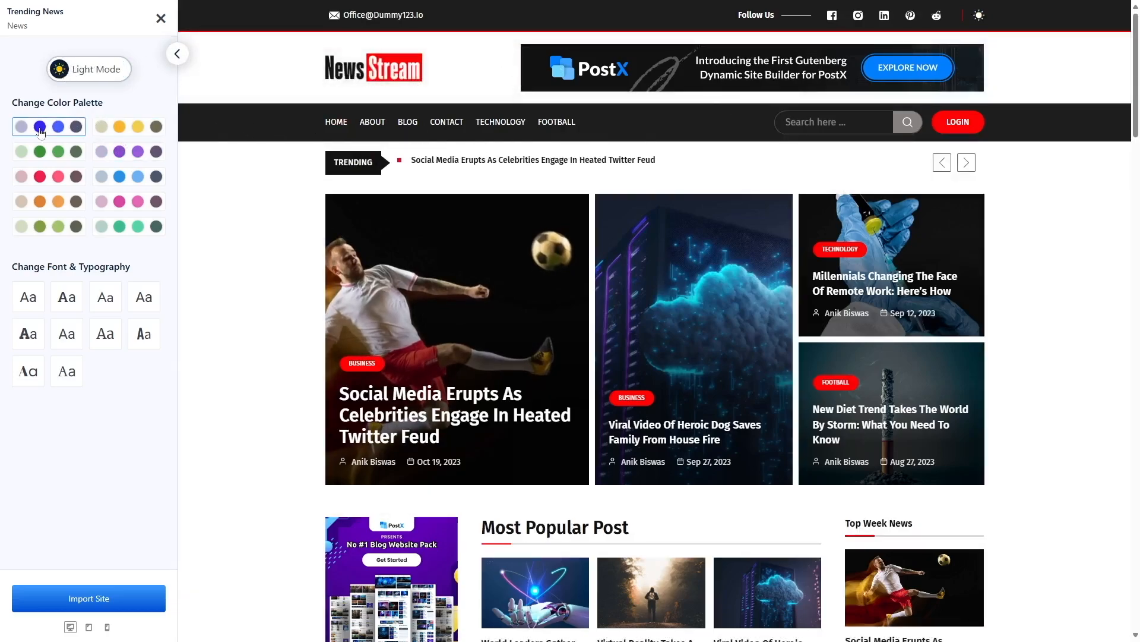
Try the blue, yellow, green and purple color palettes and apply the red-pink palette to the template.
click(46, 128)
click(120, 134)
click(48, 151)
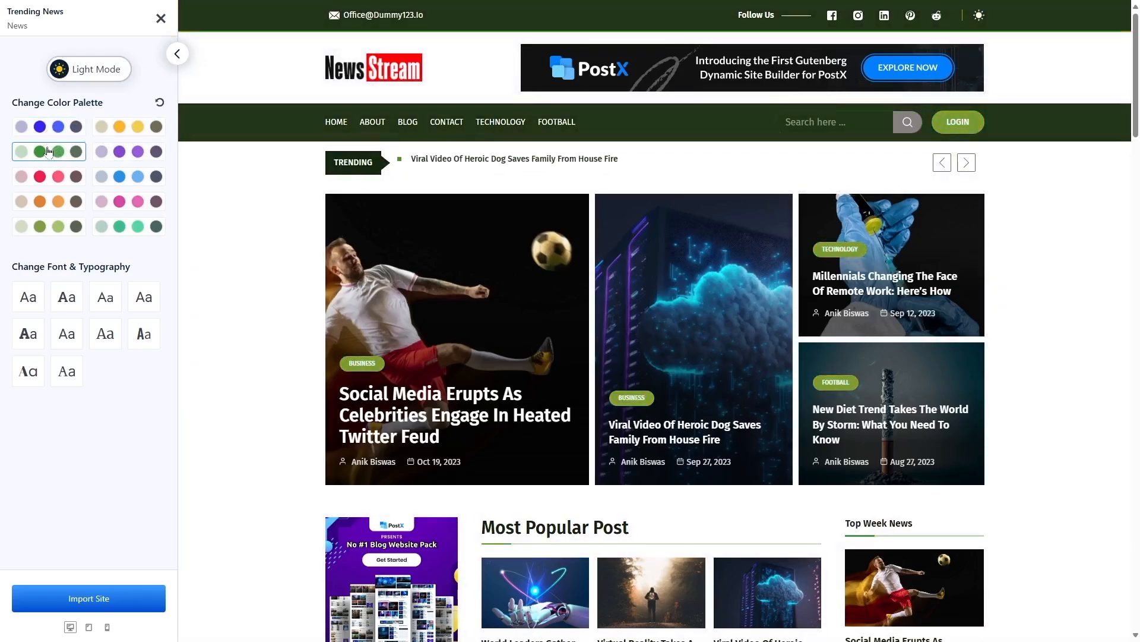
click(118, 154)
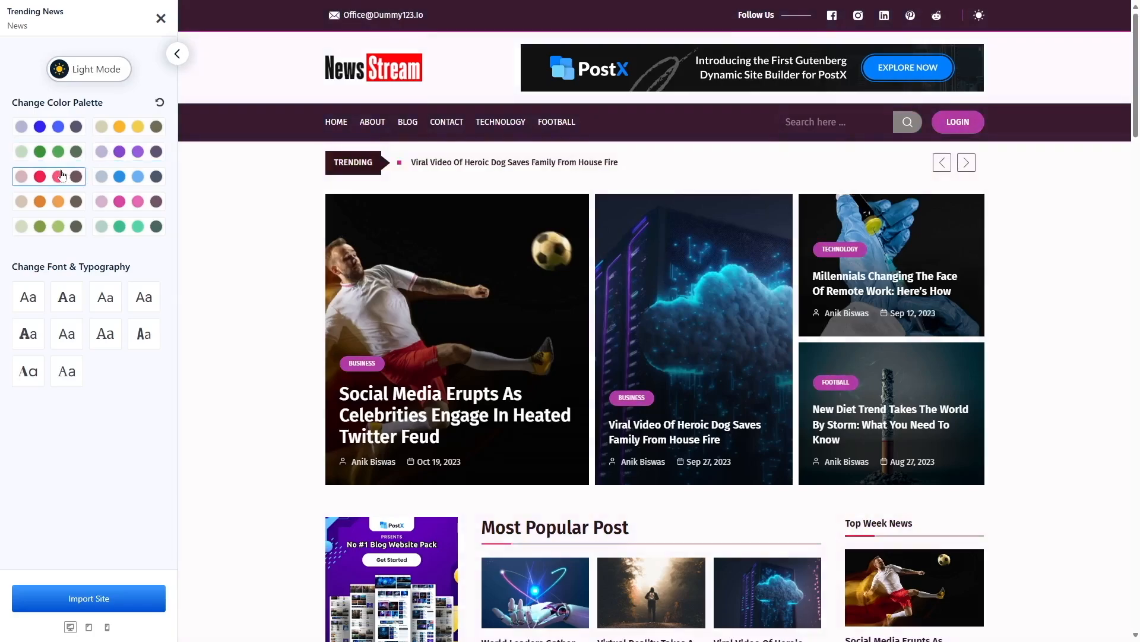
Try different font and typography presets and apply the serif preset in the middle row to the template.
click(74, 304)
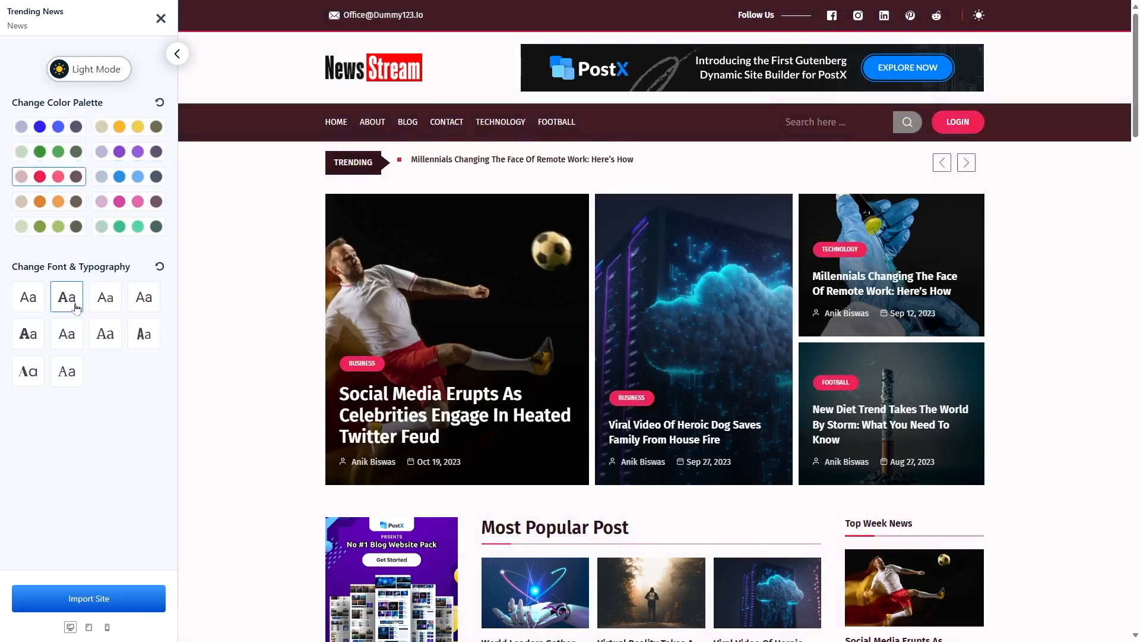
click(69, 333)
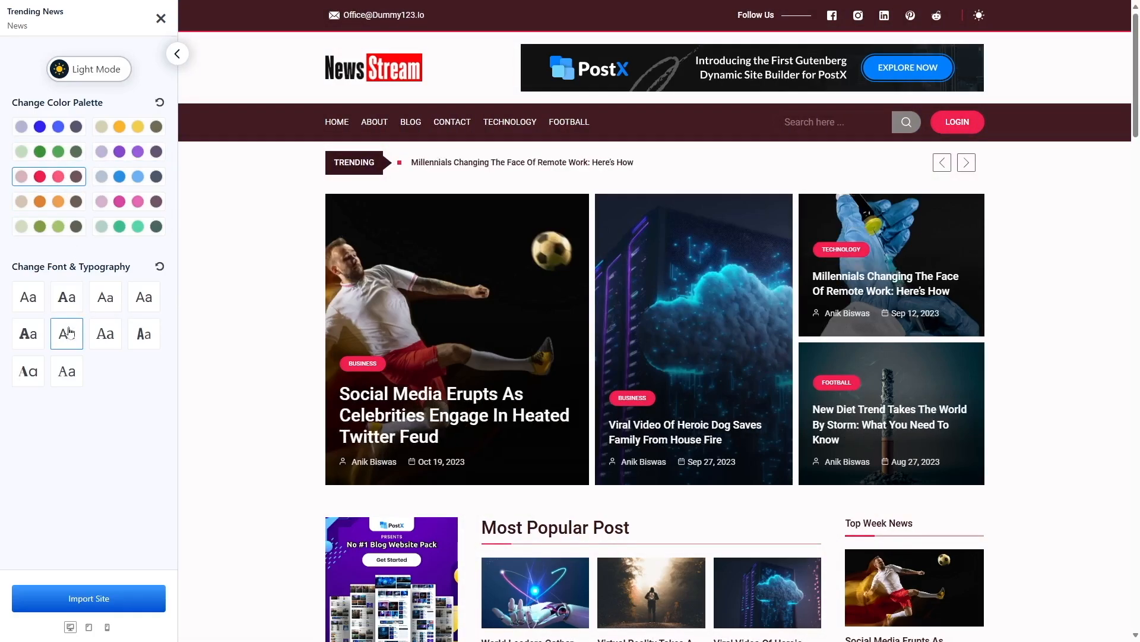
click(102, 334)
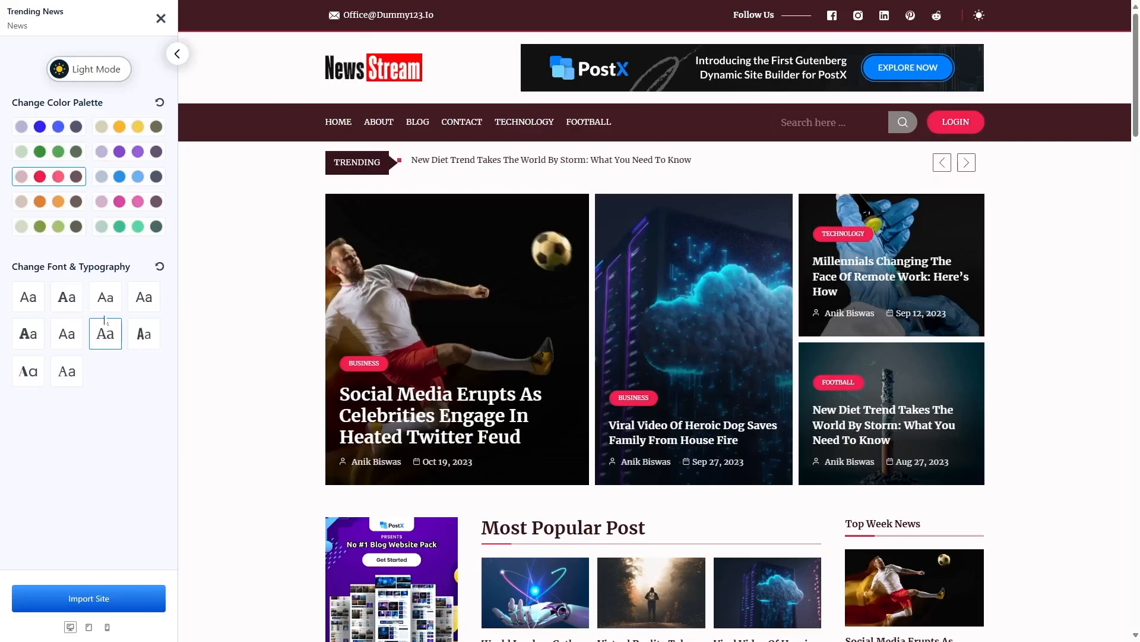
Check the template's tablet and mobile layouts and return the preview to the desktop layout.
click(89, 628)
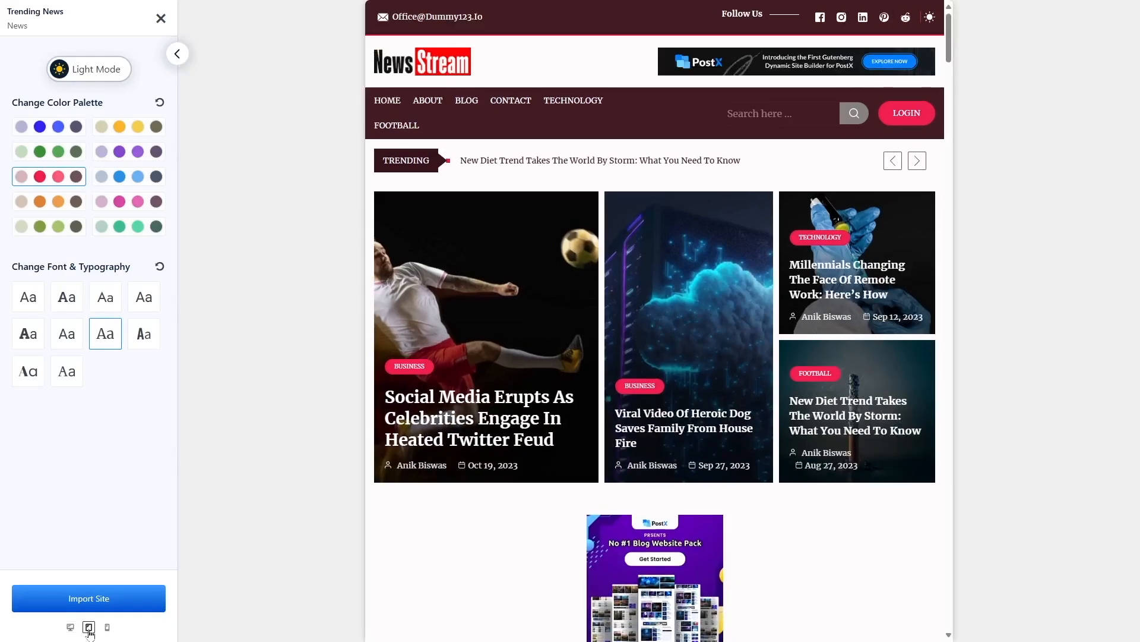
scroll(638, 410, down, 3)
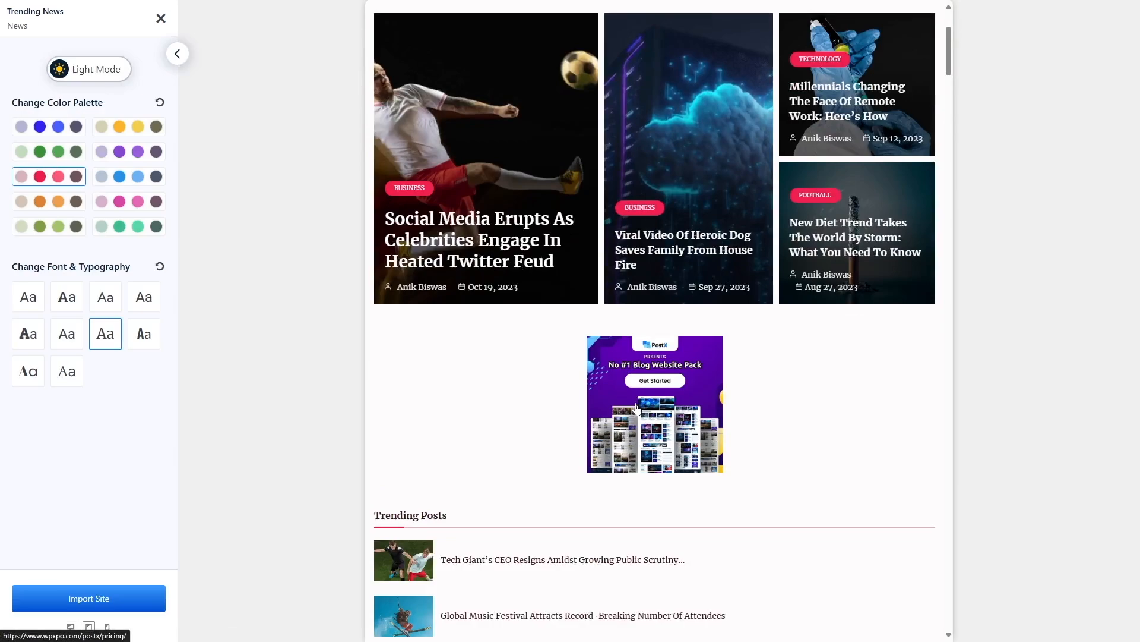
scroll(637, 408, up, 3)
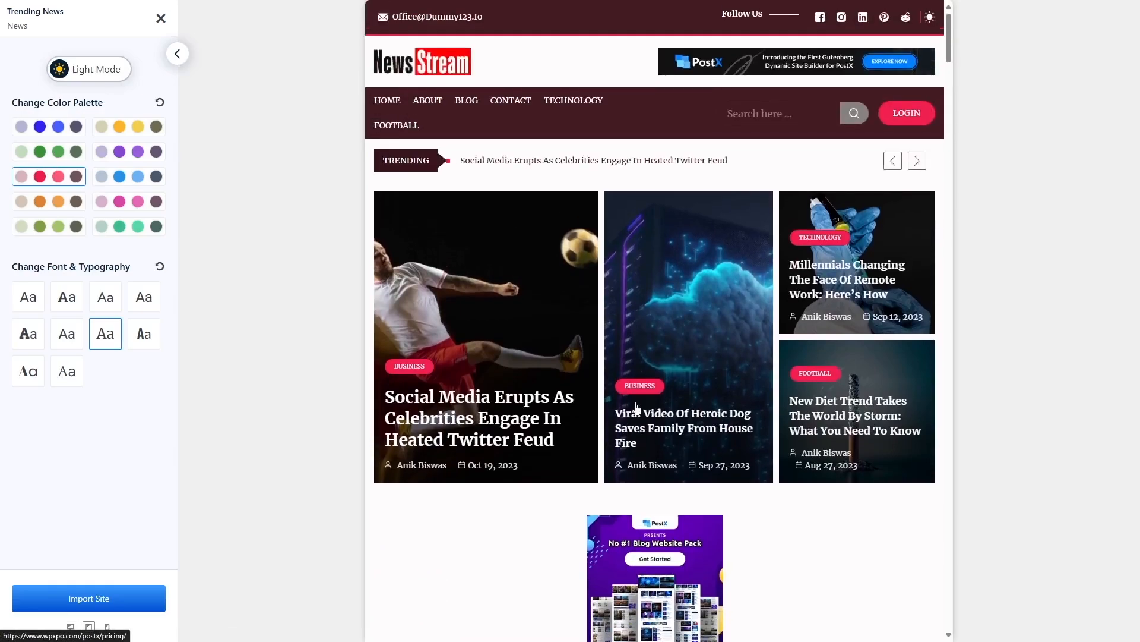
click(107, 627)
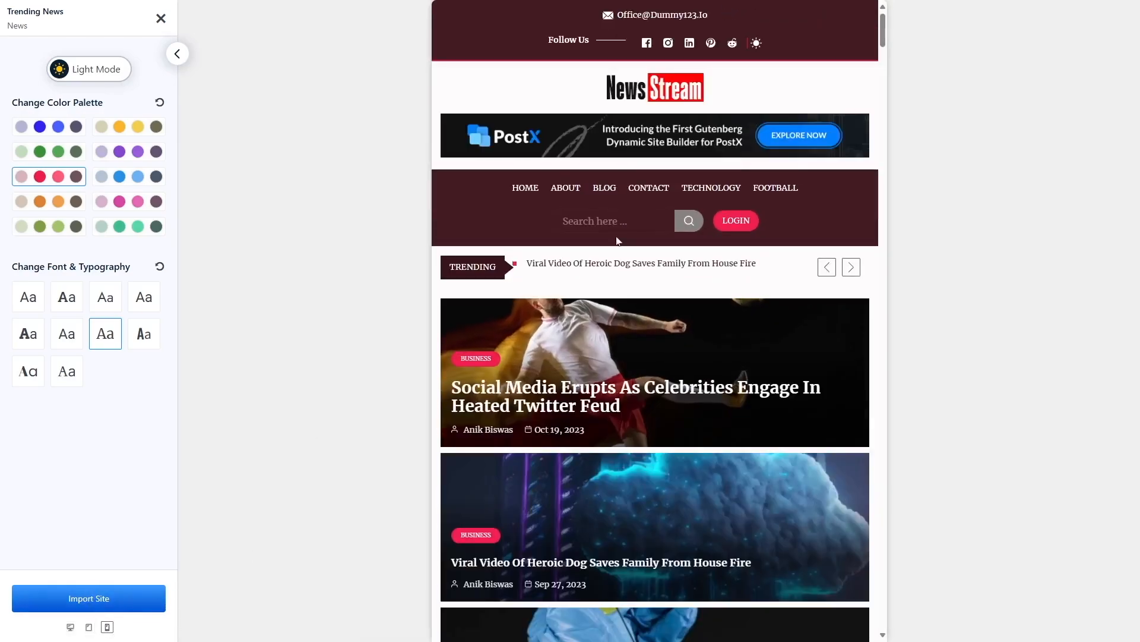
scroll(631, 224, down, 5)
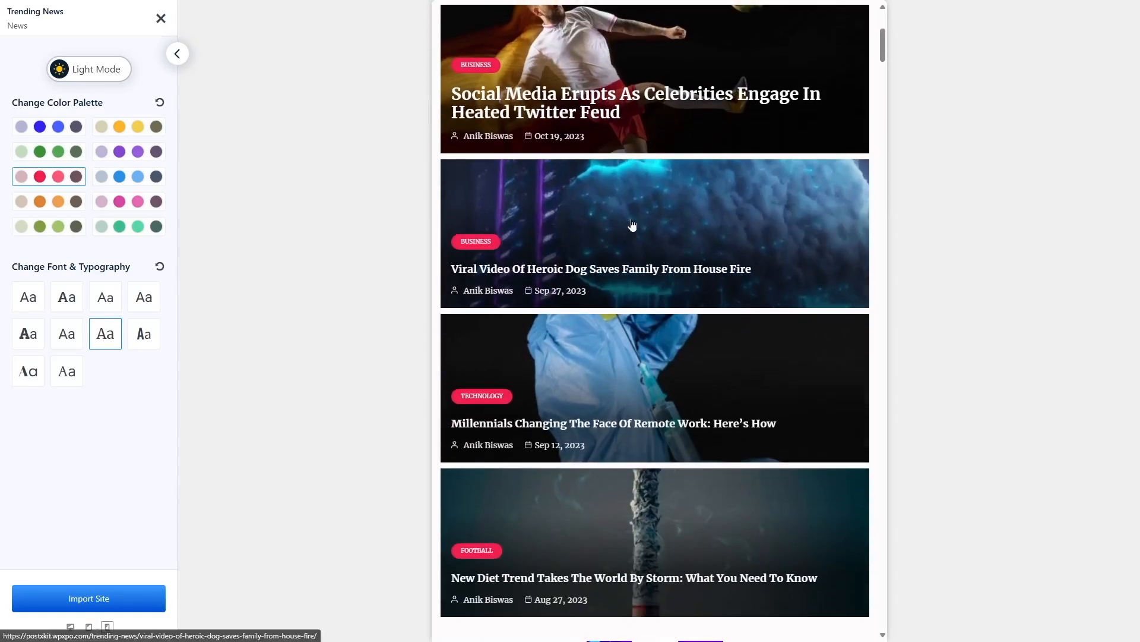
scroll(632, 224, up, 5)
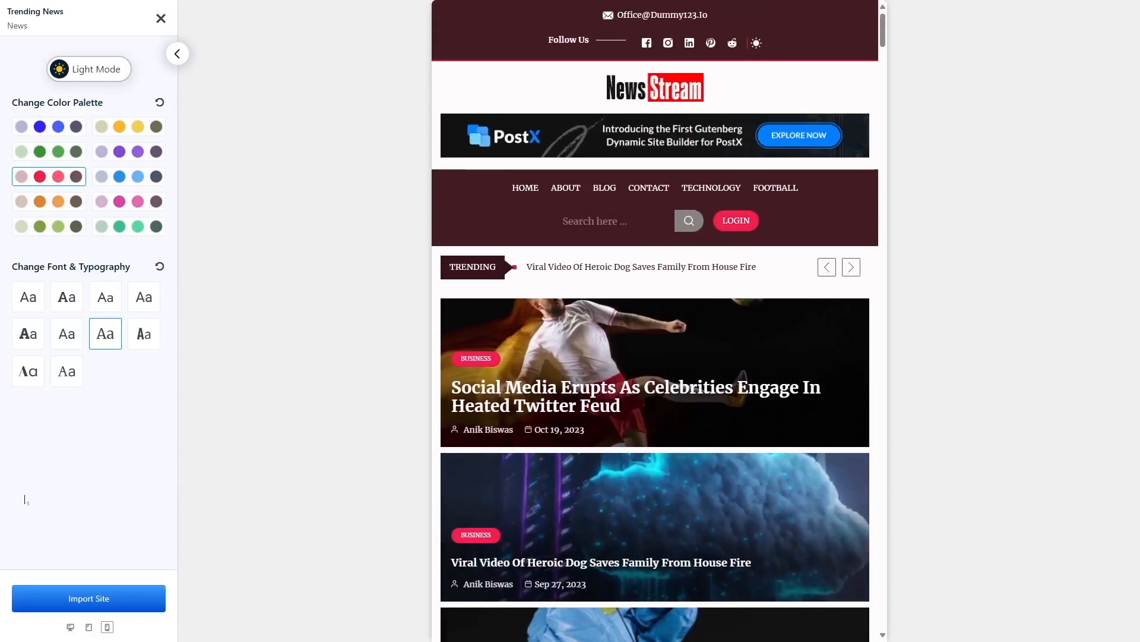
click(70, 627)
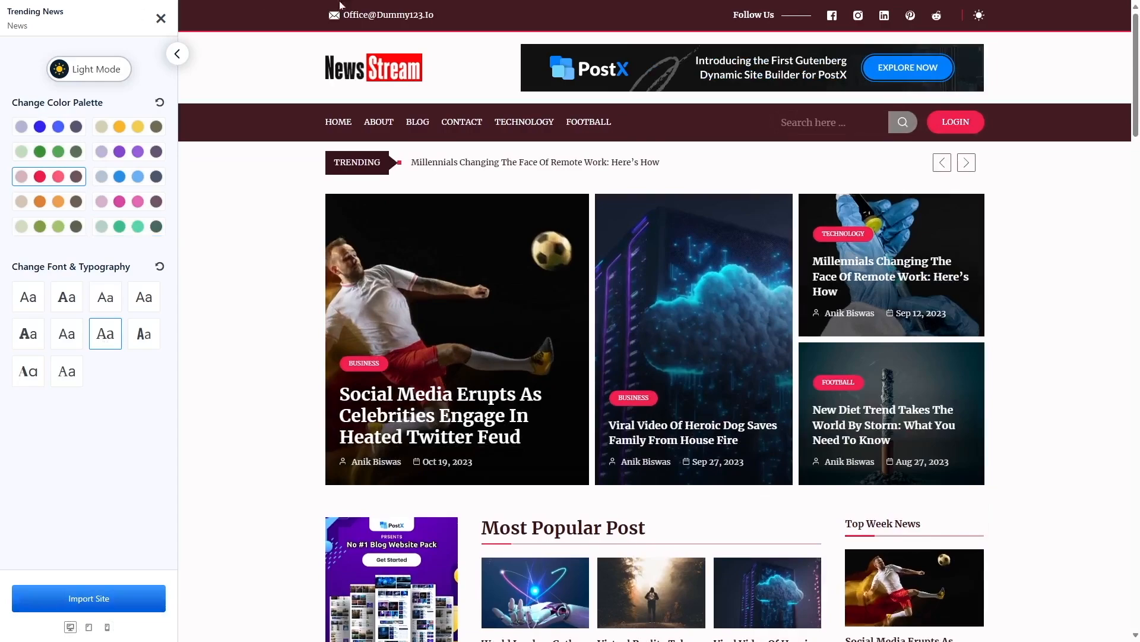
Close the template preview, open the live site and look through its home page down to the Breaking News and Tags sections.
click(161, 20)
mouse_move(62, 18)
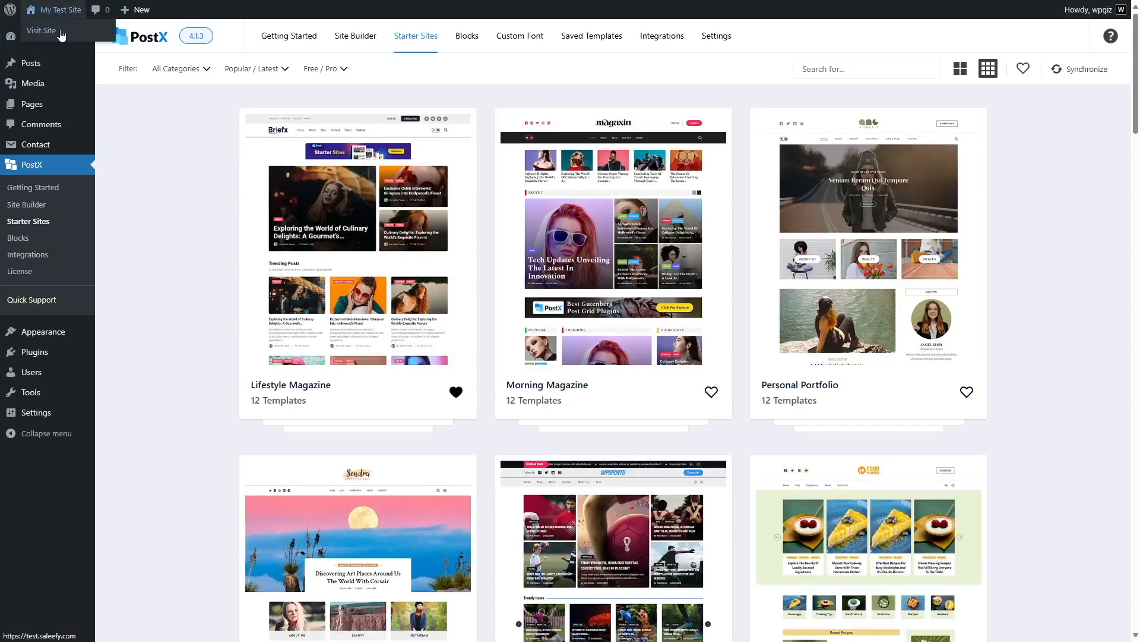
click(42, 31)
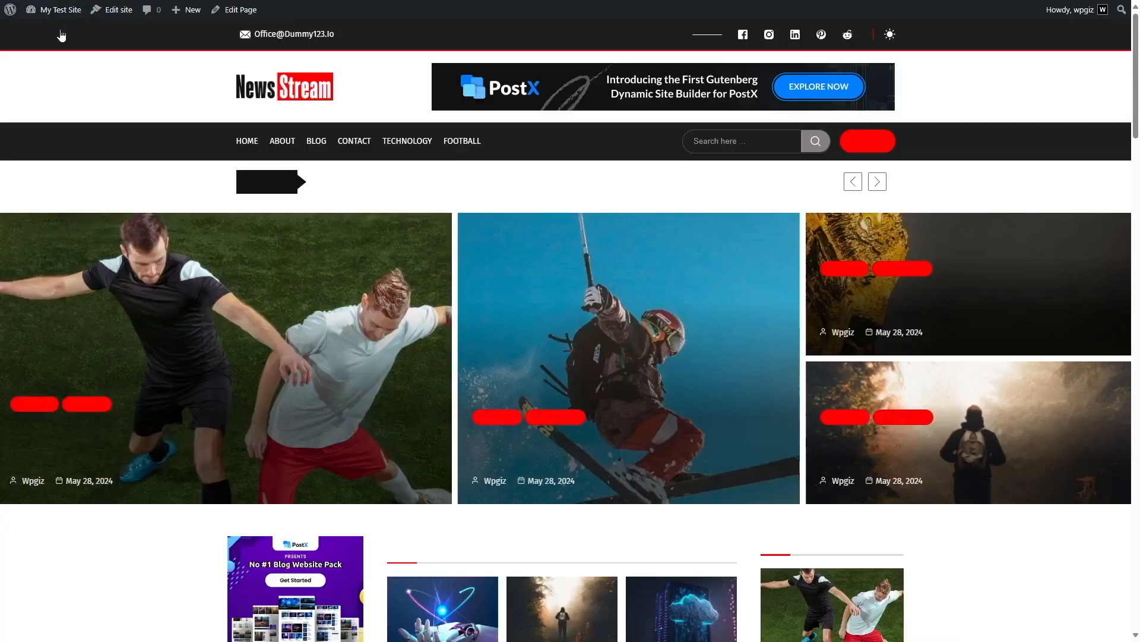
scroll(392, 189, down, 10)
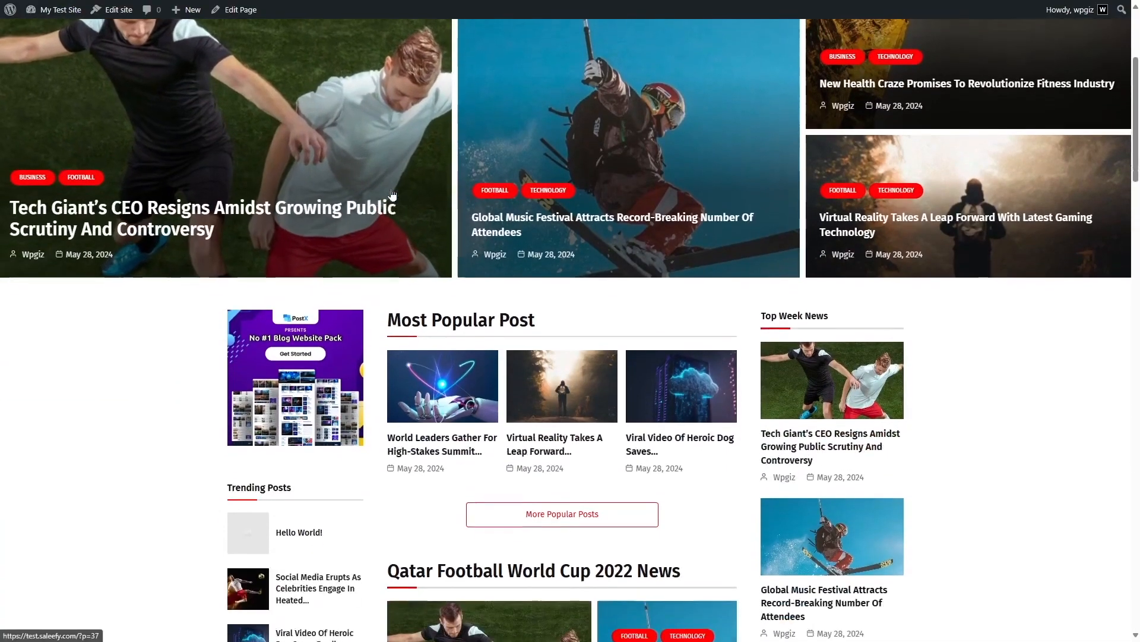
scroll(392, 196, down, 10)
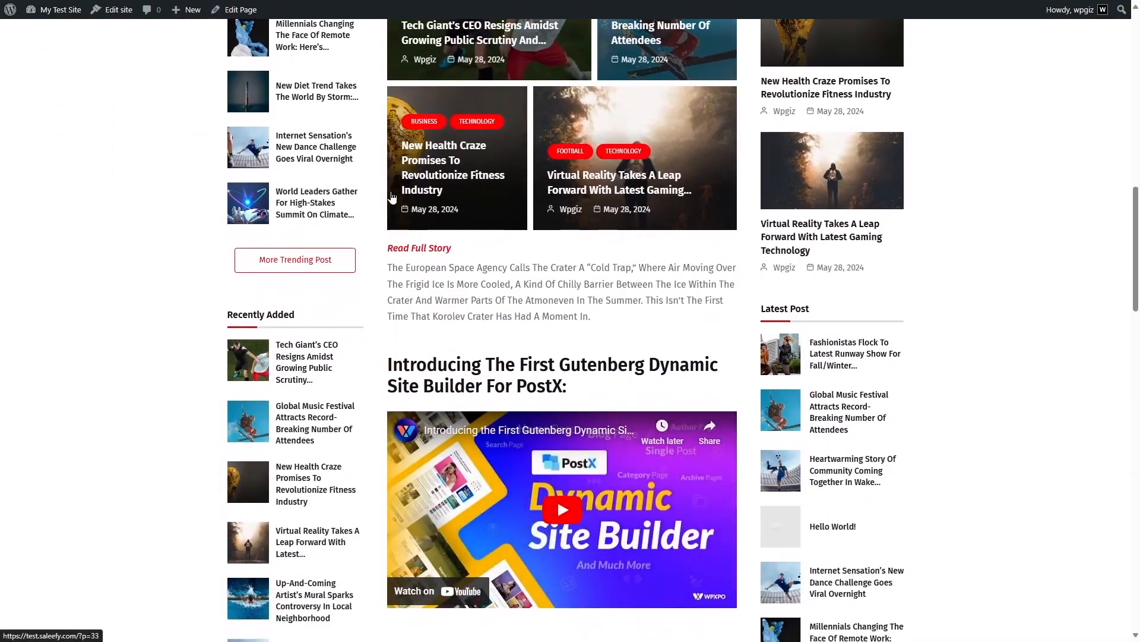
scroll(392, 196, down, 12)
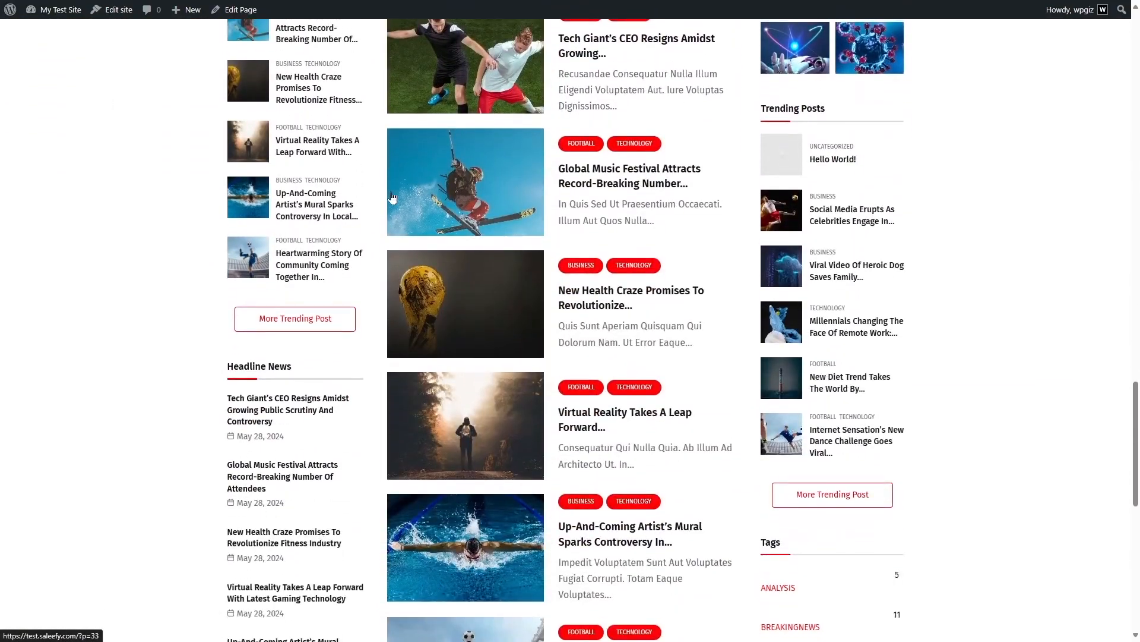
scroll(395, 202, up, 3)
scroll(395, 202, up, 20)
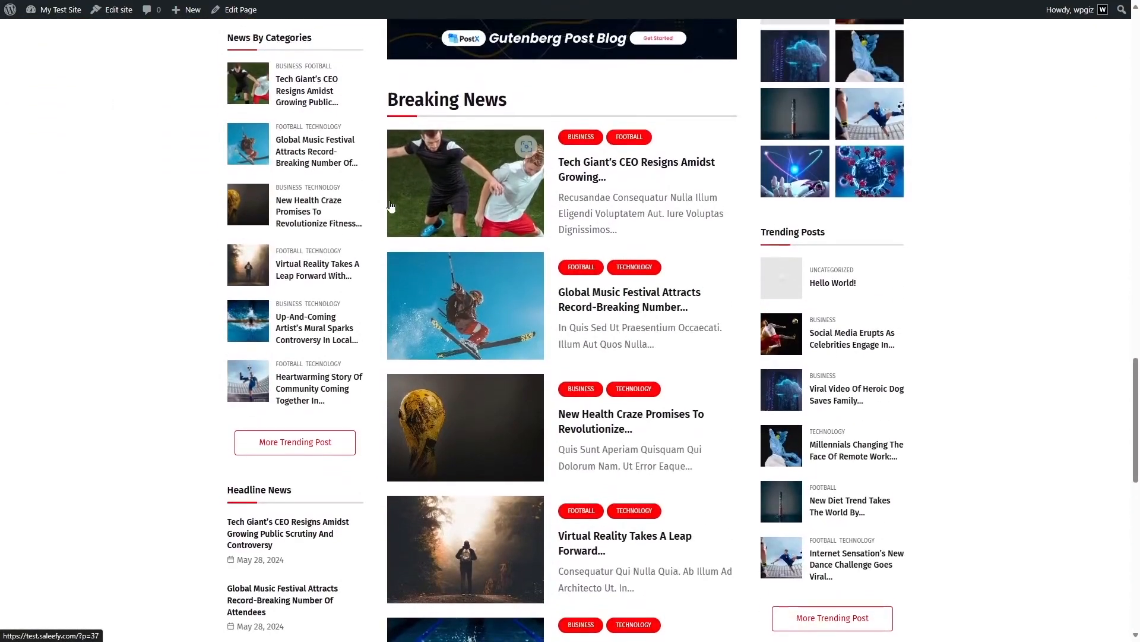
scroll(390, 204, up, 7)
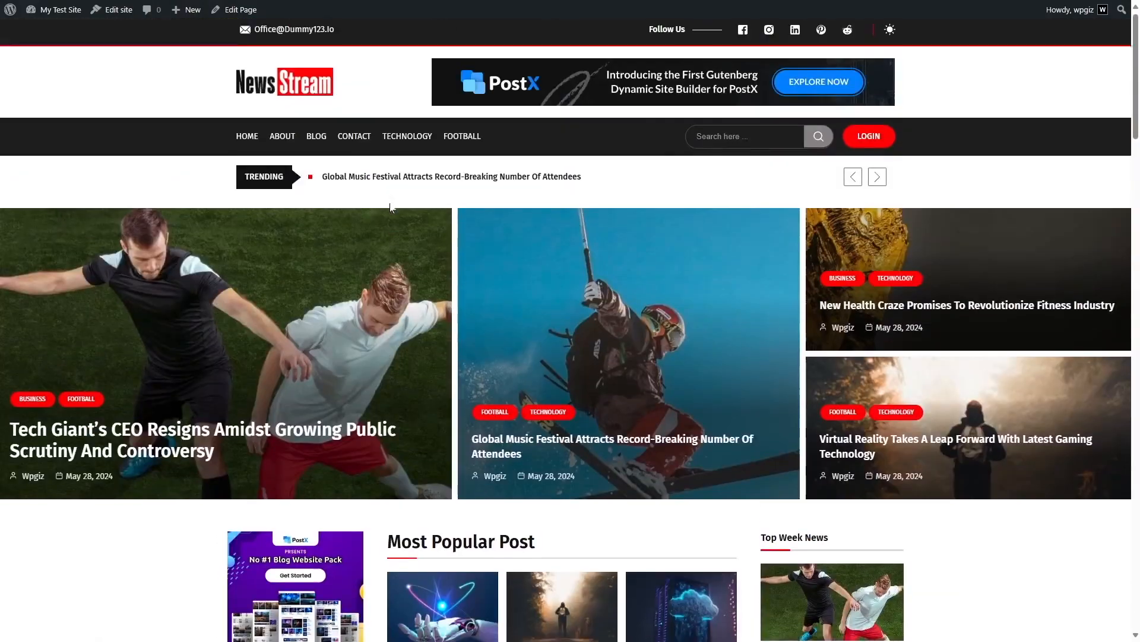
Return to the WordPress dashboard and open the PostX plugin's Getting Started page.
mouse_move(59, 9)
click(77, 34)
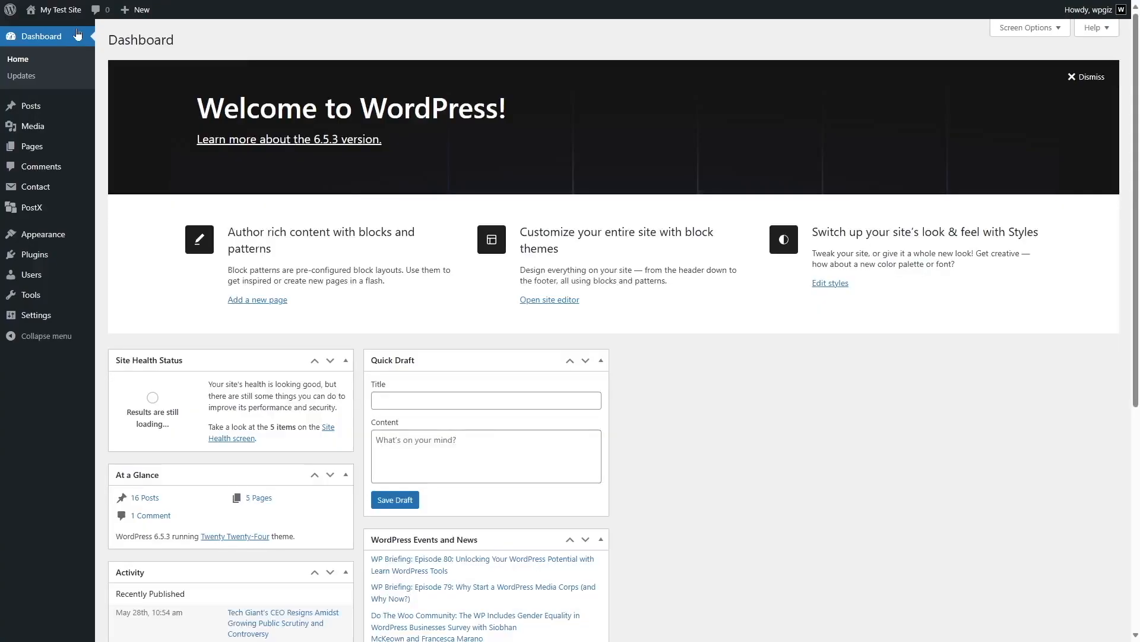
click(69, 214)
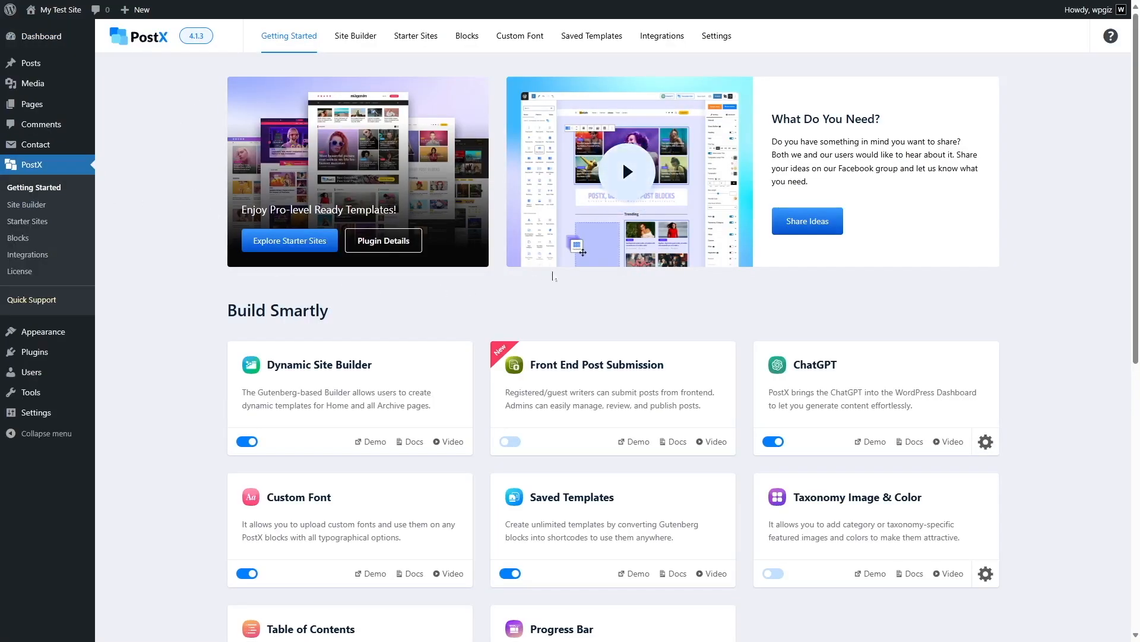
Open PostX's integration addons and look through the available page builder and SEO plugin integrations.
click(663, 45)
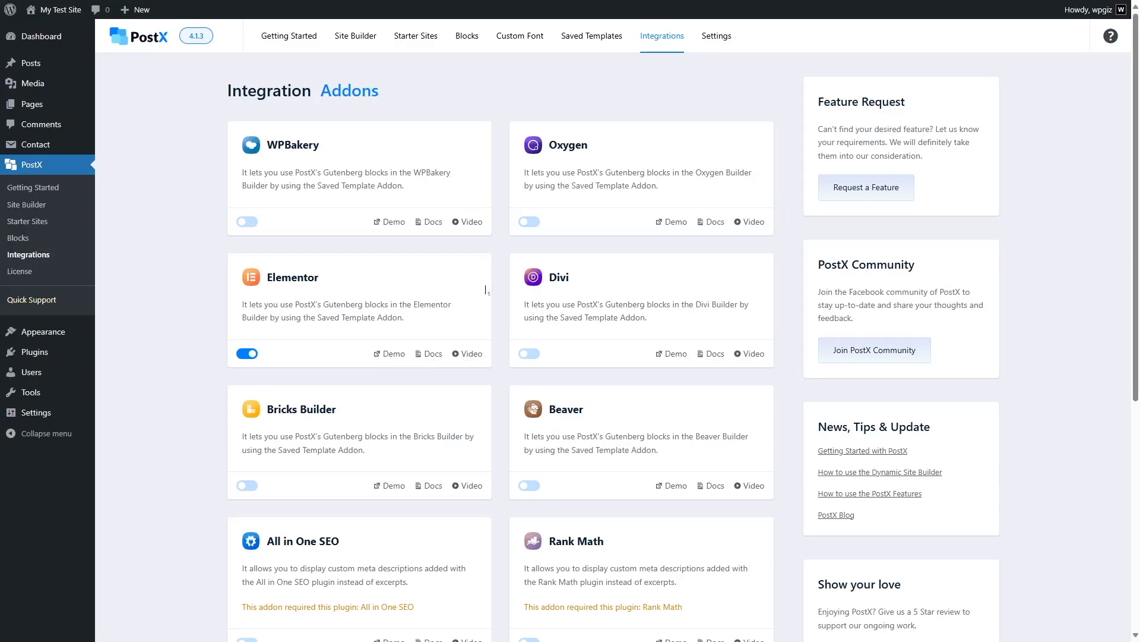
scroll(485, 290, down, 2)
scroll(486, 290, down, 4)
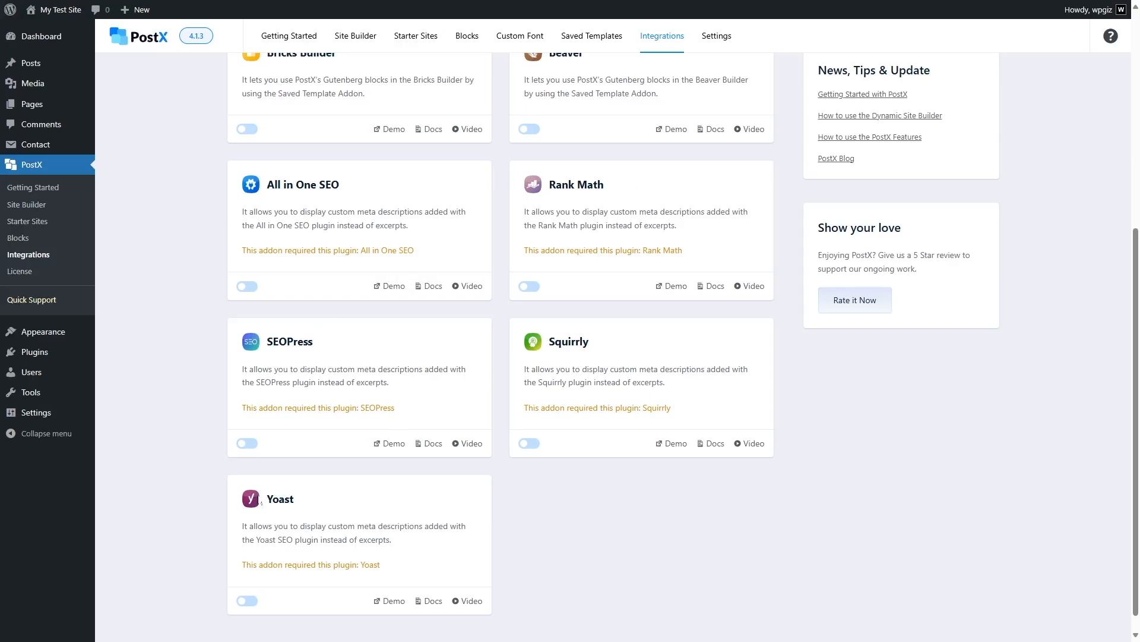
scroll(362, 225, up, 5)
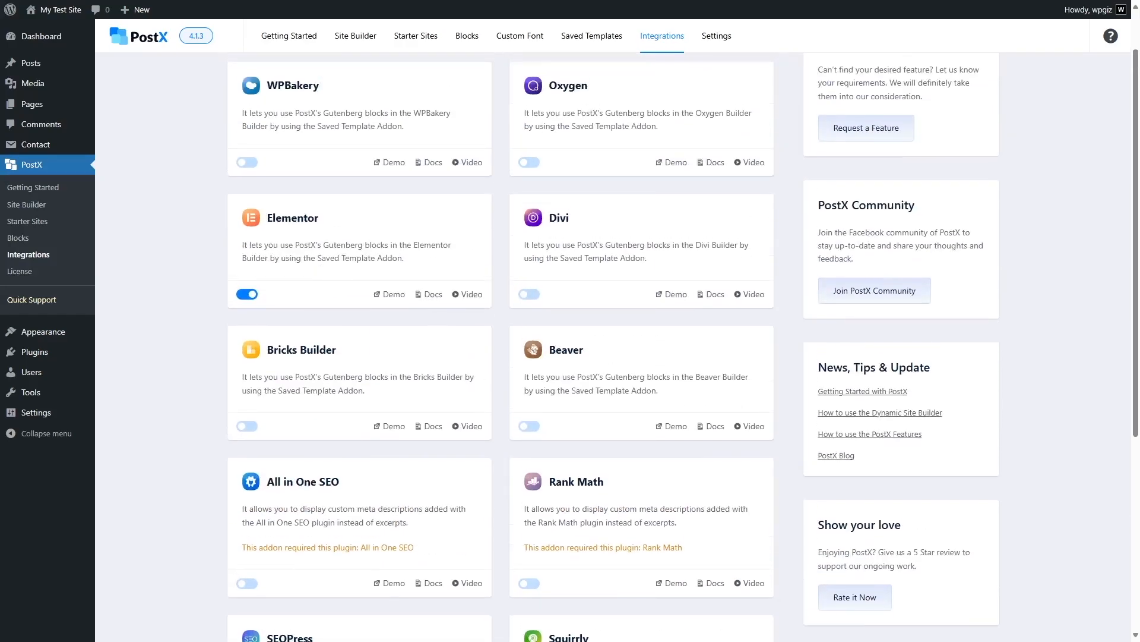
scroll(353, 376, down, 4)
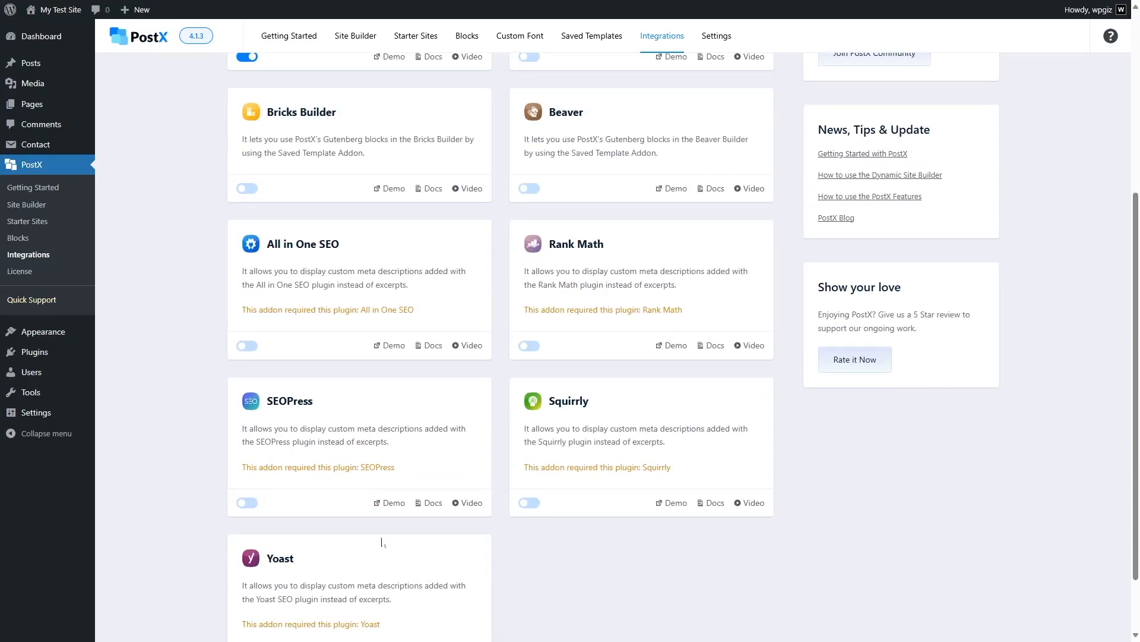
scroll(452, 408, up, 5)
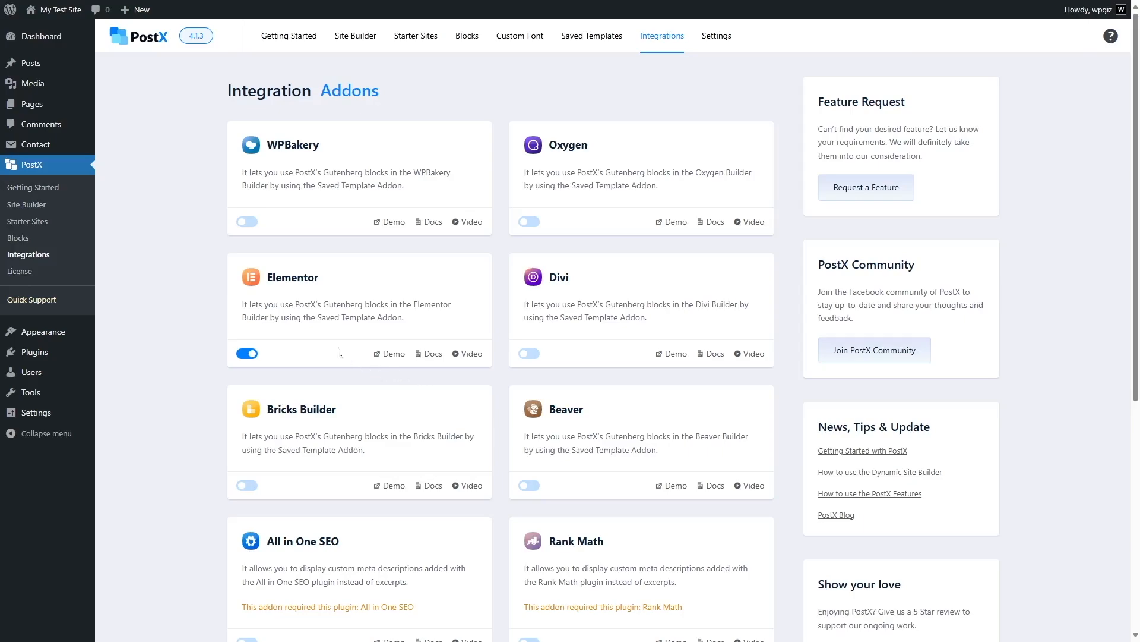
Try switching on the WPBakery integration, turn it back off and look over the remaining addons.
click(252, 222)
click(248, 222)
scroll(495, 159, down, 6)
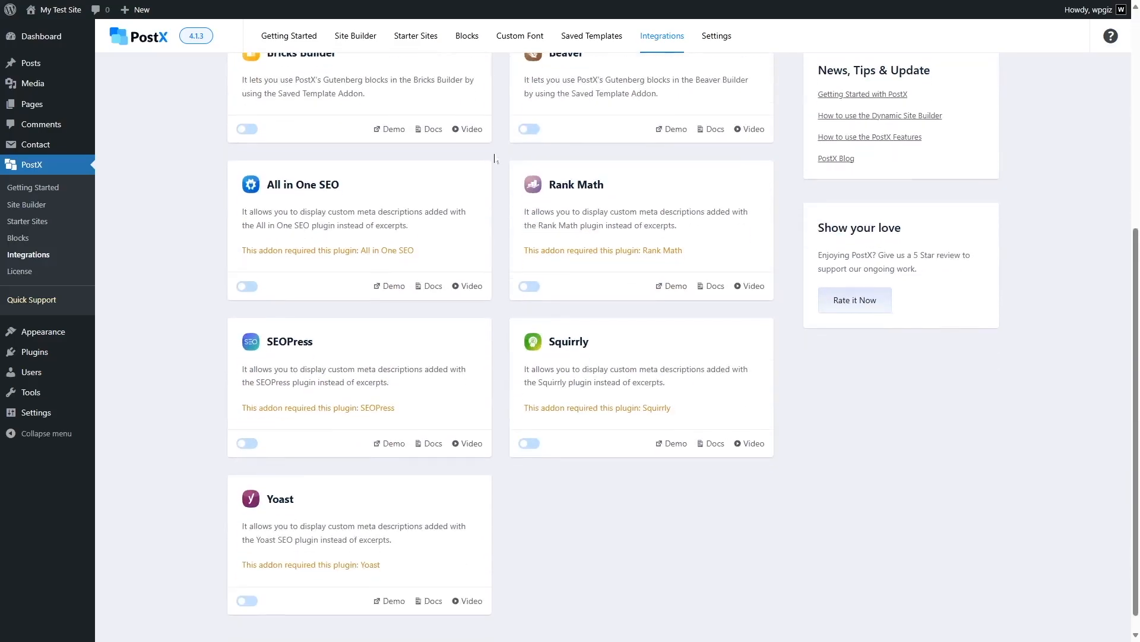
scroll(495, 158, up, 6)
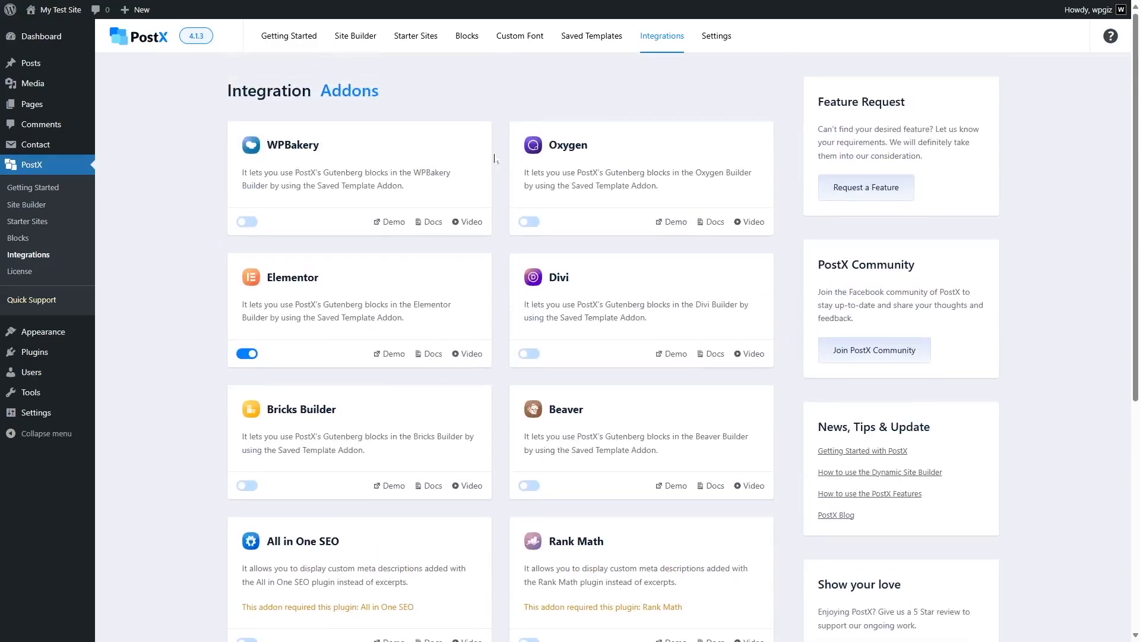
Go back to PostX's Getting Started page and review the Build Smartly feature addons.
click(285, 39)
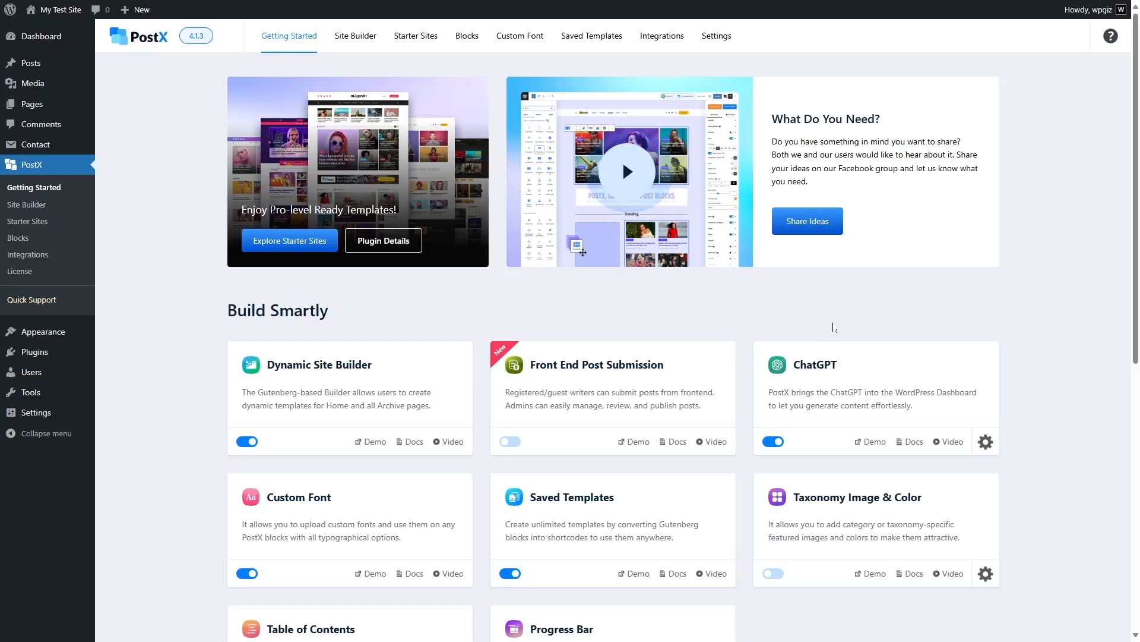
scroll(500, 452, down, 1)
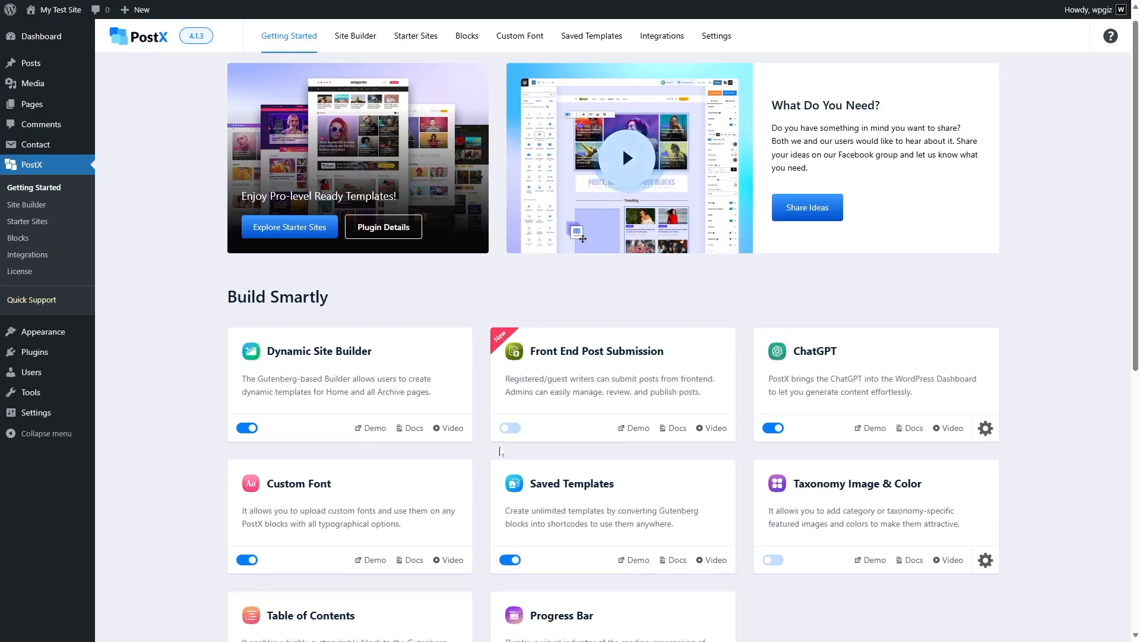
scroll(500, 451, down, 3)
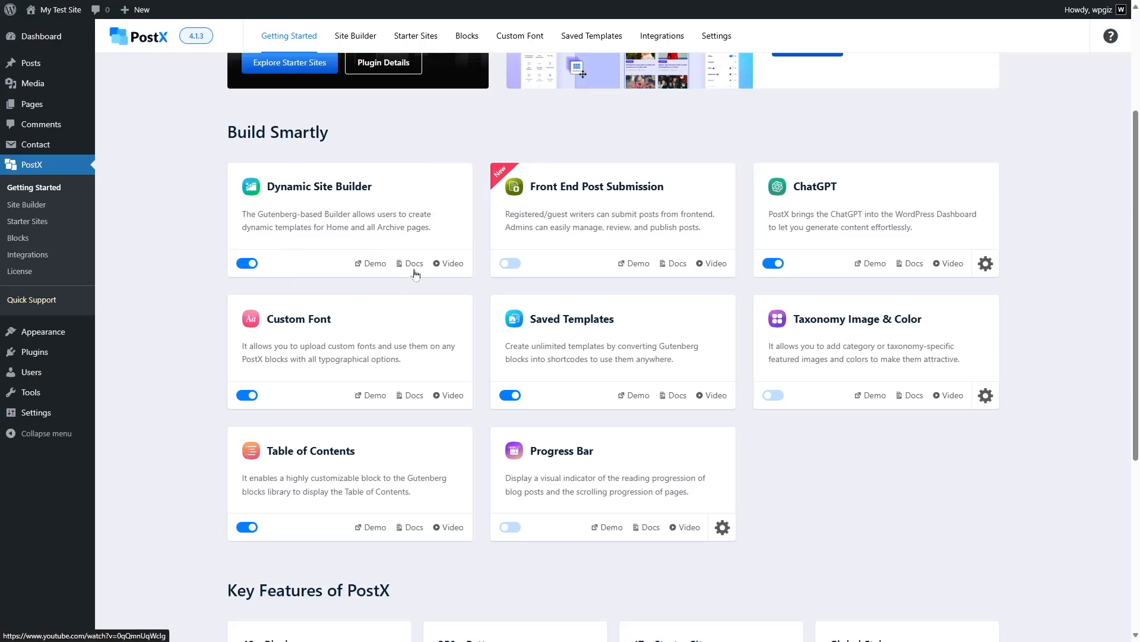
scroll(416, 271, up, 1)
scroll(541, 243, down, 1)
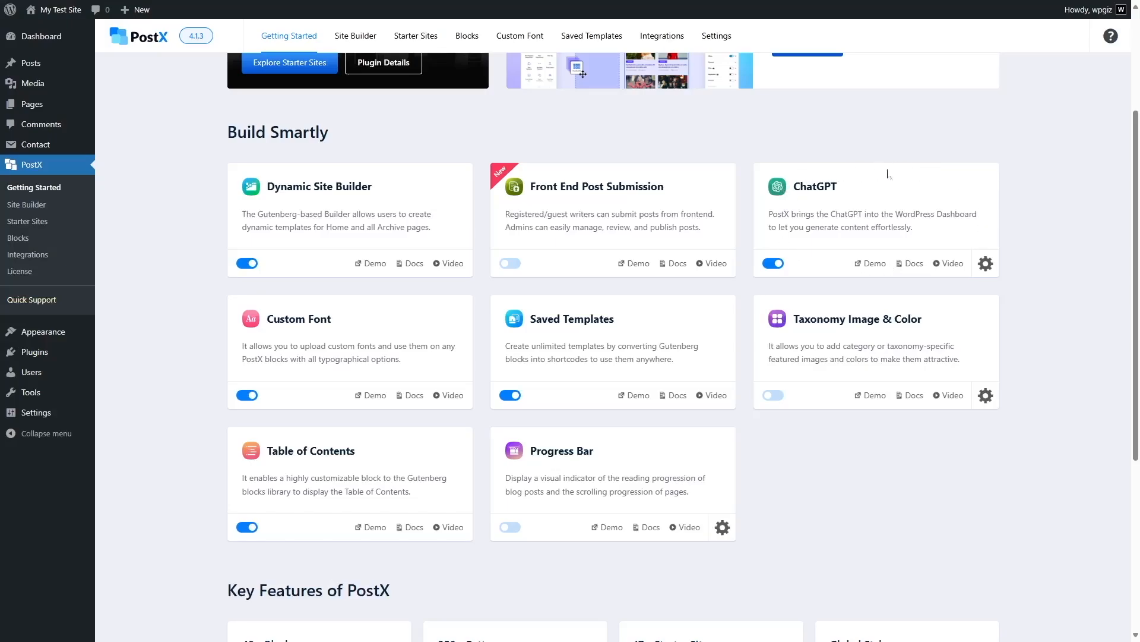
Look at the ChatGPT addon's settings, including its OpenAI API secret key field, and close them without entering anything.
click(986, 263)
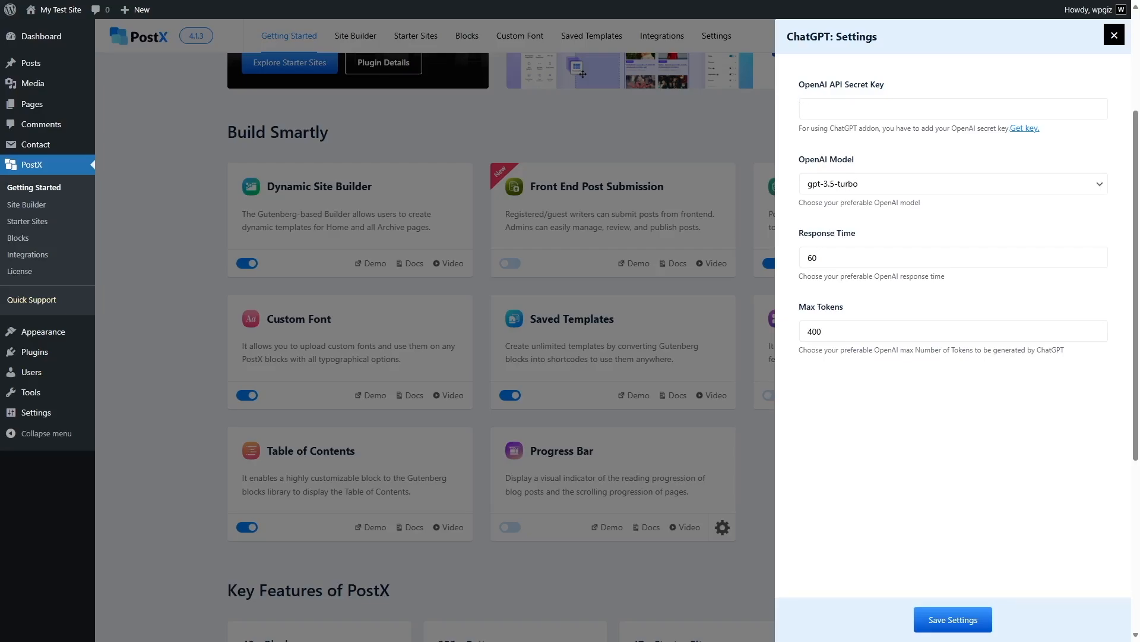
click(909, 108)
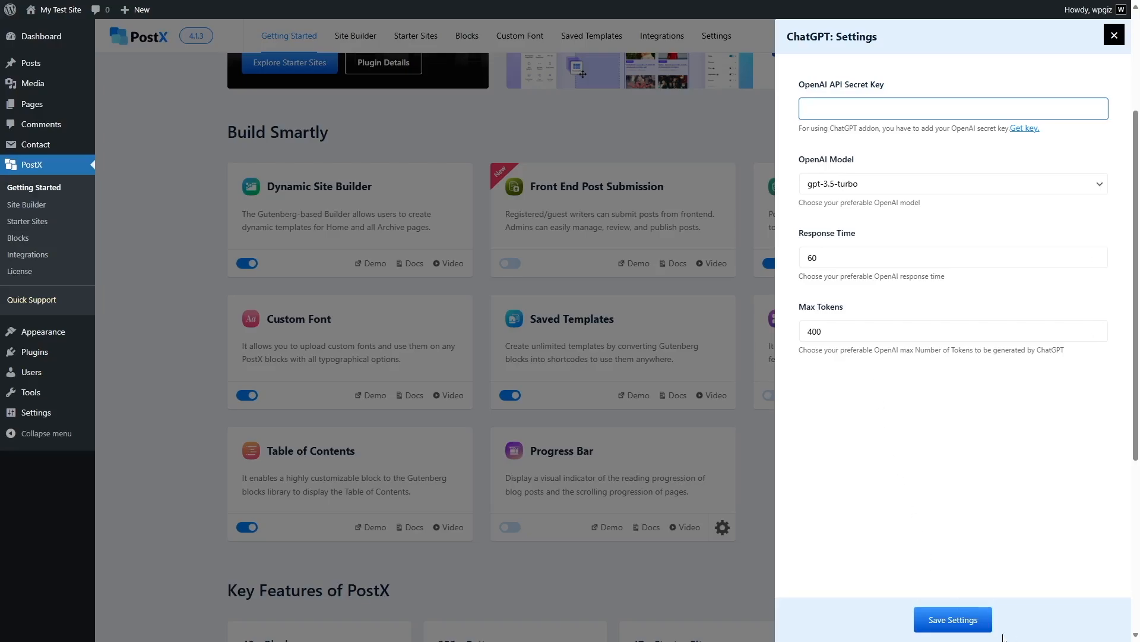
click(1075, 77)
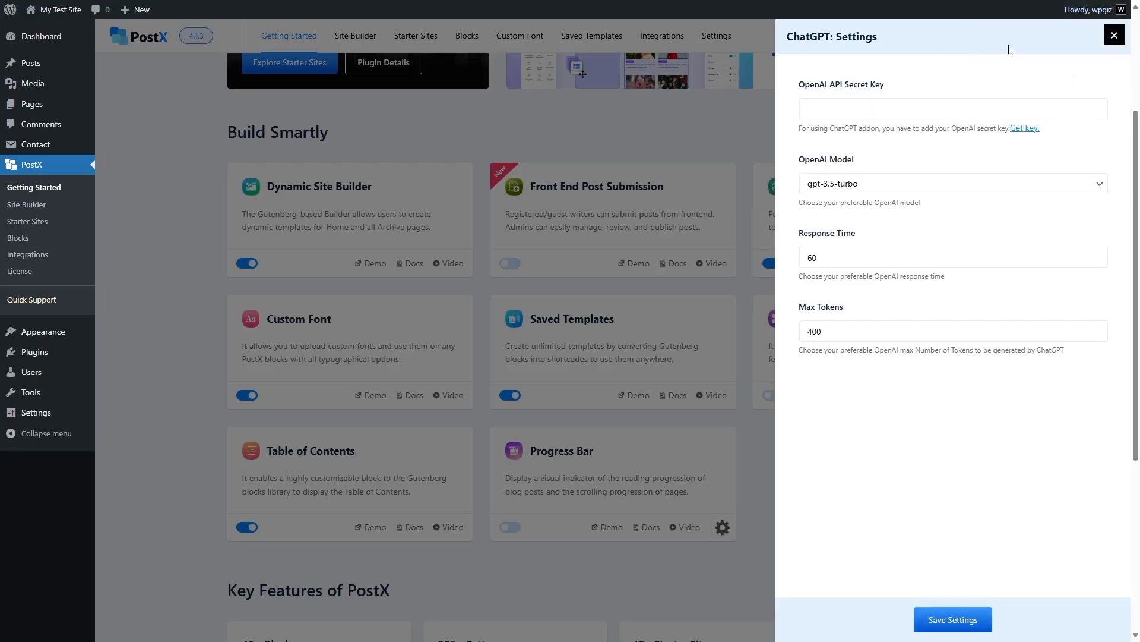
click(1114, 35)
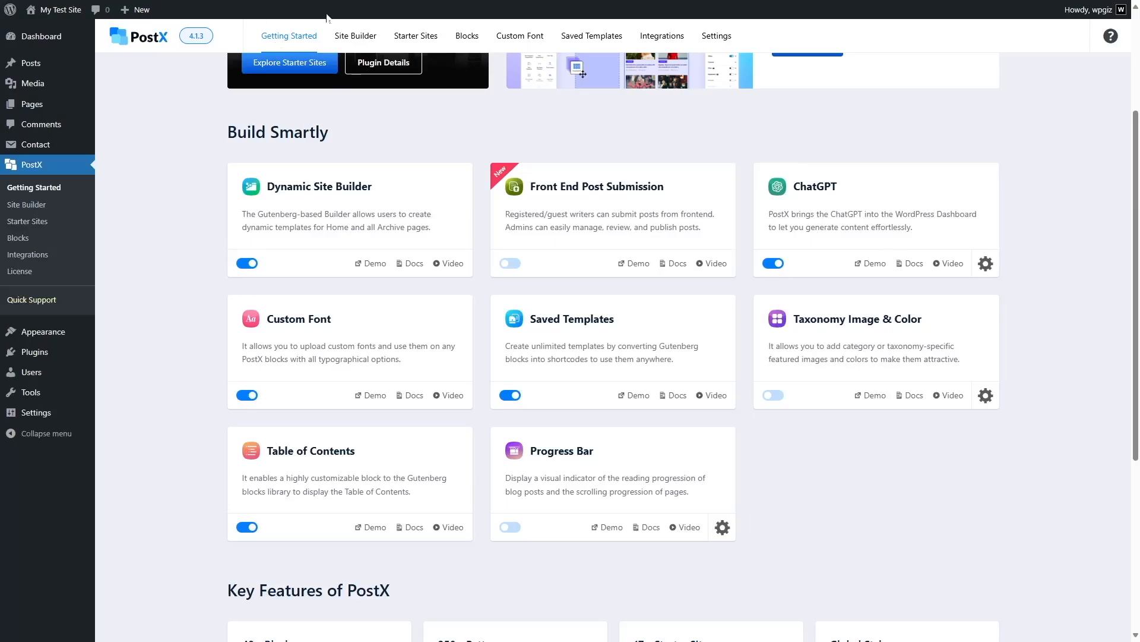
Examine the Progress Bar addon's settings, including its position and Choice Progress Bar options, and close them unchanged.
click(721, 528)
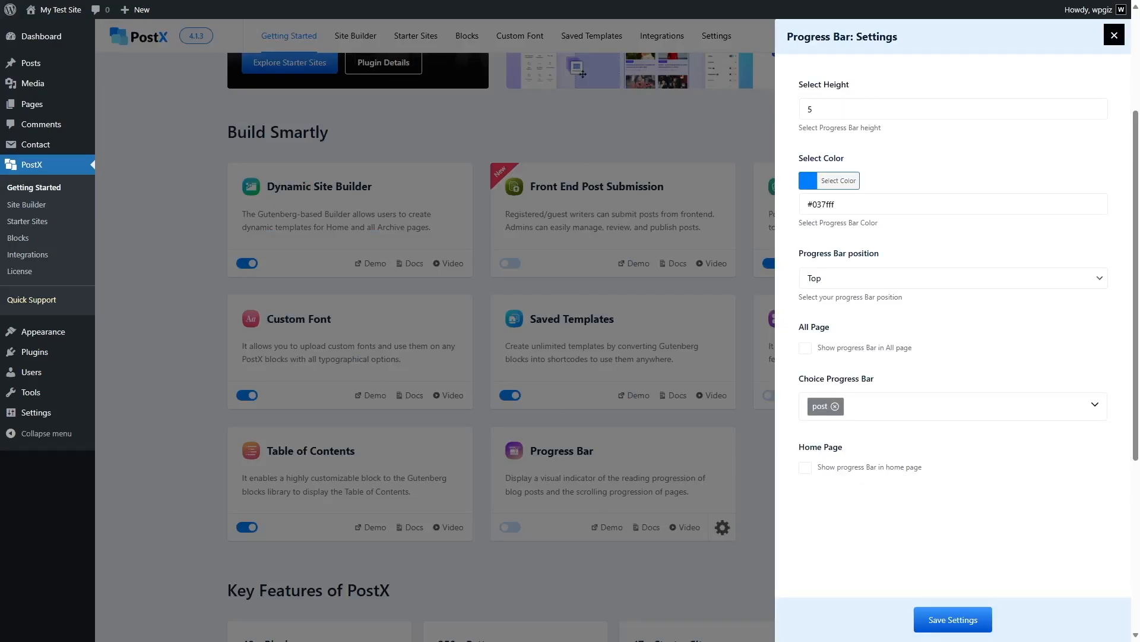
click(841, 281)
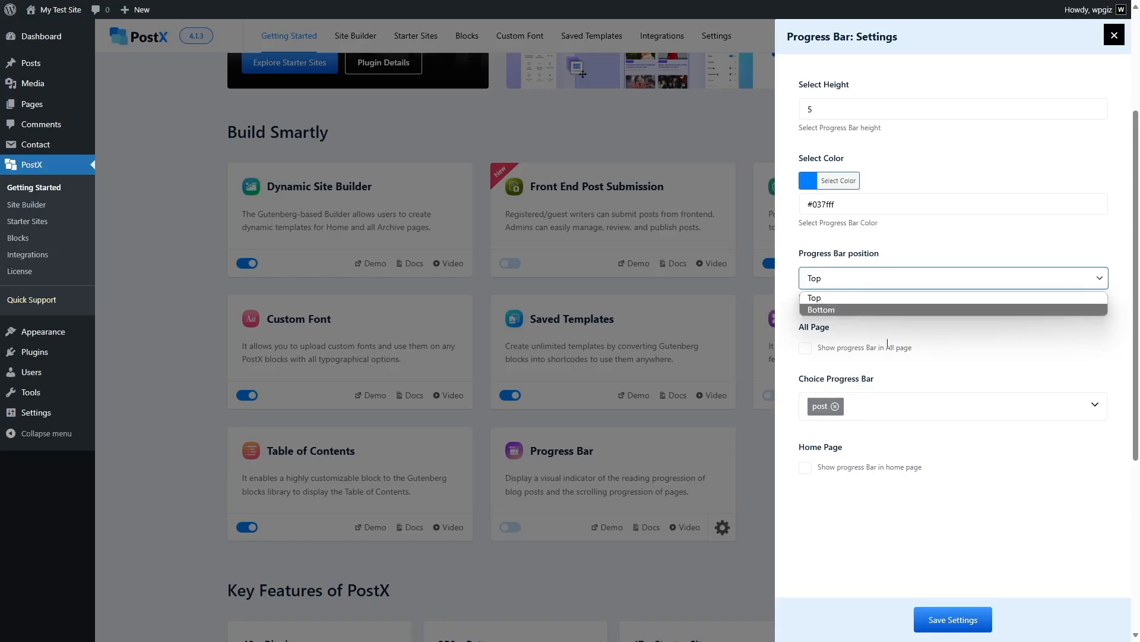
click(997, 353)
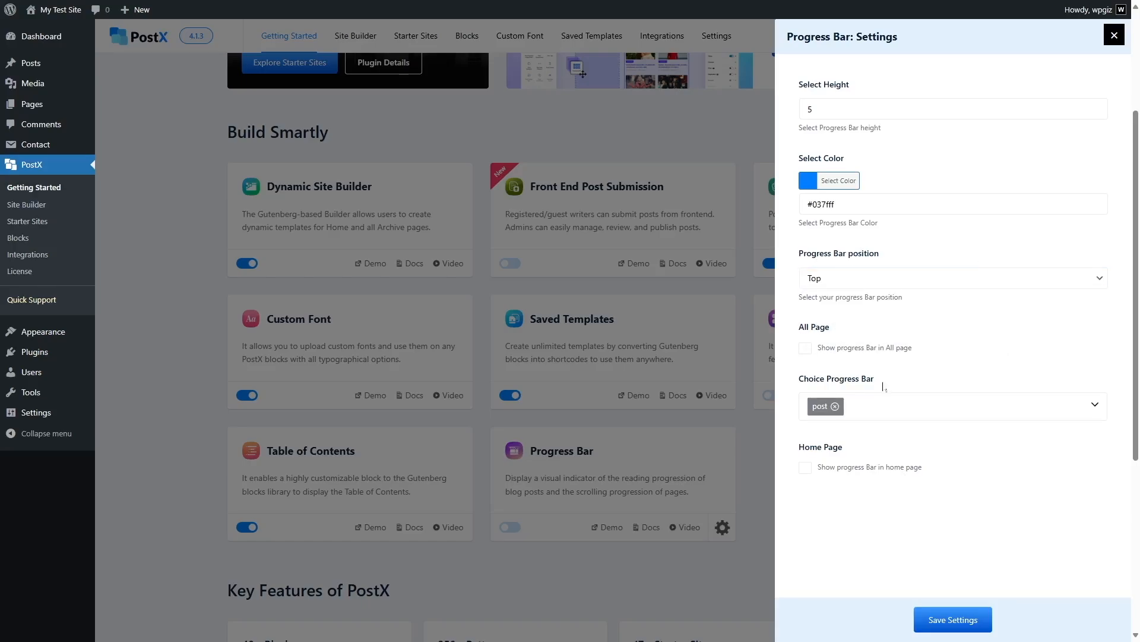
click(920, 413)
click(957, 377)
click(1115, 35)
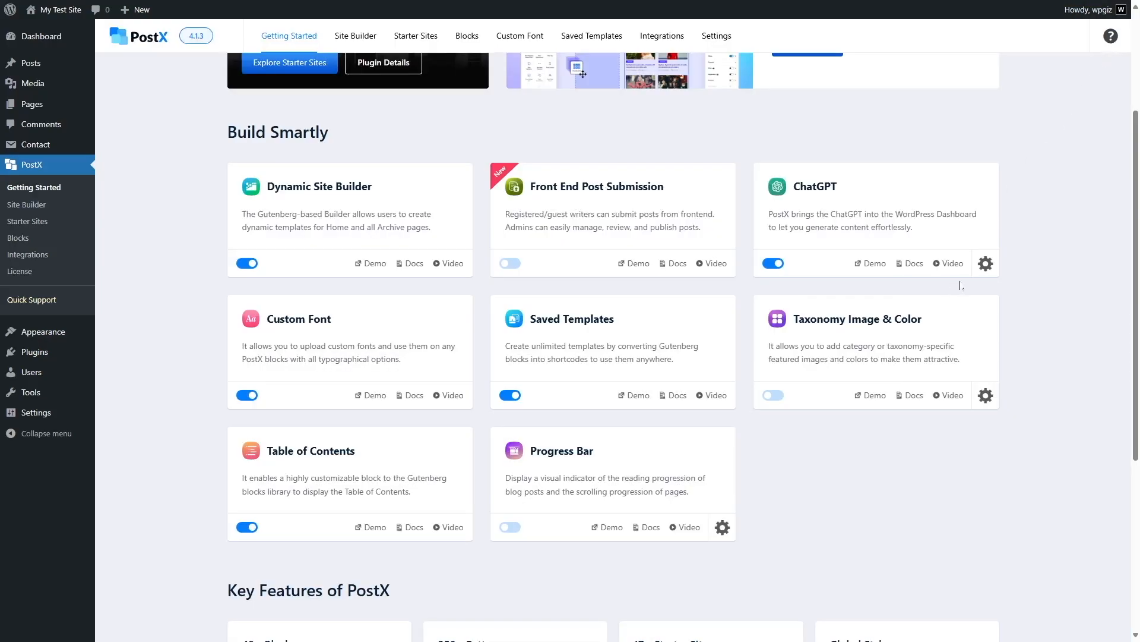
Look over the Key Features of PostX, then open the live site and check its home page sections.
scroll(1028, 246, down, 5)
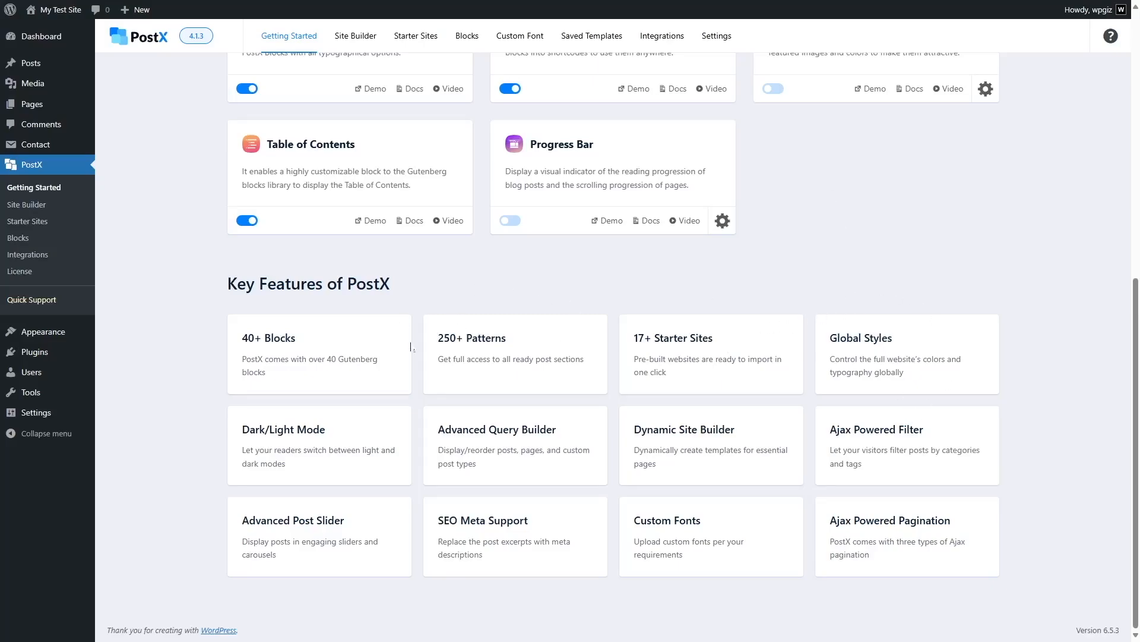
mouse_move(48, 15)
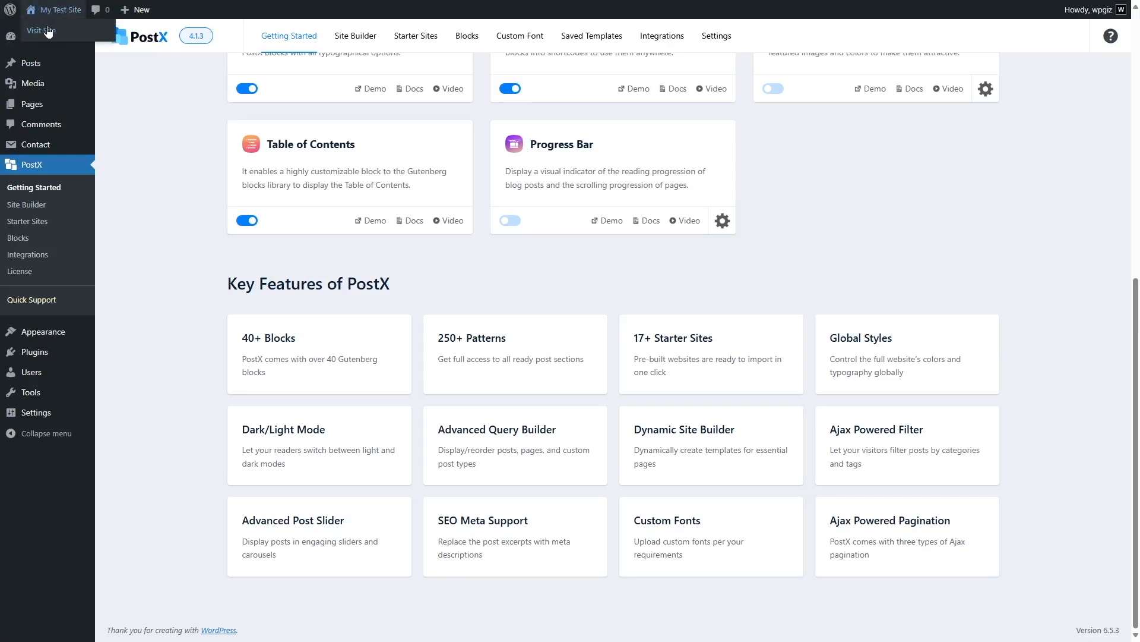
click(43, 30)
scroll(614, 402, down, 9)
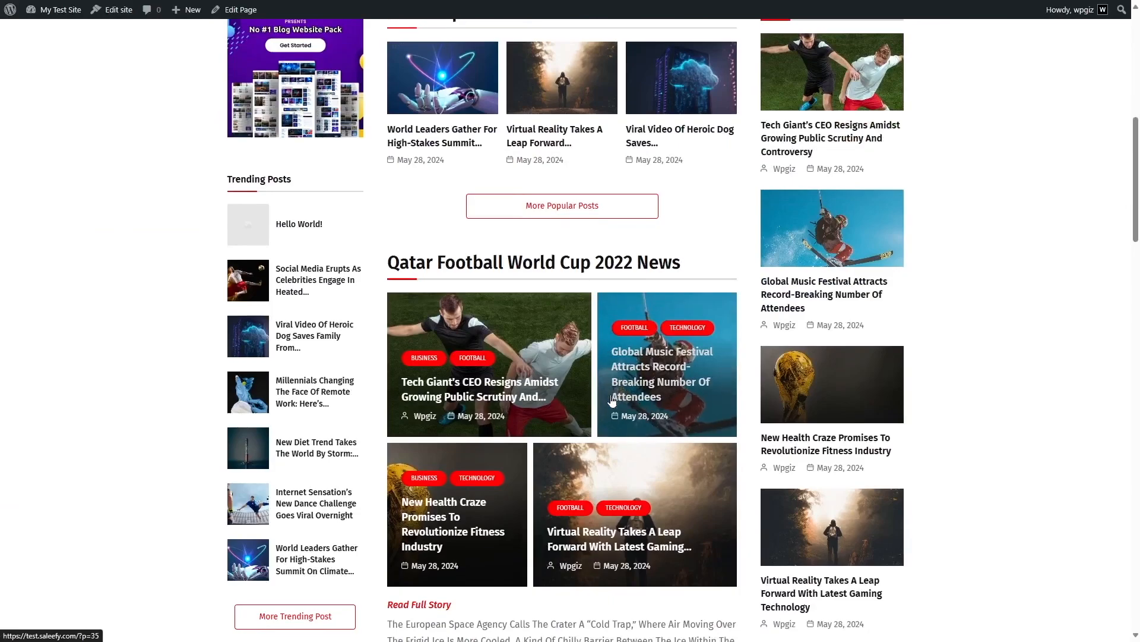
scroll(611, 402, up, 8)
scroll(796, 168, up, 1)
Try the header's dark mode switch on the live home page twice and return the page to light mode.
click(892, 36)
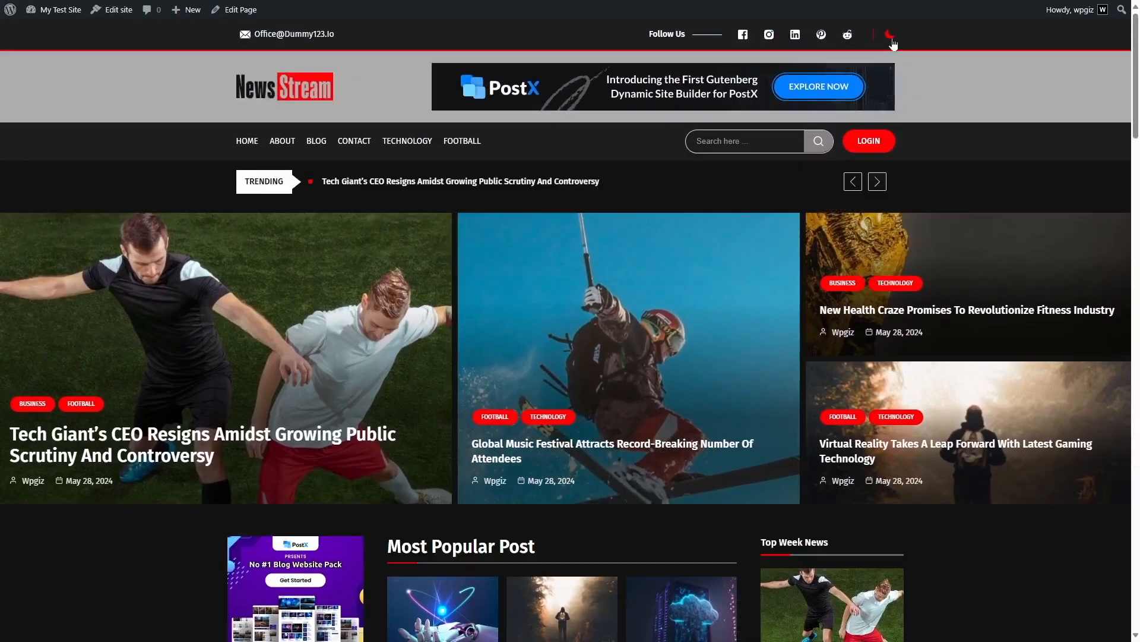
click(893, 41)
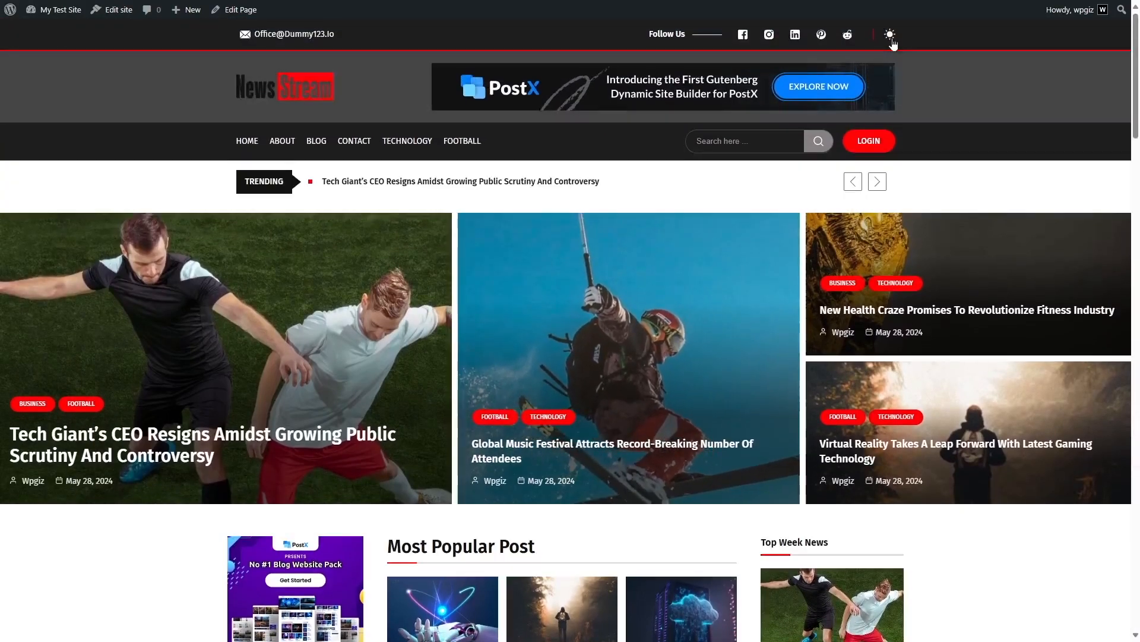
click(893, 40)
click(893, 40)
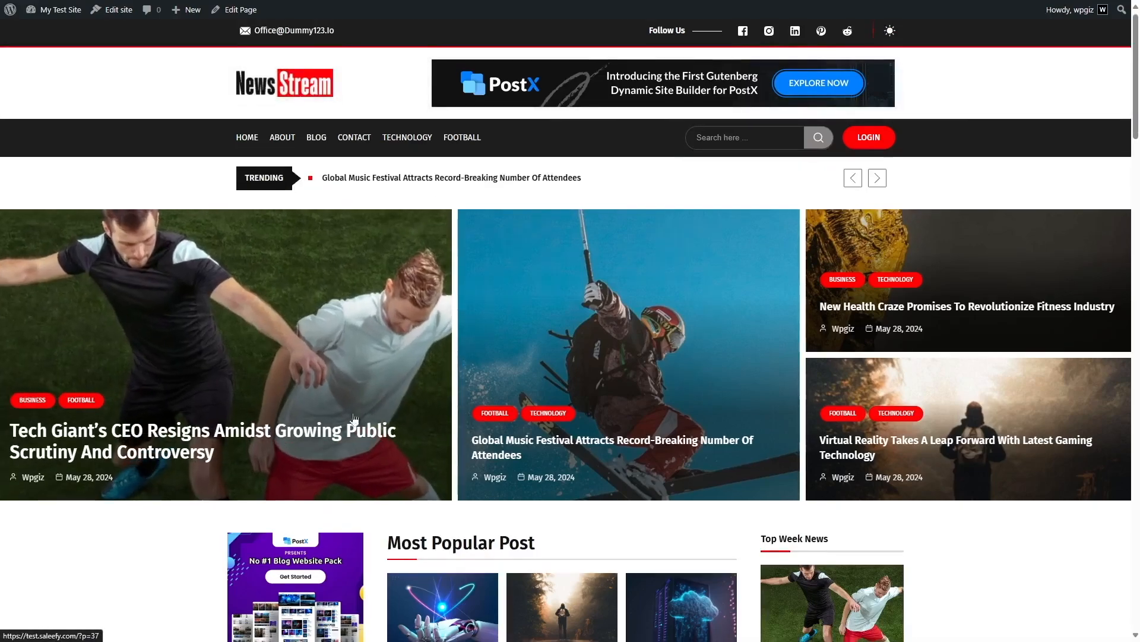
scroll(357, 428, down, 4)
scroll(571, 333, up, 4)
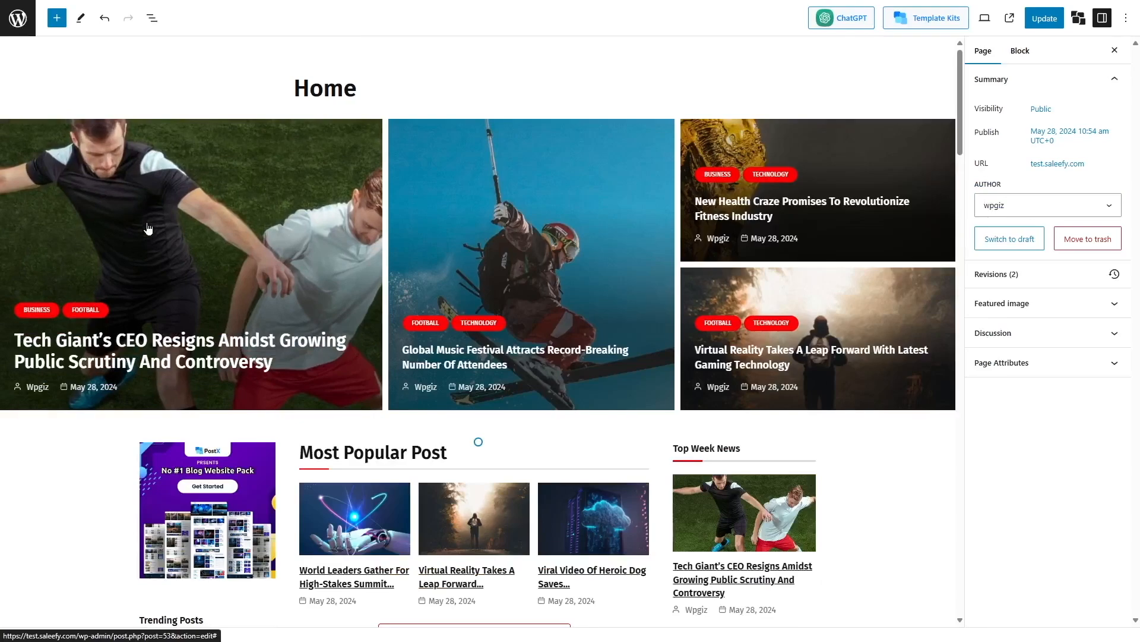
Look over the Home page in the editor and check the settings of its hero post grid block.
scroll(157, 289, down, 5)
scroll(148, 297, up, 5)
click(287, 270)
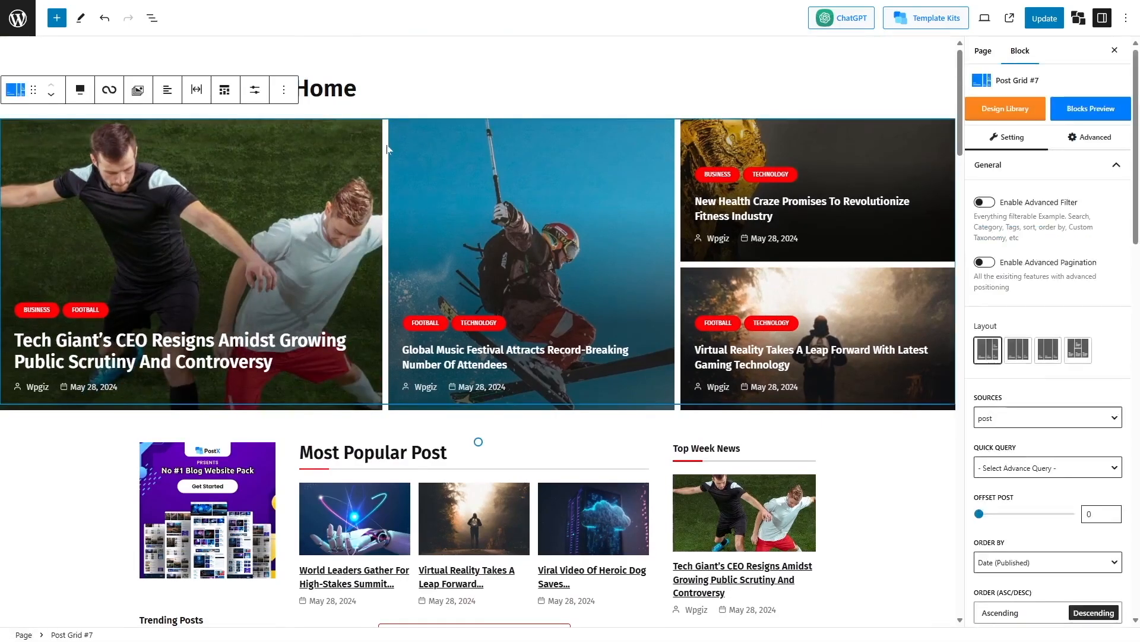
click(530, 71)
Preview the PostX post list and post slider blocks in the block library.
click(57, 18)
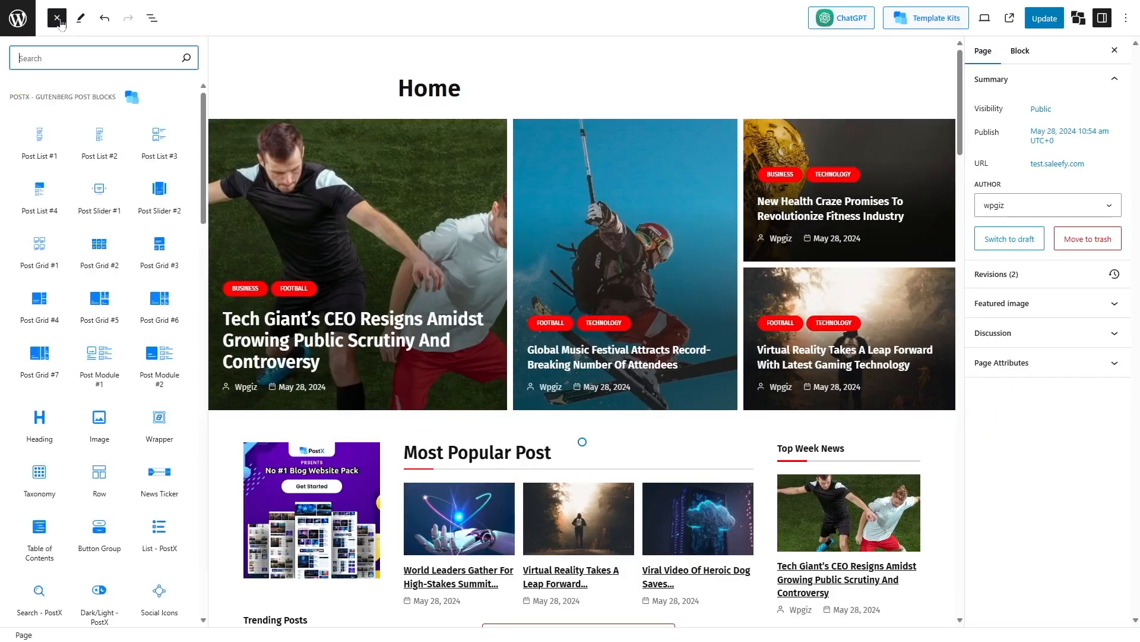
mouse_move(28, 156)
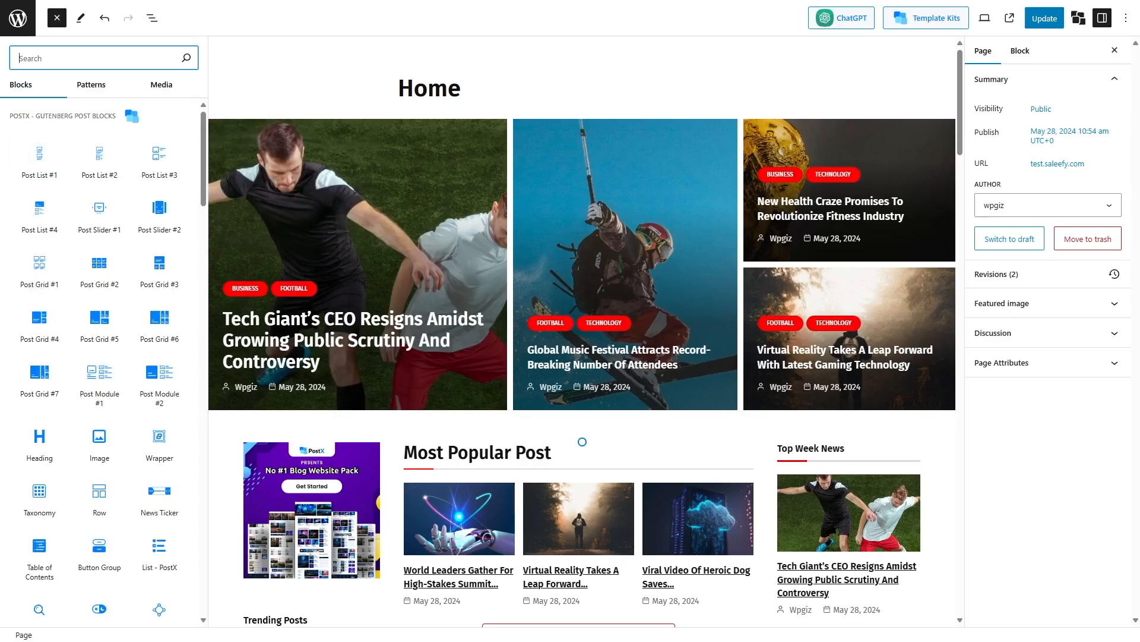
mouse_move(204, 133)
mouse_down()
mouse_move(212, 175)
mouse_move(219, 130)
mouse_up()
mouse_move(44, 157)
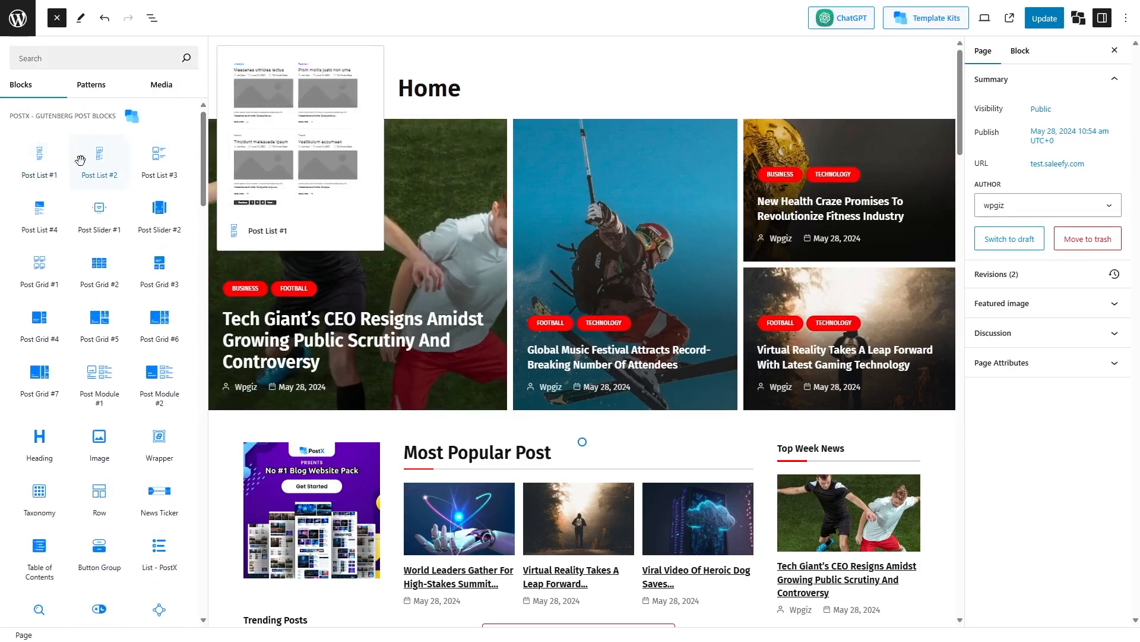
mouse_move(101, 160)
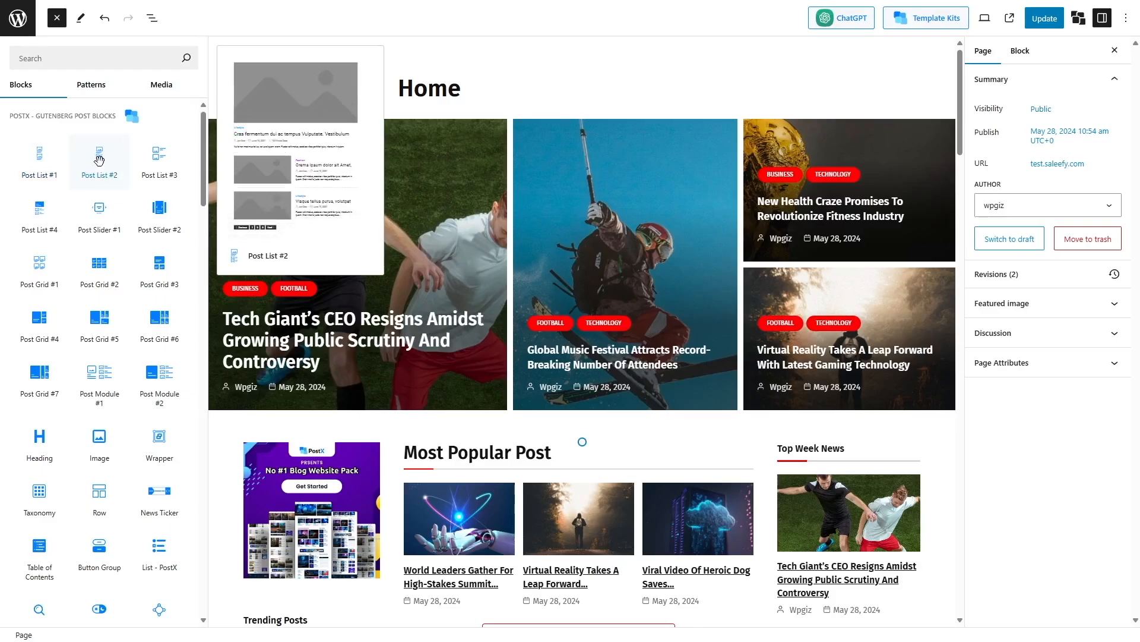
mouse_move(170, 162)
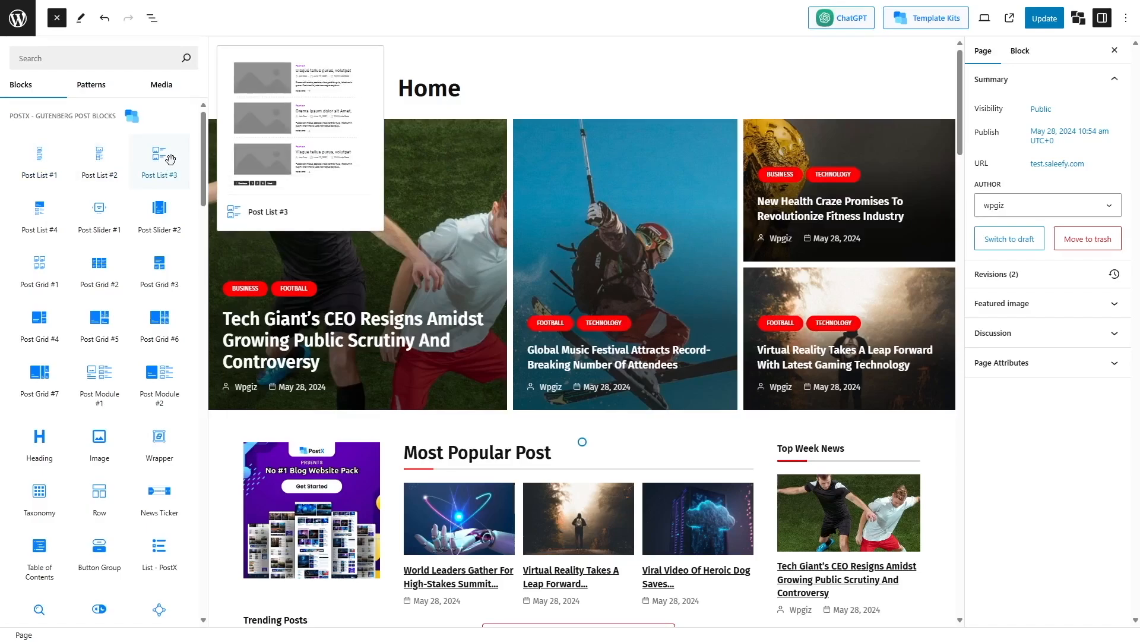
mouse_move(53, 201)
mouse_move(98, 220)
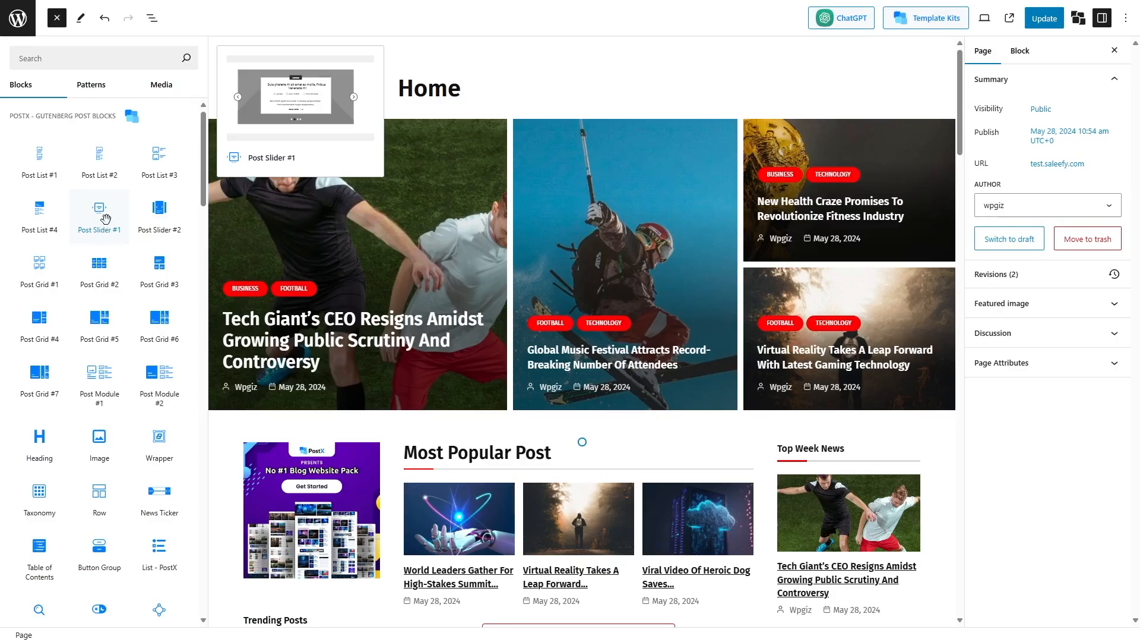
mouse_move(156, 211)
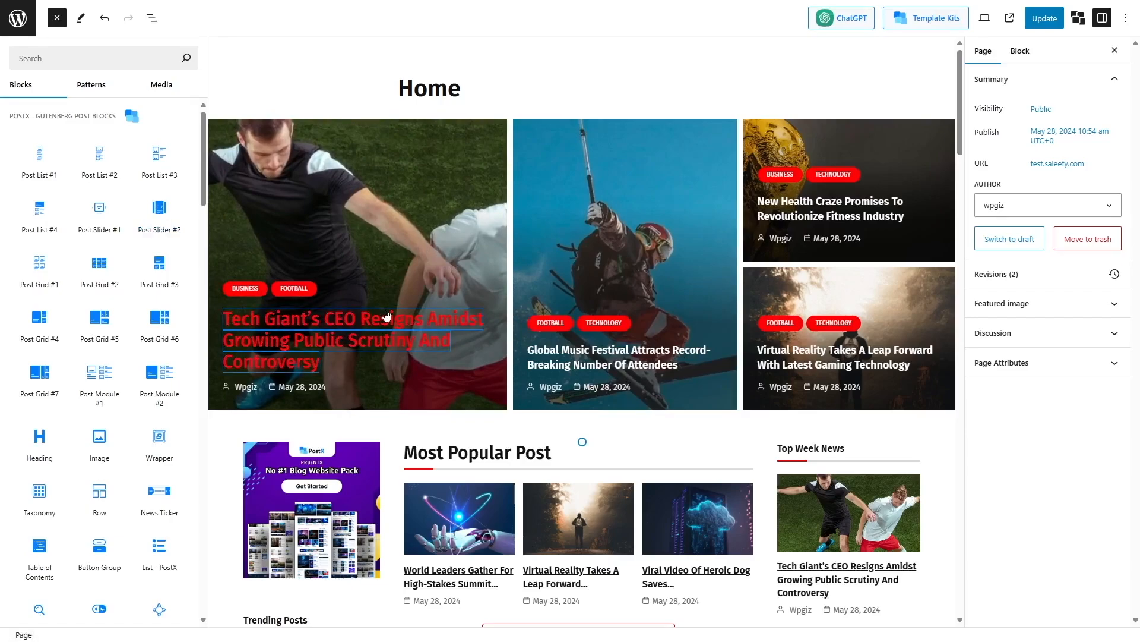
Delete the Post Grid #7 block from the start of the Home page.
click(365, 374)
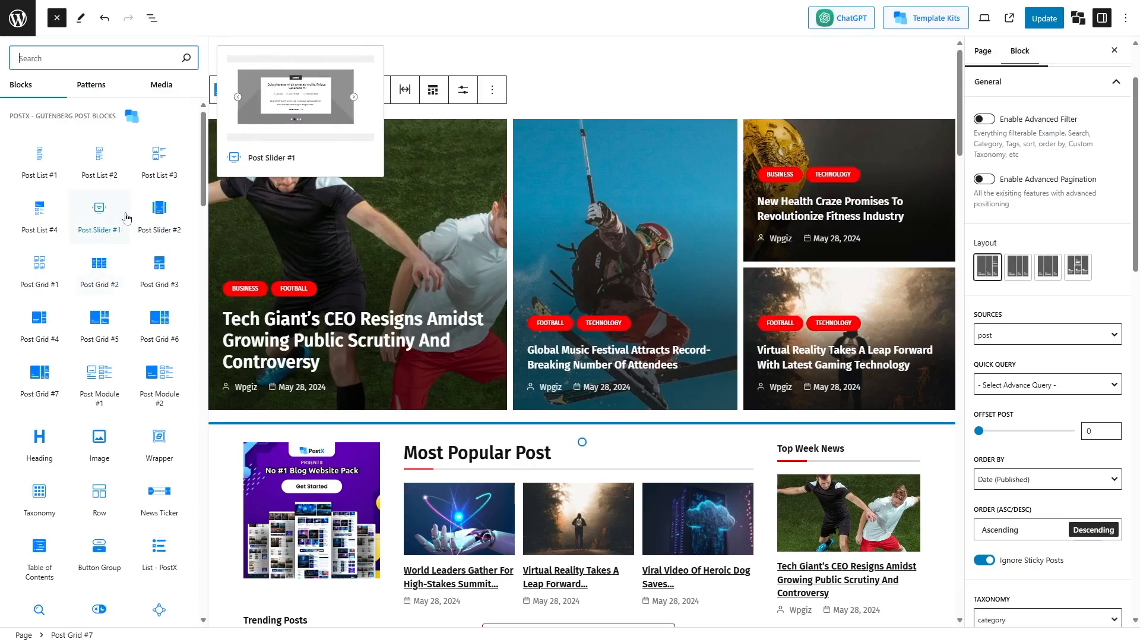
click(38, 373)
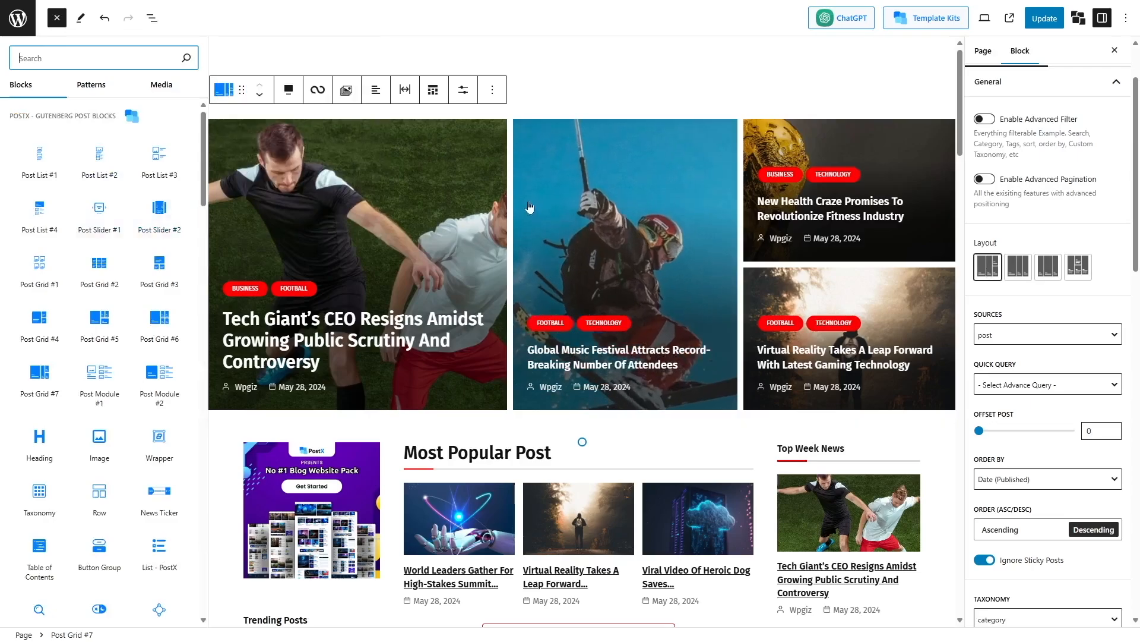
click(484, 146)
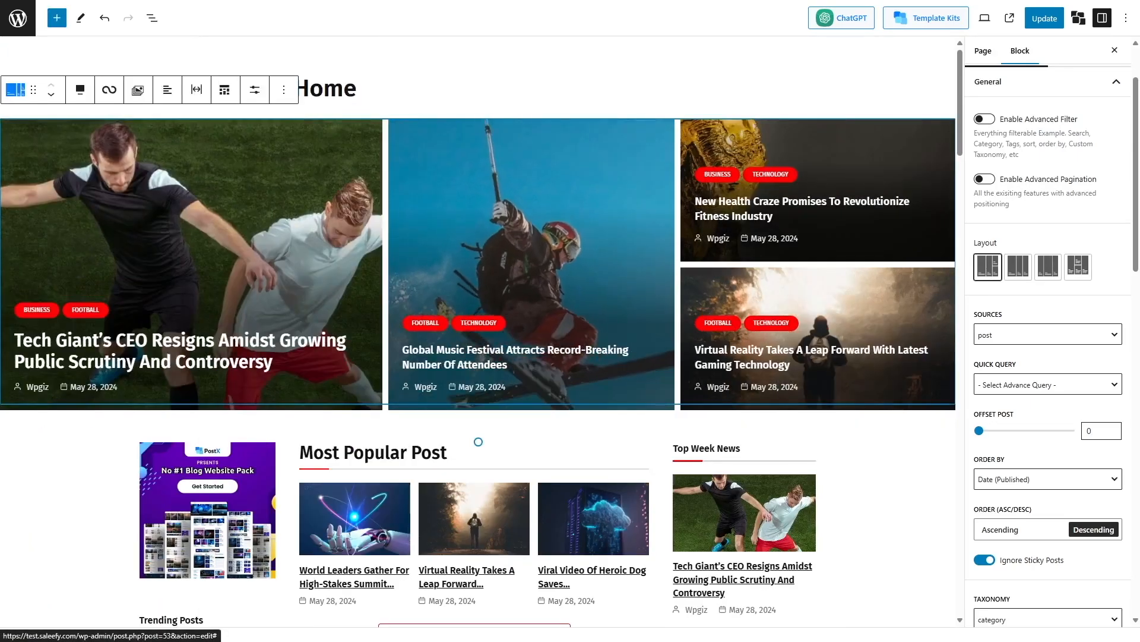
click(284, 90)
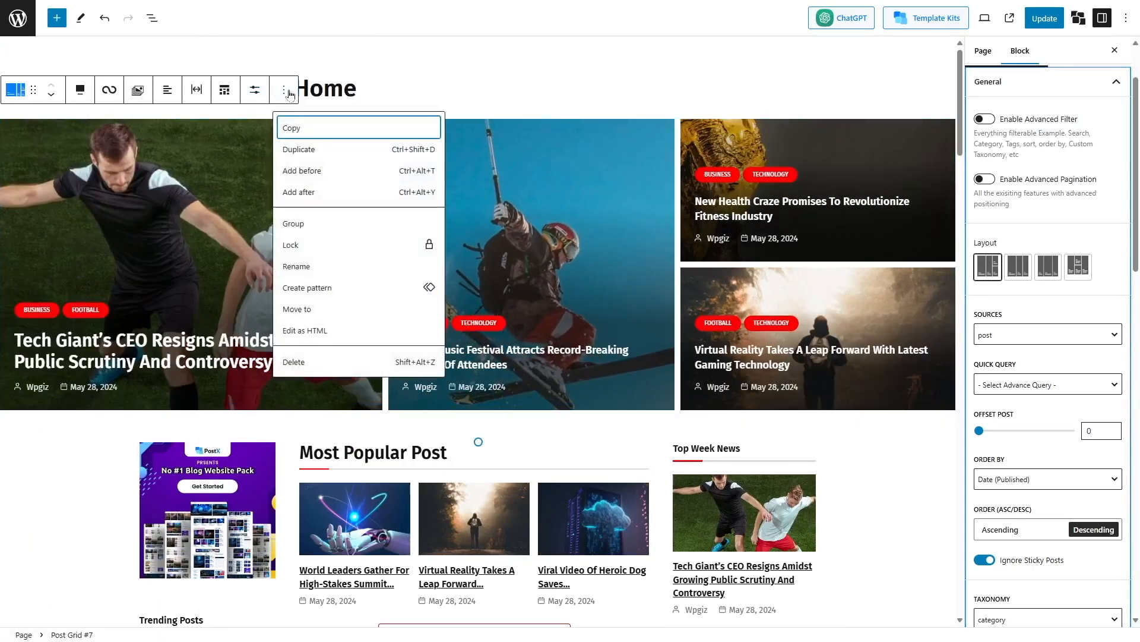
click(329, 364)
Insert a Post Slider #2 block directly under the Home title and set its alignment to Full width.
click(56, 18)
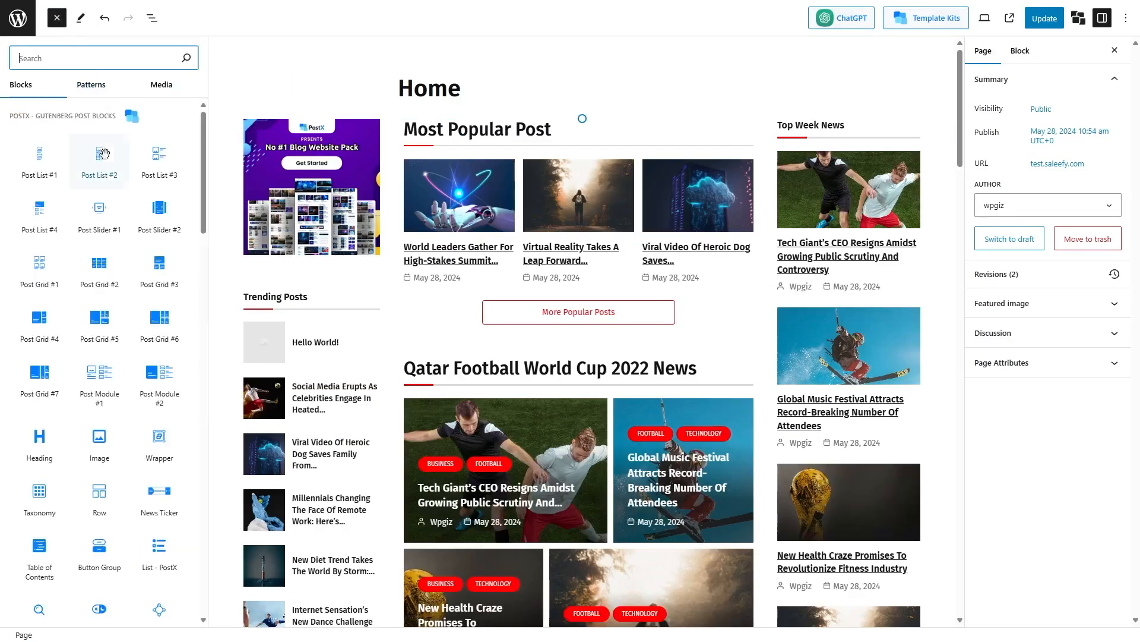
drag(161, 229, 498, 106)
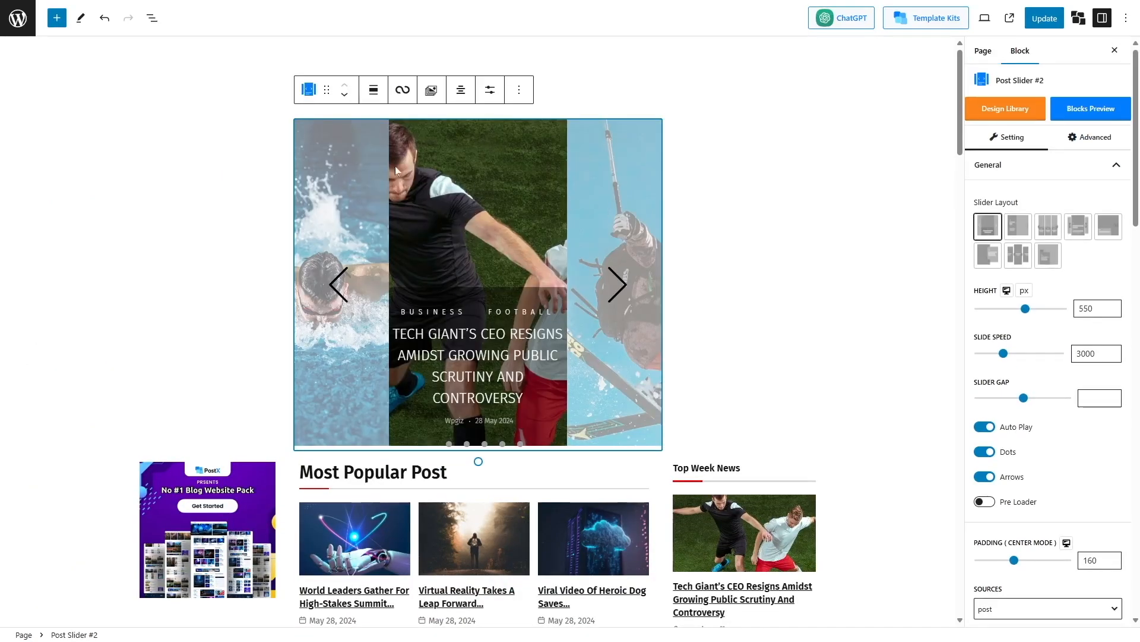
click(373, 89)
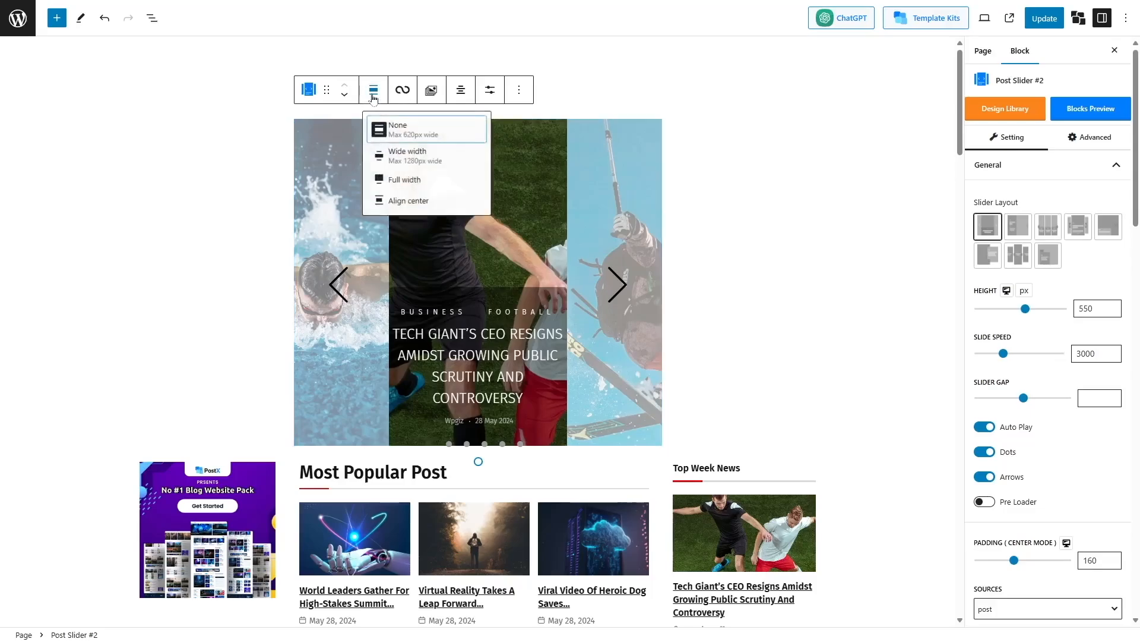
click(410, 181)
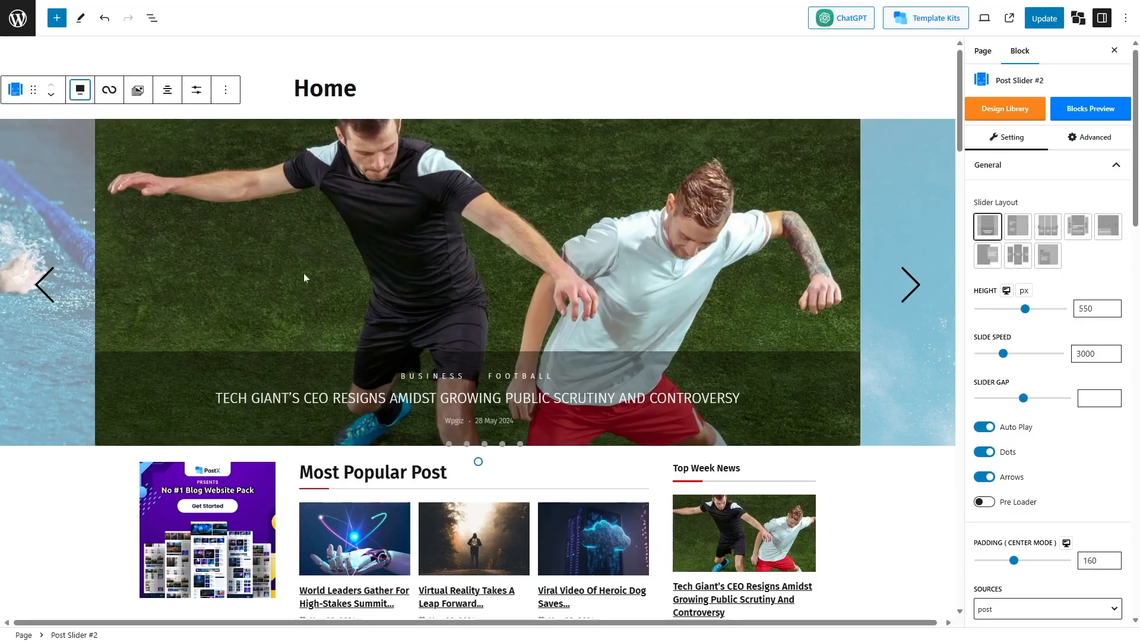
Try the slider's navigation arrows and set their size to 70 px.
click(909, 291)
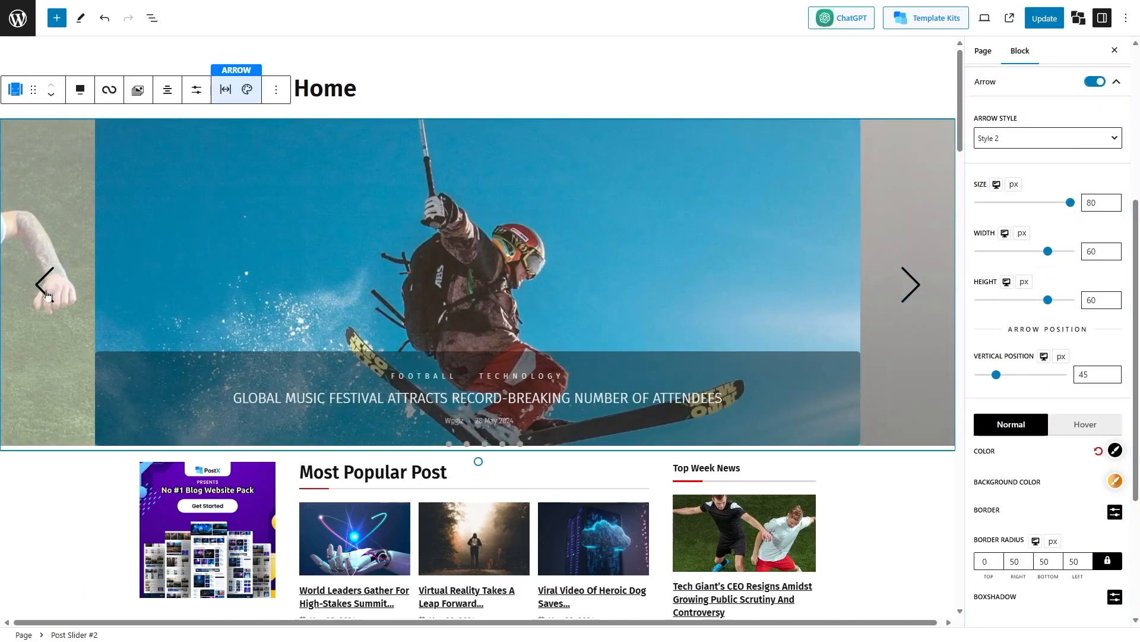
click(45, 291)
drag(1057, 285, 1061, 285)
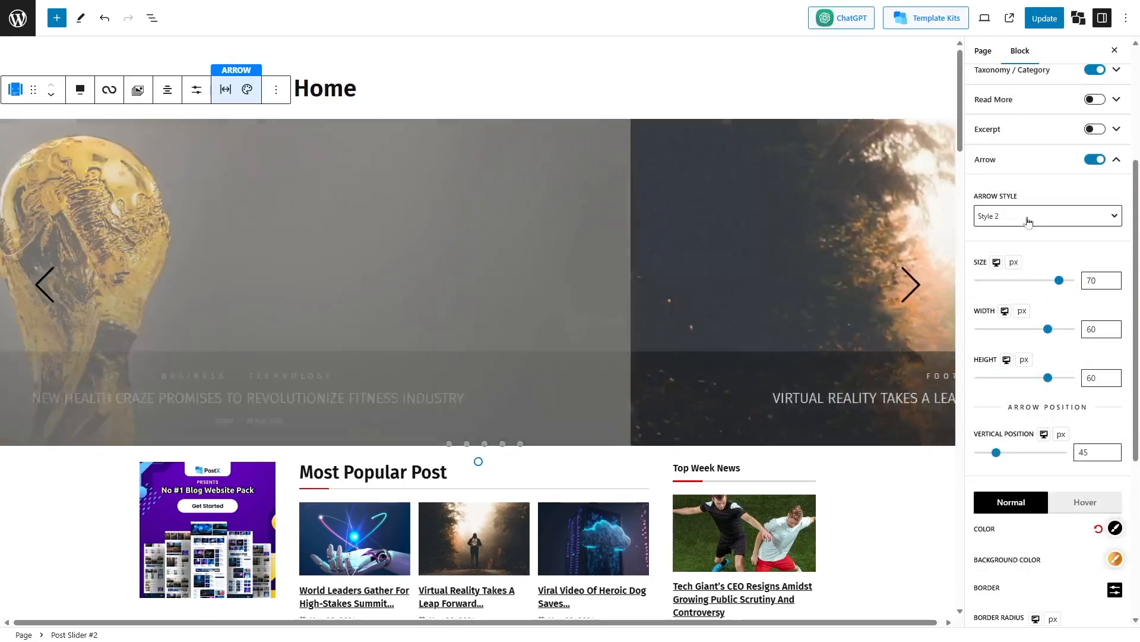
Try the available arrow styles on the post slider and set the arrow style to Style 3.
click(1028, 218)
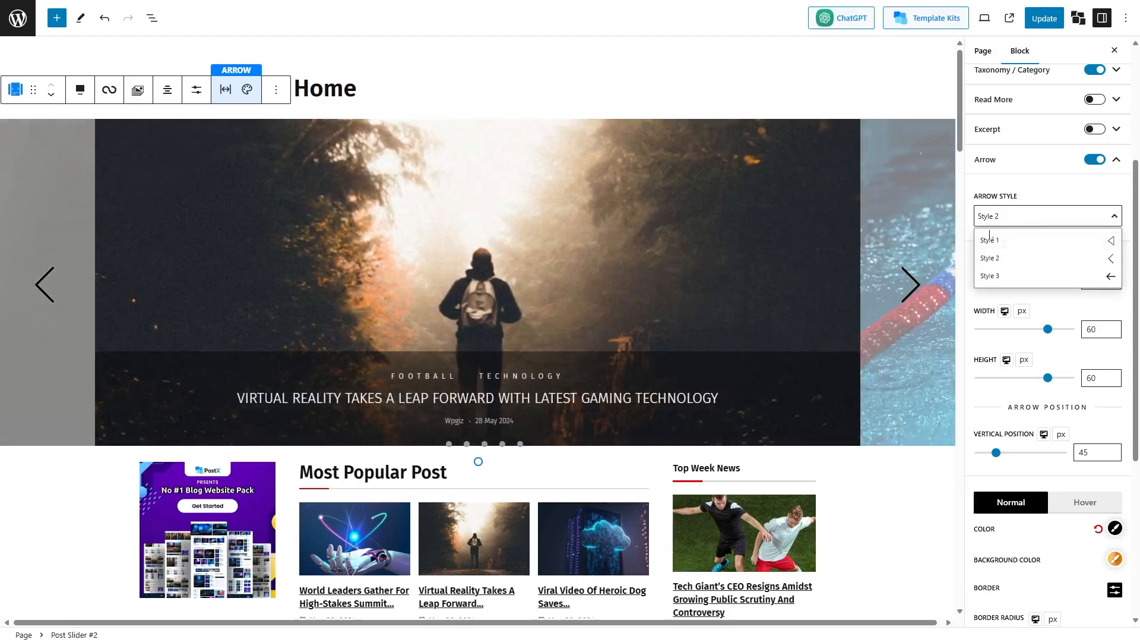
click(1009, 240)
click(1012, 225)
click(1018, 256)
click(1026, 217)
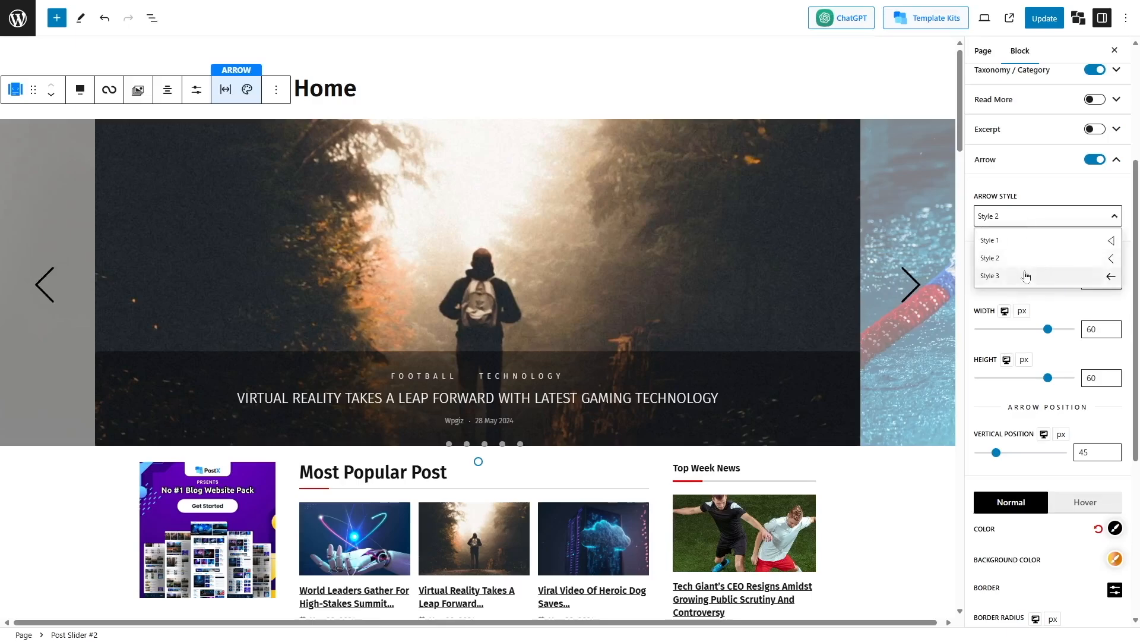
click(1022, 275)
click(1022, 225)
scroll(1014, 255, down, 3)
scroll(998, 252, up, 3)
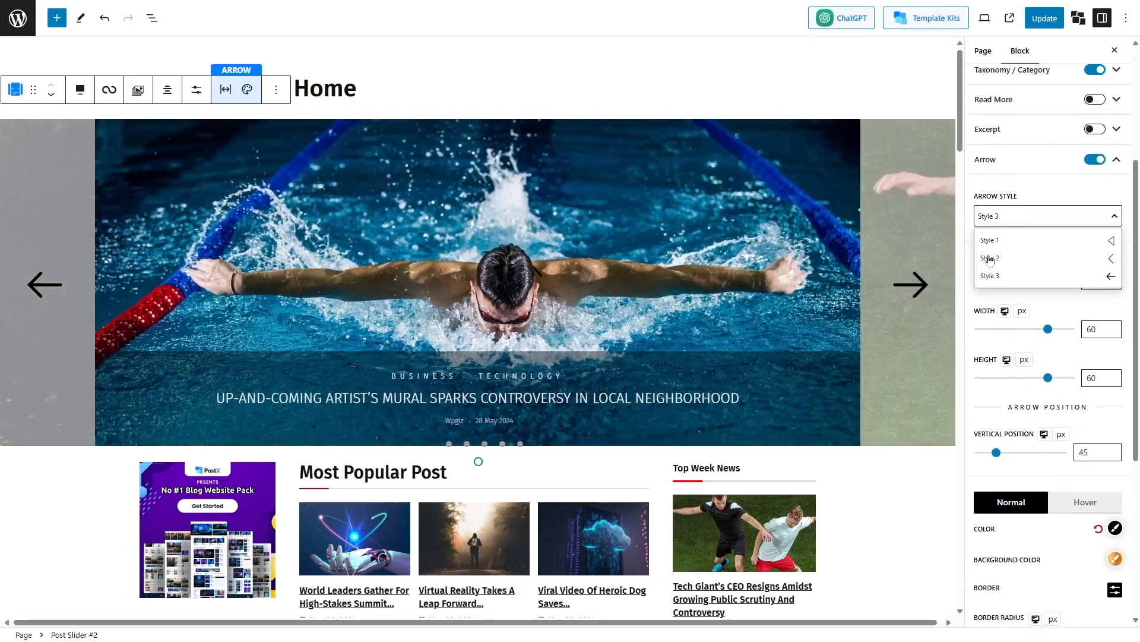
click(1016, 274)
scroll(1060, 262, up, 2)
scroll(1060, 261, up, 2)
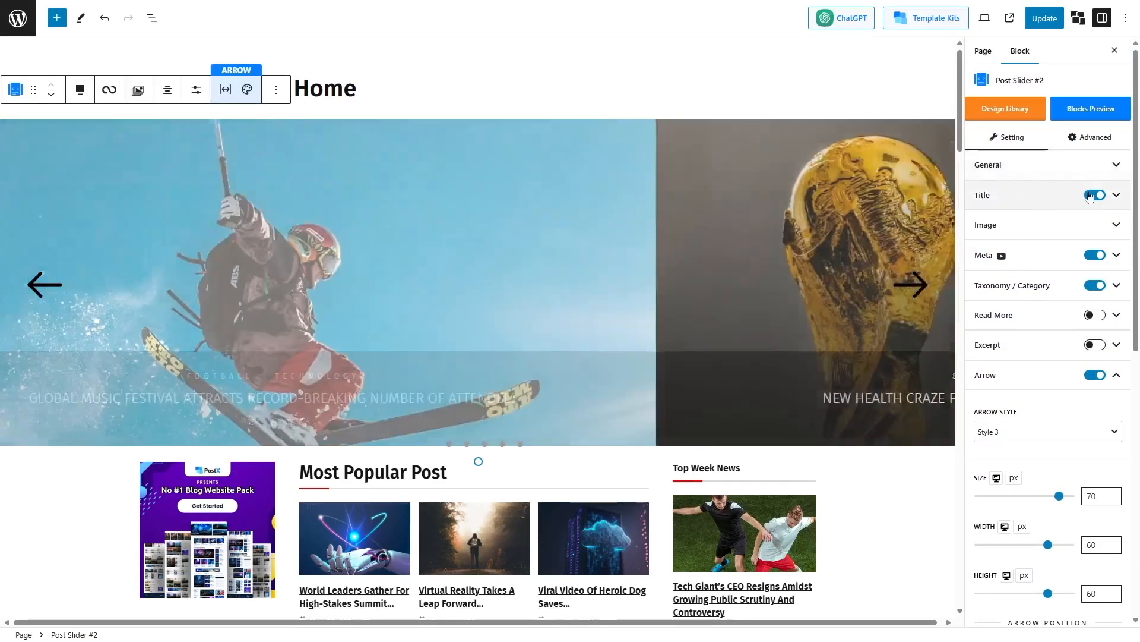
Hide and re-show the slider's title, and try the Thumbnail [150x150] large image size before returning it to Full.
click(1094, 194)
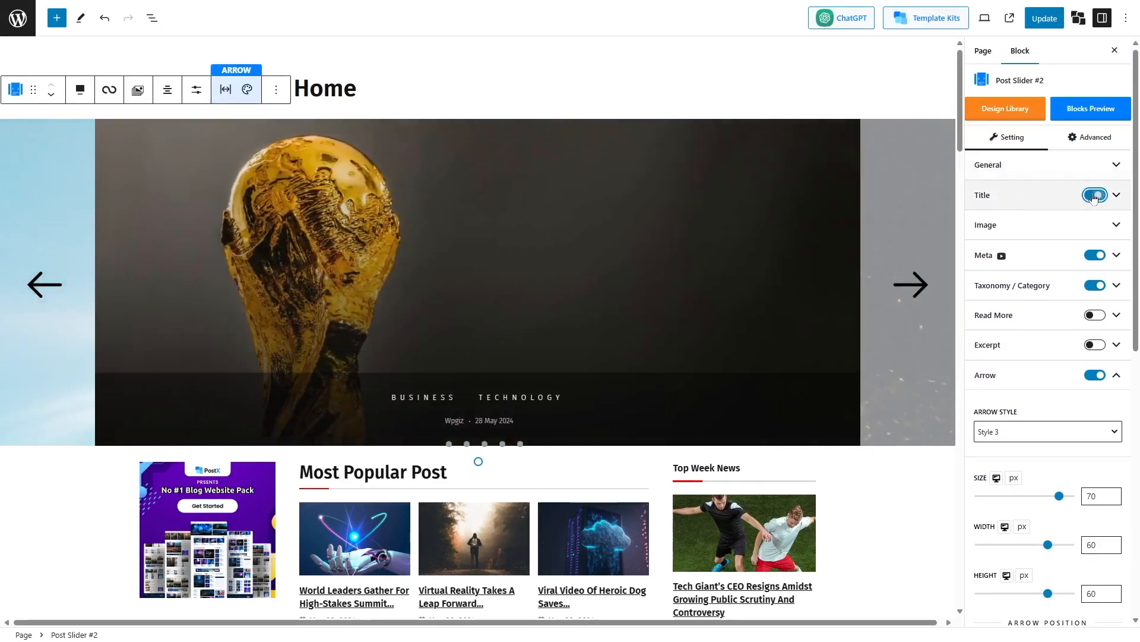
click(1095, 195)
click(1078, 226)
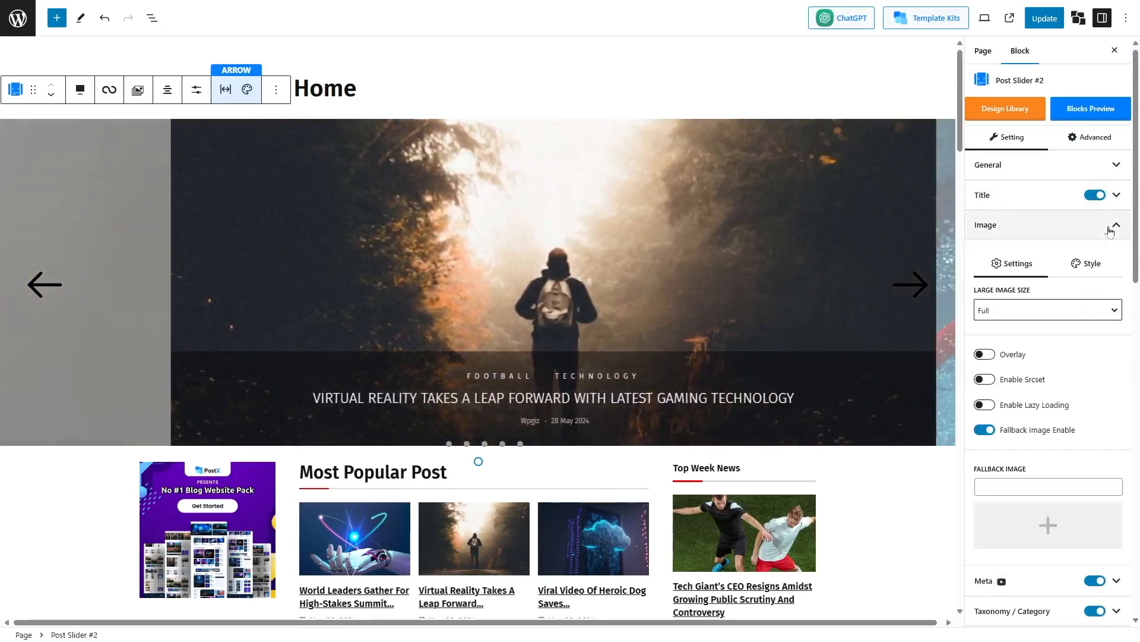
click(1020, 310)
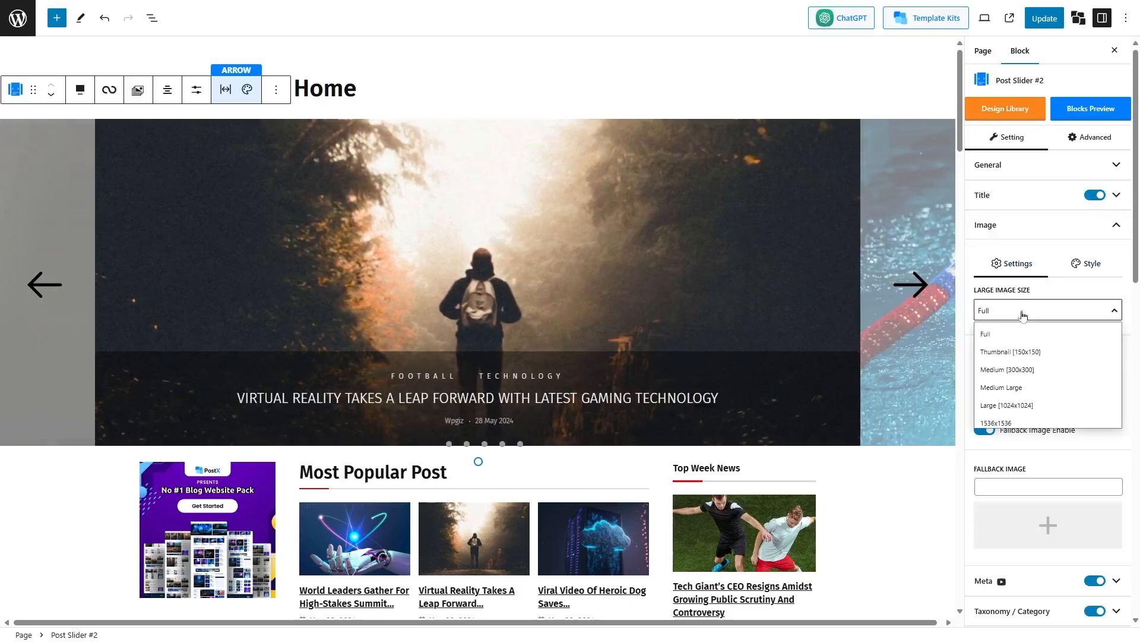
click(1023, 355)
click(1025, 310)
click(1016, 331)
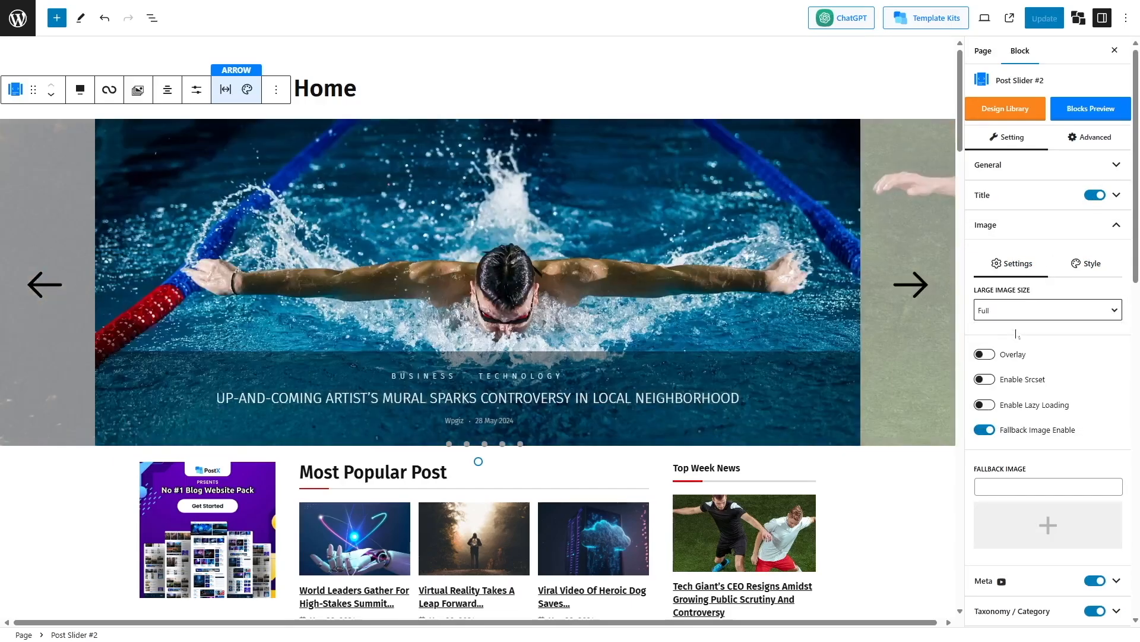
Check the slider's image size choices and image style options, and close the Image settings unchanged.
click(1067, 312)
click(1091, 265)
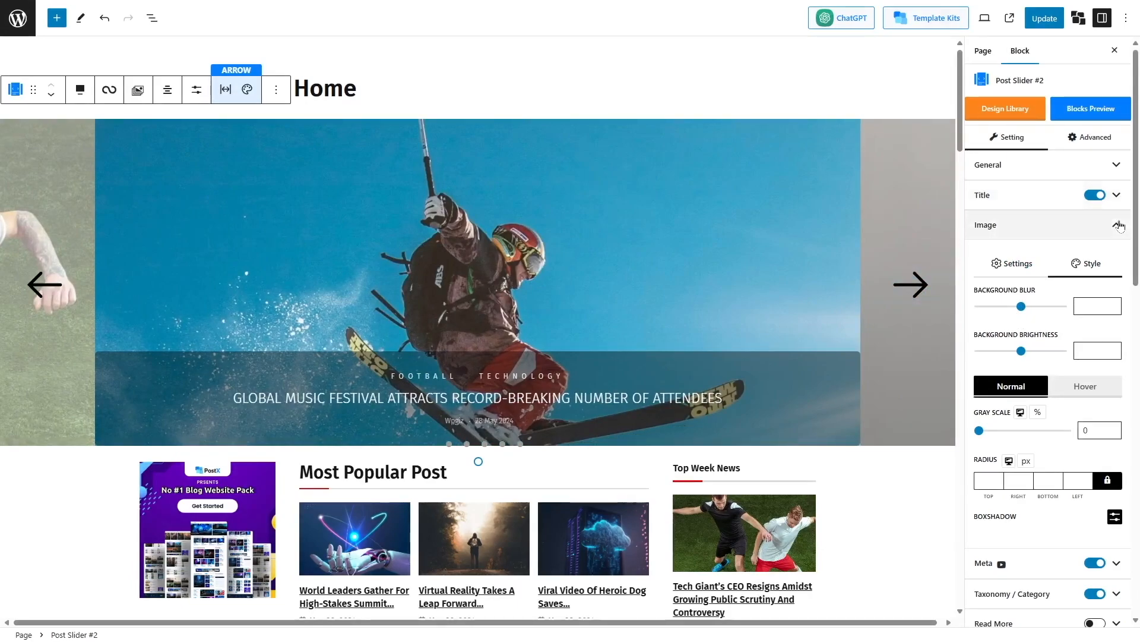
click(1120, 226)
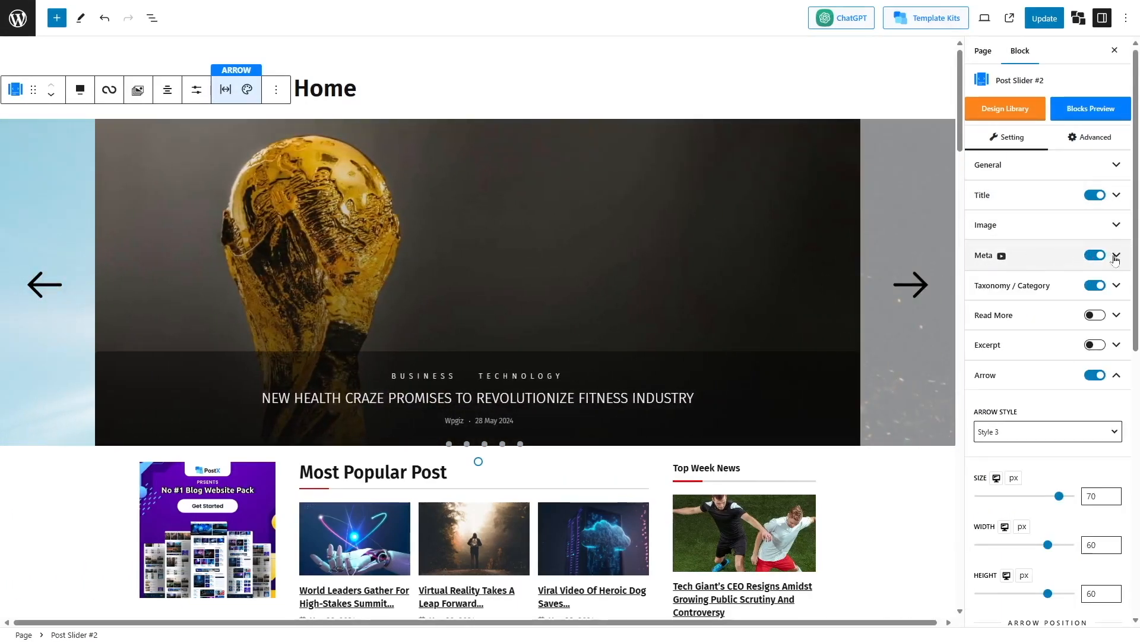
Open the slider's Meta settings and switch the meta display off and back on.
click(1116, 257)
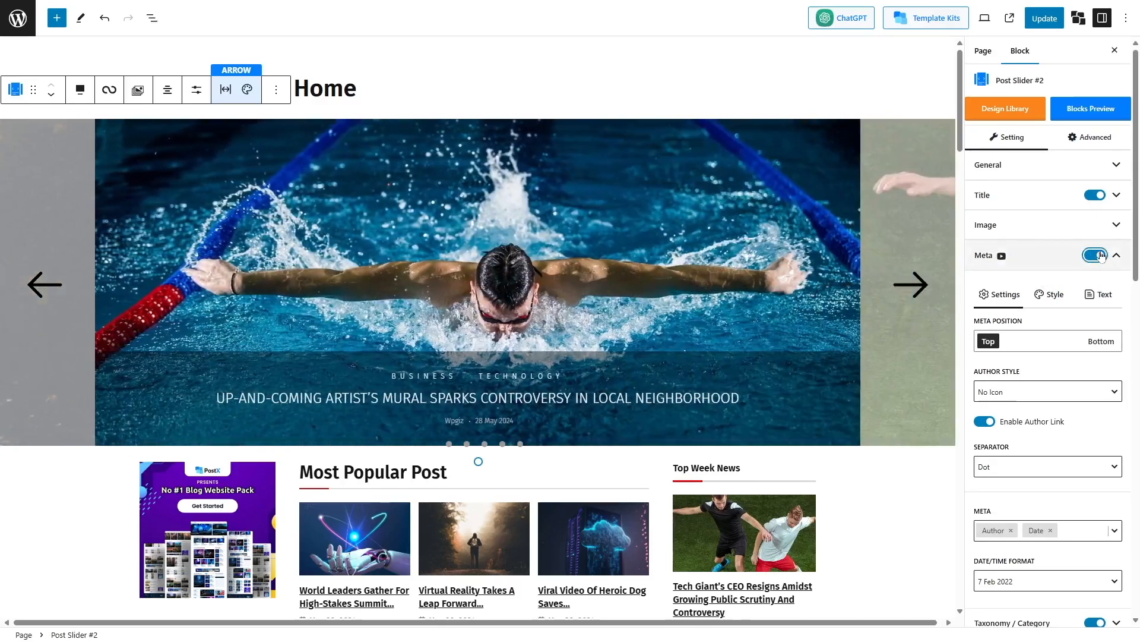
click(1096, 255)
click(1097, 255)
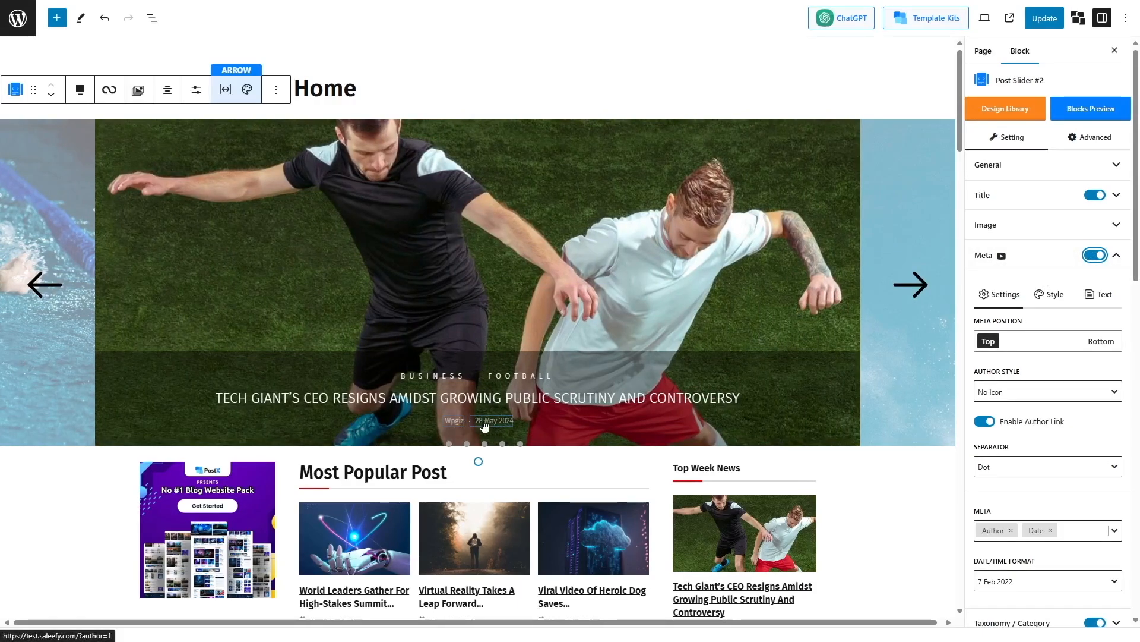
Review the slider's Meta, Excerpt and Arrow settings, and return to the block's general settings.
scroll(1043, 263, down, 1)
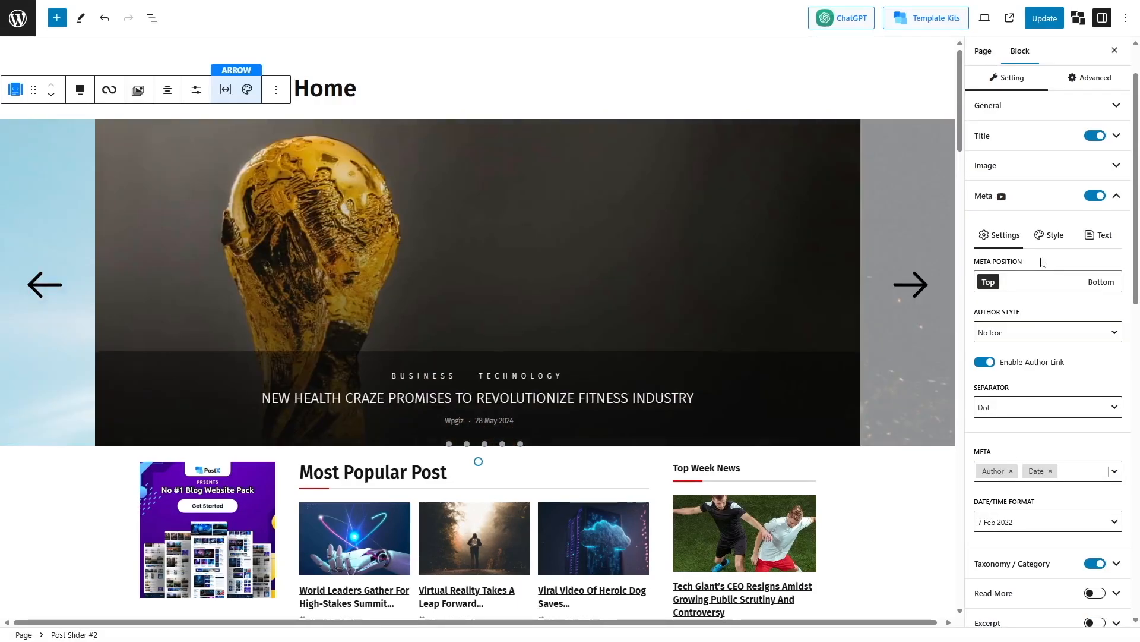
scroll(1093, 286, down, 6)
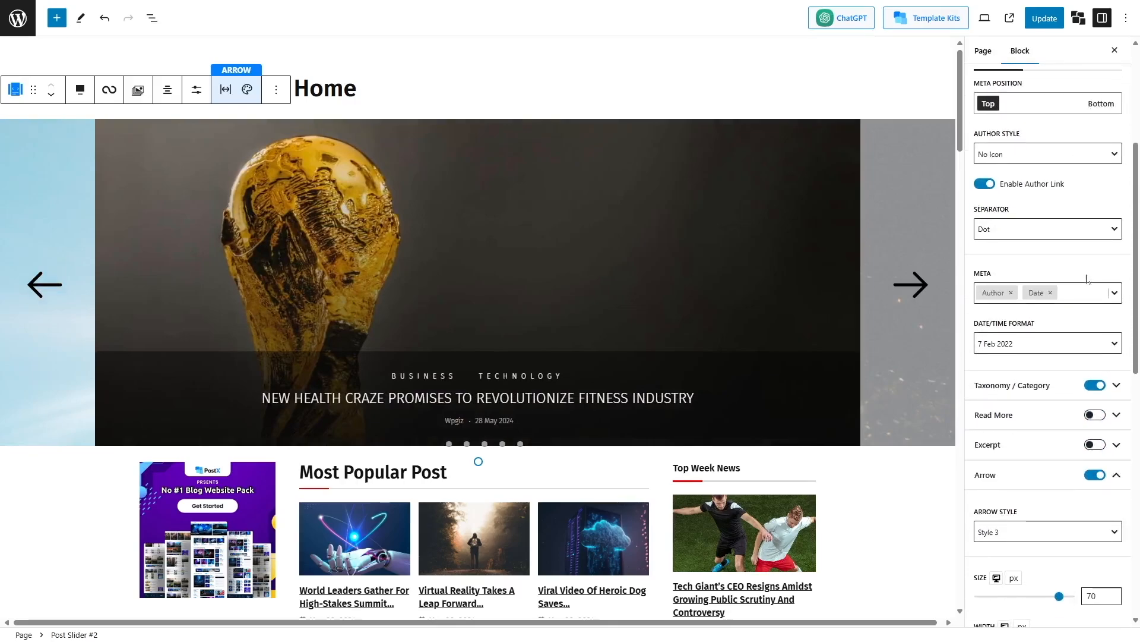
scroll(1088, 278, down, 7)
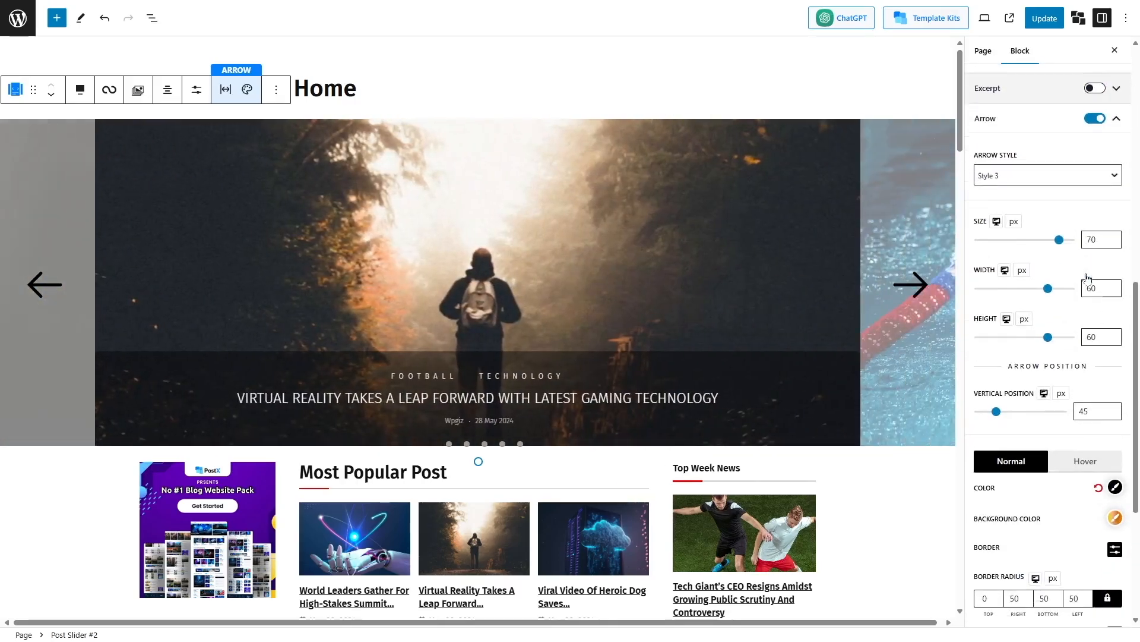
scroll(1087, 278, up, 14)
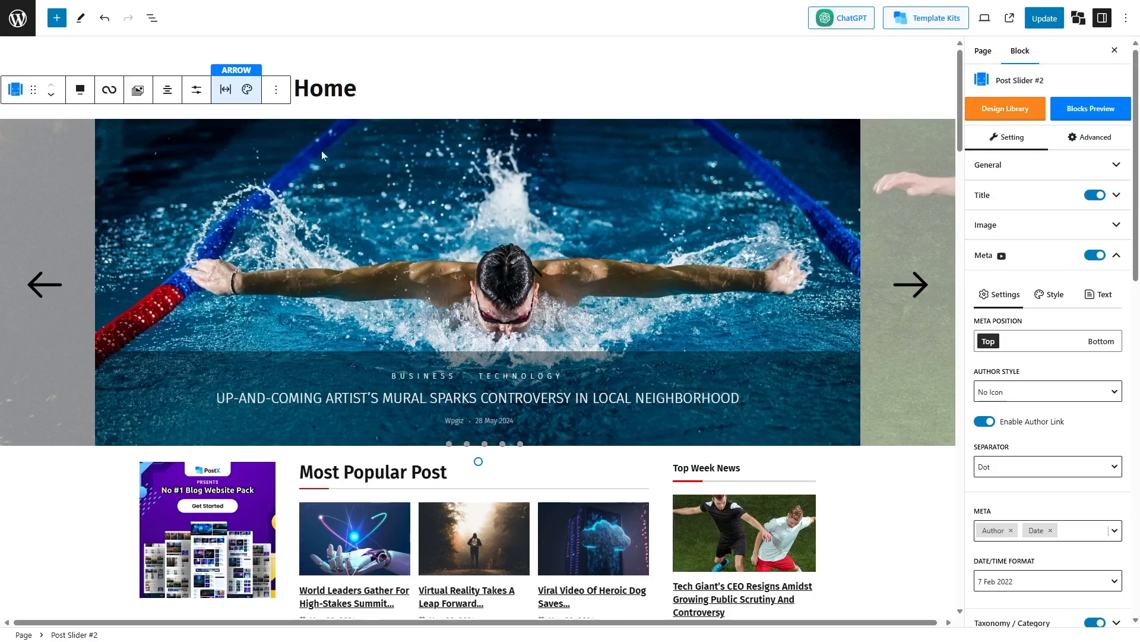
click(232, 123)
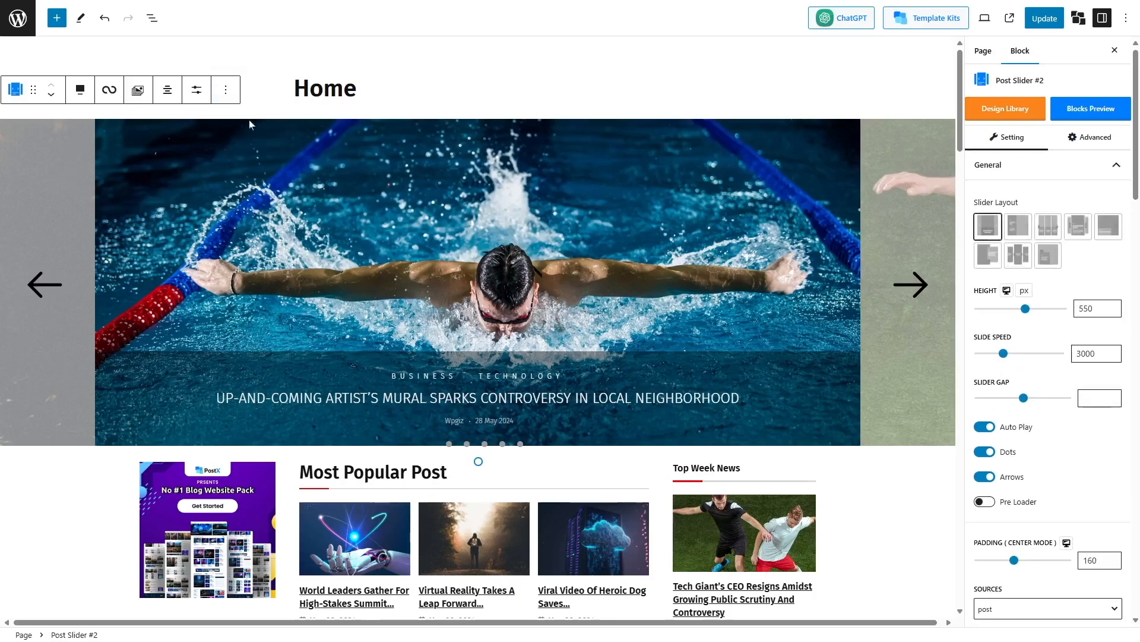
Replace the Post Slider #2 block at the top of the Home page with a full-width Post Grid #7 block.
click(226, 89)
click(292, 363)
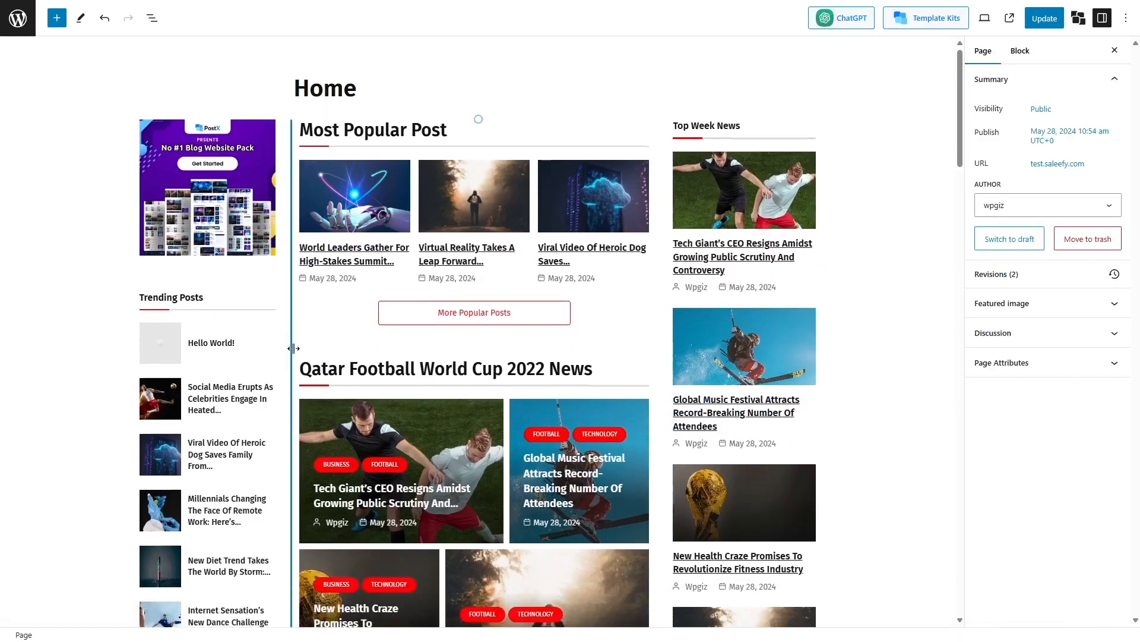
click(57, 18)
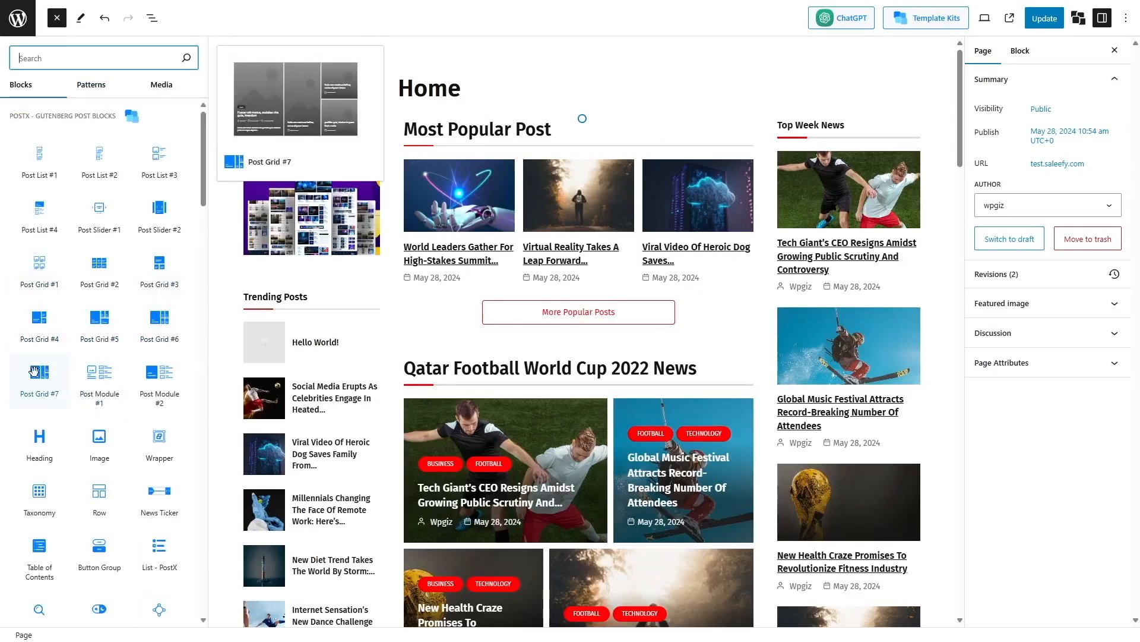
click(39, 373)
drag(41, 372, 455, 106)
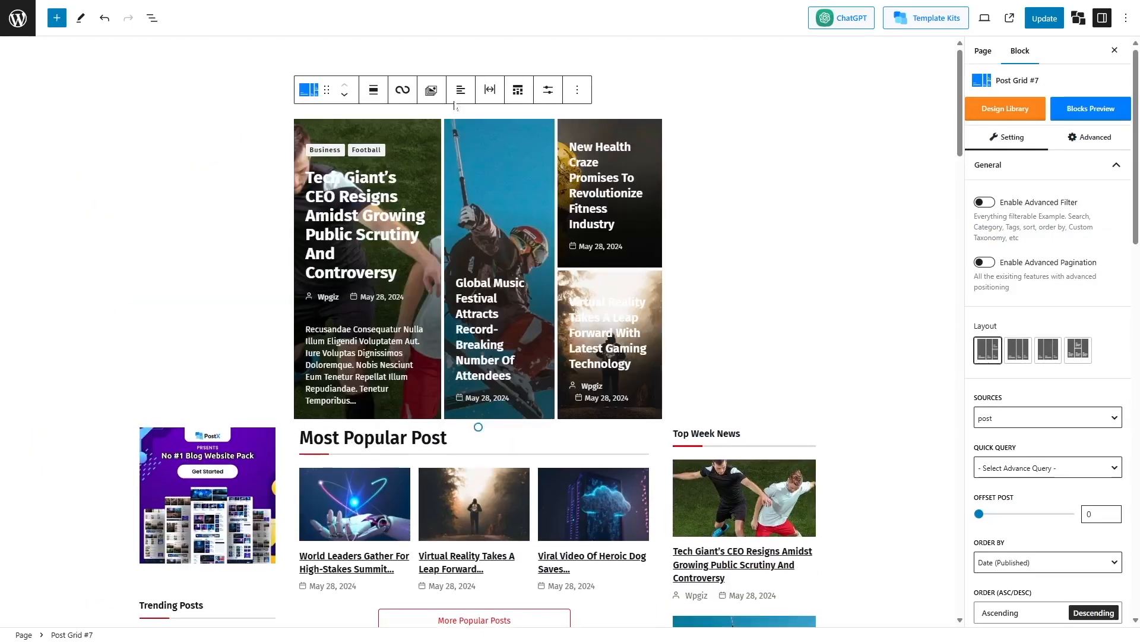
click(373, 89)
click(423, 186)
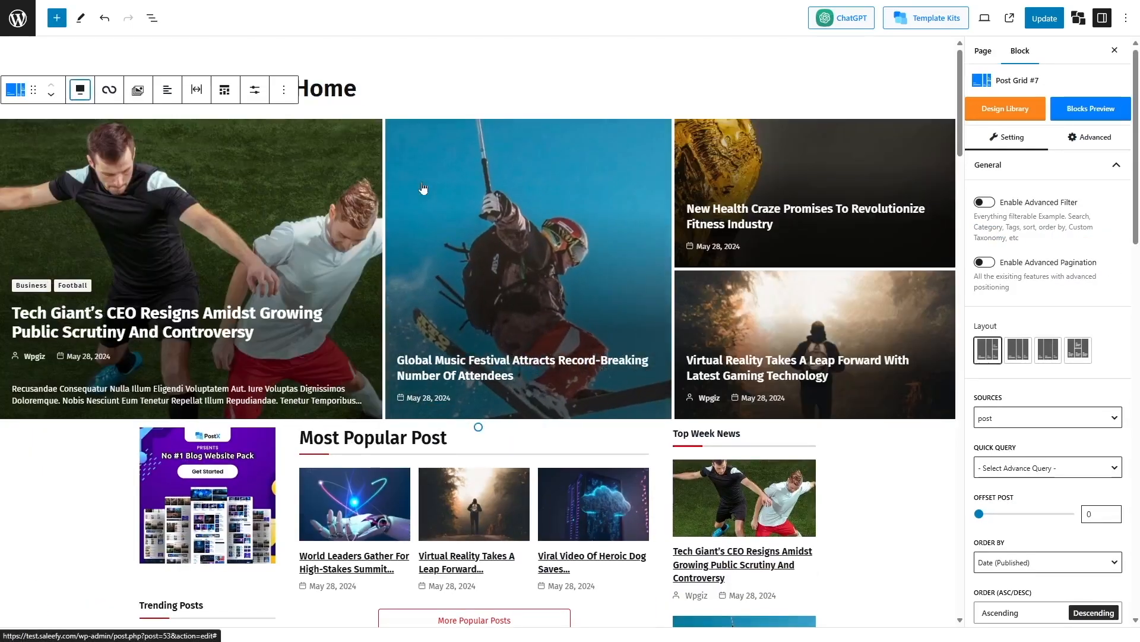
Open the block library and preview PostX blocks such as Post List #3, Post Grid #7, Heading, Wrapper, Taxonomy and Row.
click(57, 19)
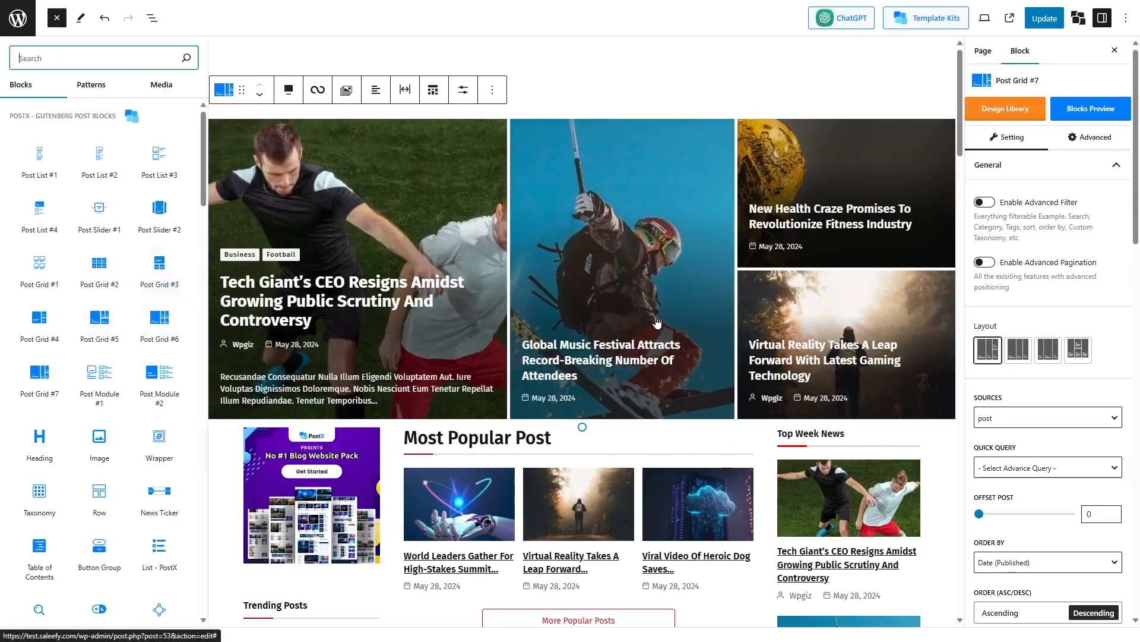
mouse_move(87, 208)
mouse_move(157, 155)
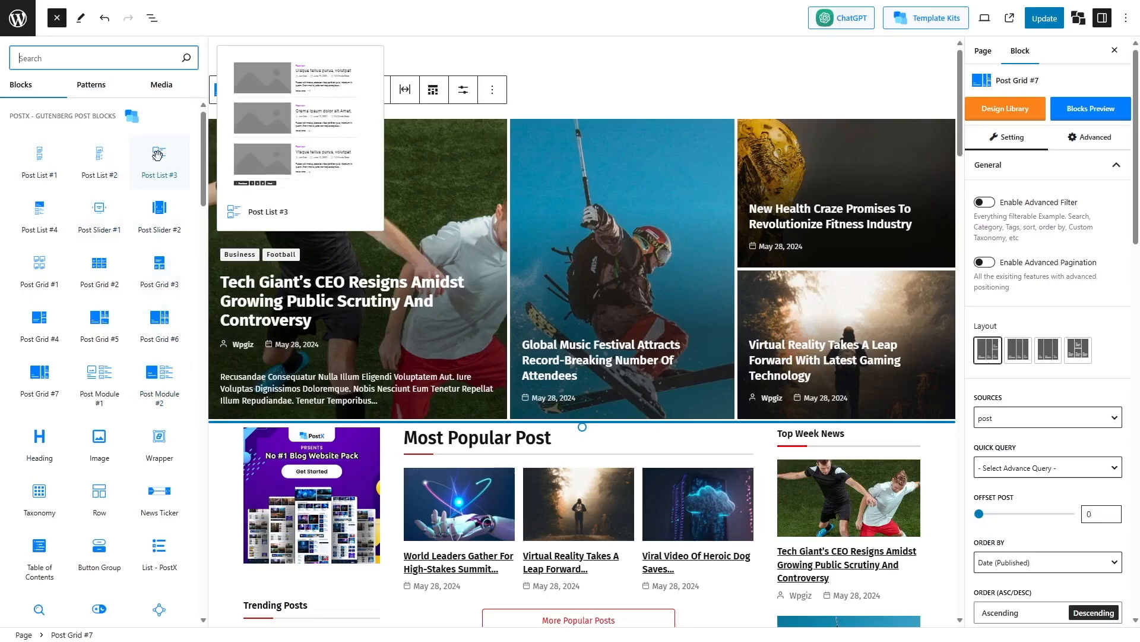
mouse_move(67, 371)
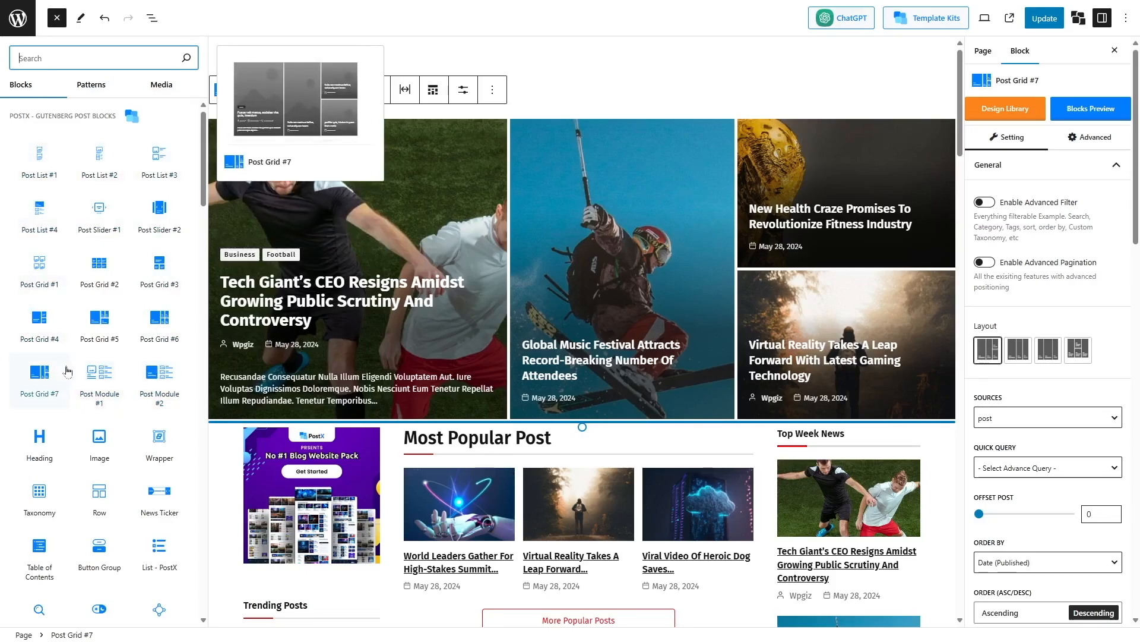
scroll(67, 368, down, 3)
mouse_move(36, 261)
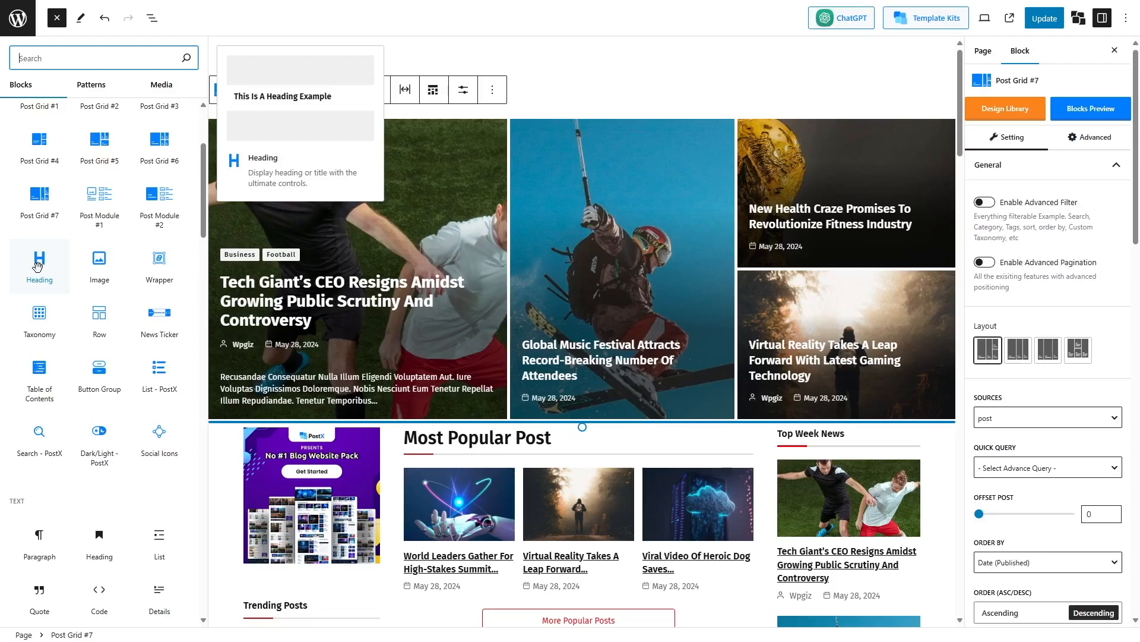
mouse_move(104, 263)
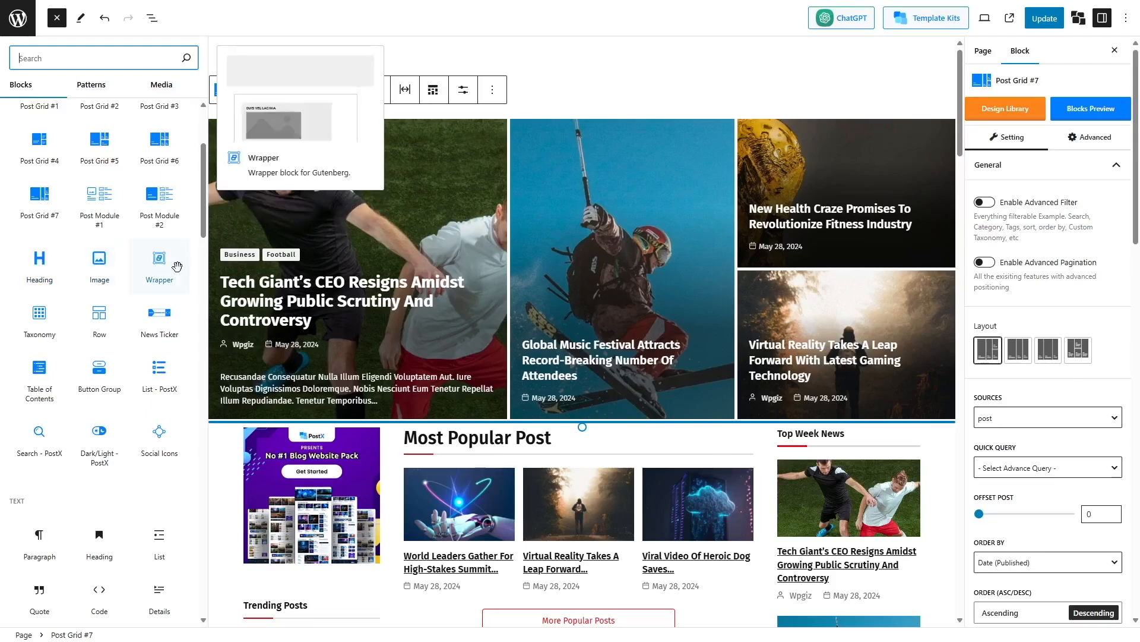
mouse_move(33, 313)
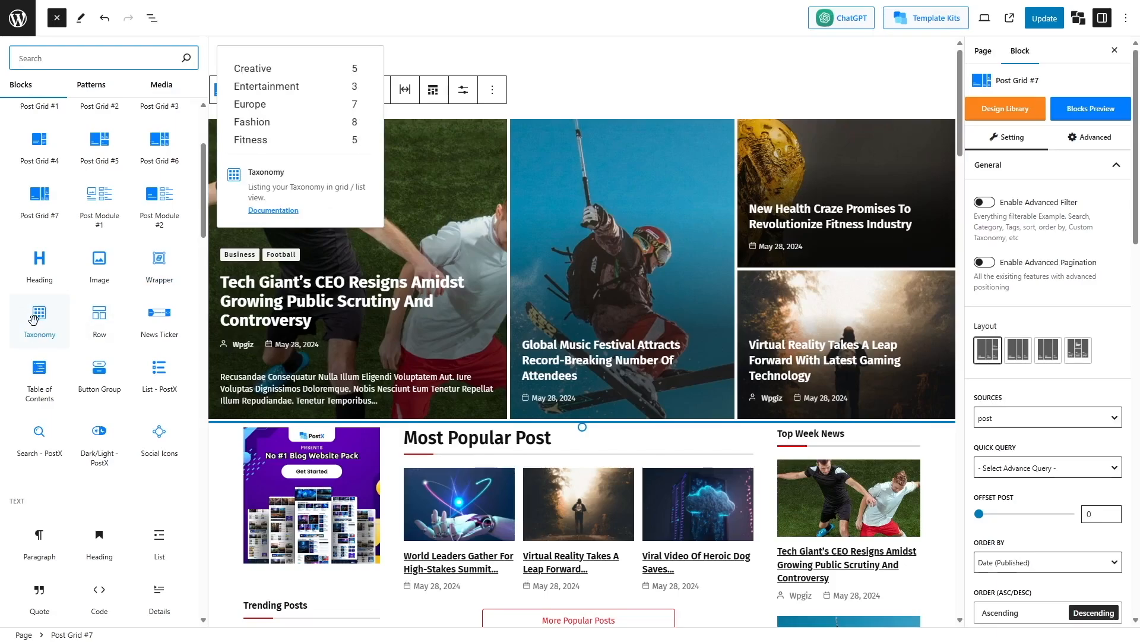
mouse_move(98, 323)
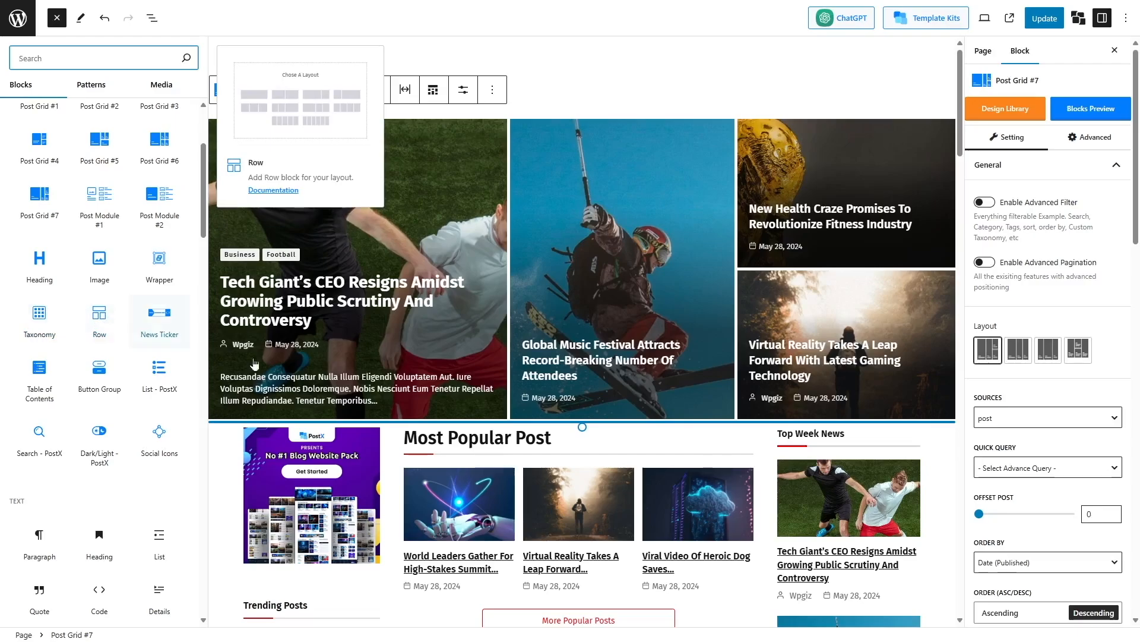
scroll(350, 303, down, 4)
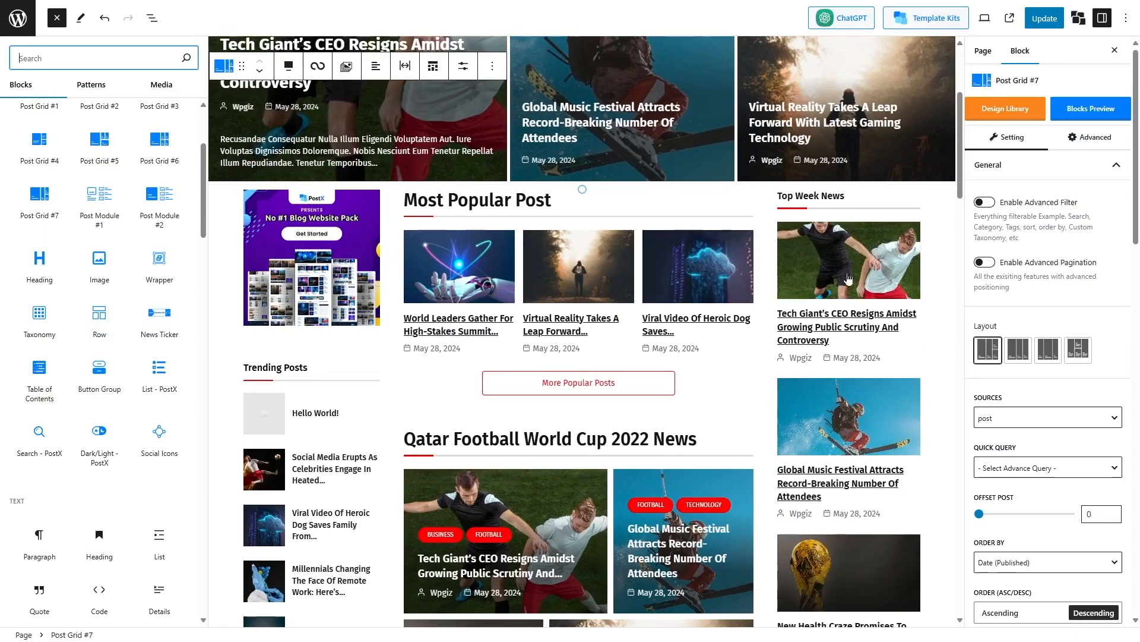
Examine more PostX blocks in the library, including Post Grid #5, Social Icons, List - PostX and Button Group.
mouse_move(139, 358)
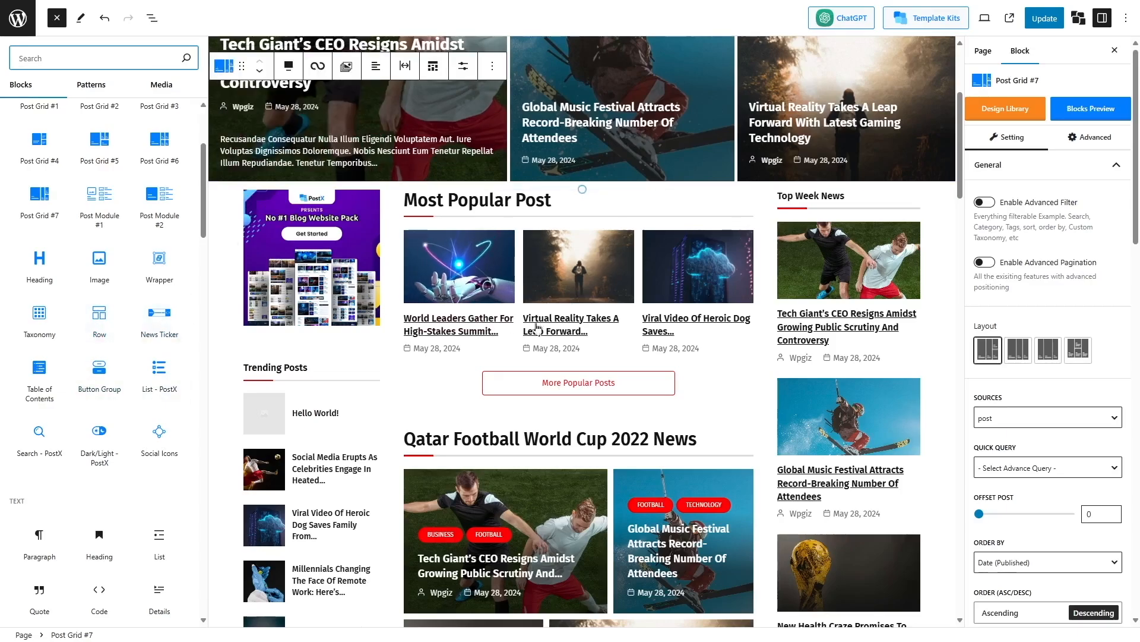
scroll(79, 273, up, 3)
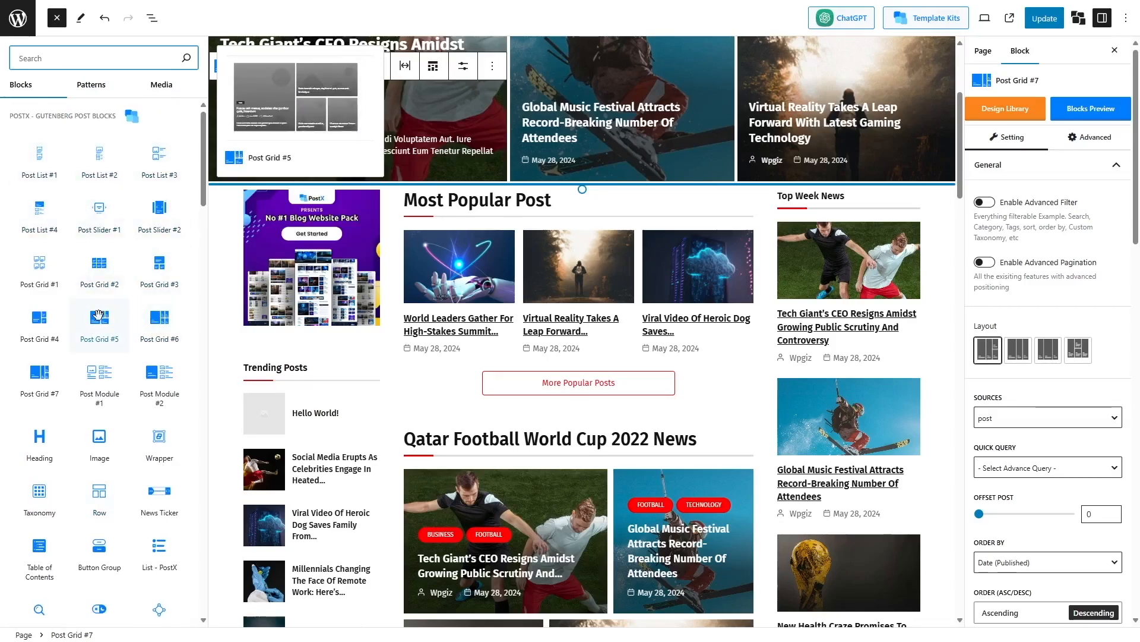
scroll(131, 291, down, 4)
mouse_move(168, 262)
scroll(467, 122, up, 4)
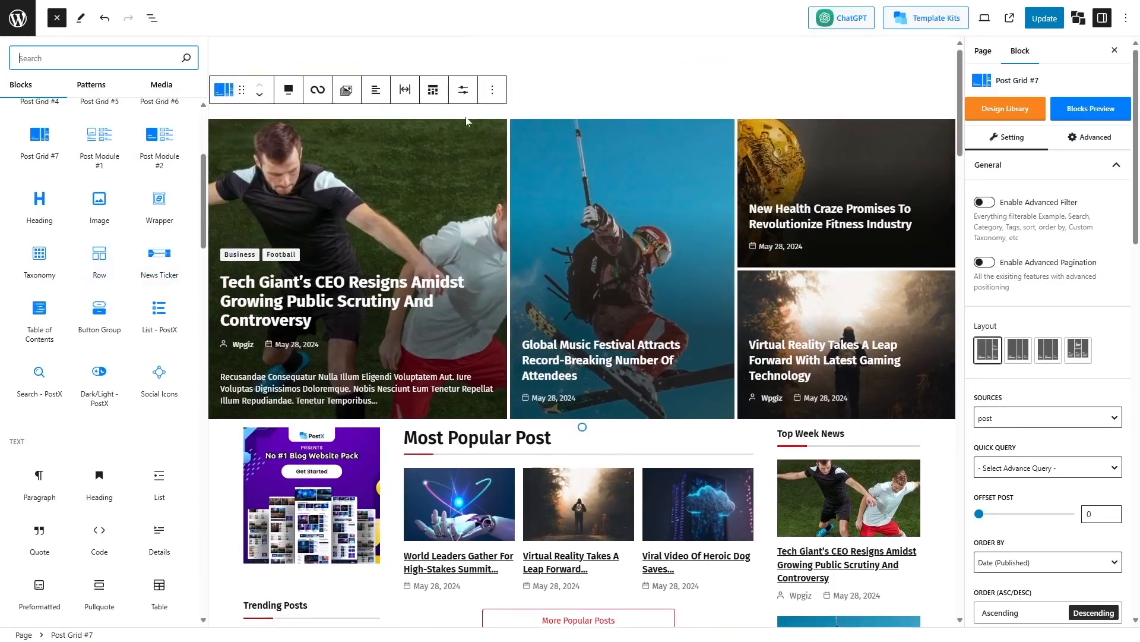
scroll(161, 140, down, 2)
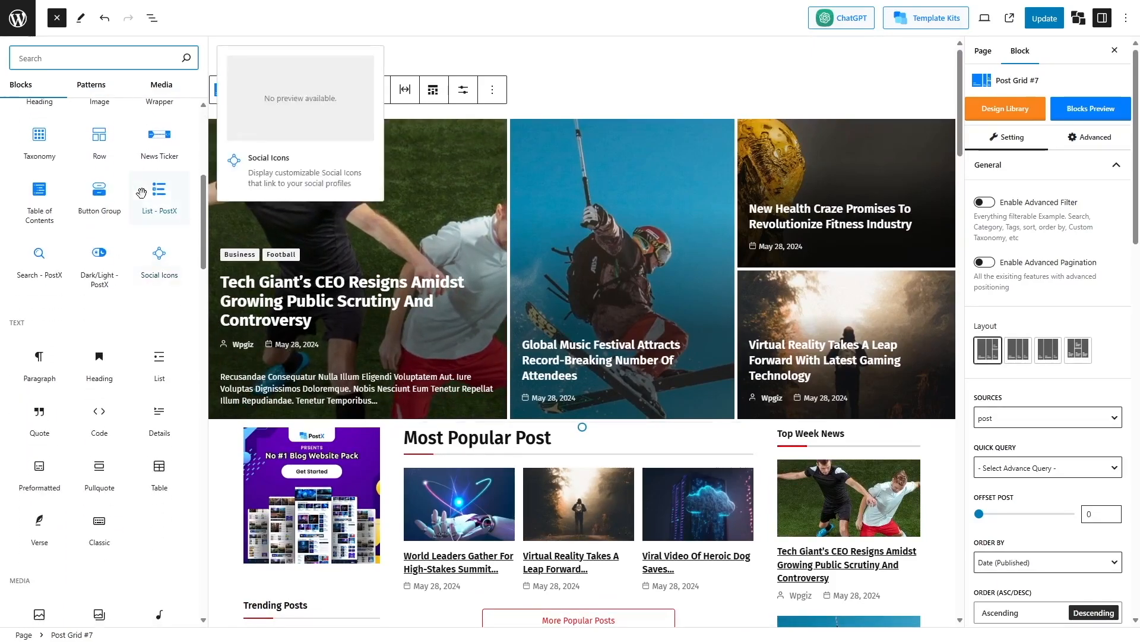
mouse_move(40, 193)
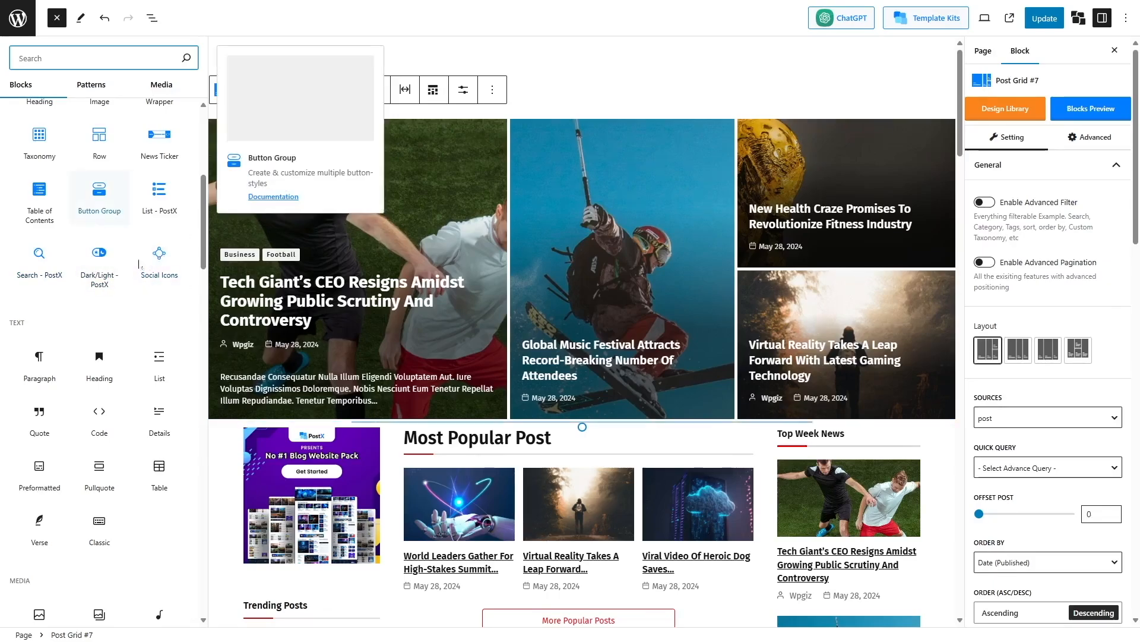
scroll(112, 238, up, 6)
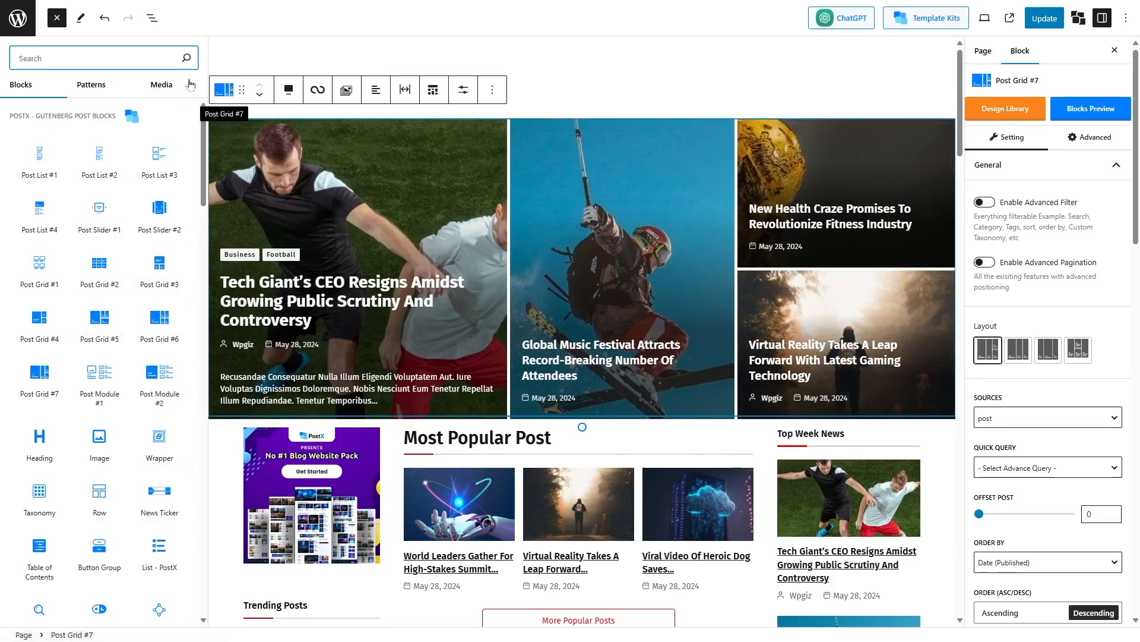
scroll(887, 146, down, 3)
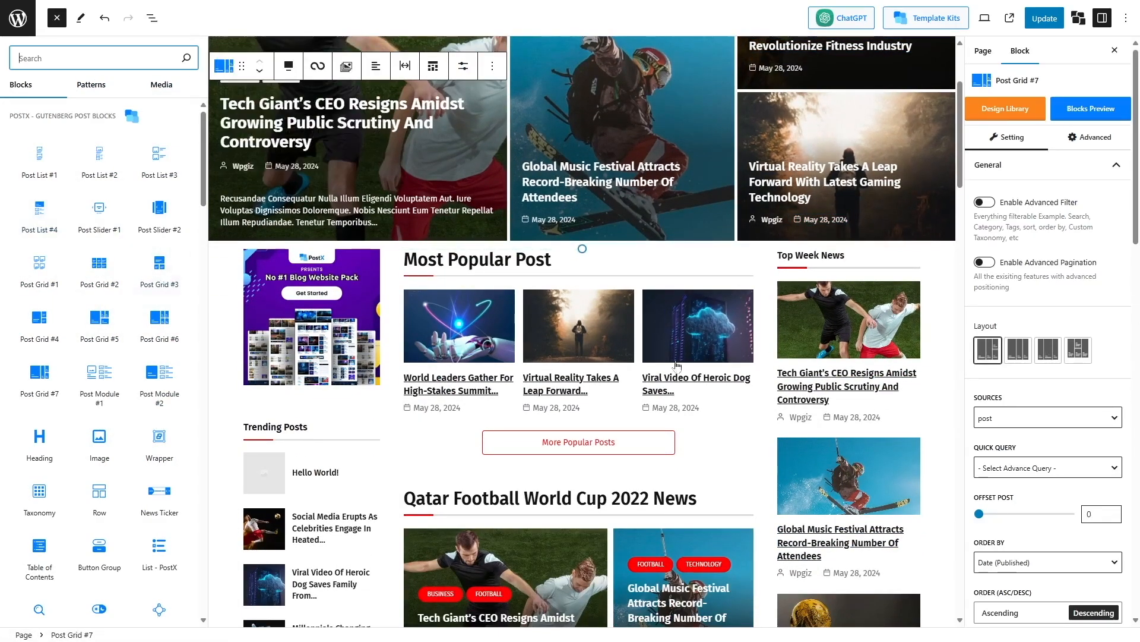
Select the post grid under Most Popular Post and review its general settings.
click(627, 388)
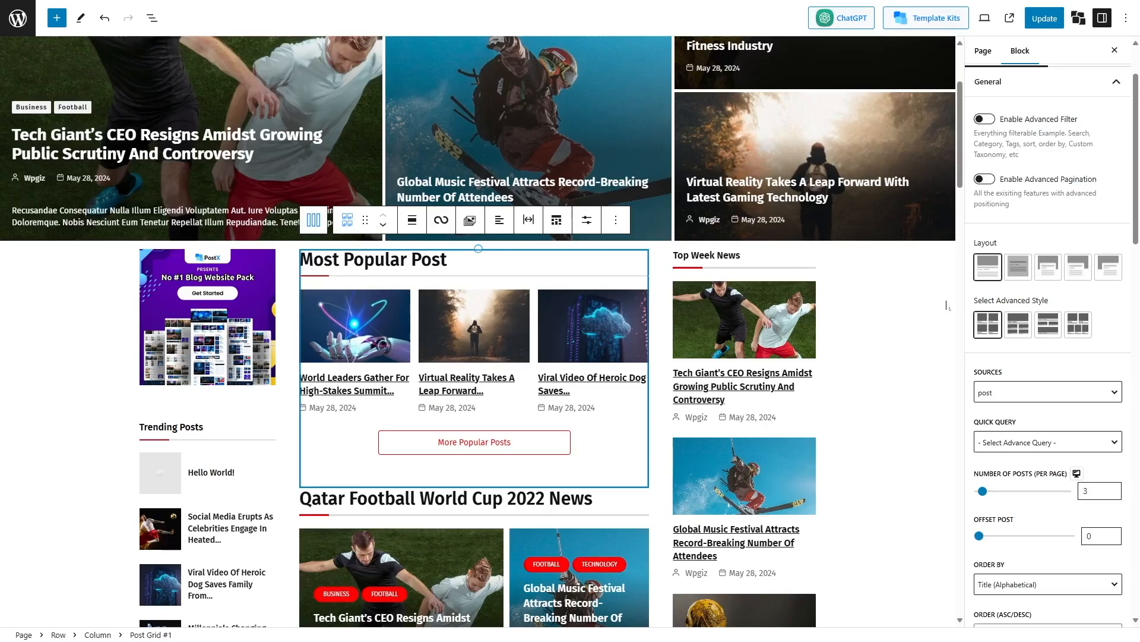
scroll(1071, 182, down, 2)
scroll(1078, 270, down, 6)
scroll(1085, 300, up, 7)
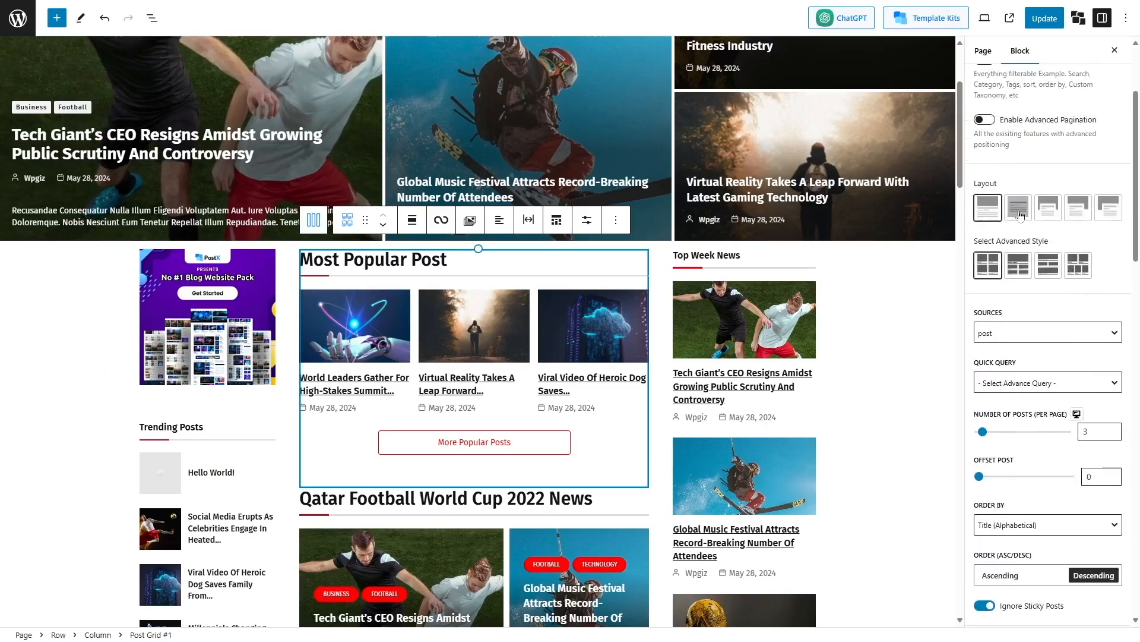
Try different advanced styles and layouts on the Most Popular Post grid, and check its remaining query and column settings.
click(1018, 265)
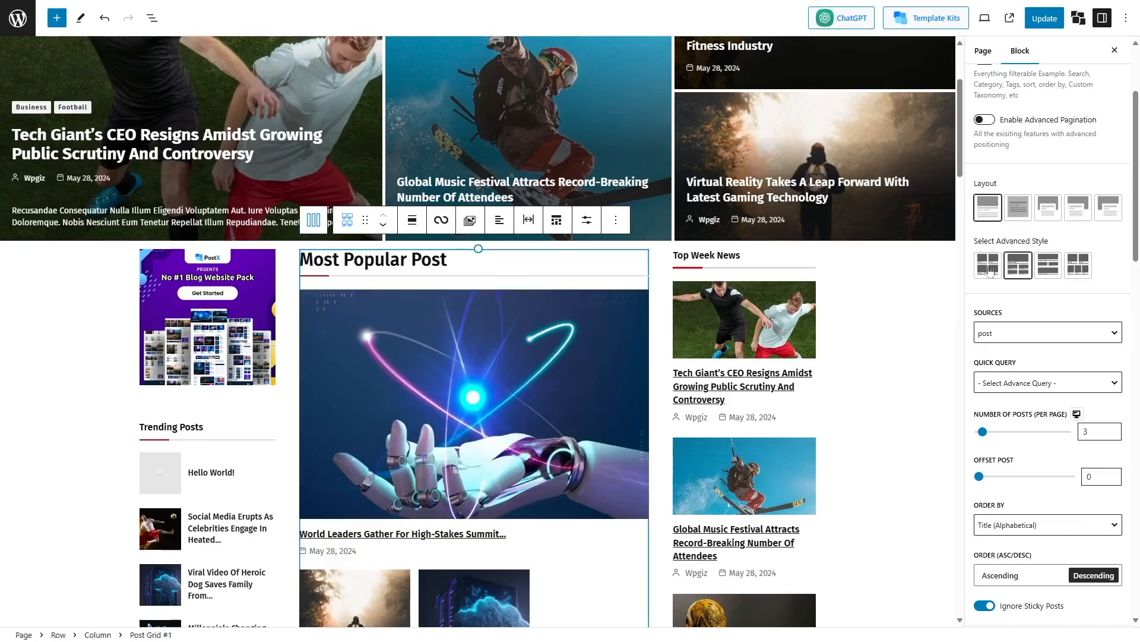
click(1078, 267)
click(988, 269)
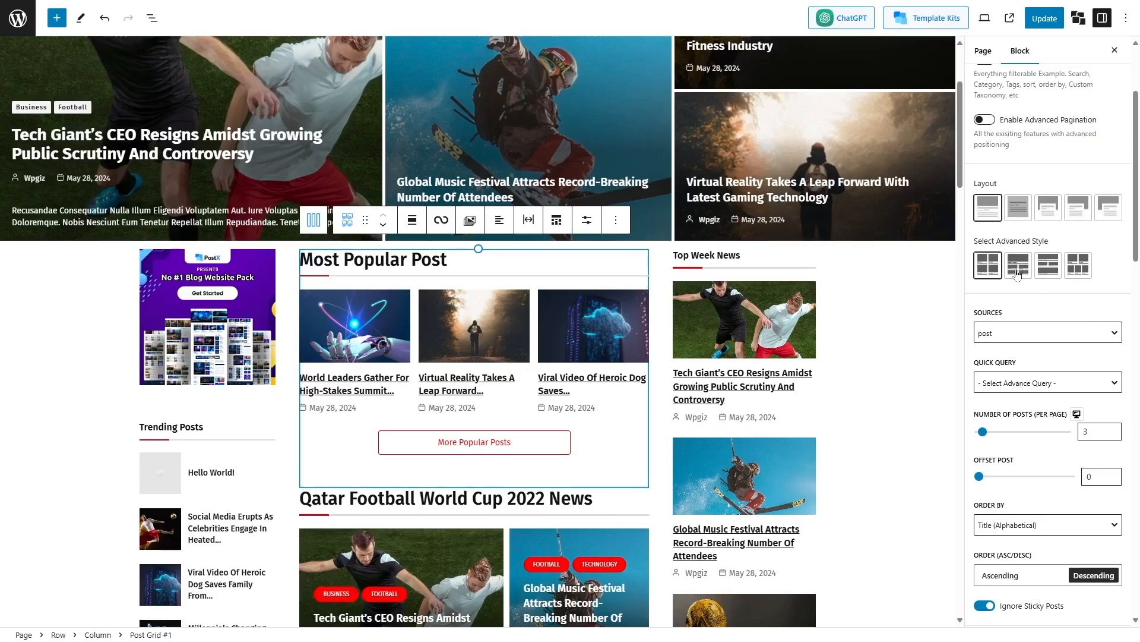
click(1019, 269)
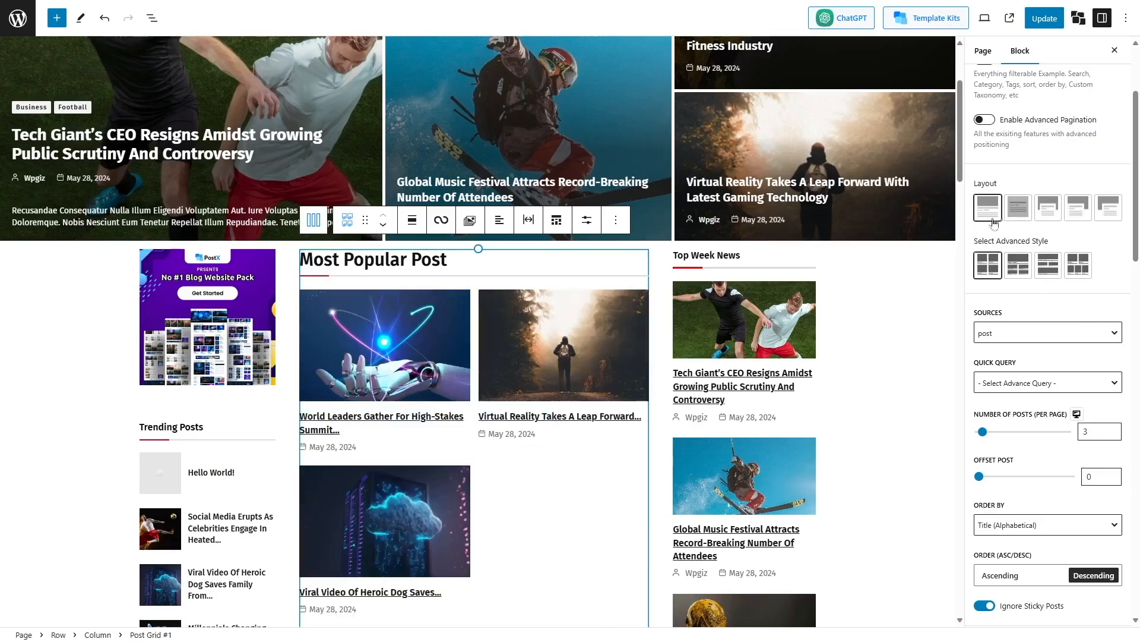
click(1023, 210)
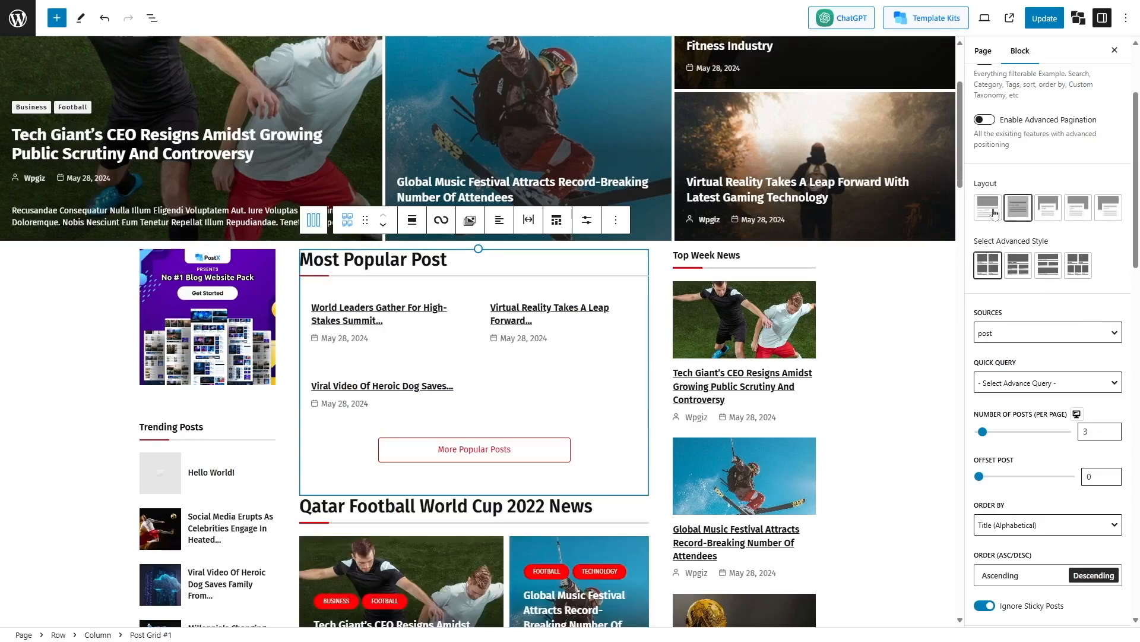
click(1050, 215)
scroll(1121, 249, down, 8)
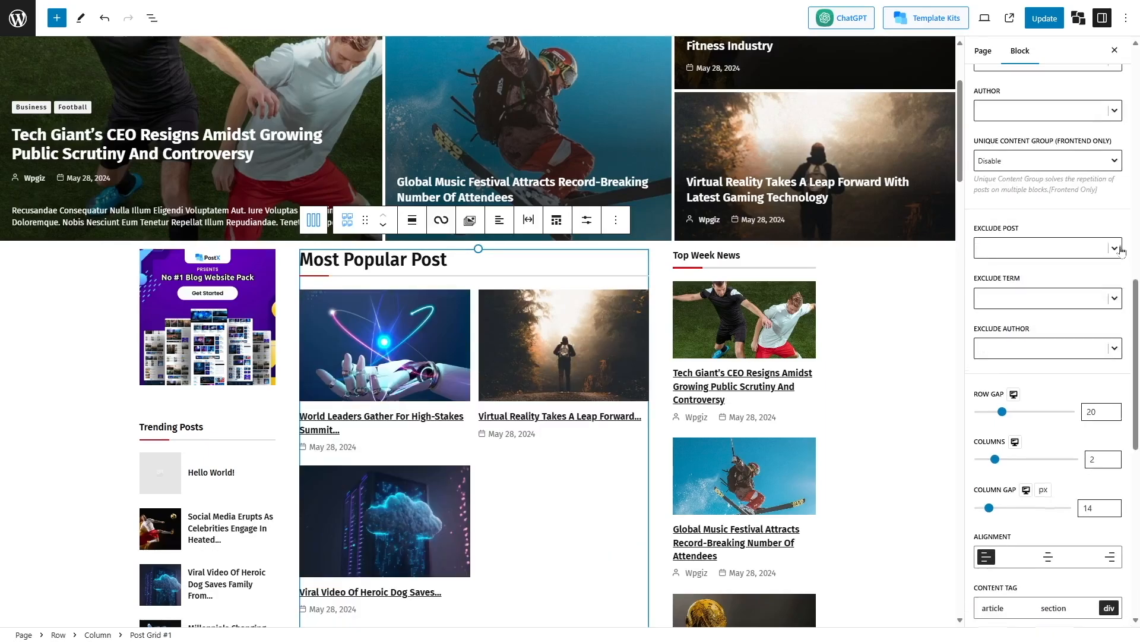
scroll(1121, 251, up, 8)
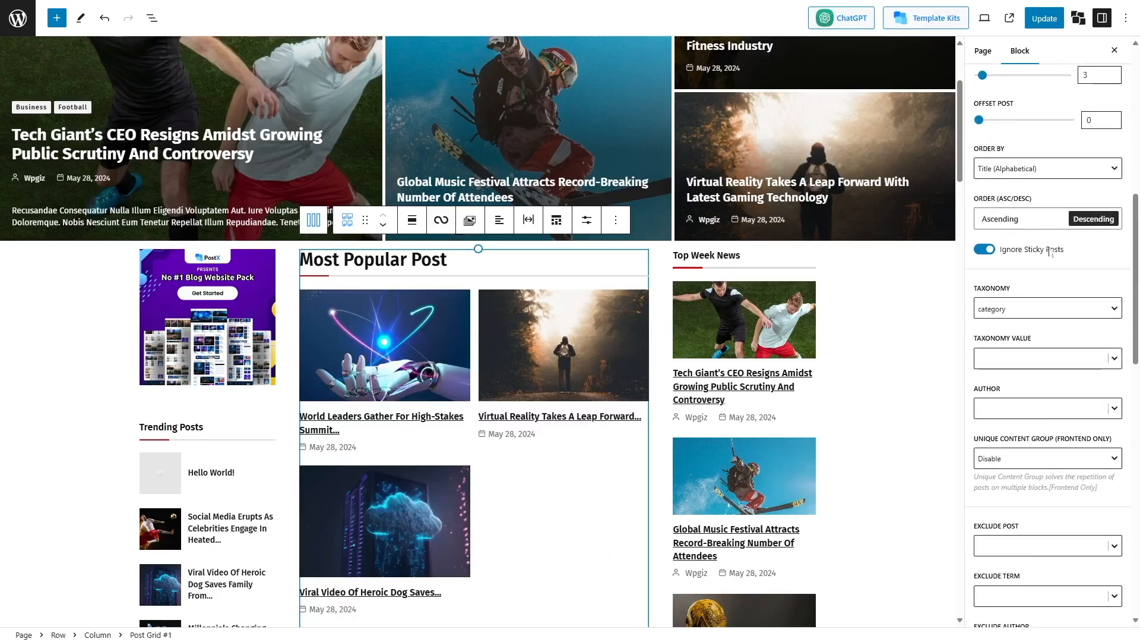
Open the query settings of the Qatar Football World Cup 2022 News grid and review its Sources and Quick Query options, leaving them unchanged.
scroll(771, 307, down, 10)
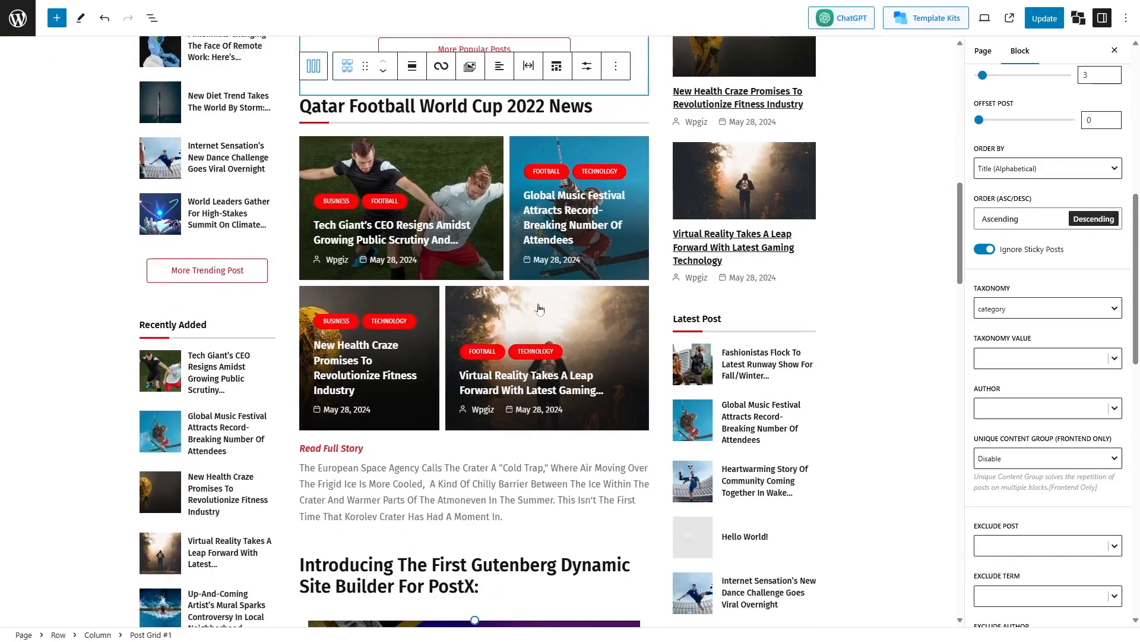
click(445, 289)
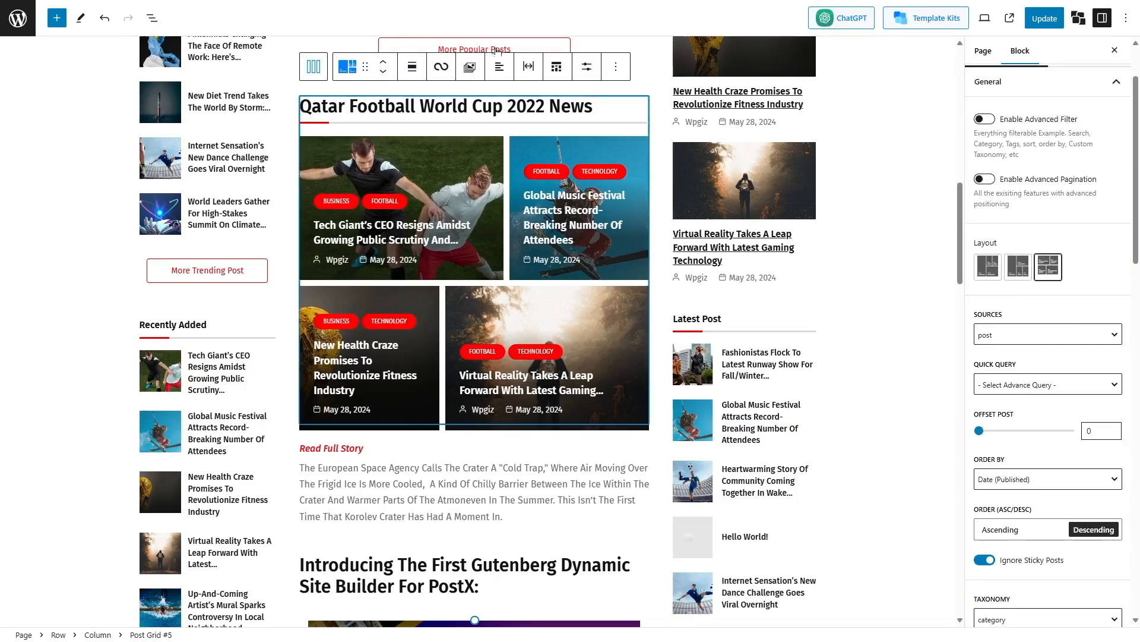
click(442, 67)
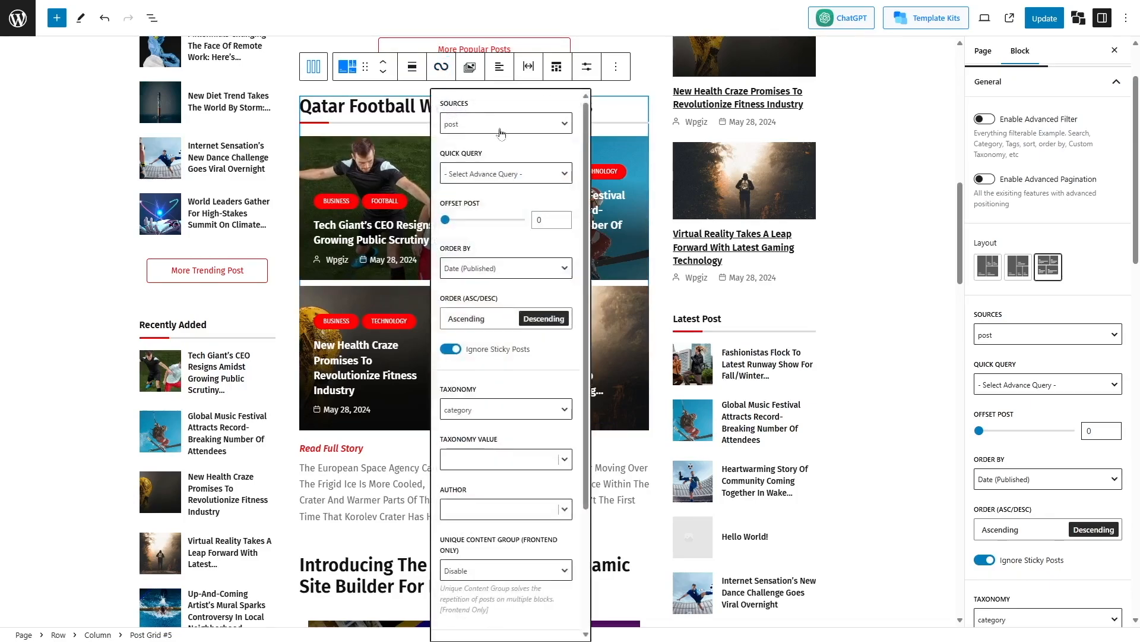
click(522, 125)
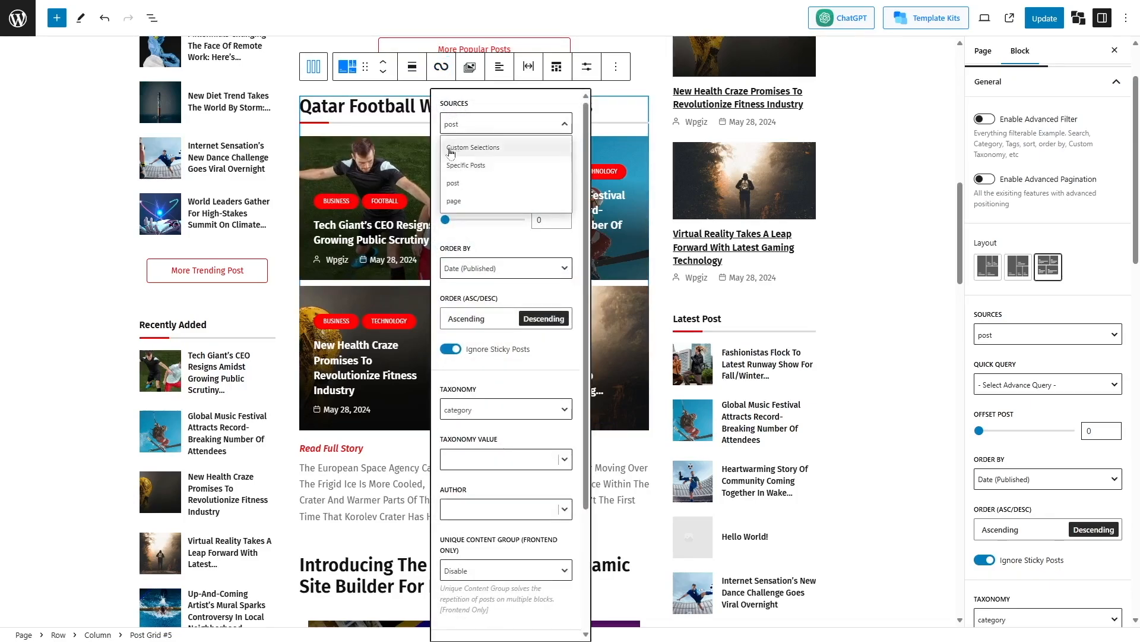
click(433, 126)
click(503, 181)
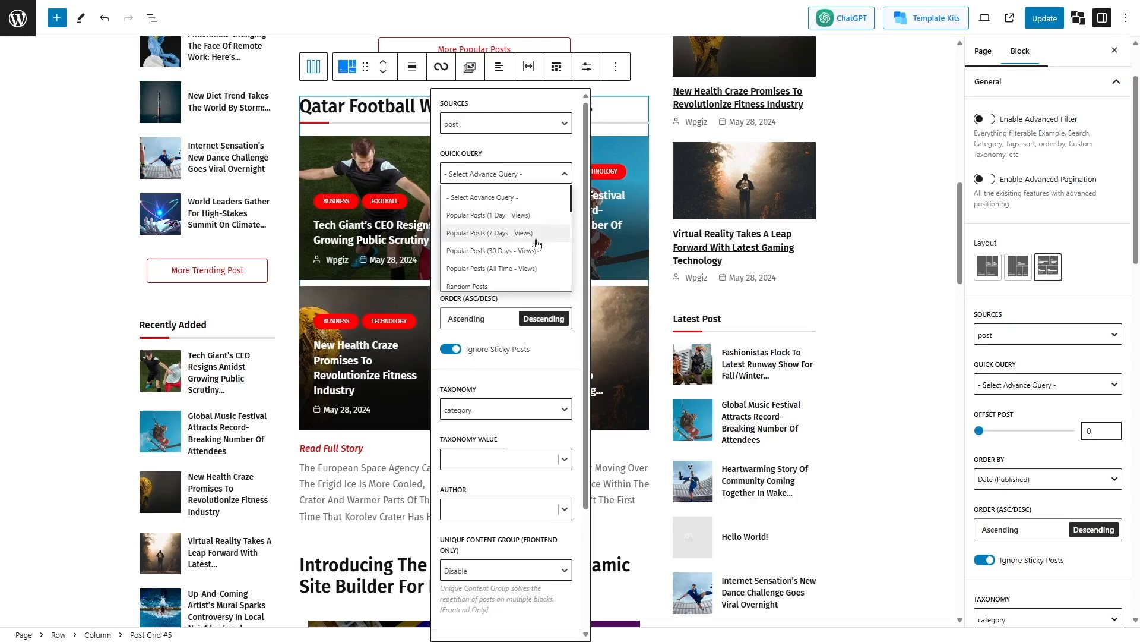
scroll(523, 249, down, 5)
scroll(485, 277, up, 5)
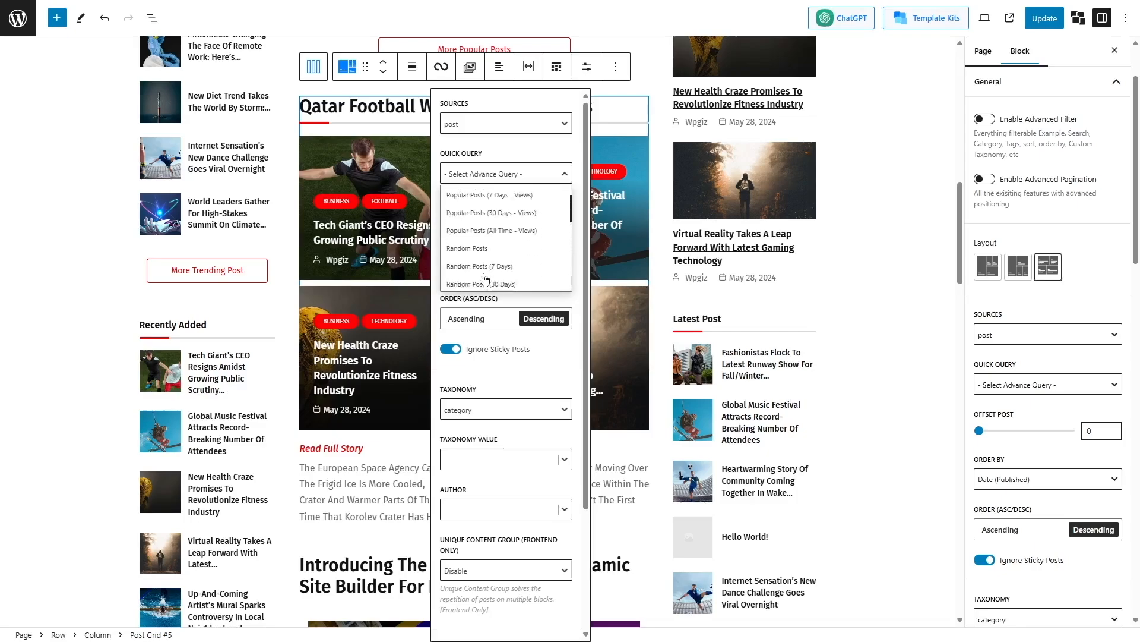
click(457, 173)
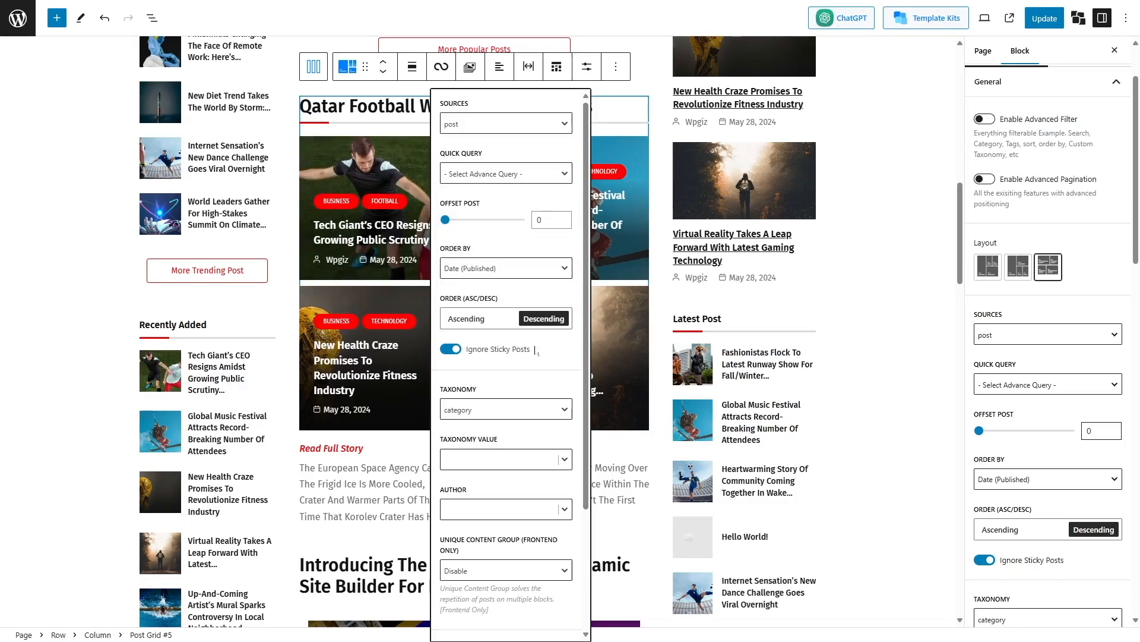
Try the alternative layouts on the Qatar Football World Cup 2022 News grid, keep the first one, and view the live page.
click(557, 67)
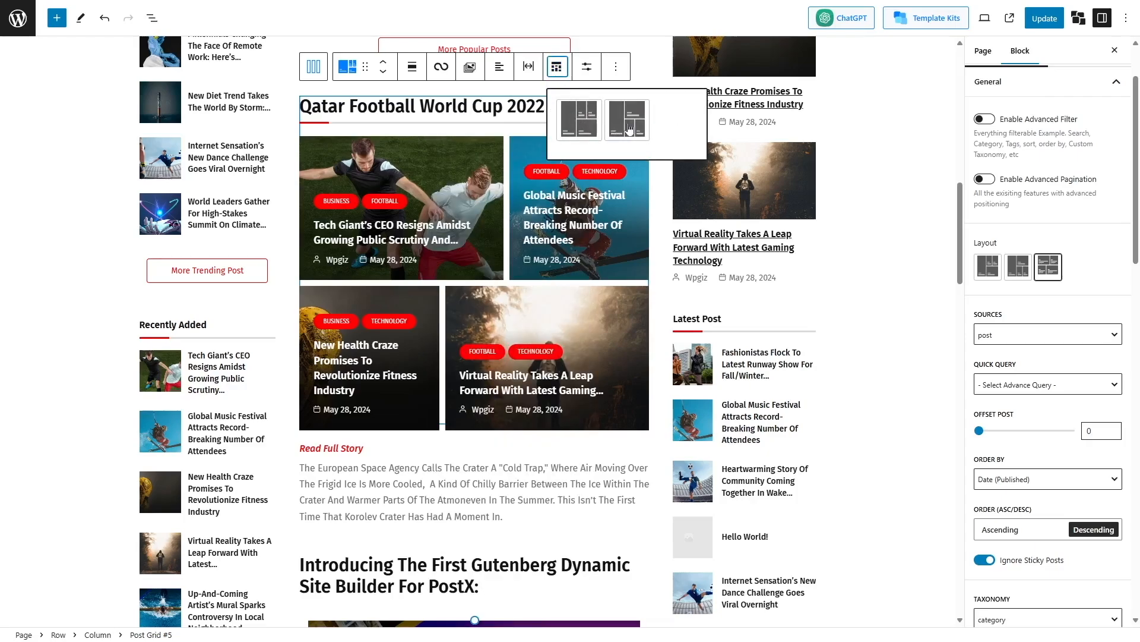
click(629, 128)
click(567, 129)
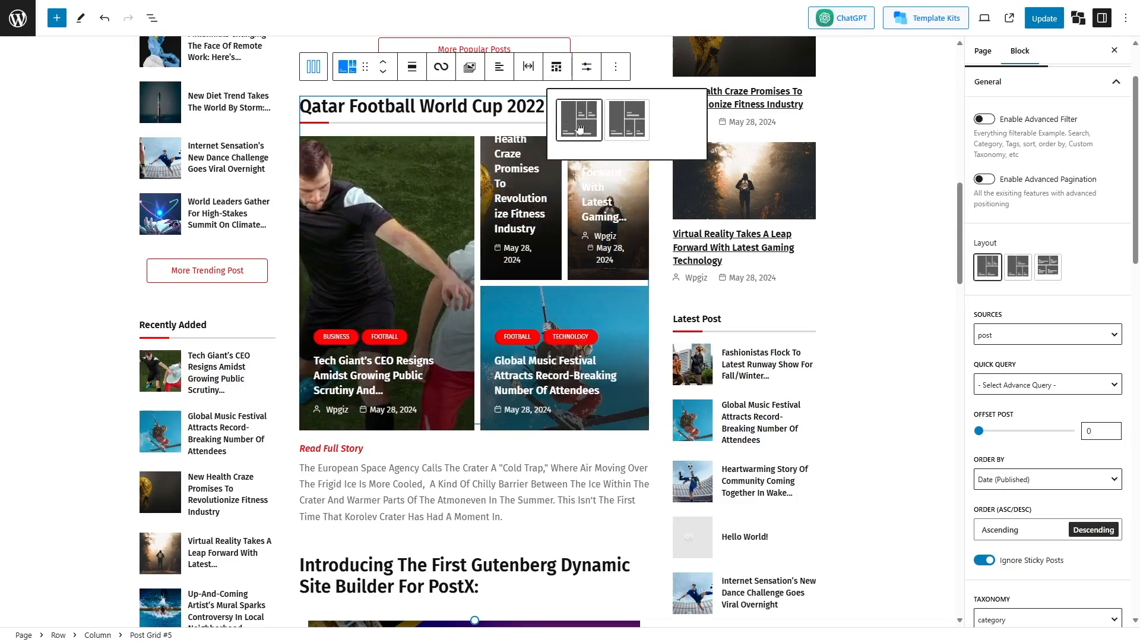
click(629, 122)
click(577, 124)
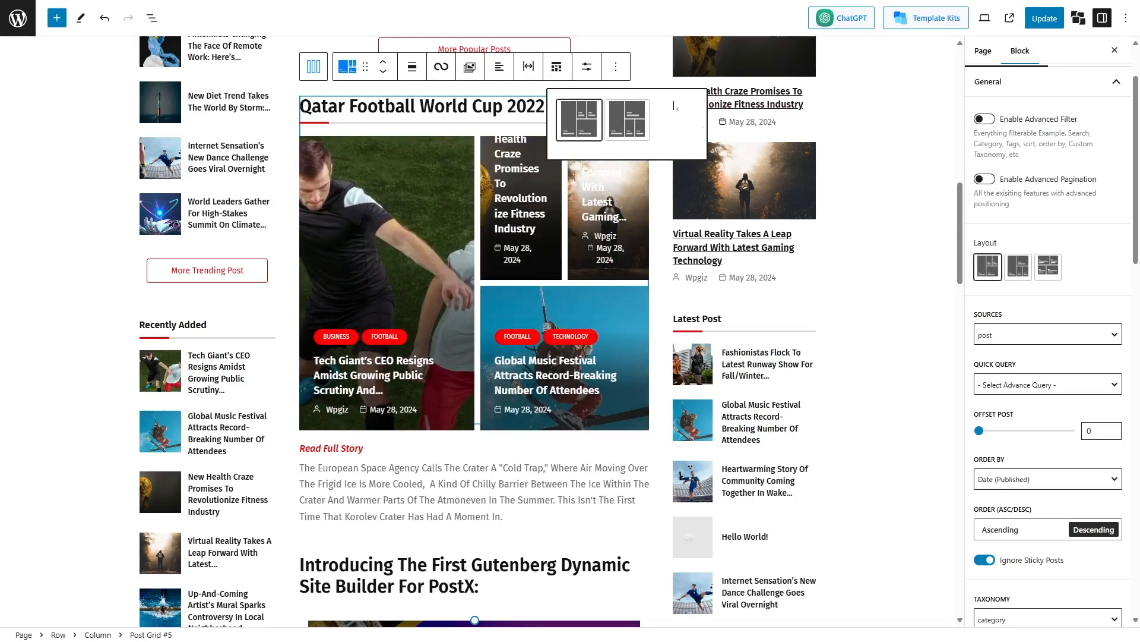
click(642, 74)
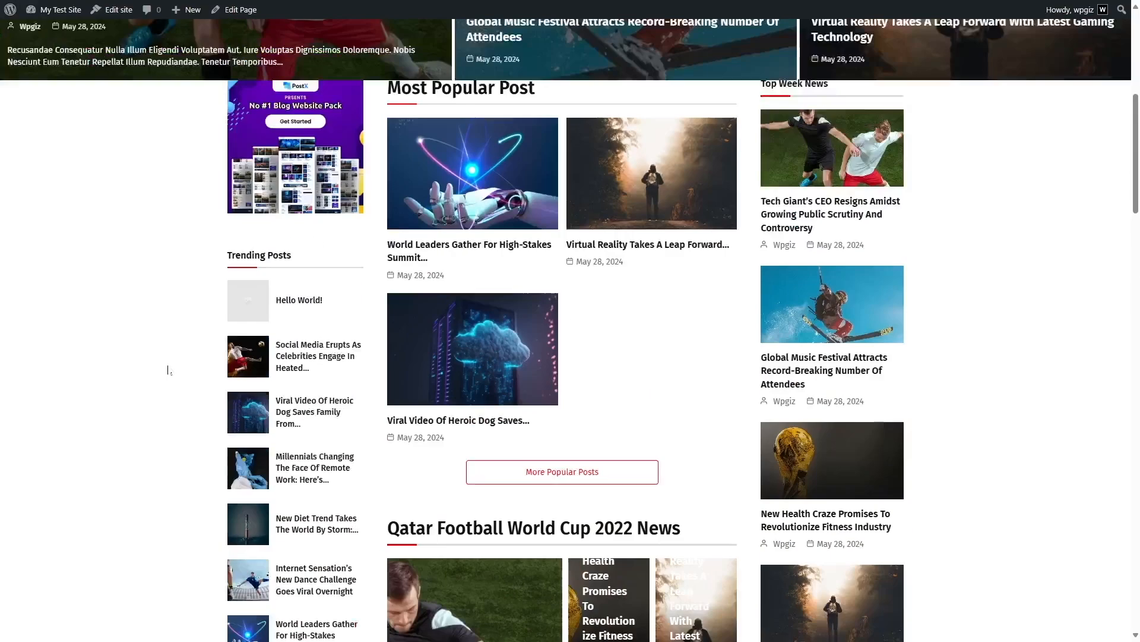
Look over the live home page, return to the WordPress dashboard, and review PostX's Getting Started features.
scroll(164, 368, up, 7)
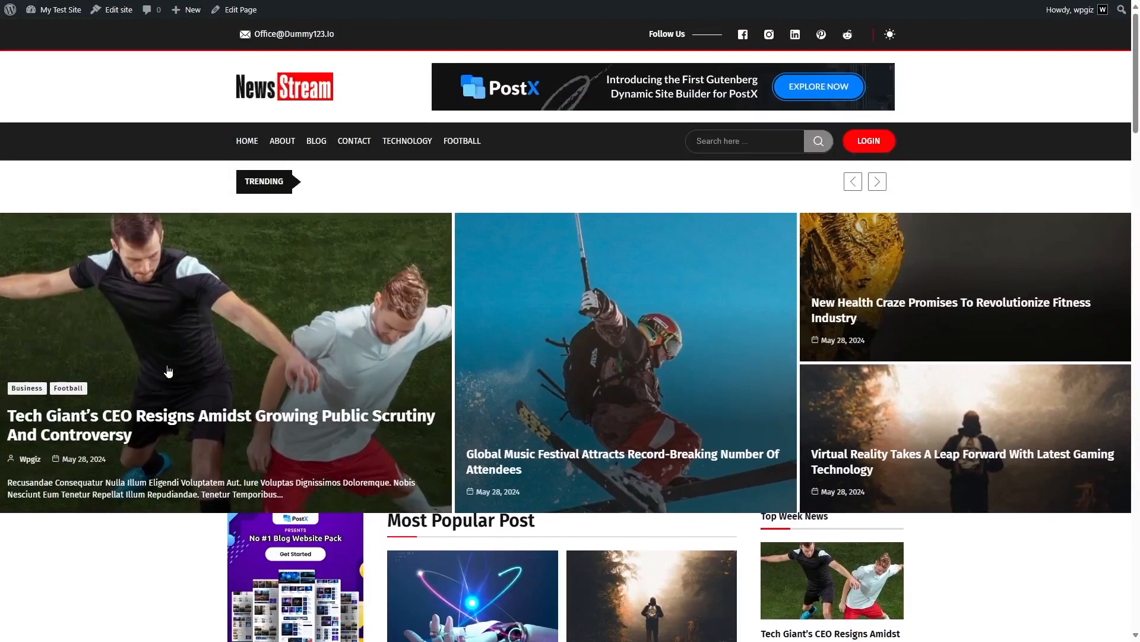
mouse_move(56, 11)
click(58, 35)
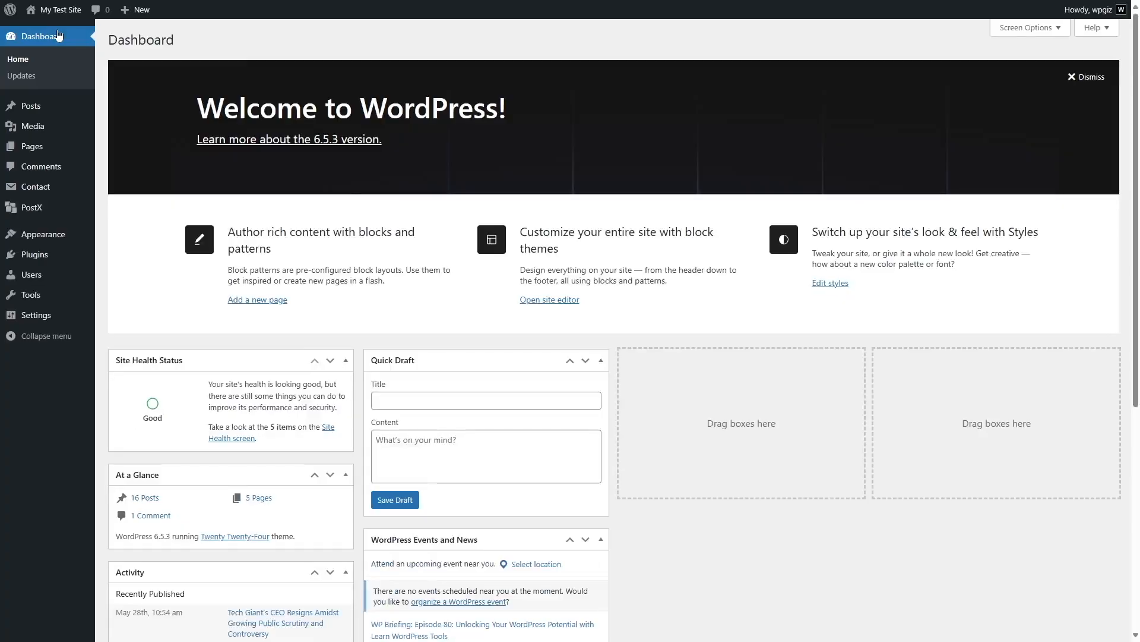
click(48, 207)
scroll(571, 320, down, 1)
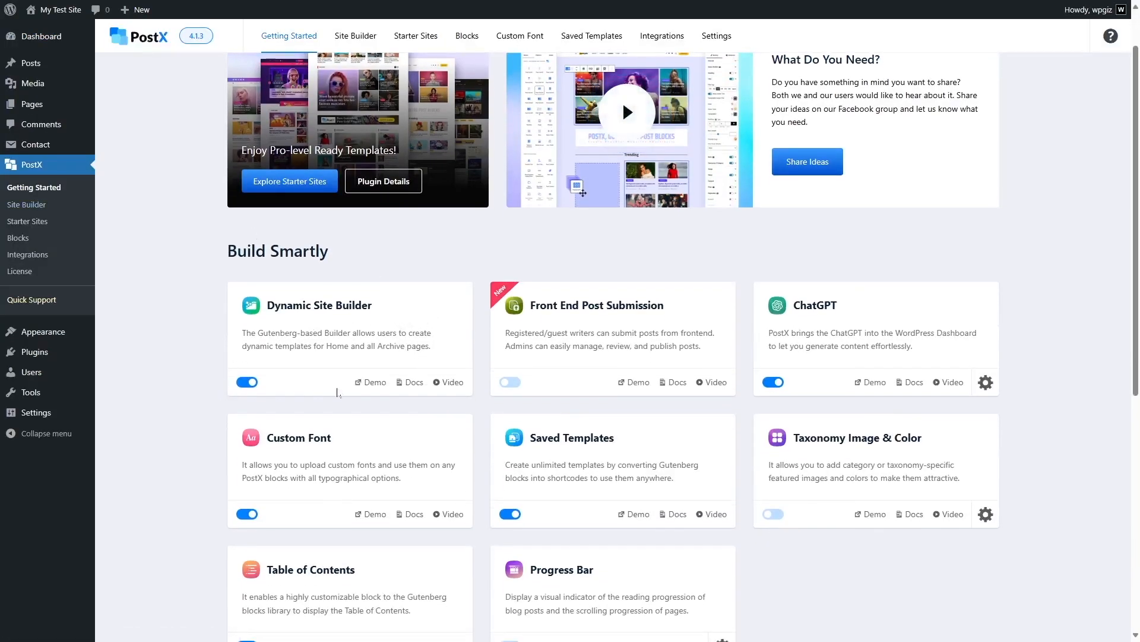
scroll(416, 268, up, 1)
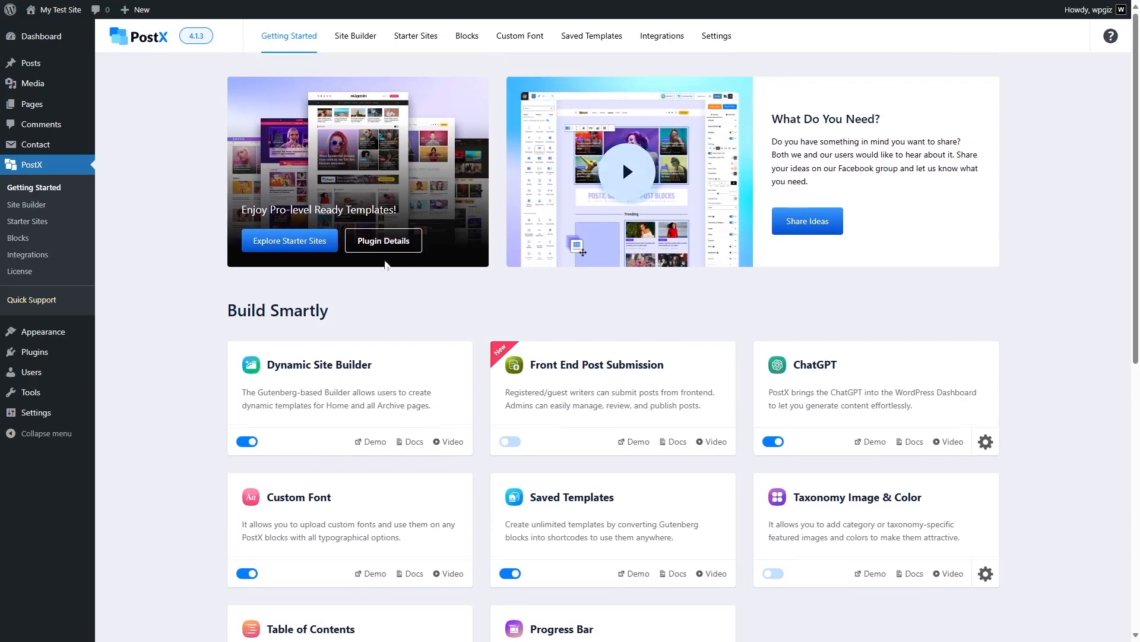
Open the PostX Site Builder and browse the available Front Page templates.
click(353, 43)
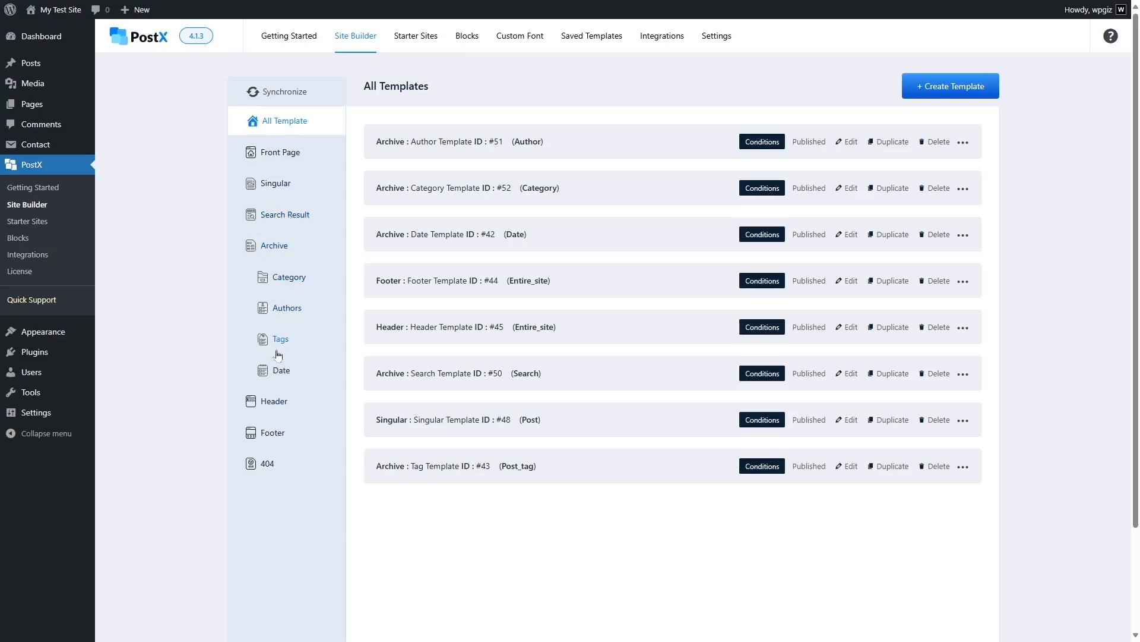
click(281, 156)
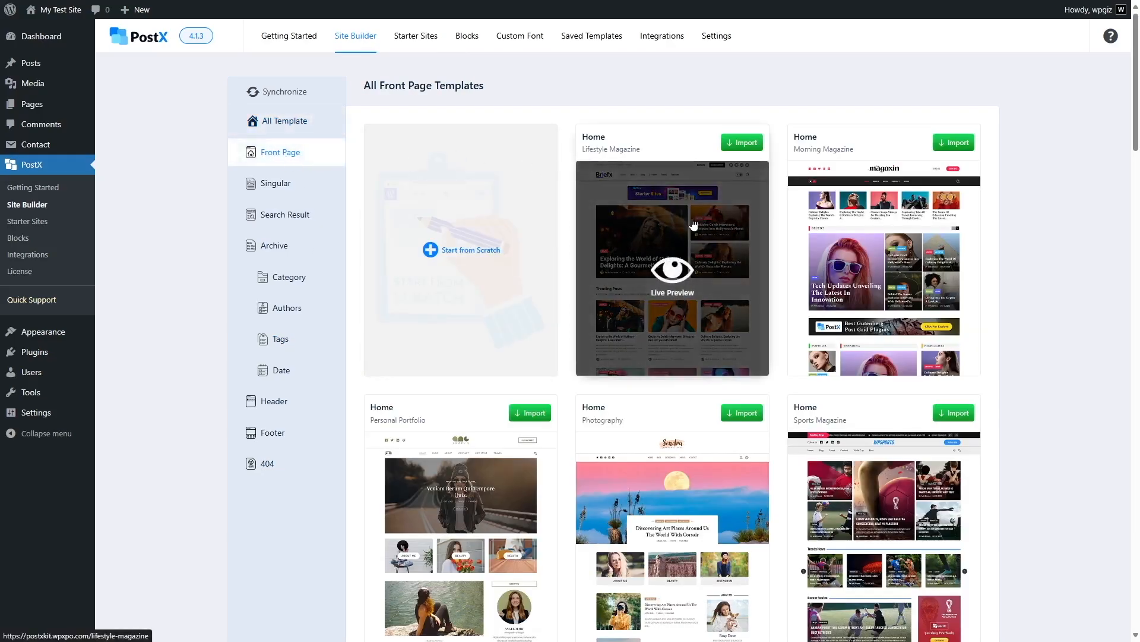
scroll(689, 219, down, 12)
scroll(693, 224, up, 12)
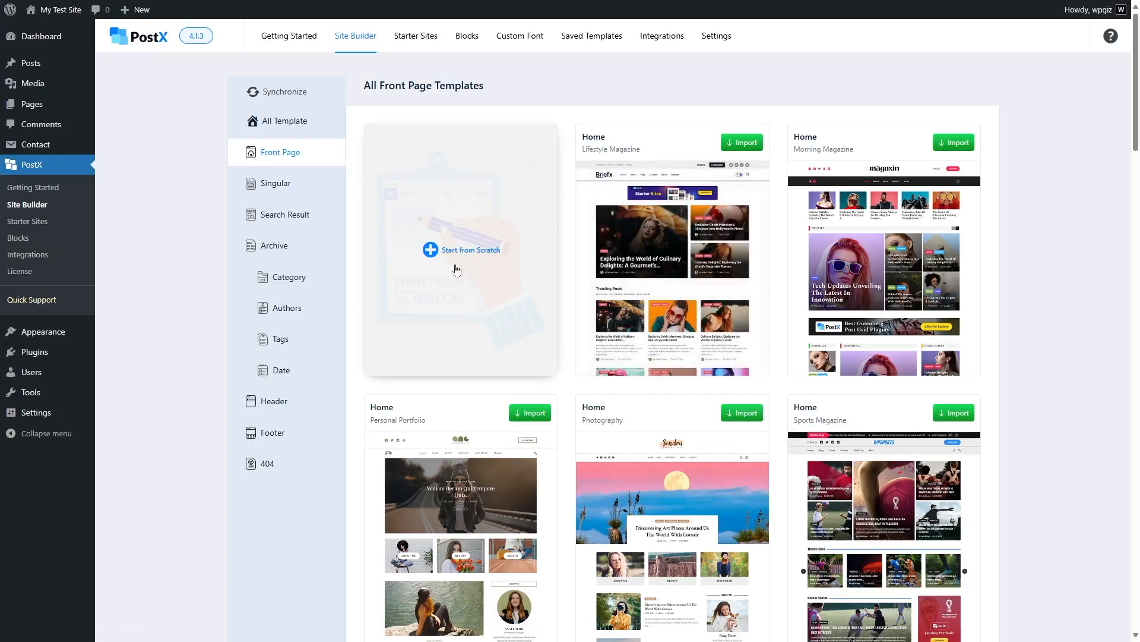
Start a front page template from scratch and add a full-width Post Slider #2 block.
click(434, 252)
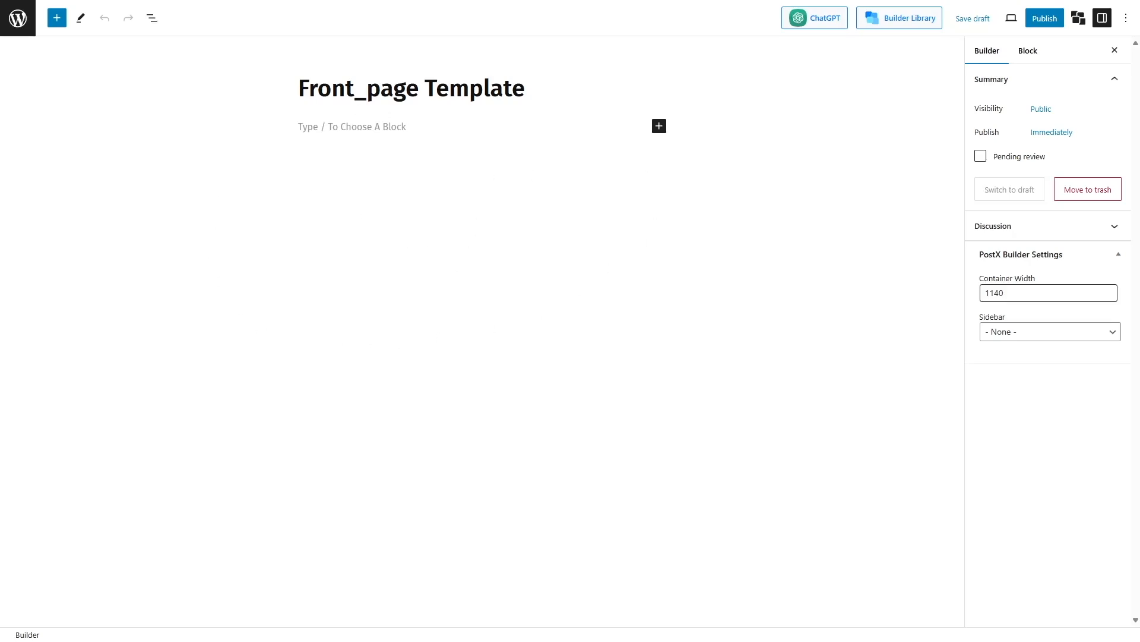
click(559, 119)
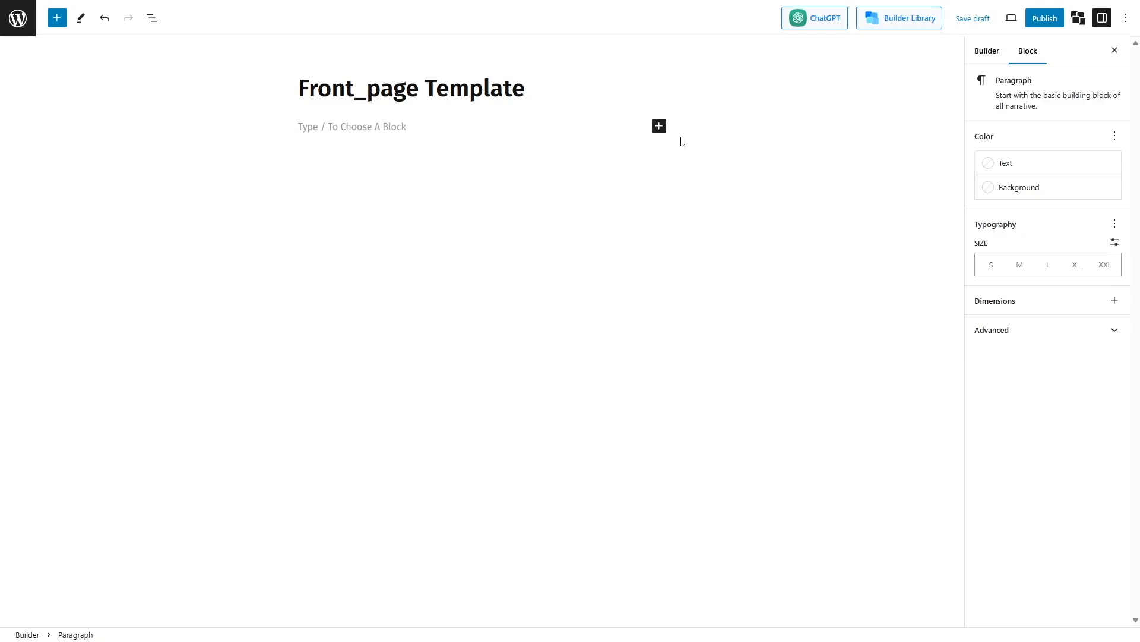
click(659, 126)
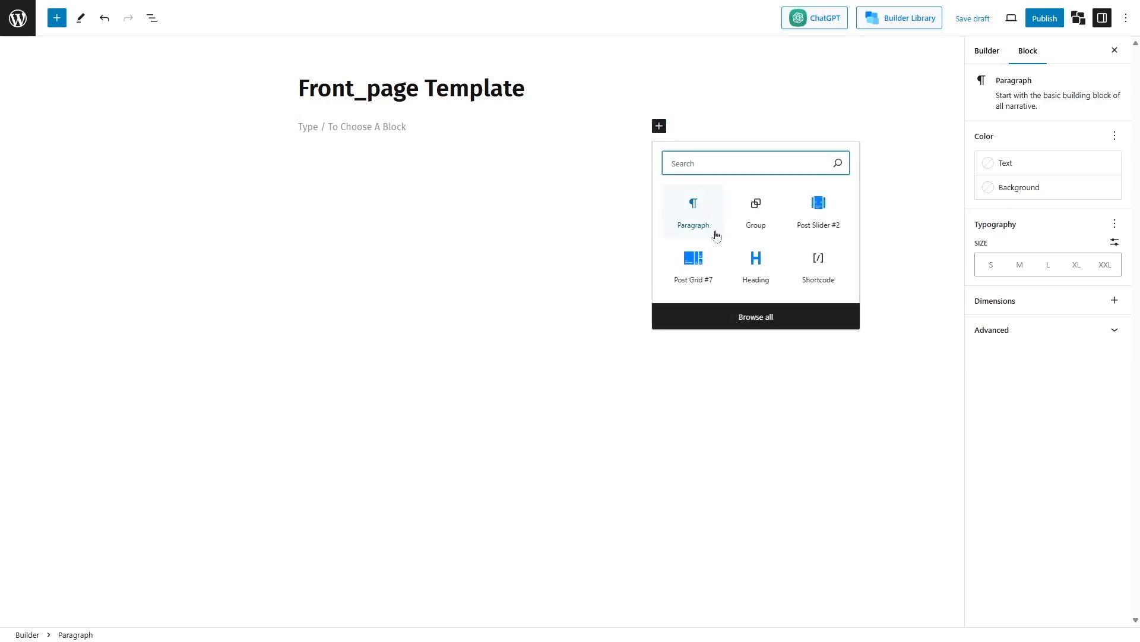
click(818, 211)
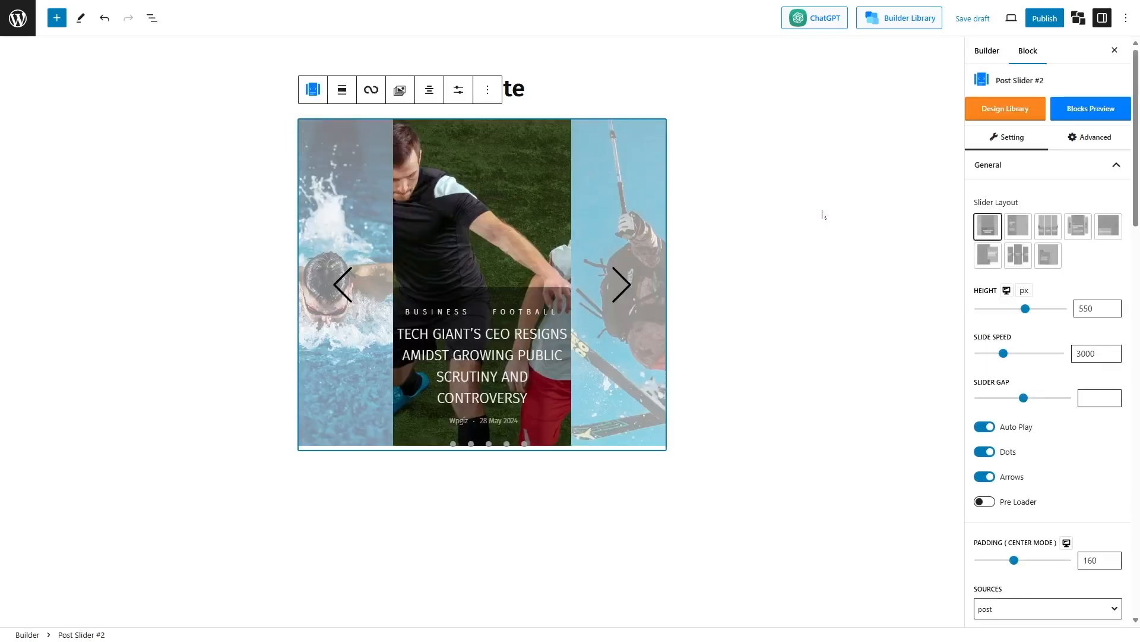
click(348, 93)
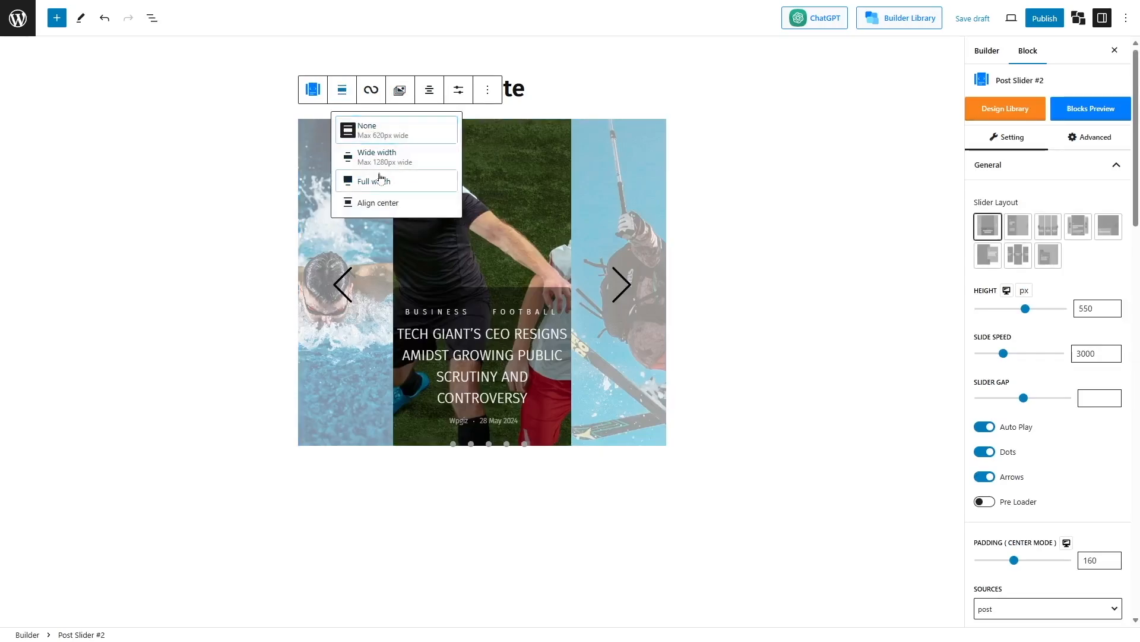
click(381, 176)
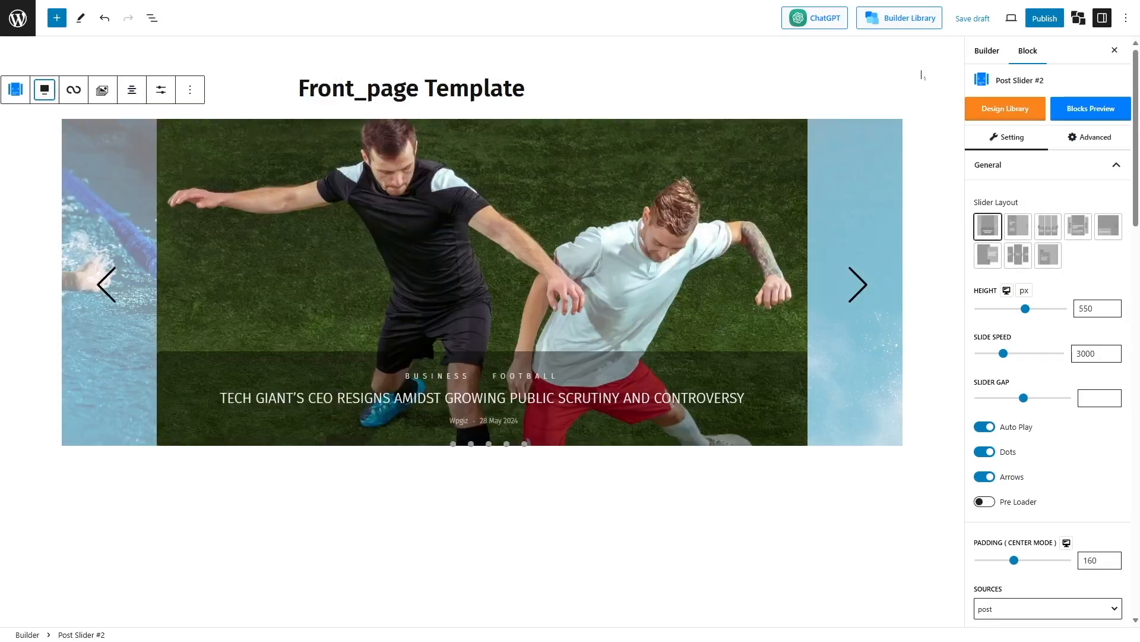
Add an empty paragraph below the post slider and browse the block library.
click(637, 496)
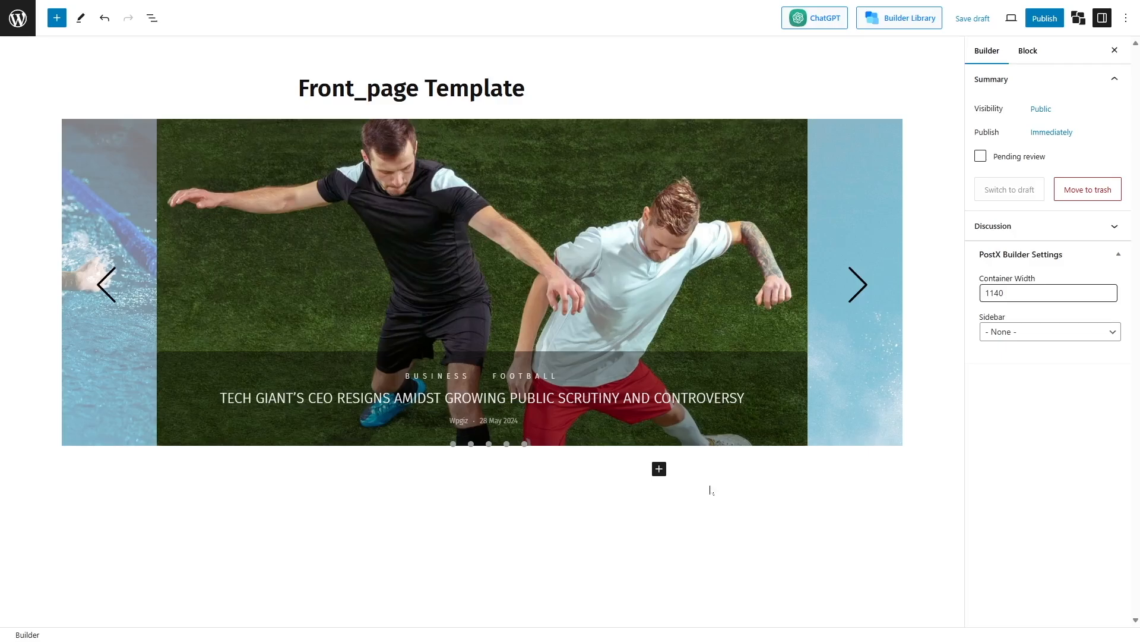
click(659, 469)
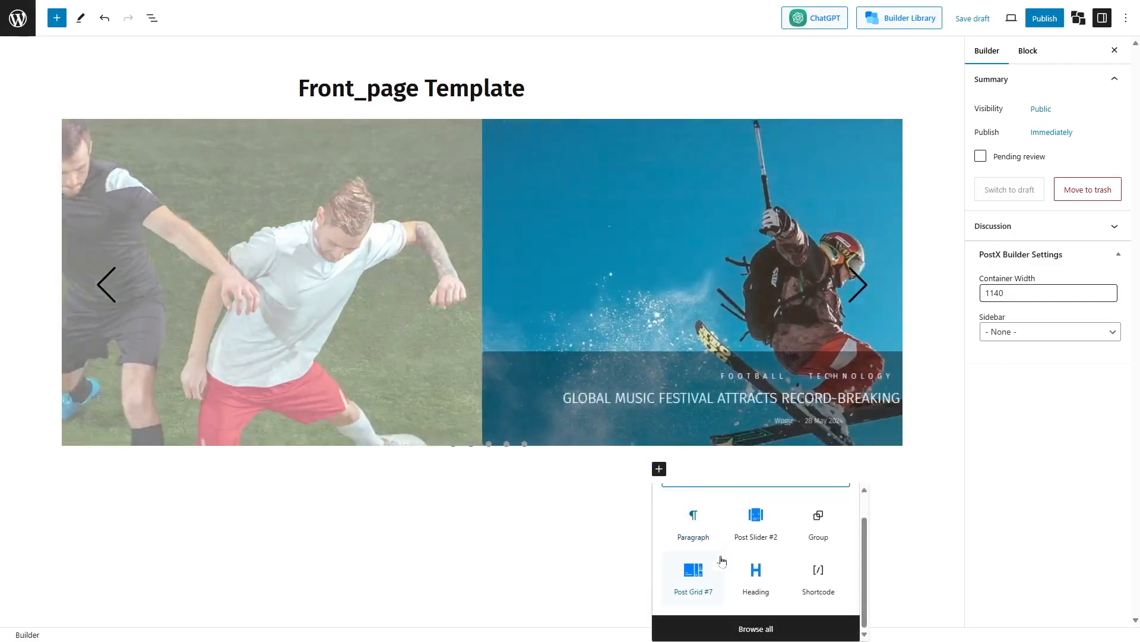
click(693, 520)
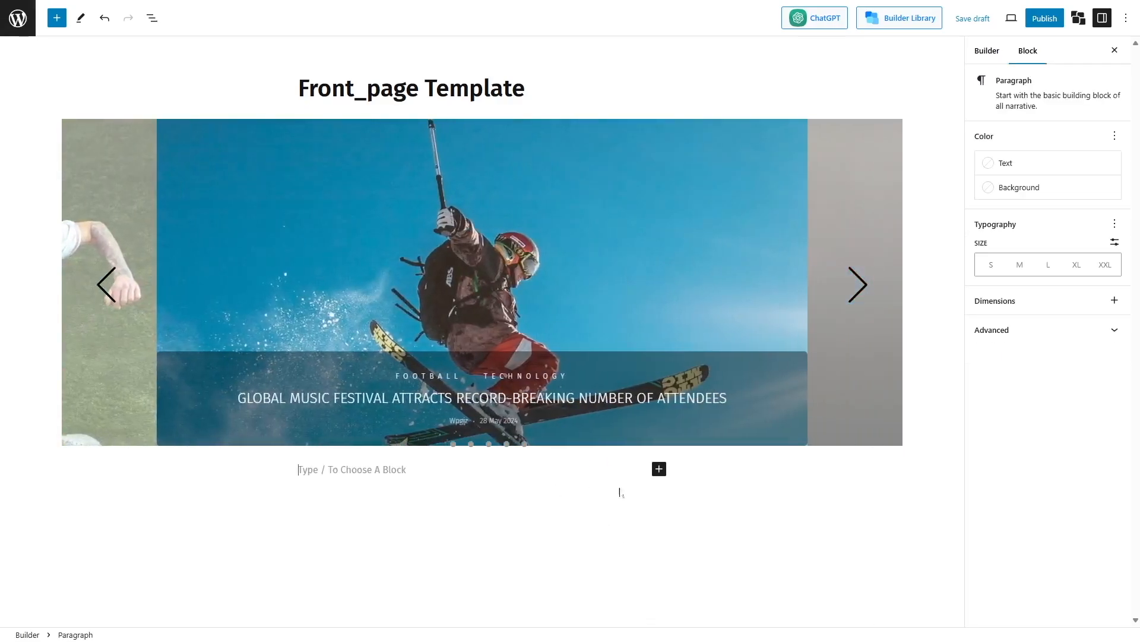
click(56, 17)
scroll(114, 212, down, 3)
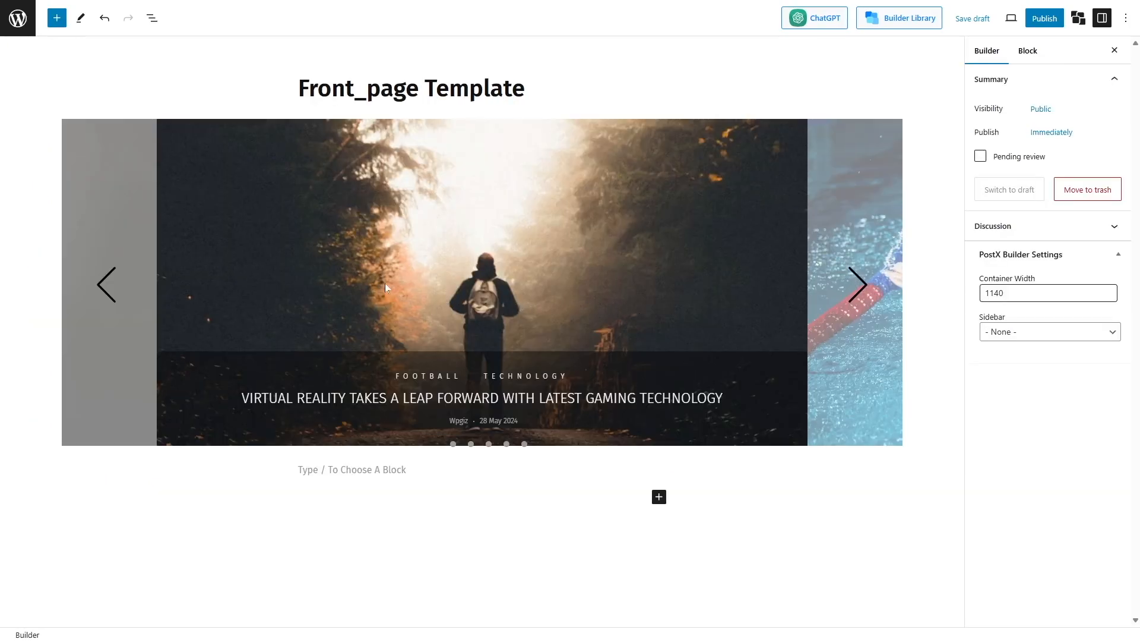
Leave the scratch template without saving and create another front page template by importing the Lifestyle Magazine home design.
click(13, 31)
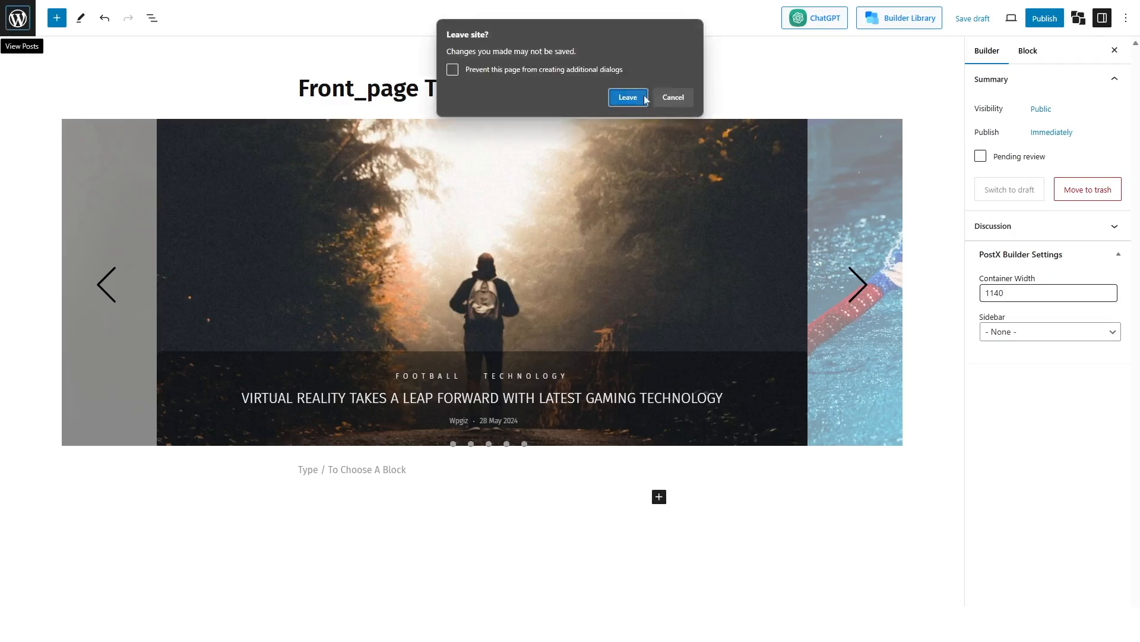
click(628, 97)
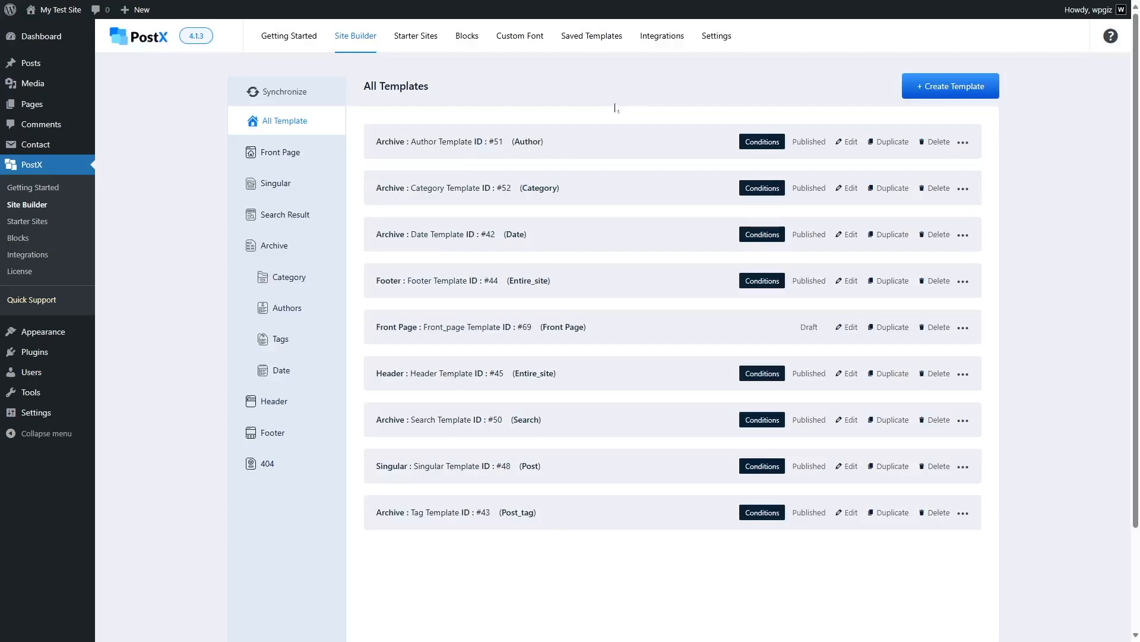
click(303, 152)
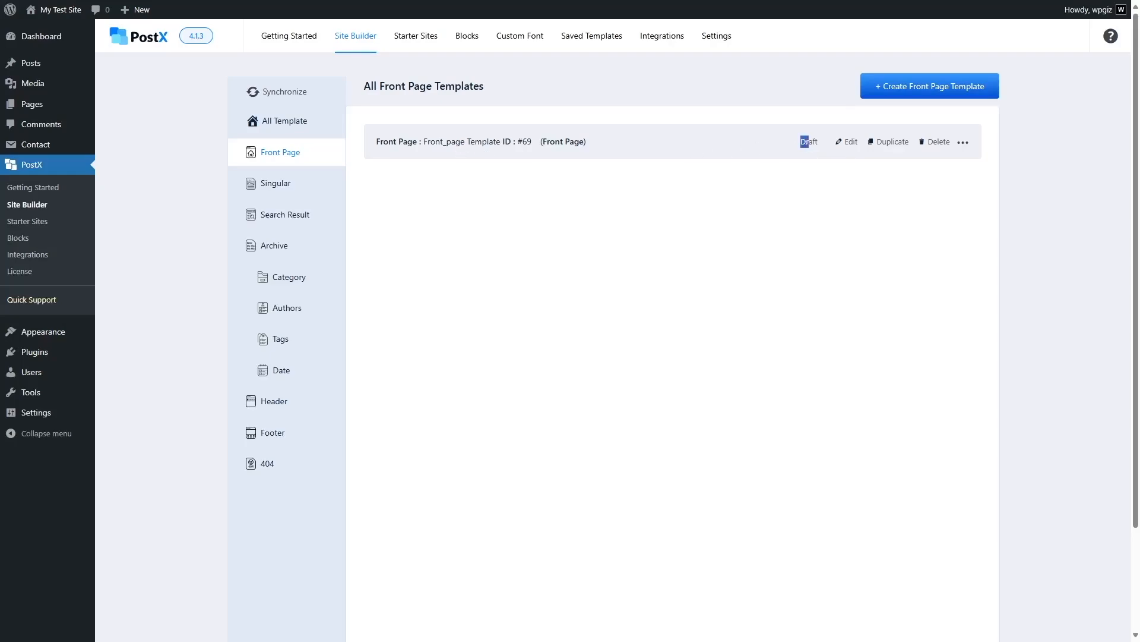
click(823, 212)
click(937, 97)
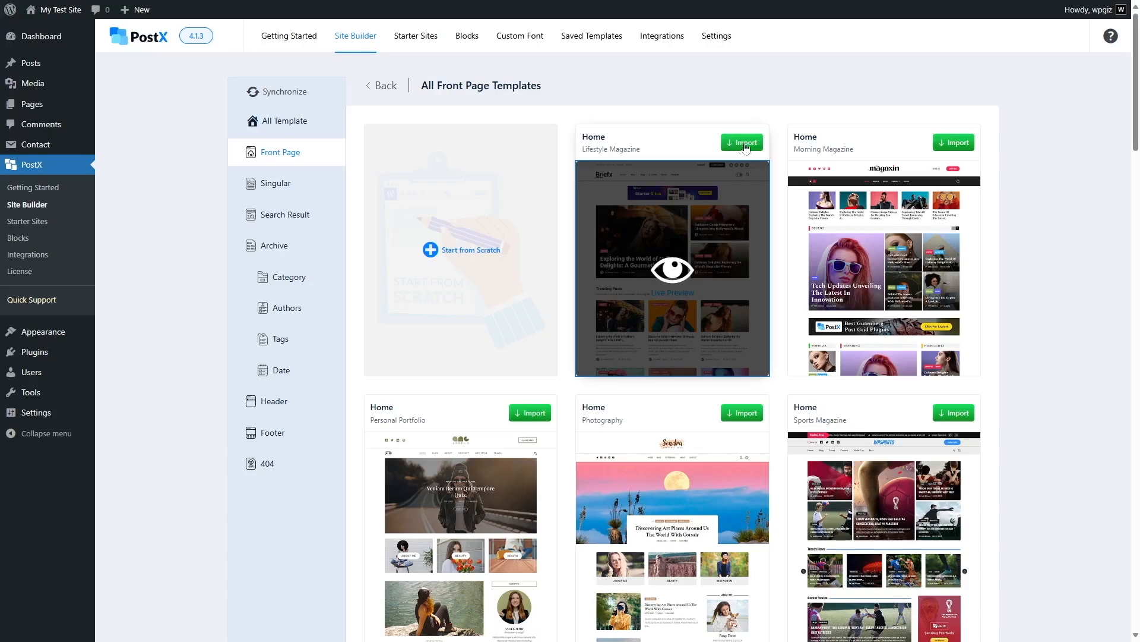
click(736, 146)
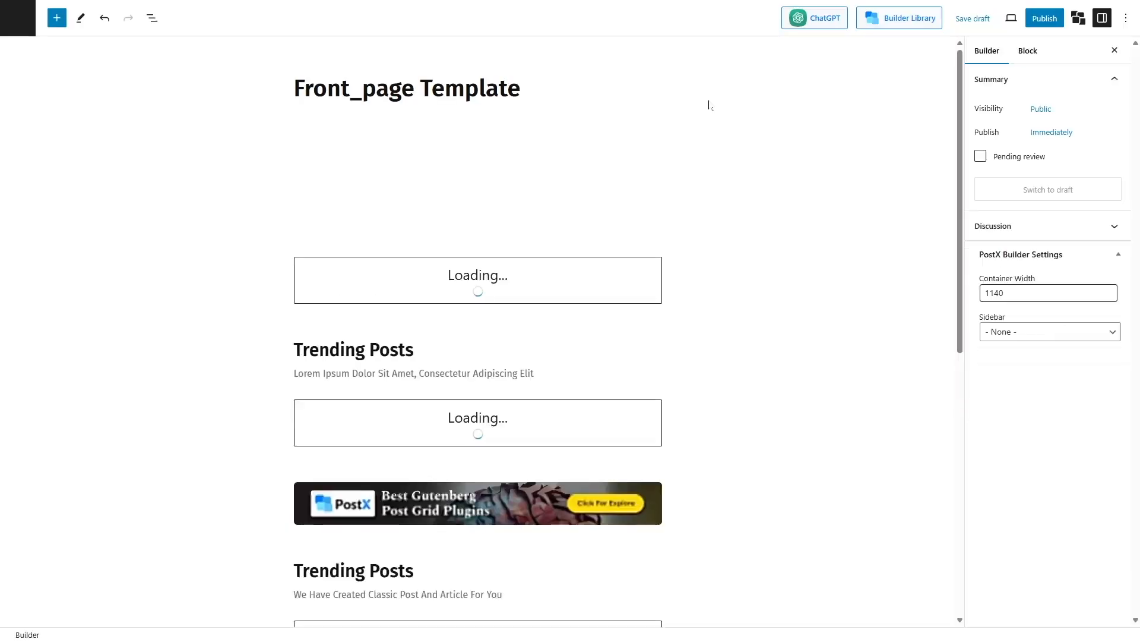
Look through the imported template and set the top post grid above the first Trending Posts section to full width.
scroll(812, 229, down, 6)
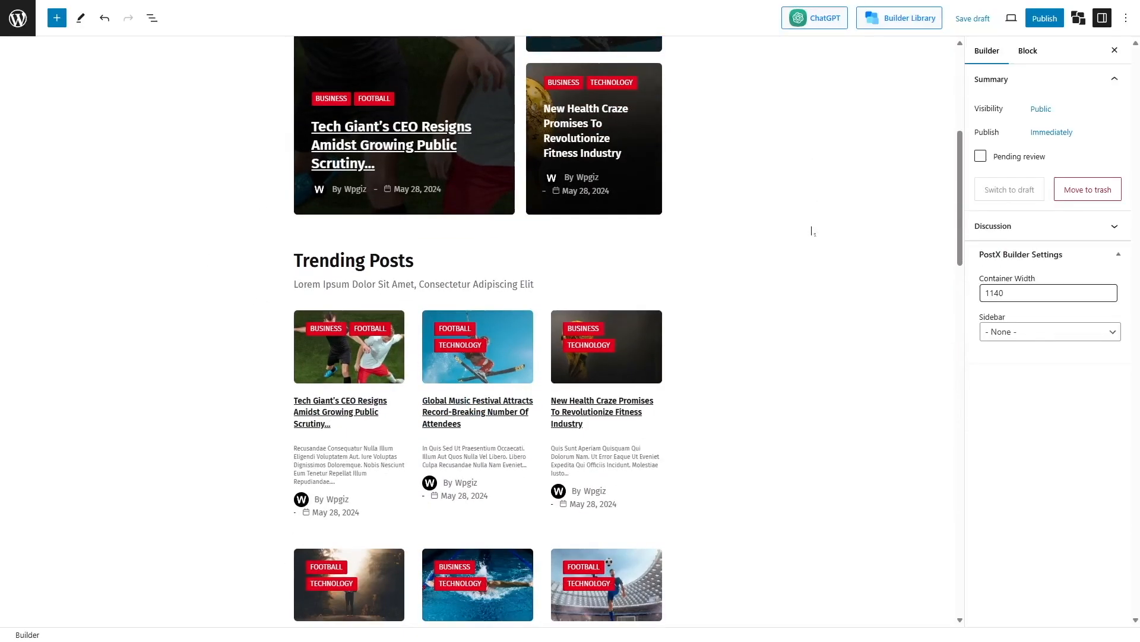
scroll(812, 230, down, 15)
scroll(812, 230, up, 3)
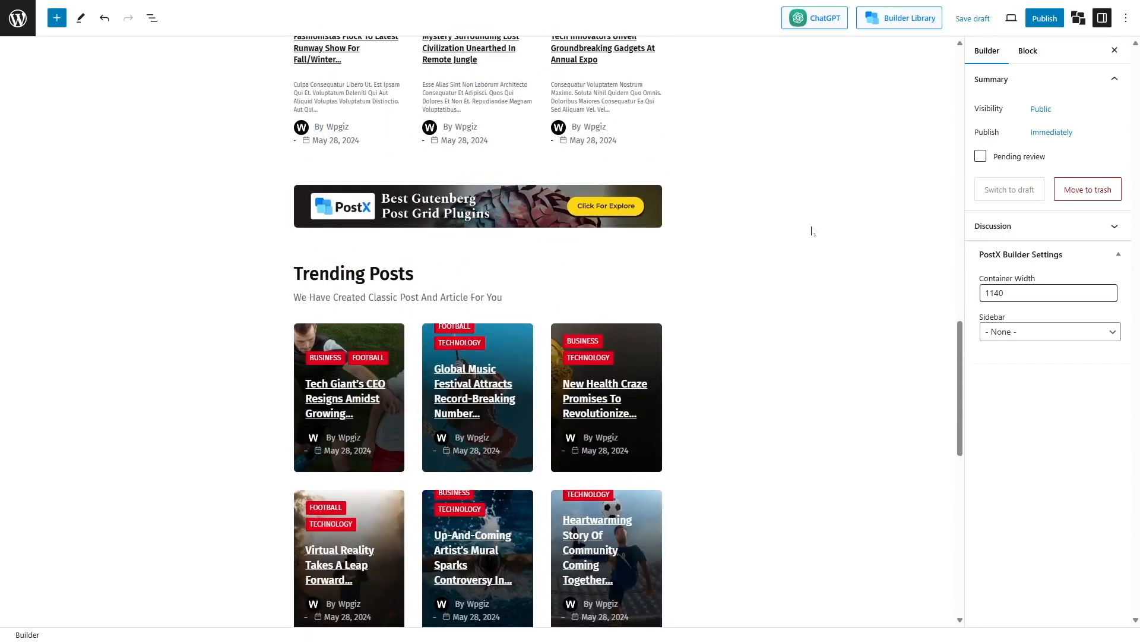
scroll(812, 231, up, 18)
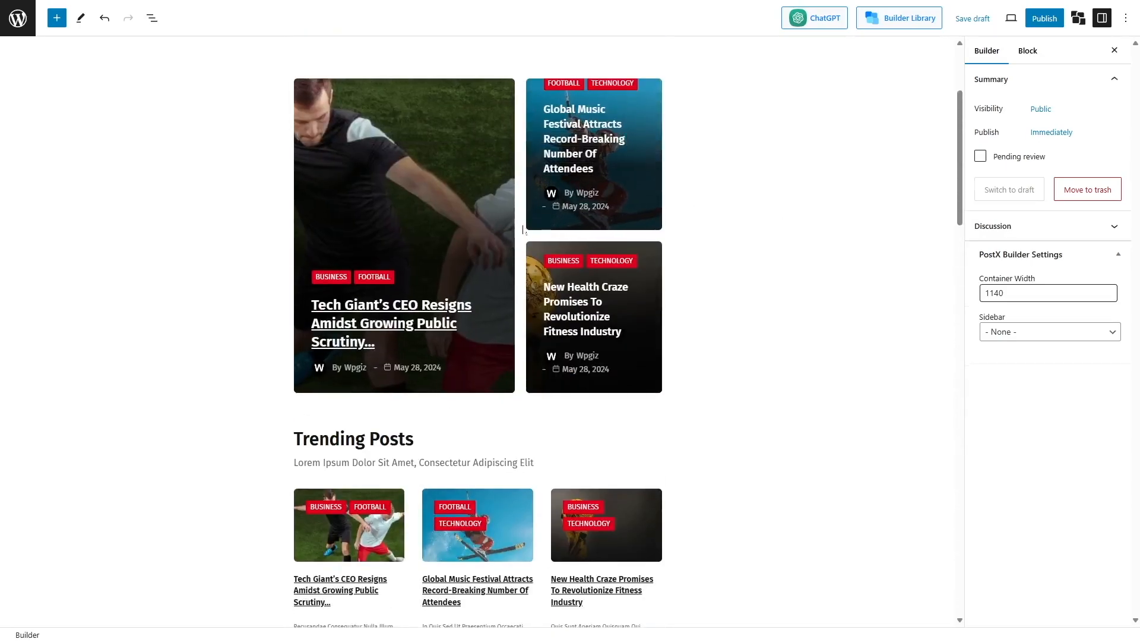
click(523, 230)
click(374, 422)
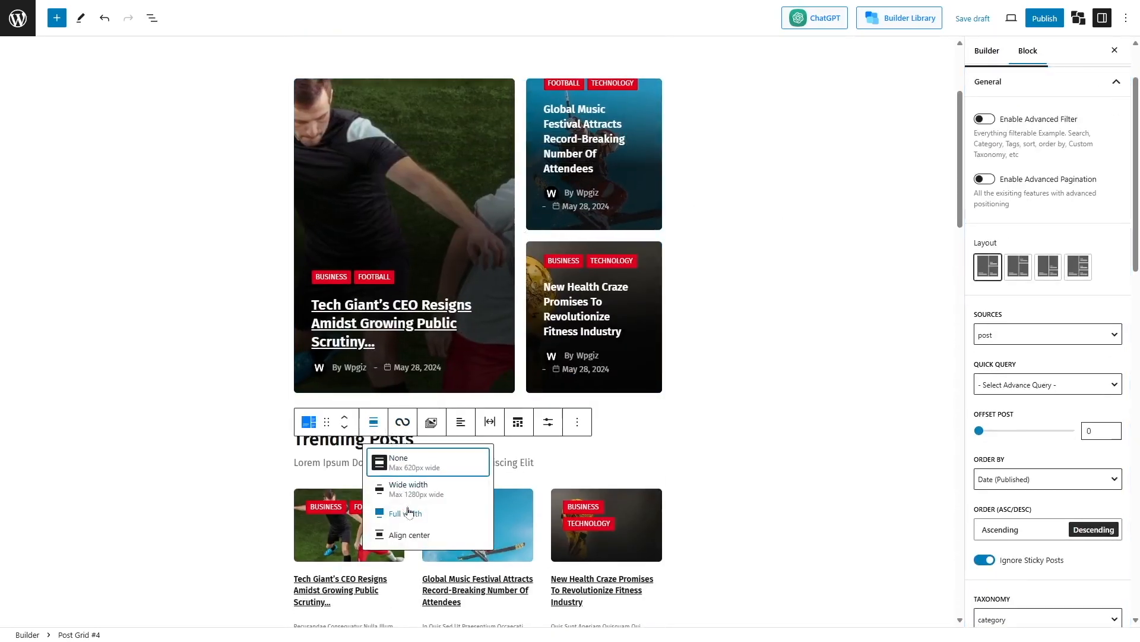
click(409, 512)
Set the first Trending Posts grid, above the PostX banner, to full width.
scroll(405, 423, down, 3)
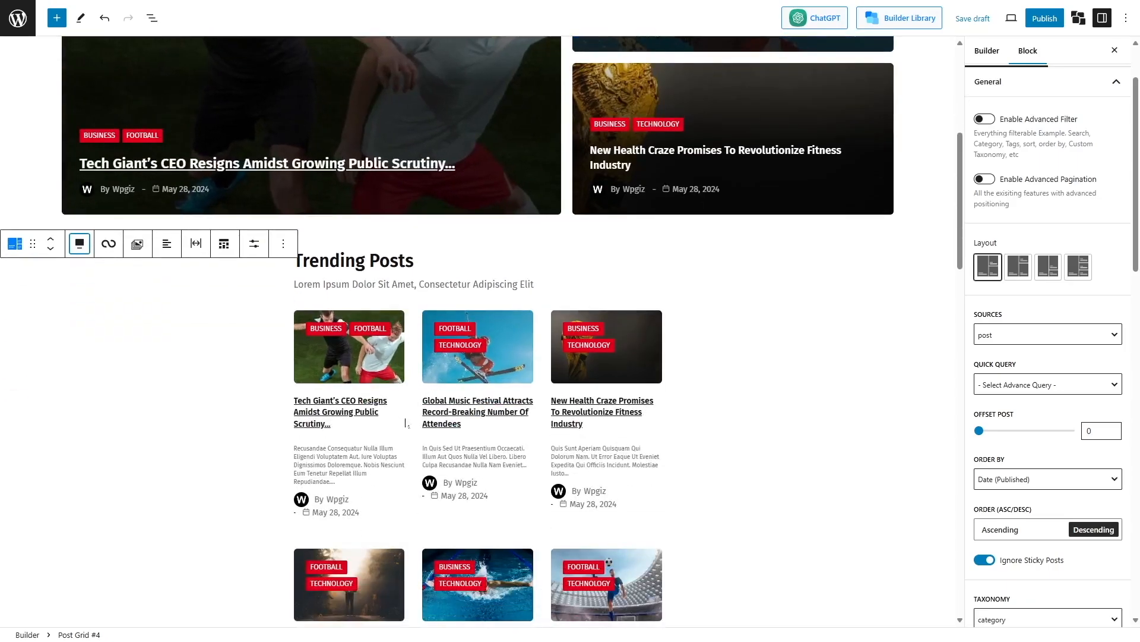
click(413, 289)
click(380, 229)
click(415, 307)
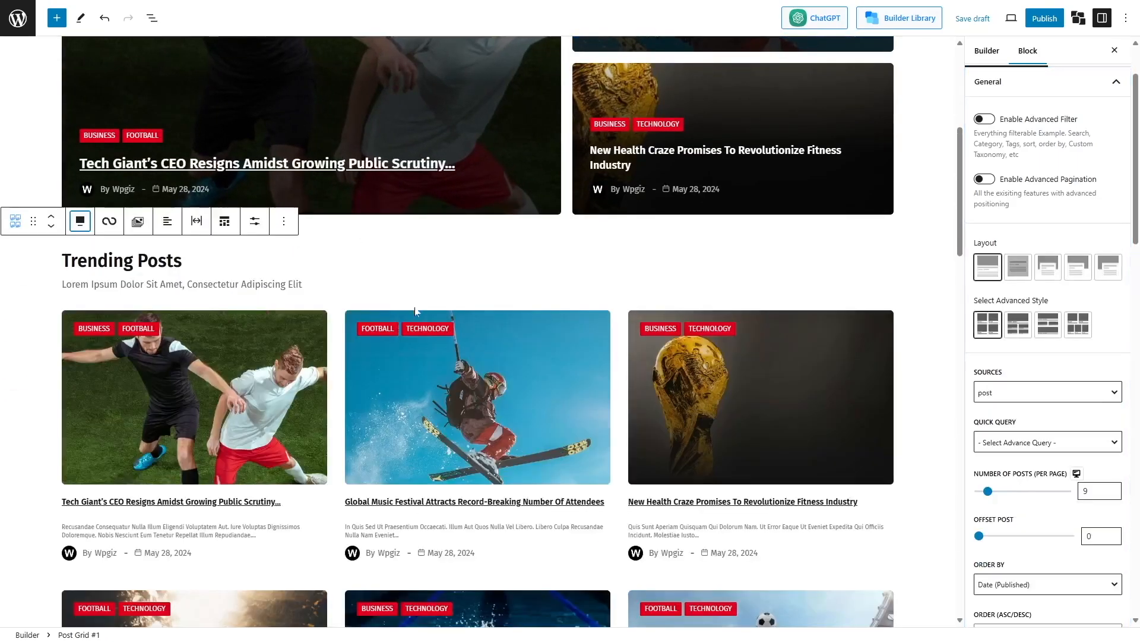
Set the second Trending Posts grid, below the PostX Post Grid Plugins banner, to full width.
scroll(418, 308, down, 5)
scroll(418, 310, down, 7)
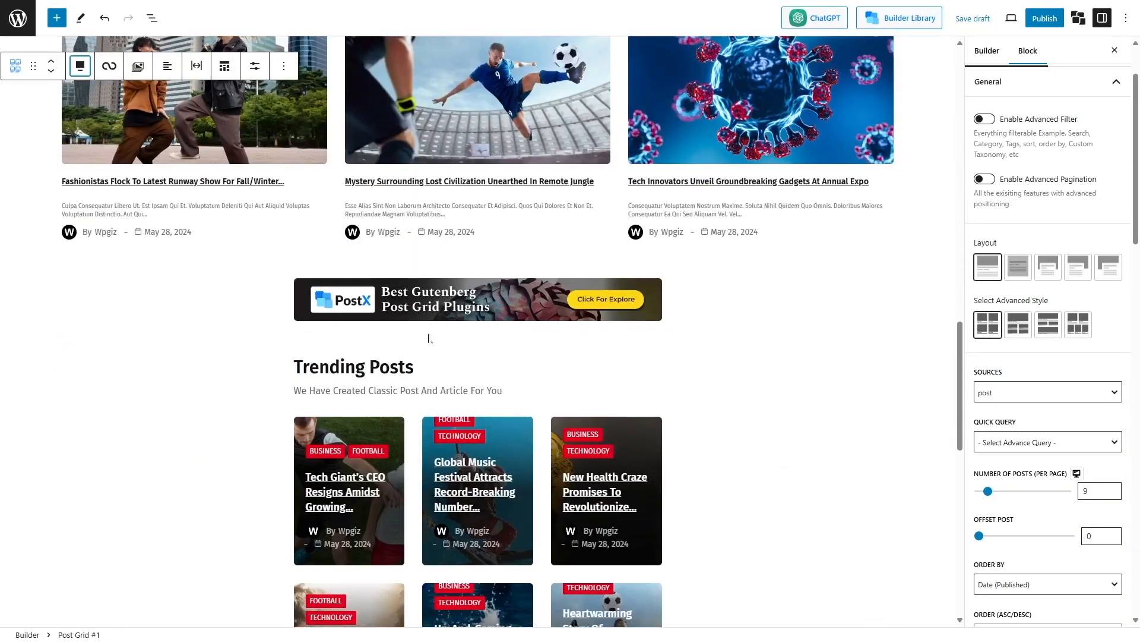
click(418, 482)
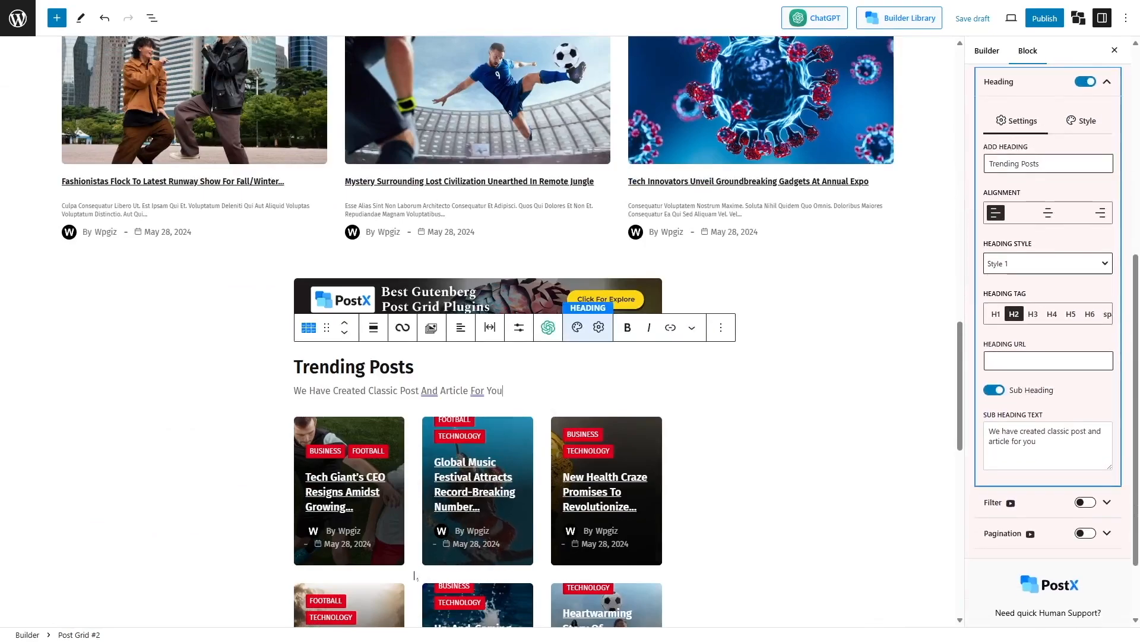
scroll(419, 482, down, 1)
click(374, 268)
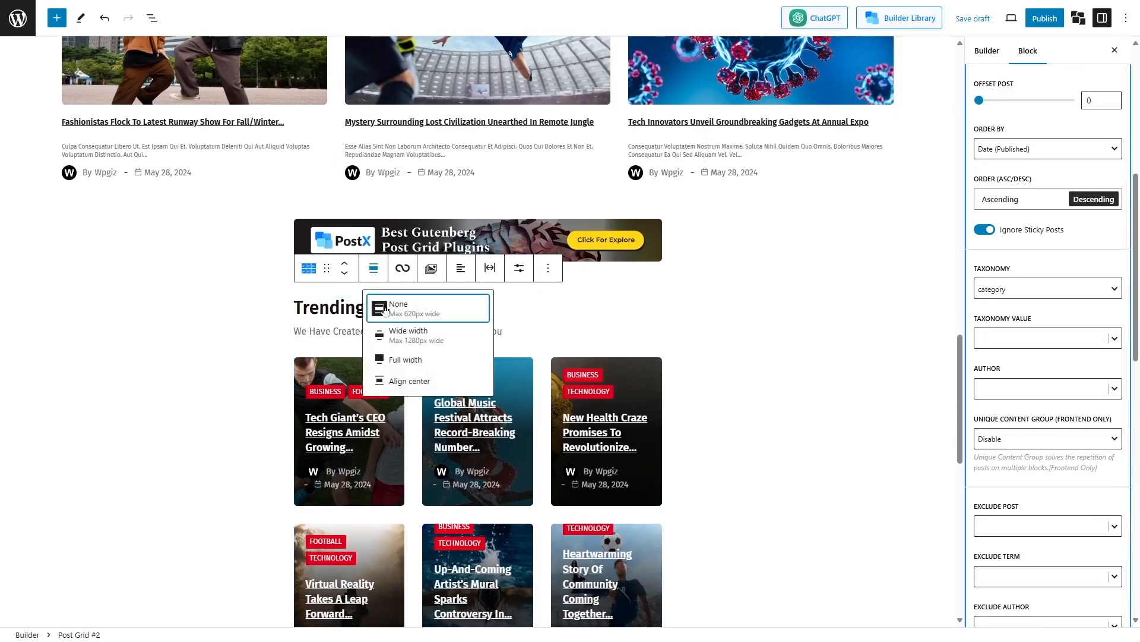
click(394, 352)
Set the "Best Gutenberg Post Grid Plugins" banner image between the two Trending Posts sections to full width.
click(395, 258)
click(260, 237)
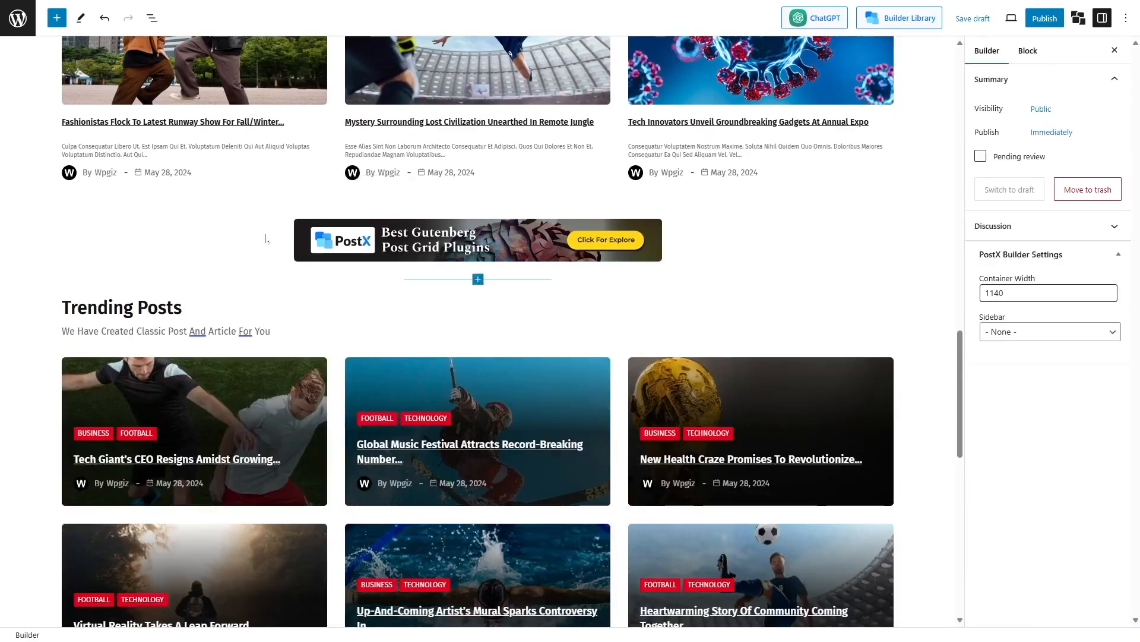
click(302, 239)
click(374, 190)
click(427, 280)
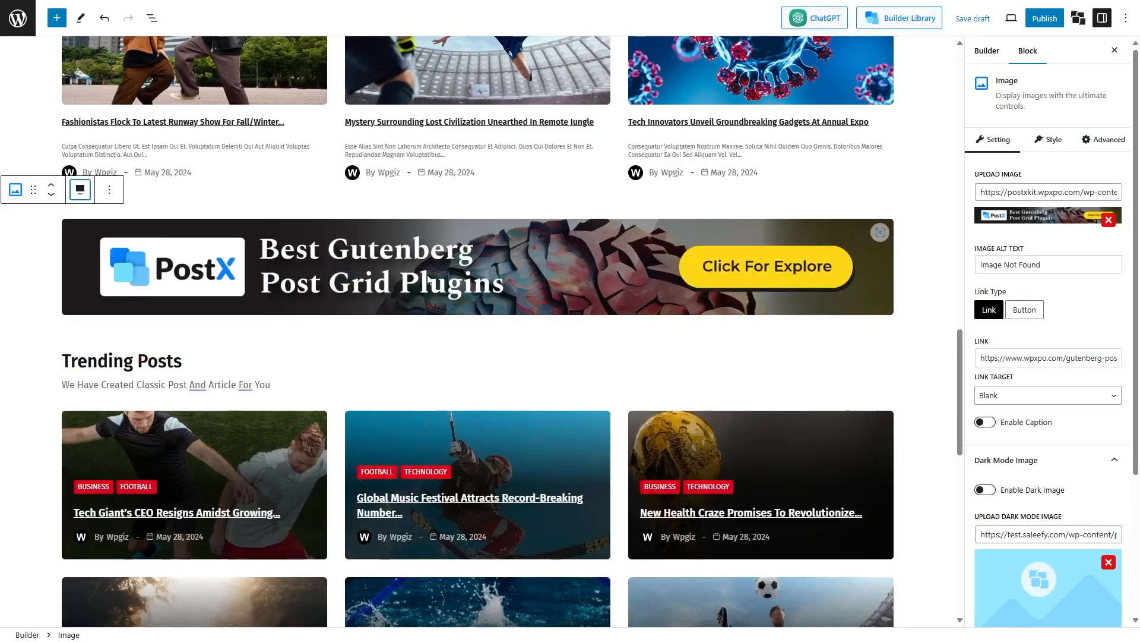
Set the row holding Latest Stories, Taxonomy and Gallery at the end of the template to full width.
scroll(469, 291, up, 15)
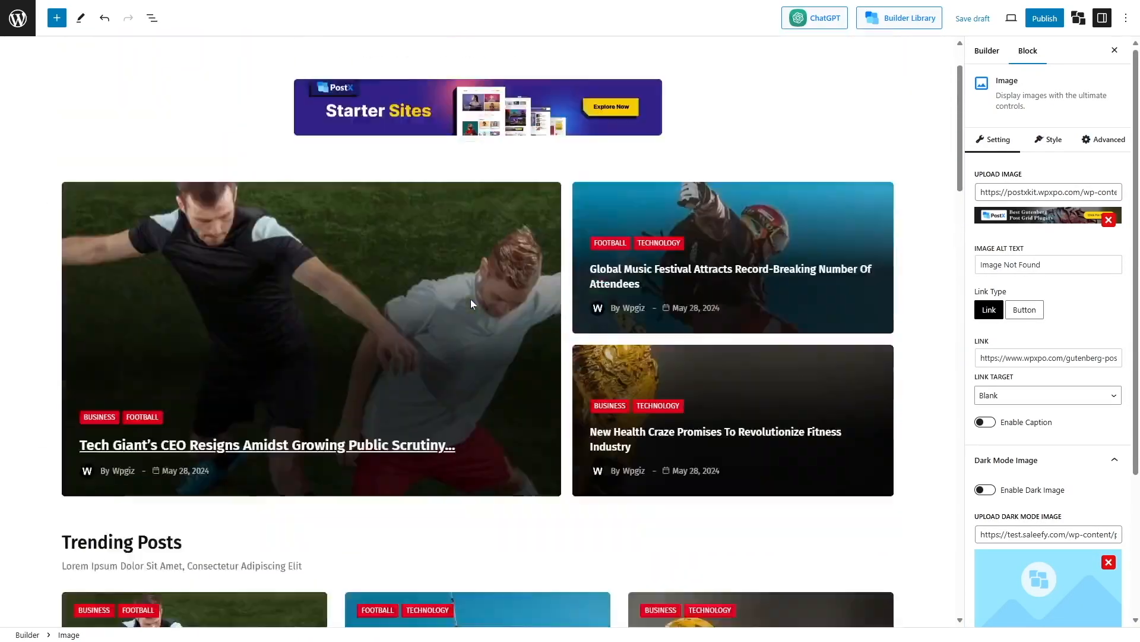
scroll(471, 298, down, 10)
scroll(470, 303, down, 10)
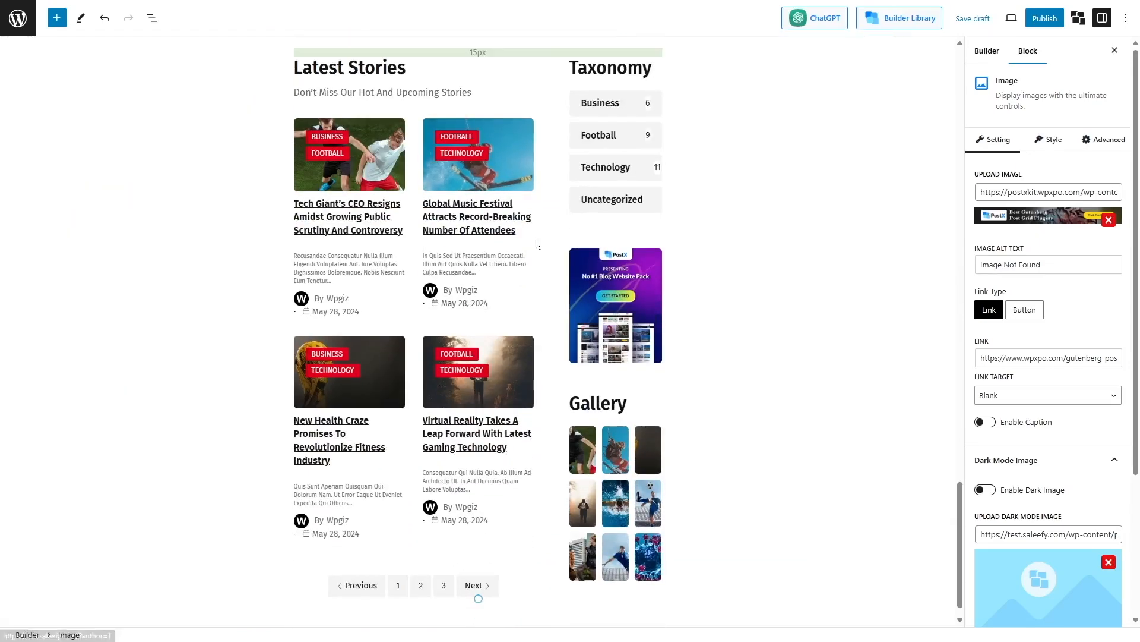
click(343, 44)
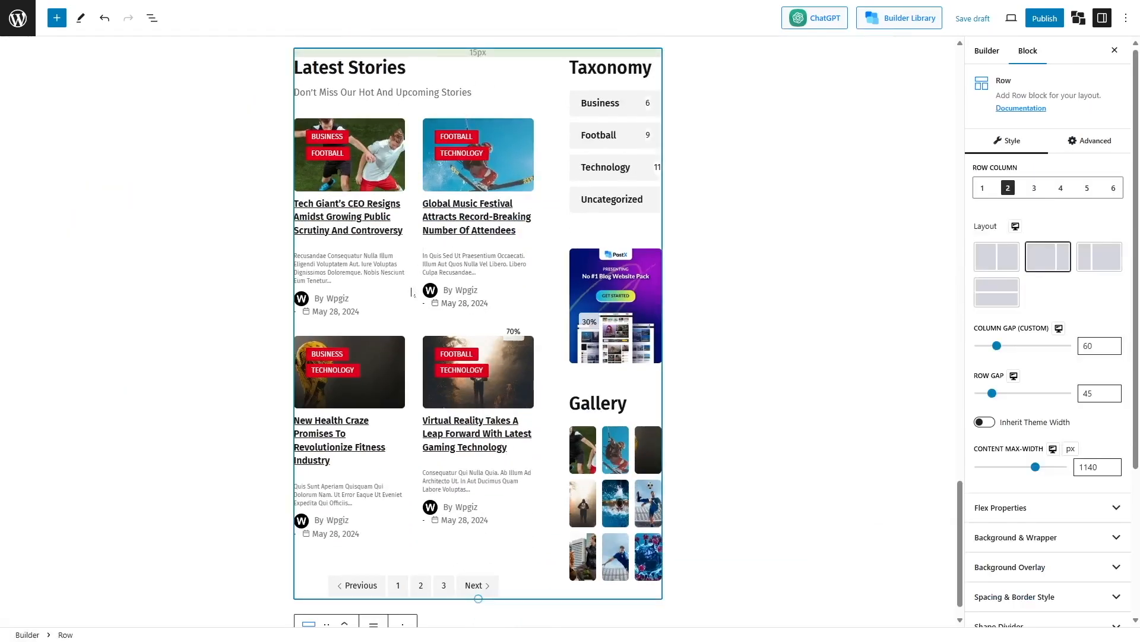
scroll(424, 257, up, 3)
click(375, 198)
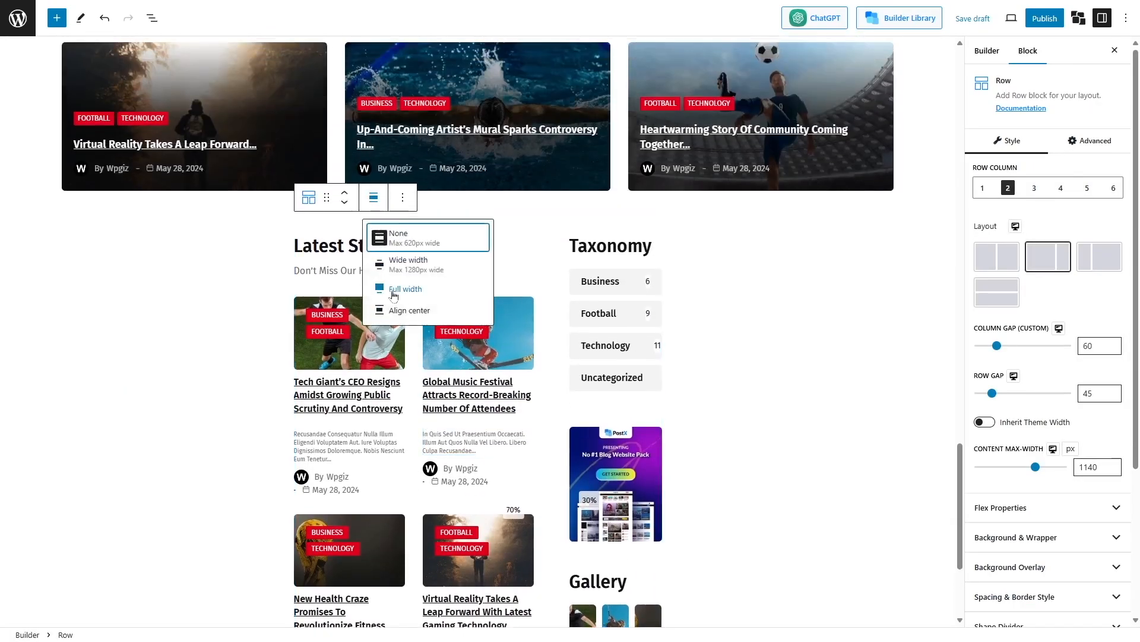
click(396, 289)
scroll(400, 290, down, 5)
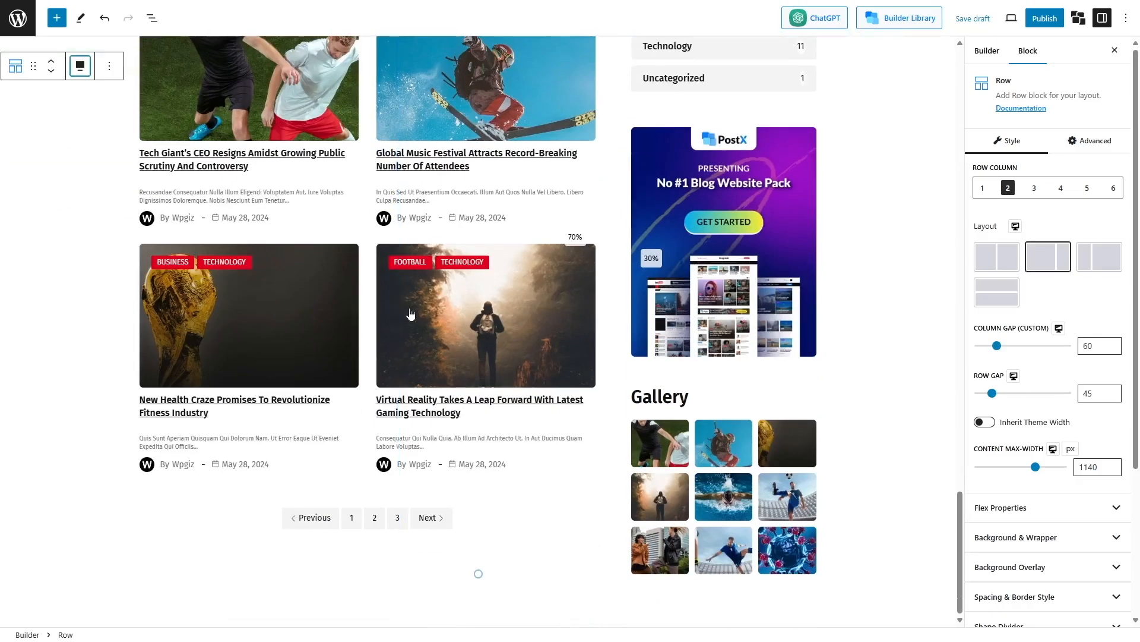
Set the Starter Sites banner image under the template title to full width.
scroll(409, 314, up, 15)
scroll(413, 313, up, 2)
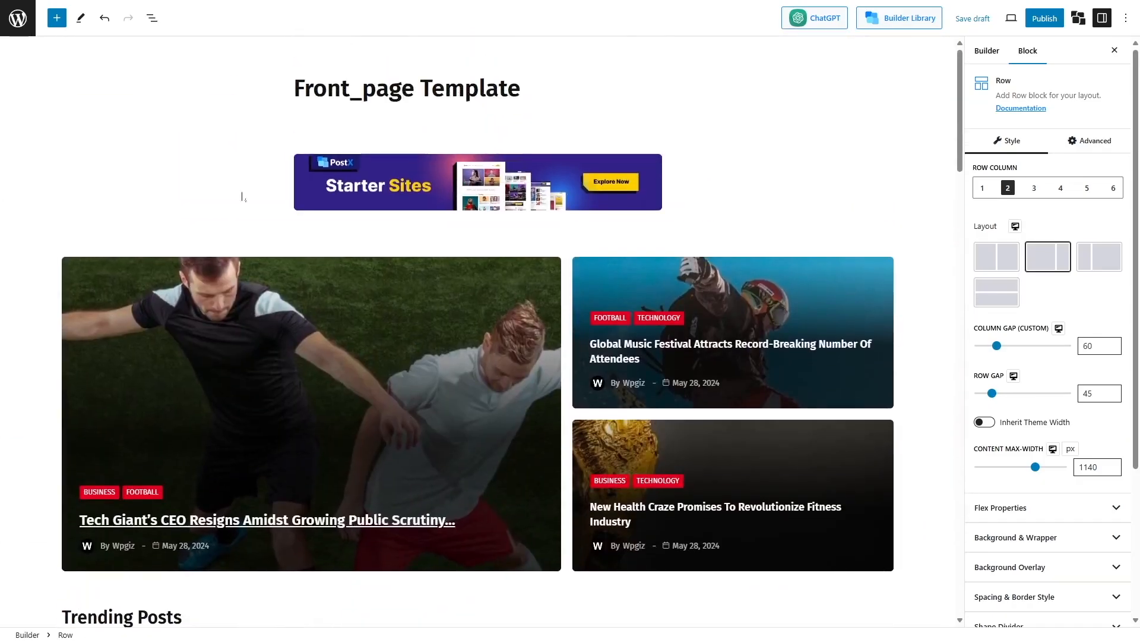
click(235, 188)
click(346, 187)
click(373, 124)
click(421, 219)
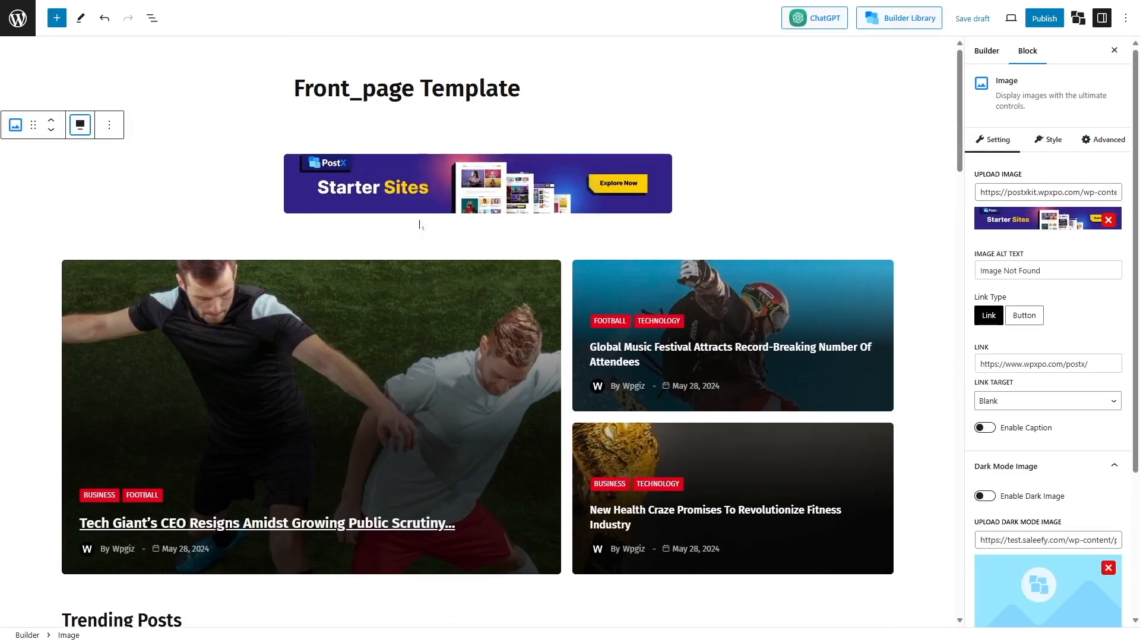
Save the front page template as a draft and return to the Site Builder's list of front page templates.
click(972, 23)
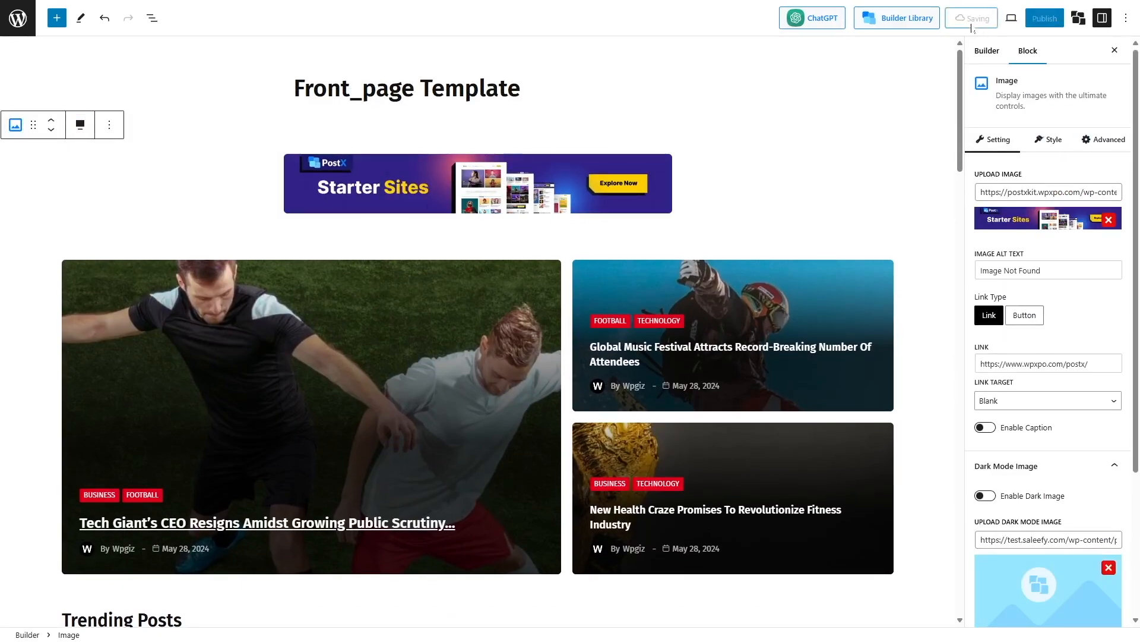
click(18, 17)
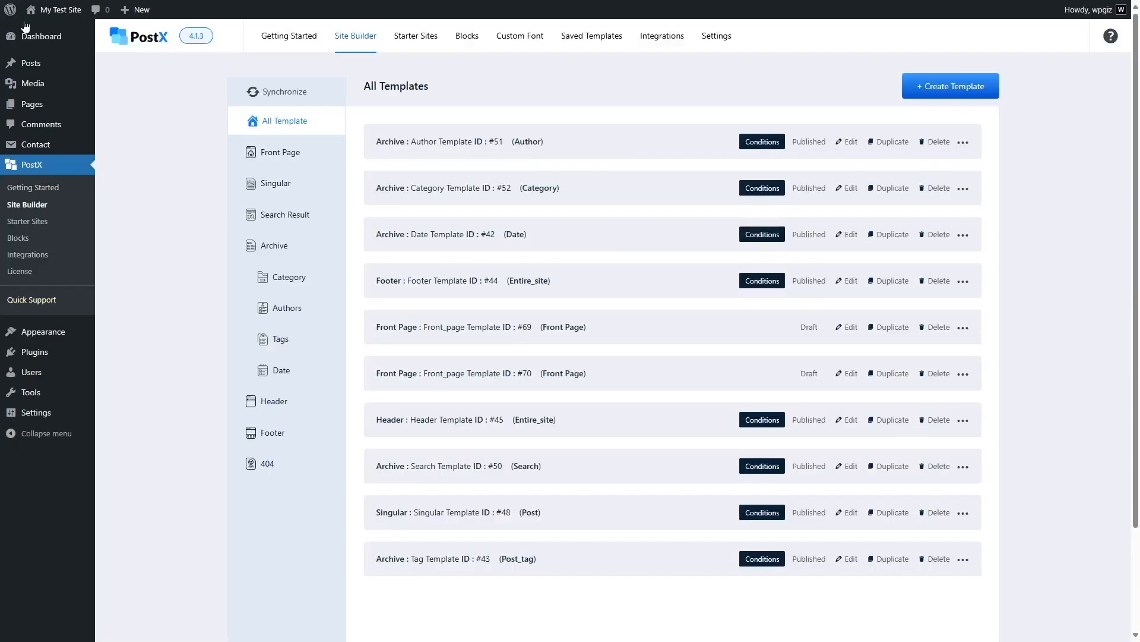
click(282, 151)
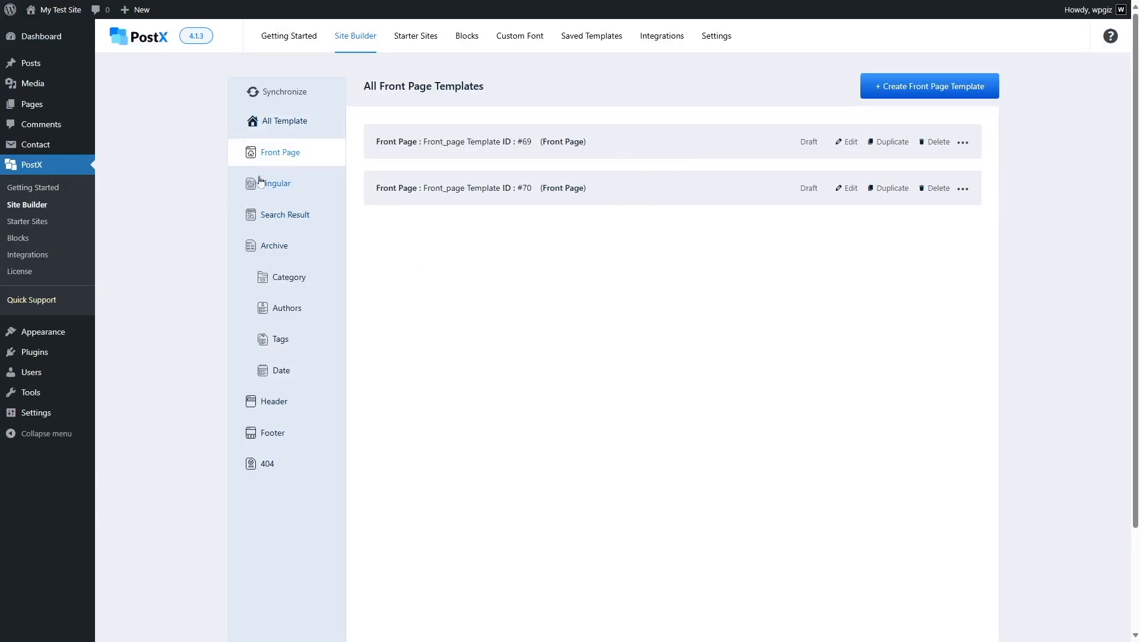
Open the Singular template from the Site Builder and examine its layout, including the post category and featured image blocks.
click(276, 185)
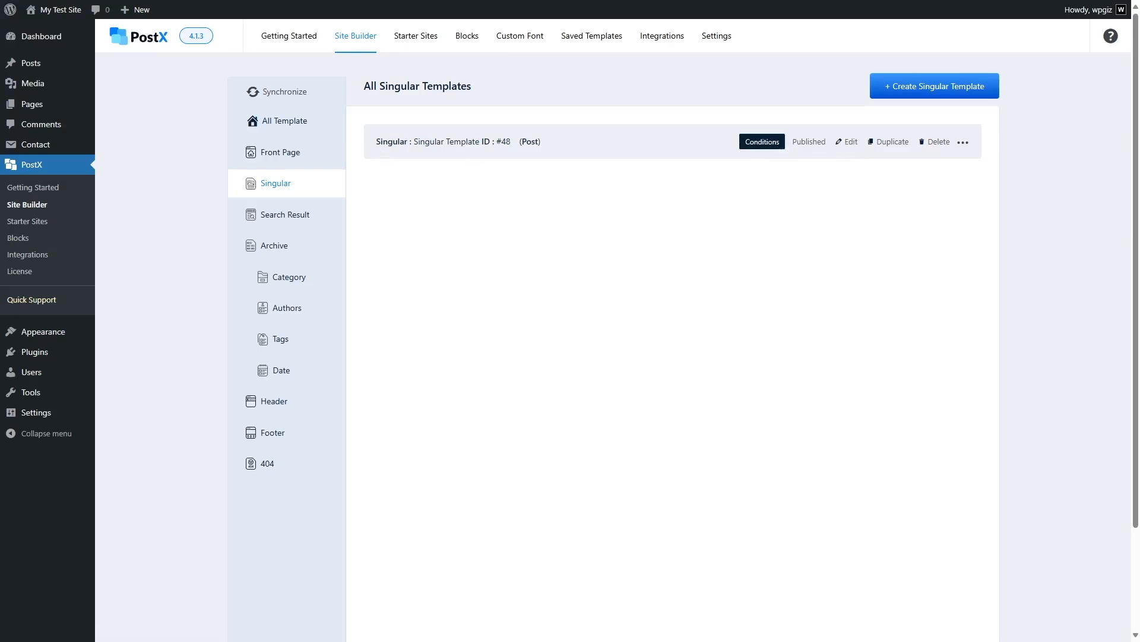
click(848, 142)
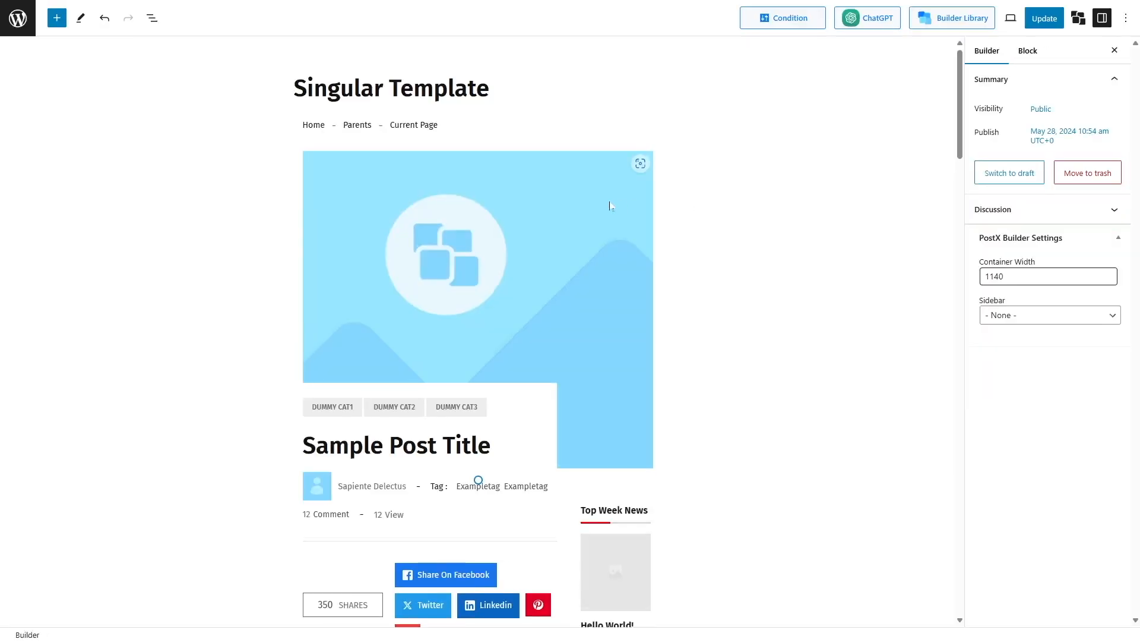
scroll(608, 205, down, 10)
scroll(608, 206, up, 9)
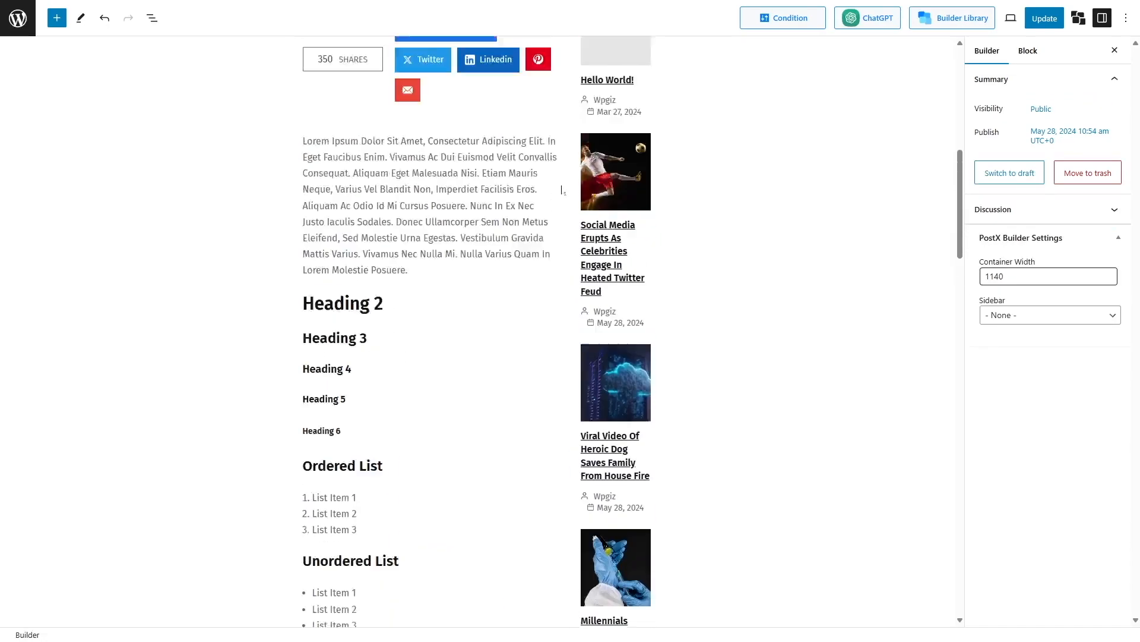
click(524, 260)
click(527, 239)
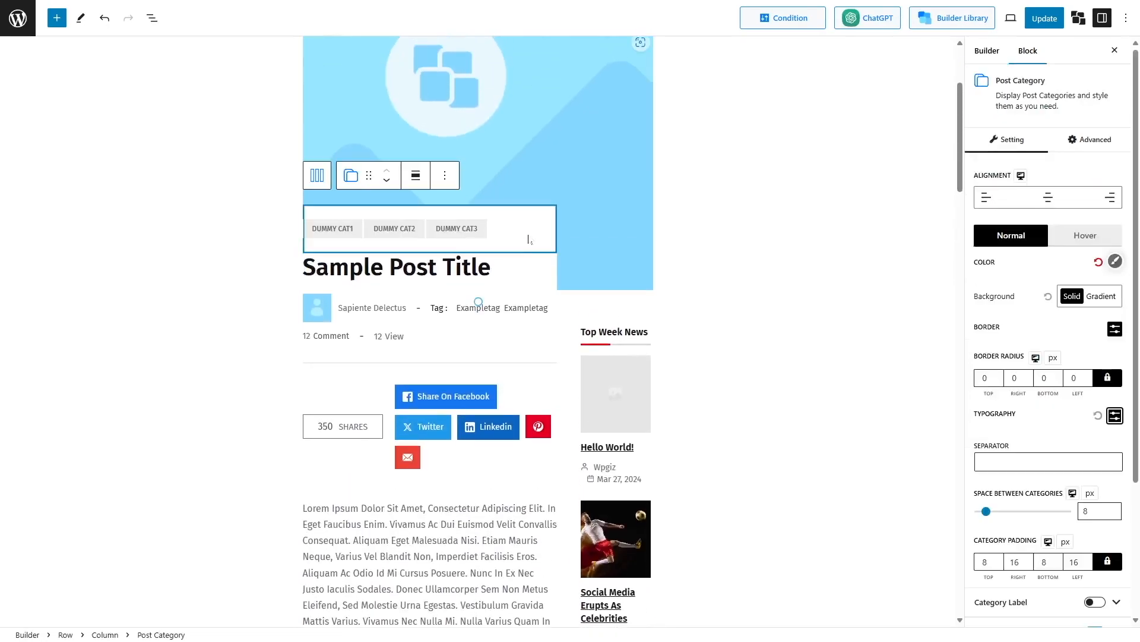
scroll(534, 229, up, 3)
click(523, 252)
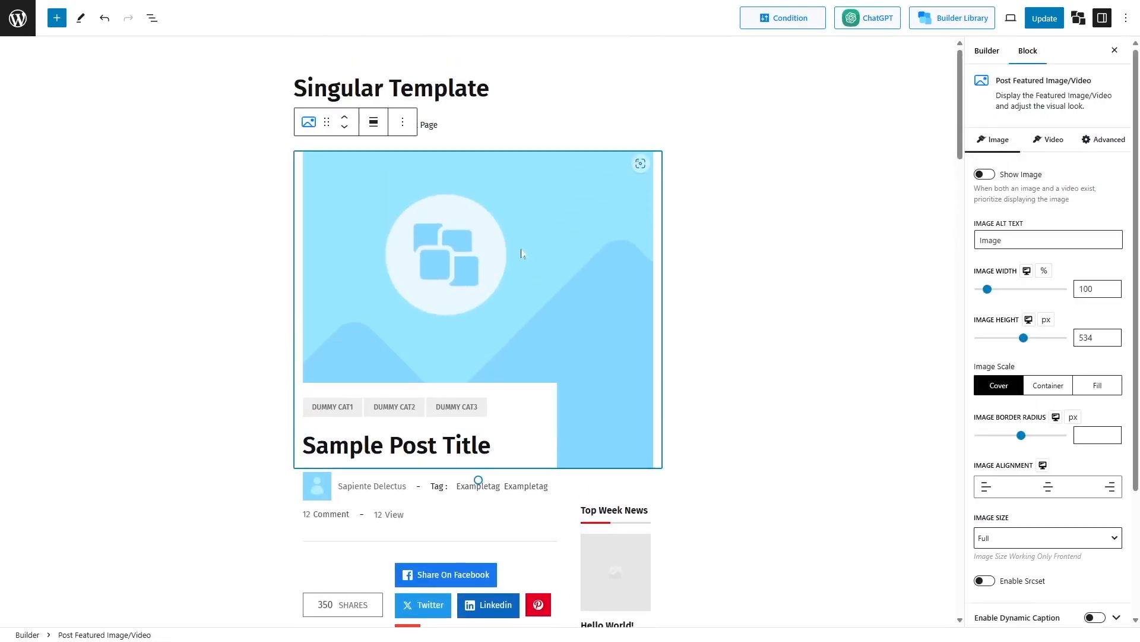
Leave the template editor, visit the live site and examine how the Tech Giant's CEO post is displayed.
click(30, 19)
click(628, 75)
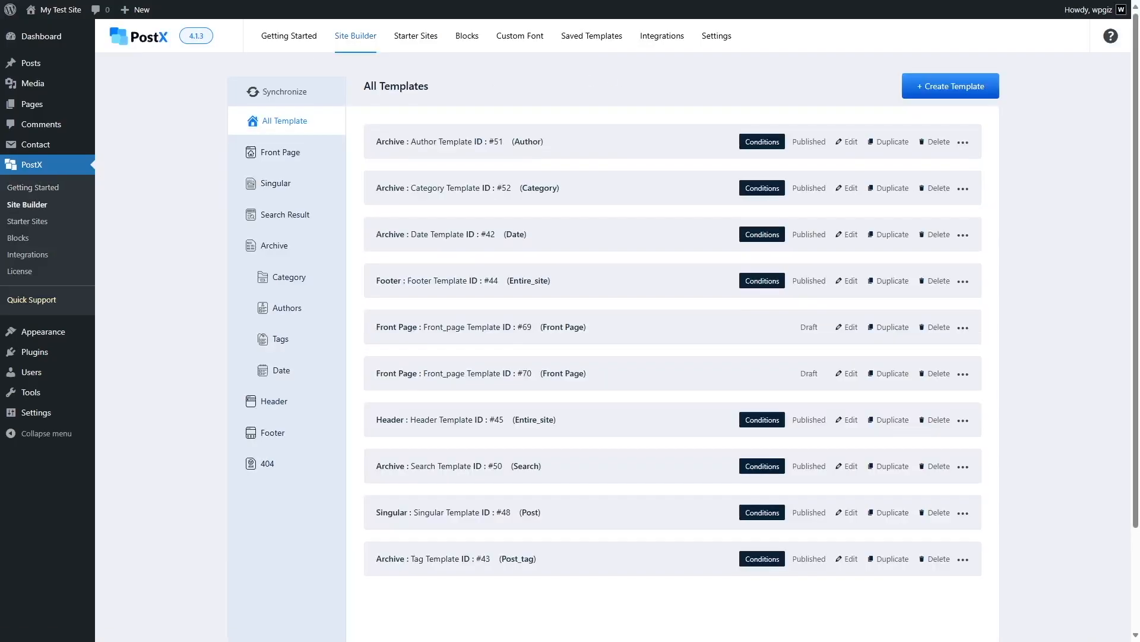
click(64, 10)
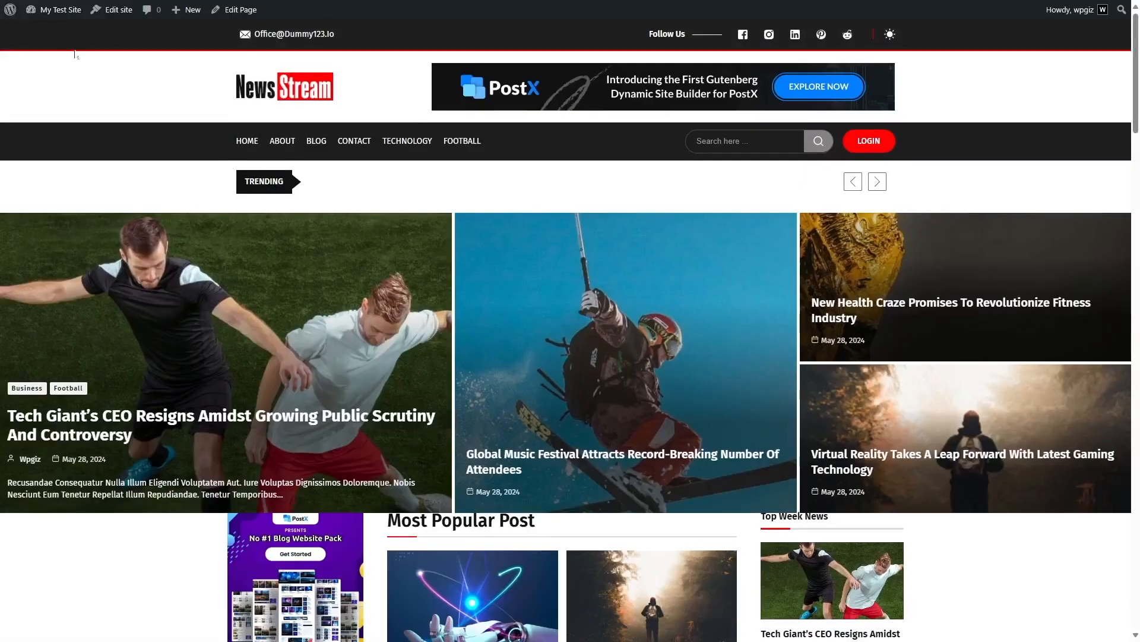
click(300, 304)
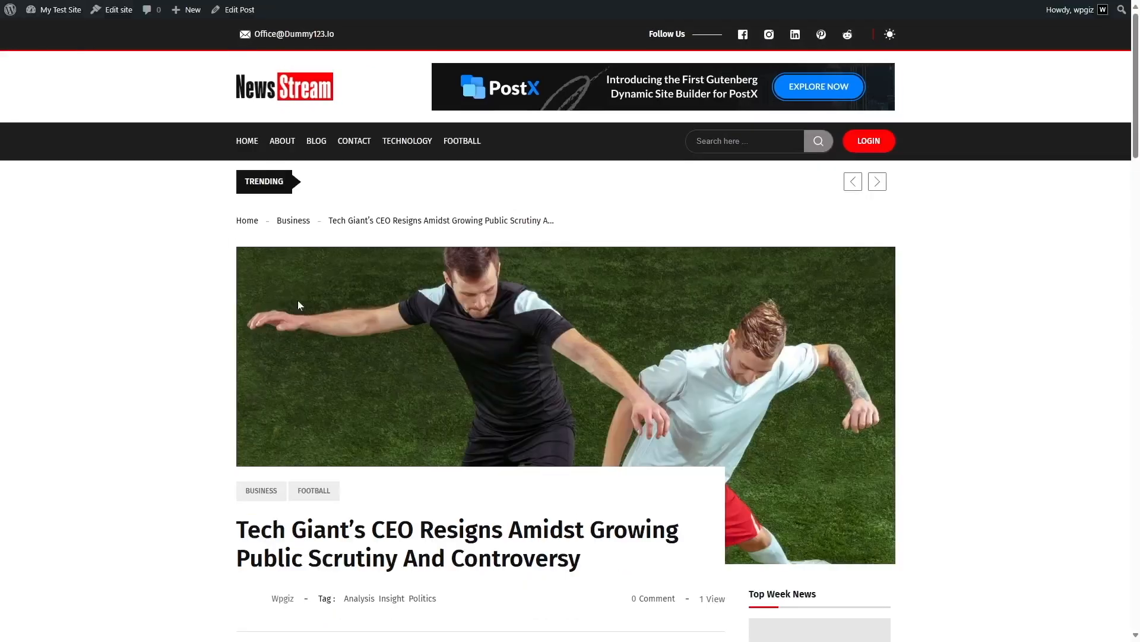
scroll(298, 291, down, 1)
scroll(298, 290, down, 4)
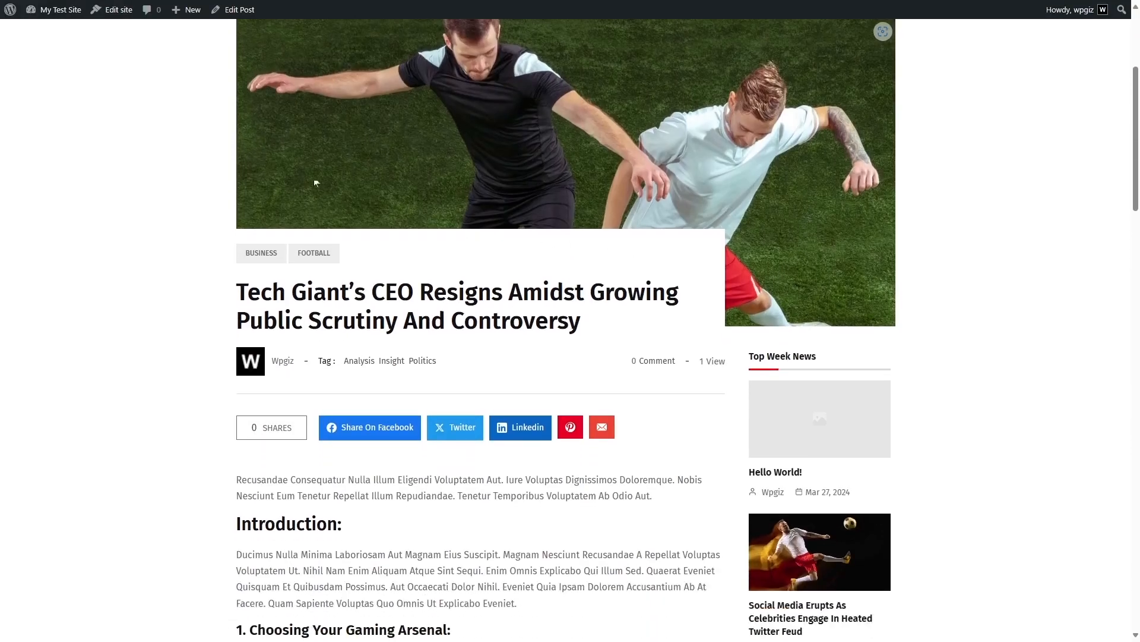
scroll(185, 184, down, 17)
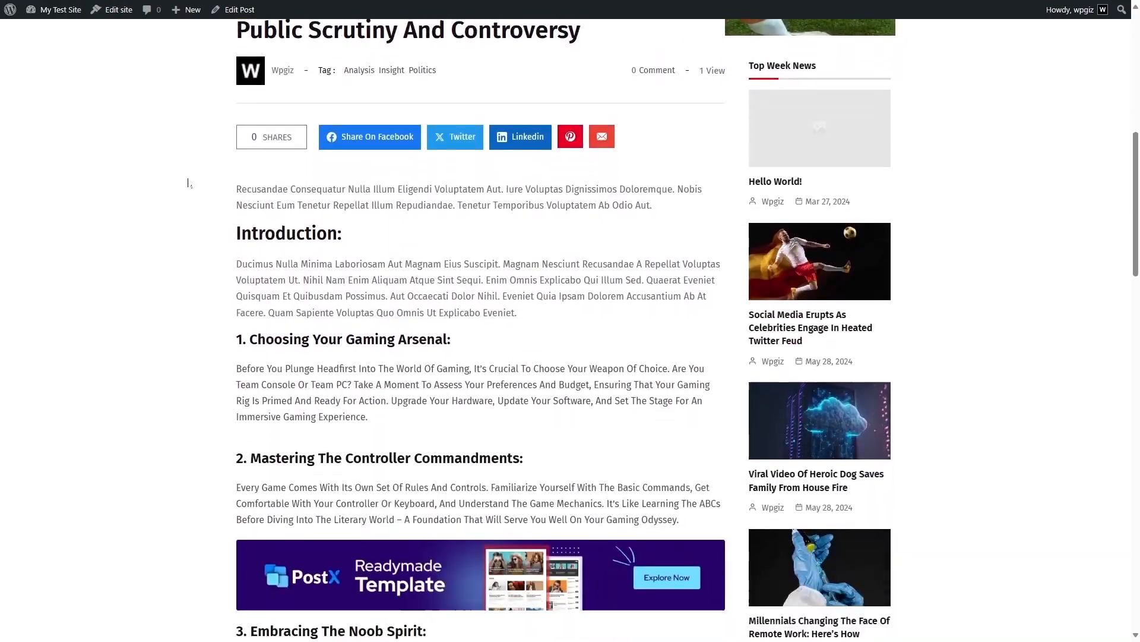
scroll(187, 183, down, 5)
scroll(186, 183, up, 20)
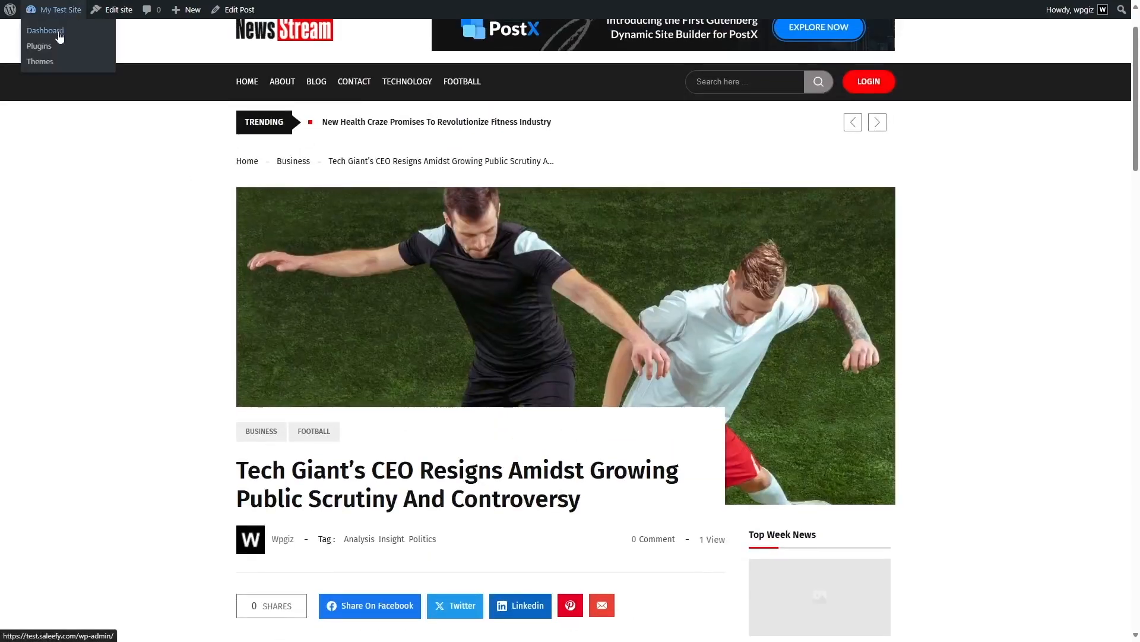
Return to the PostX Site Builder, reopen the Singular template for editing and look through its content.
click(57, 23)
click(46, 210)
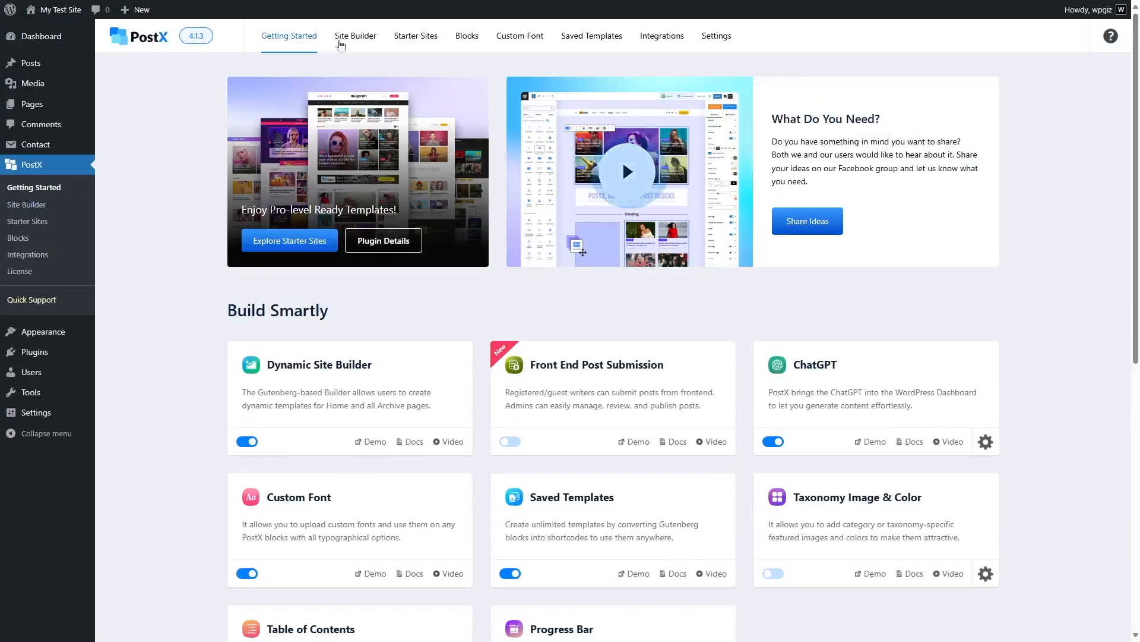
click(356, 37)
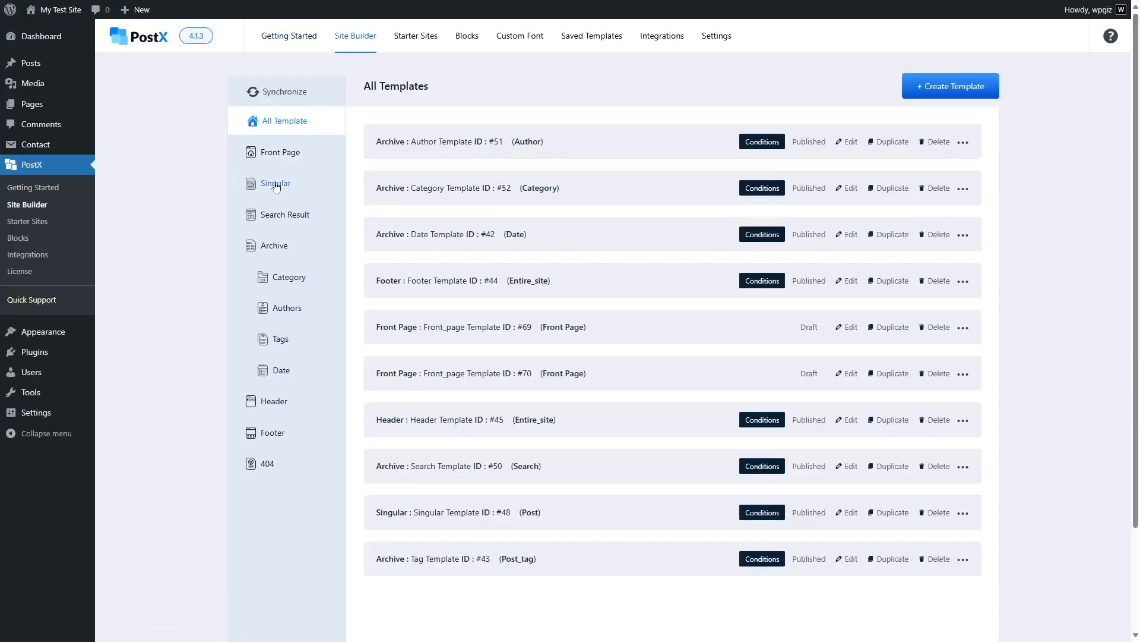
click(277, 183)
click(850, 142)
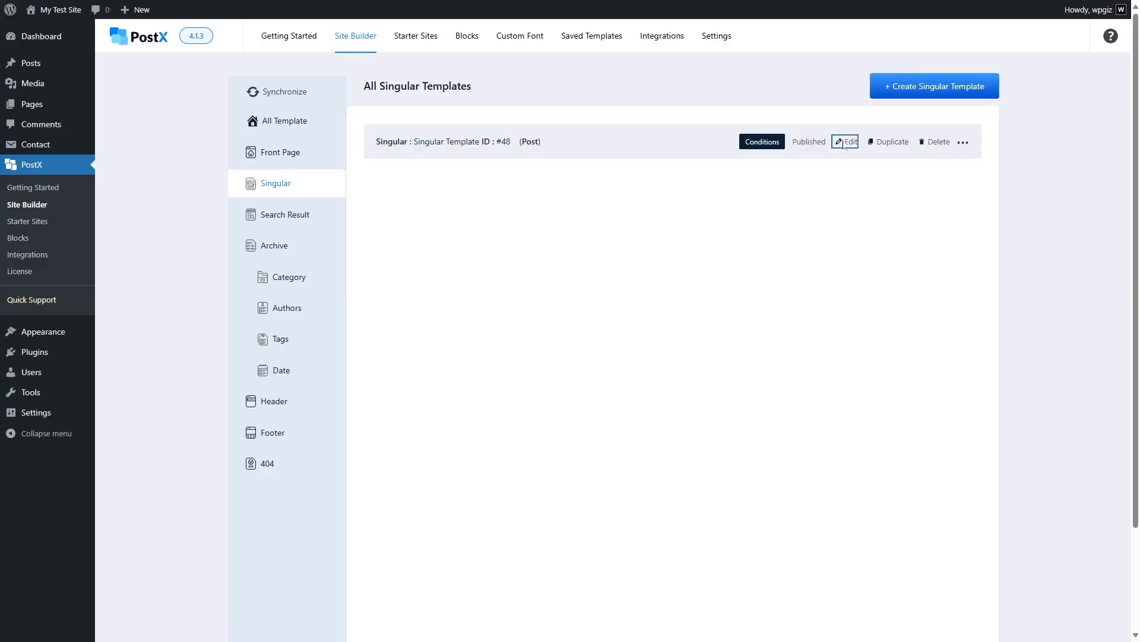
scroll(669, 186, down, 15)
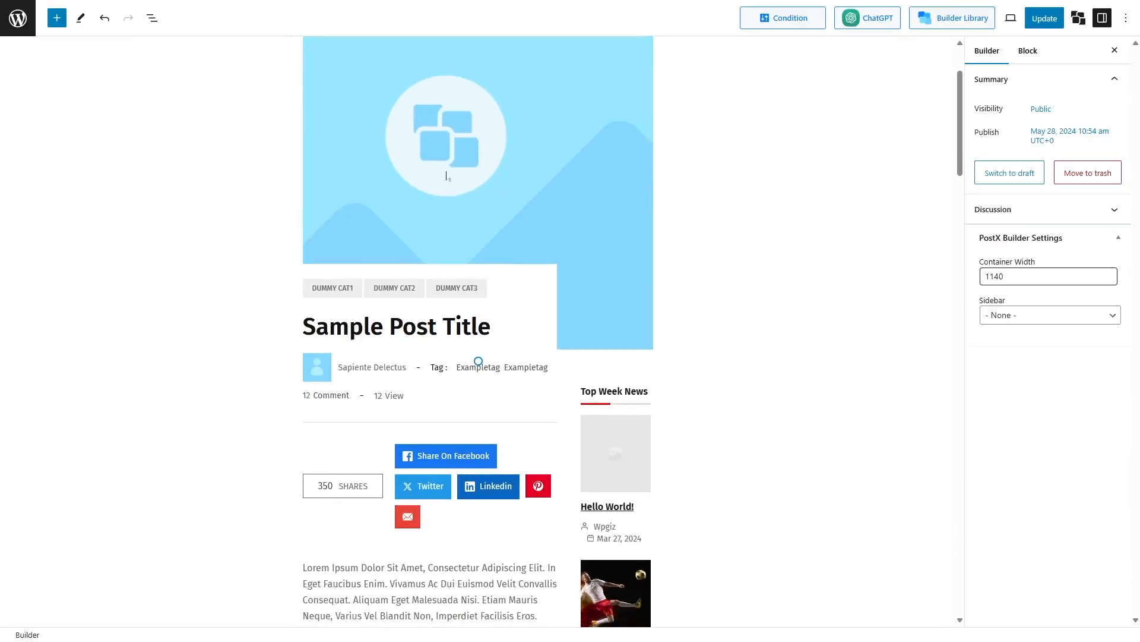
scroll(377, 270, down, 3)
scroll(788, 257, up, 15)
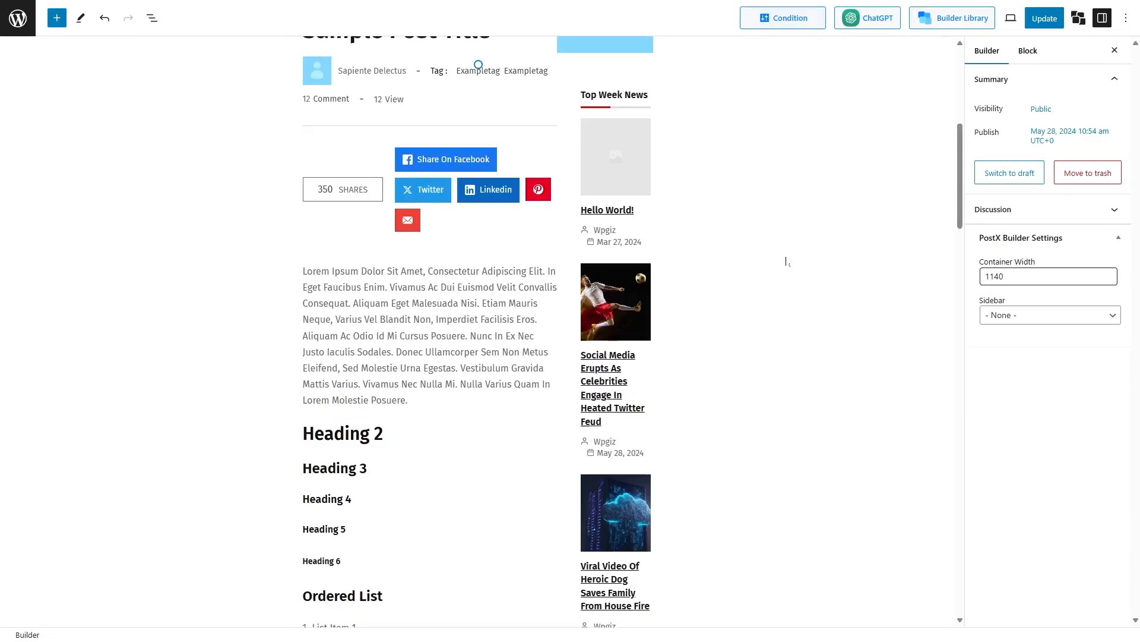
Open the Singular template's display conditions and review the include/exclude, content type and target options.
click(768, 19)
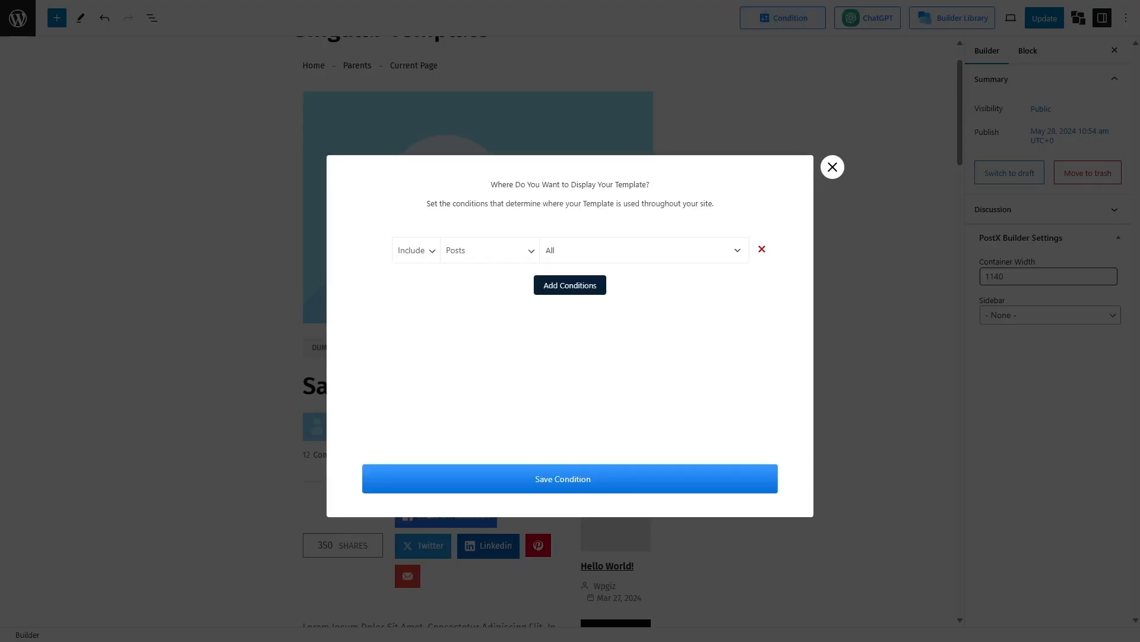
click(423, 252)
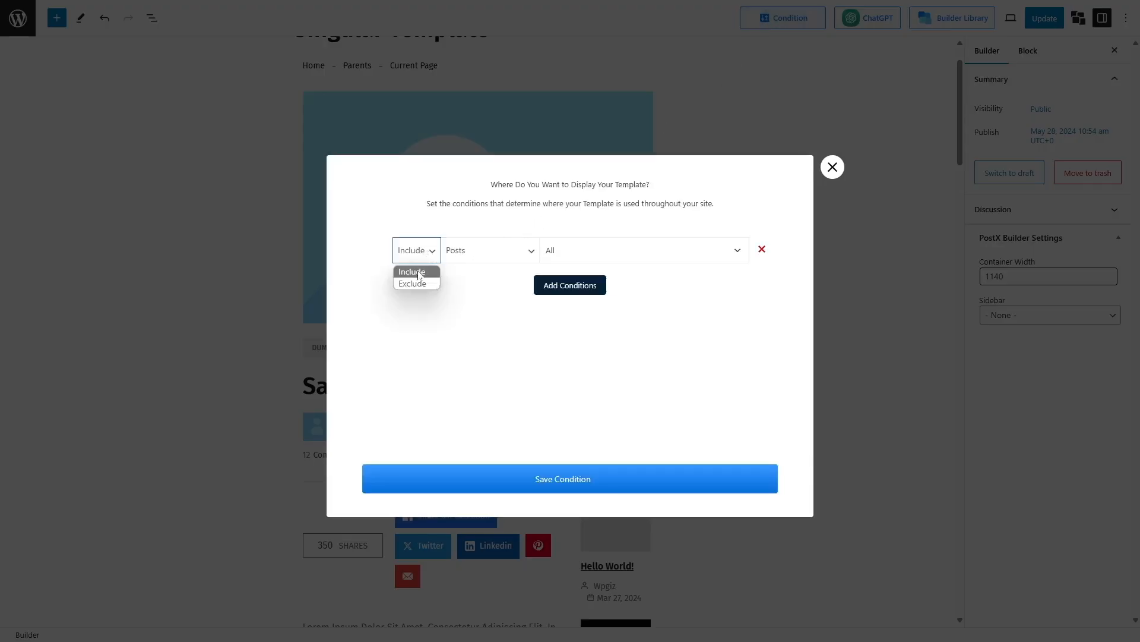
click(487, 255)
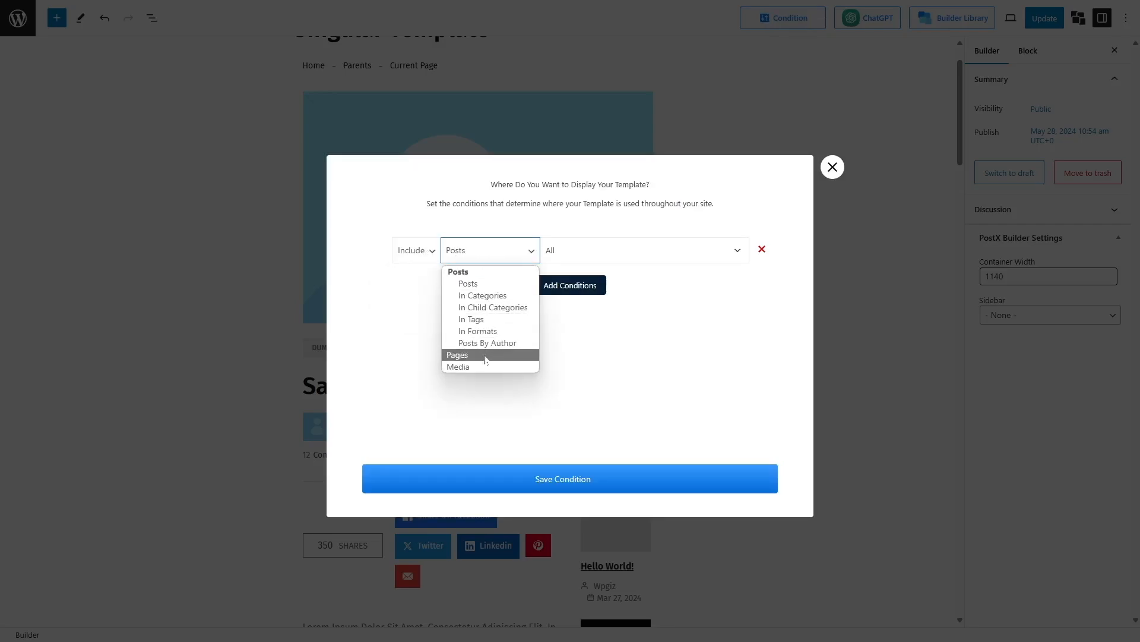
click(618, 254)
click(590, 358)
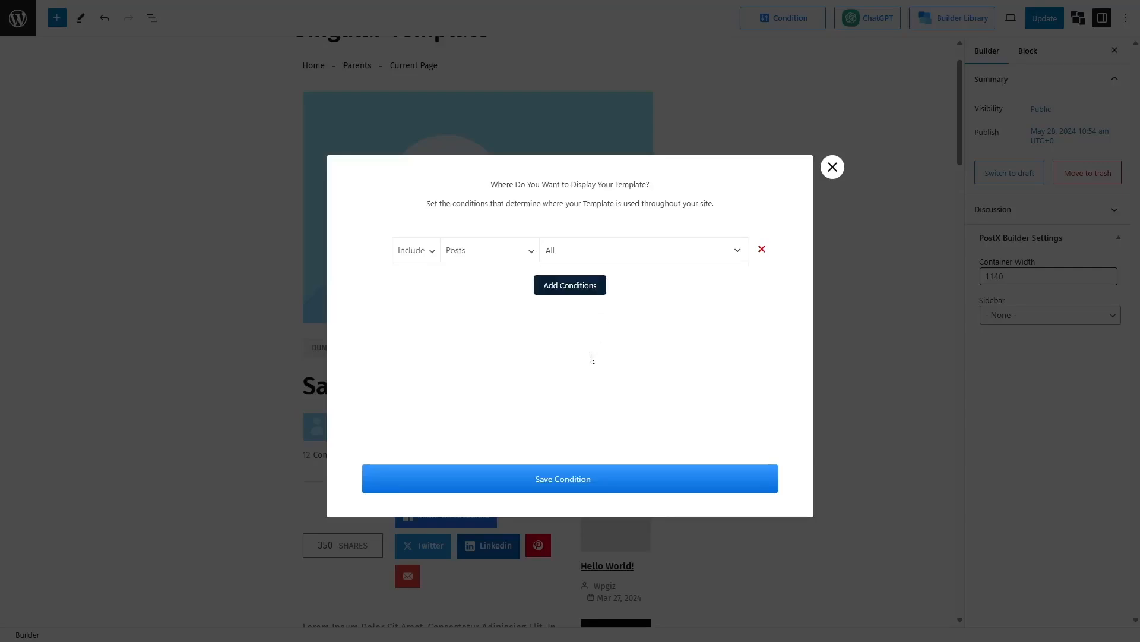
Close the Singular template's display conditions and return from the template editor to the Site Builder's full template list.
click(831, 168)
click(17, 21)
click(627, 97)
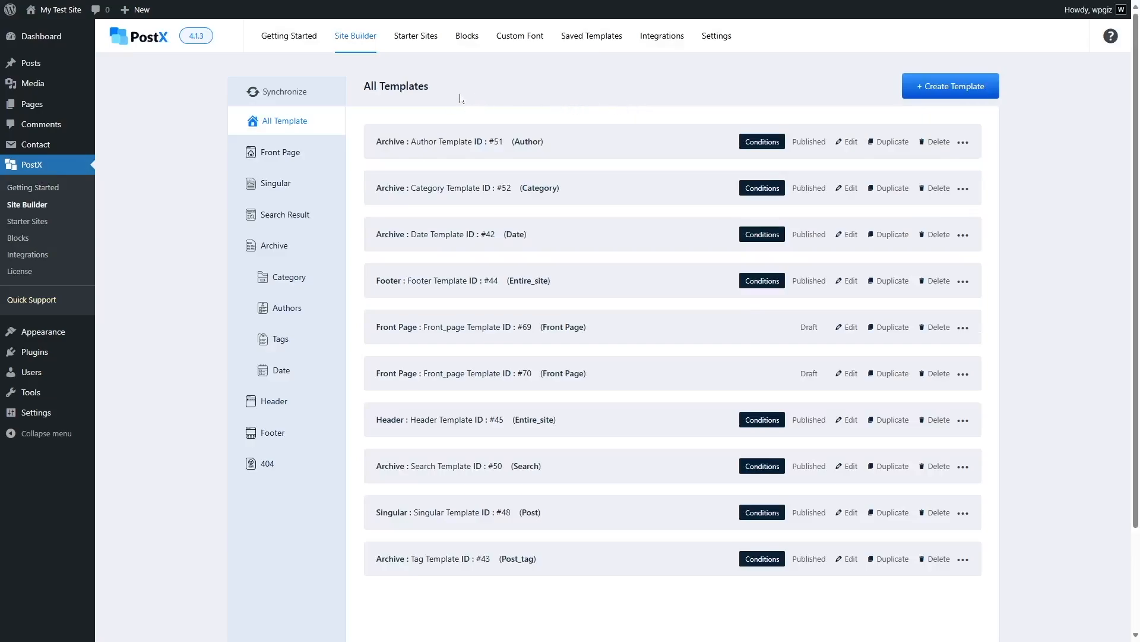
Look through the Singular, Search Result and Archive template lists, including the Category, Authors, Tags and Date archives.
click(291, 190)
click(291, 213)
click(283, 249)
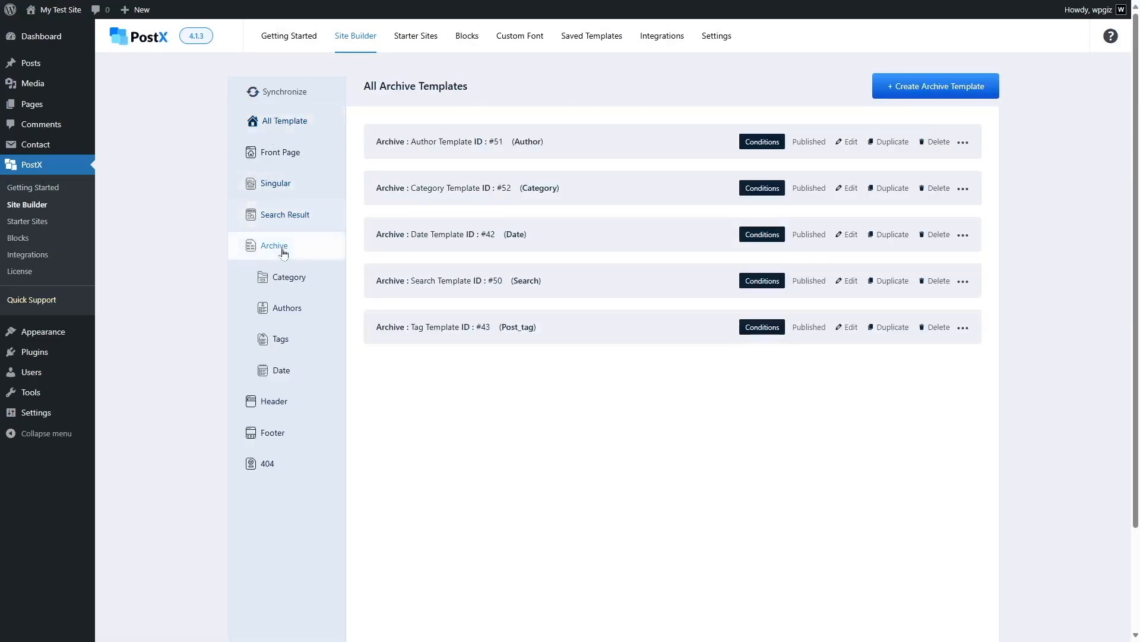
click(291, 285)
click(294, 312)
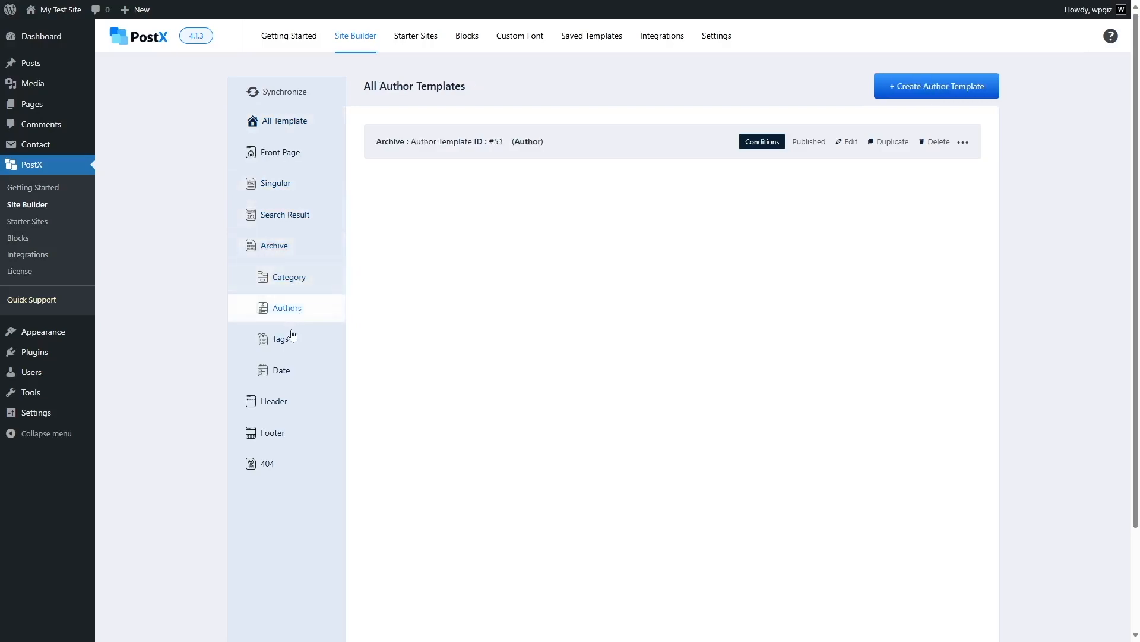
click(291, 341)
click(291, 370)
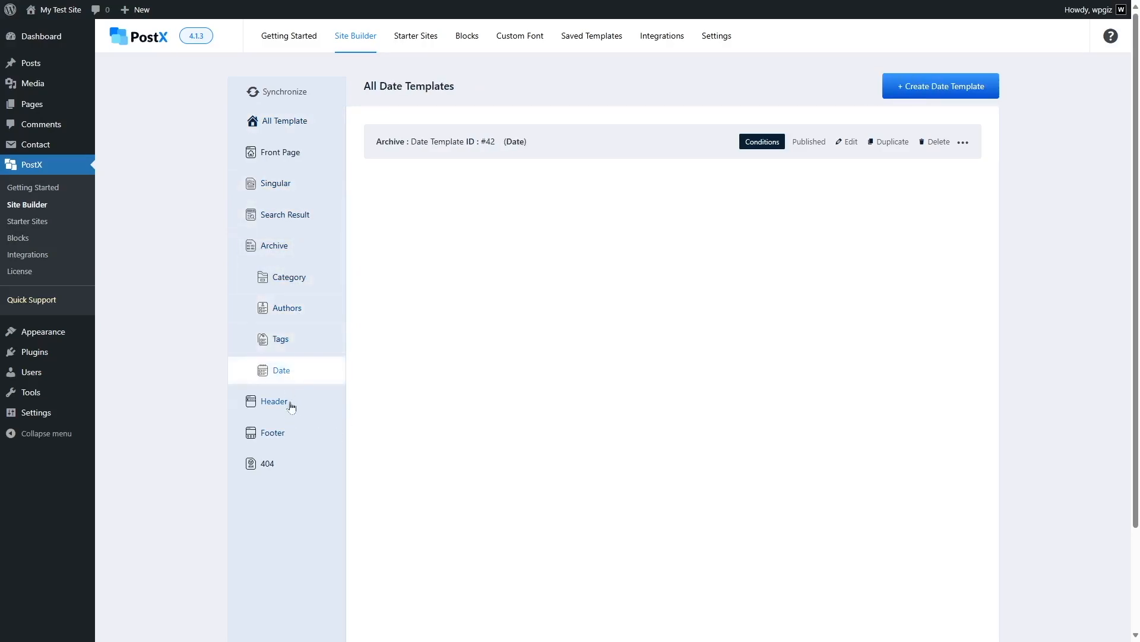
View the Header and Footer template lists and examine the premade 404 template designs available for import.
click(291, 402)
click(284, 437)
click(278, 464)
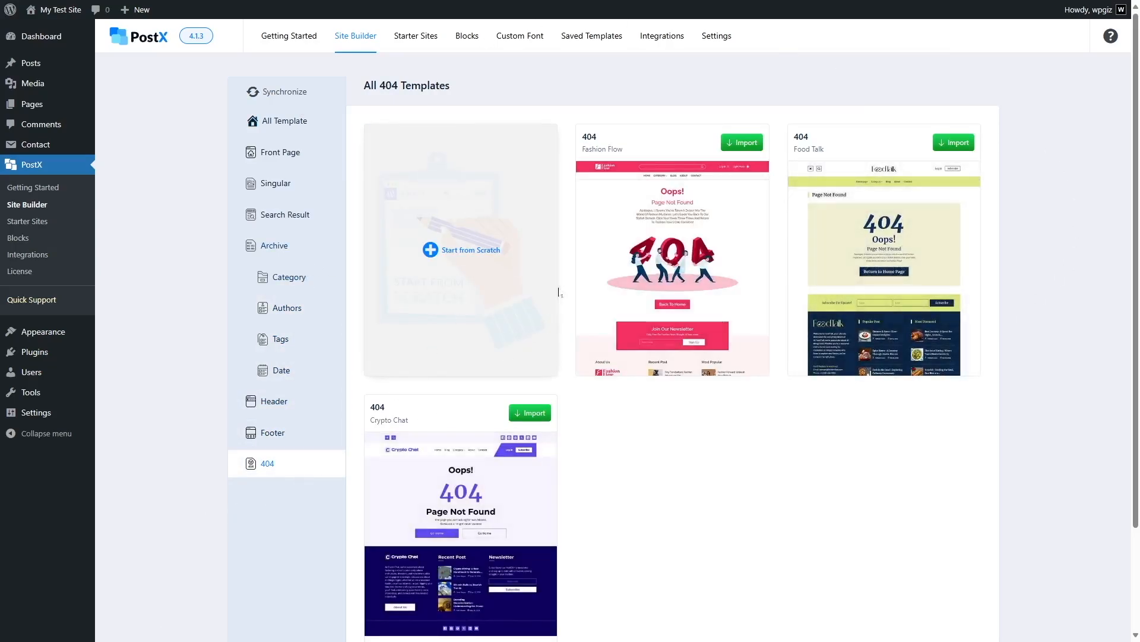
mouse_move(944, 242)
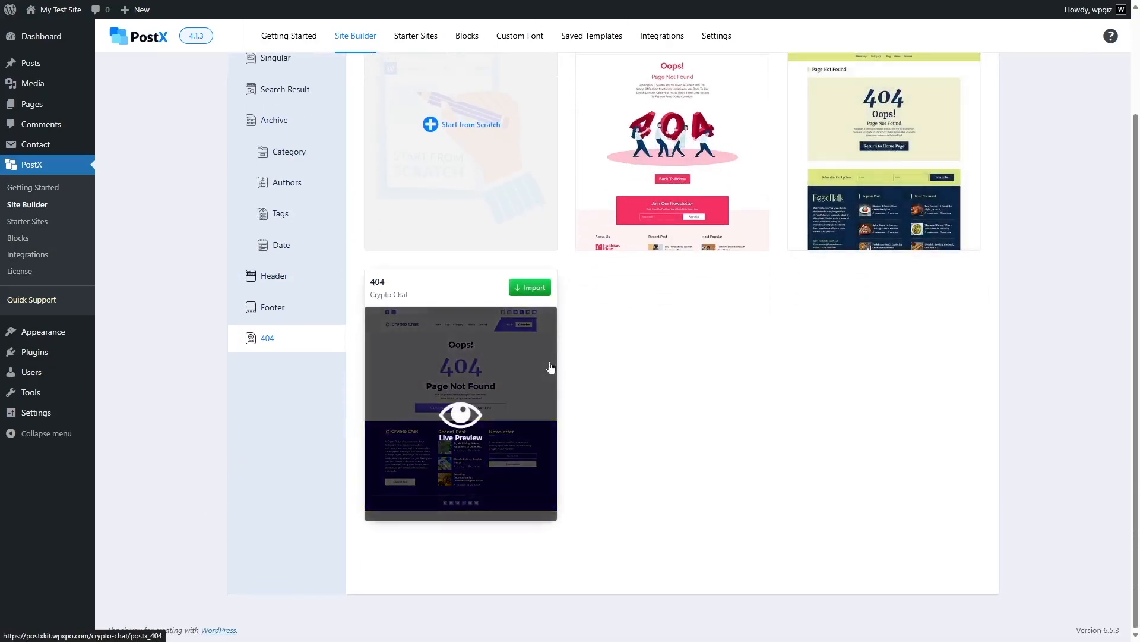
scroll(771, 198, up, 2)
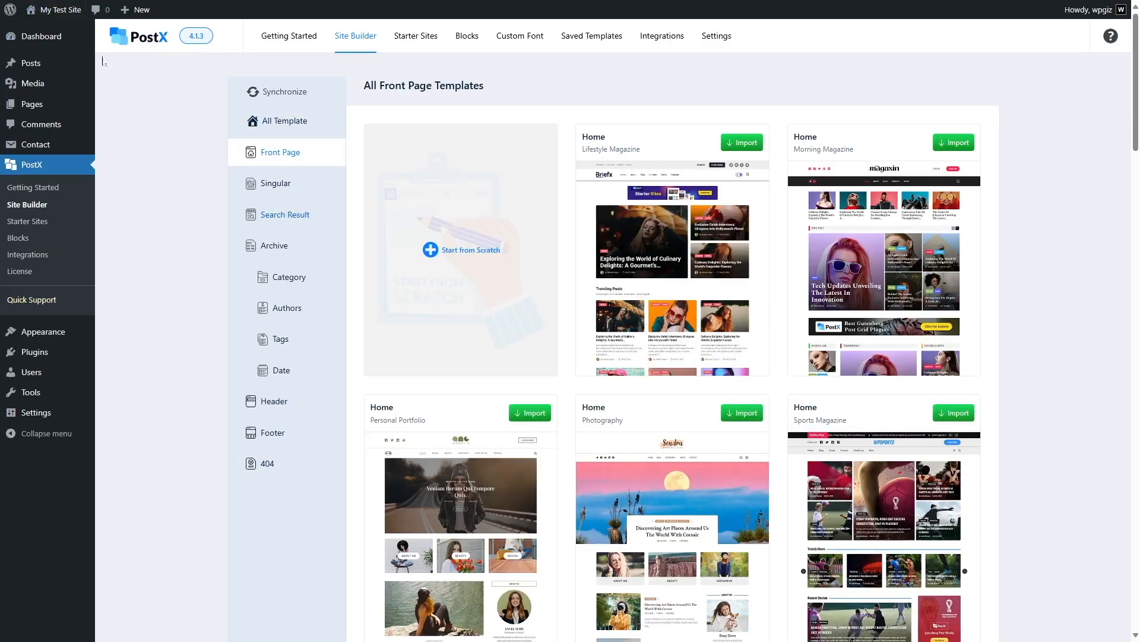
Visit the live site, open its home page for editing and bring up the Template Kits library.
click(59, 27)
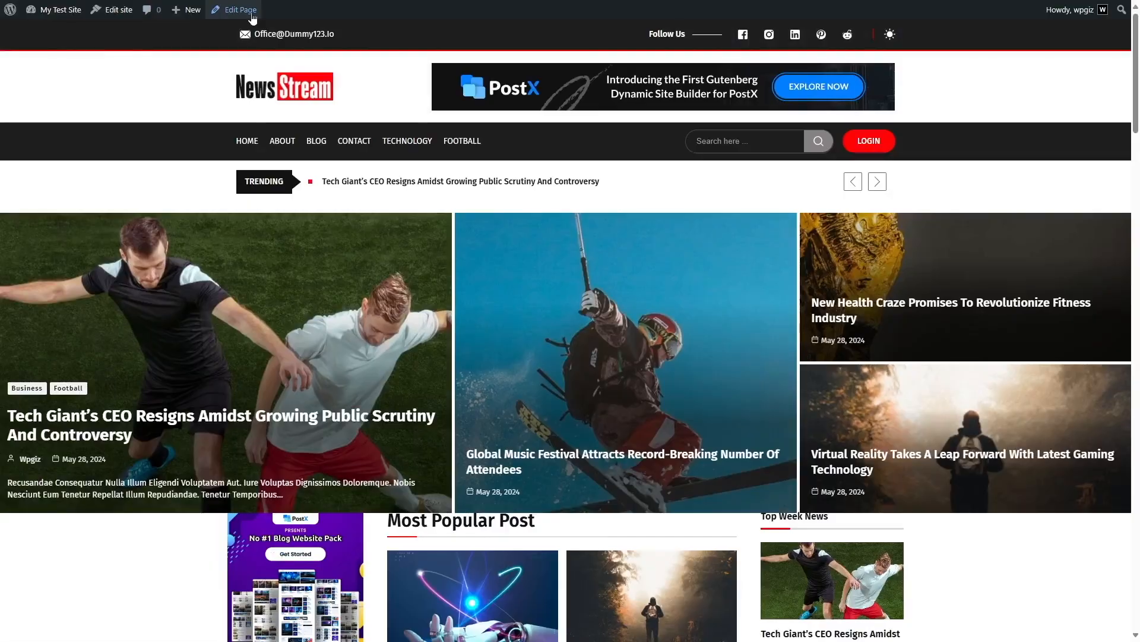
click(252, 17)
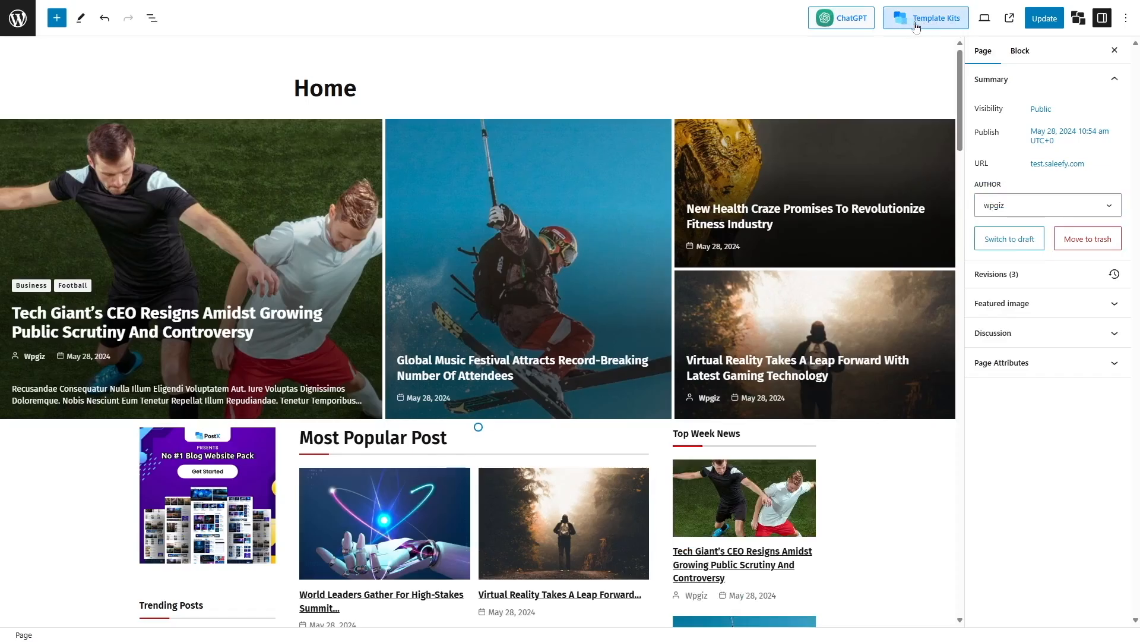
click(934, 25)
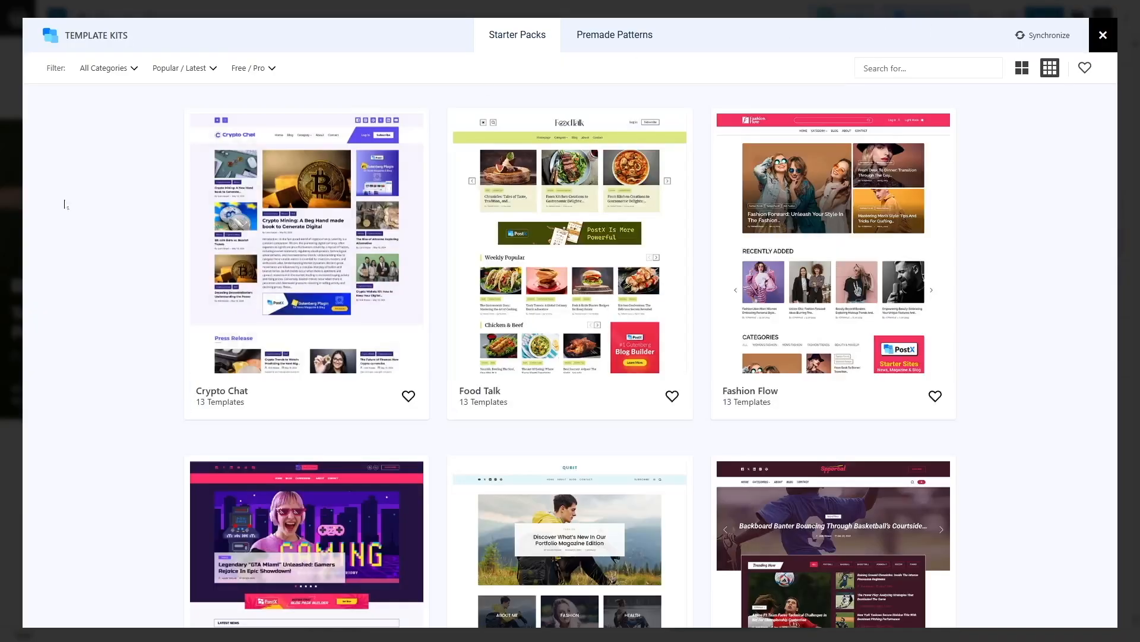
Browse the available starter packs in the Template Kits library through to Lifestyle Magazine and return to the beginning.
scroll(571, 242, down, 5)
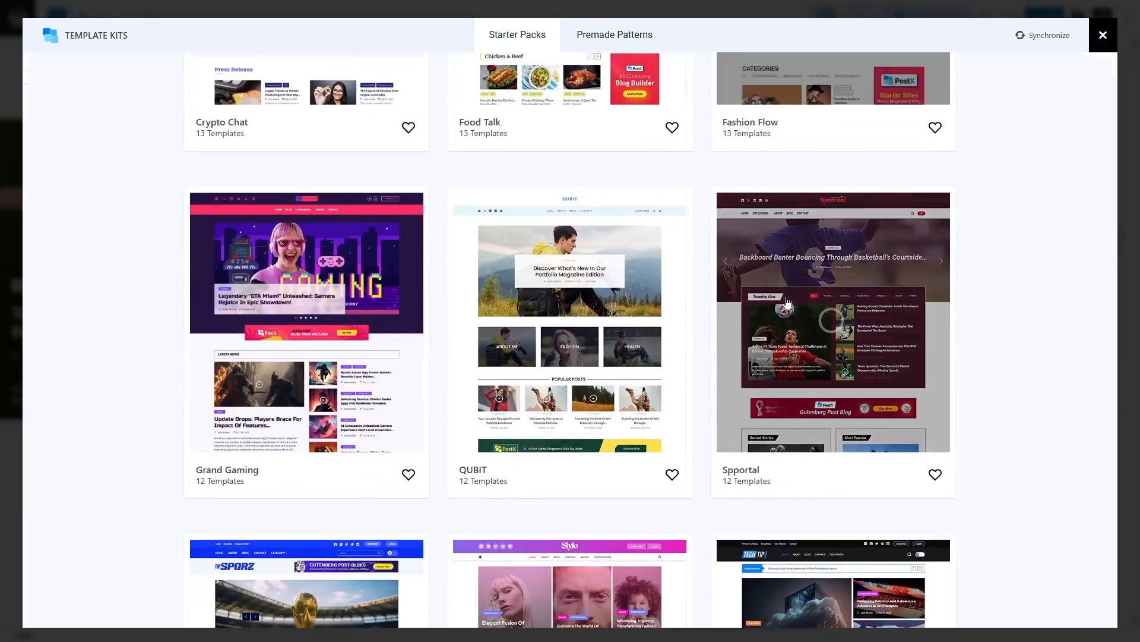
scroll(787, 303, down, 14)
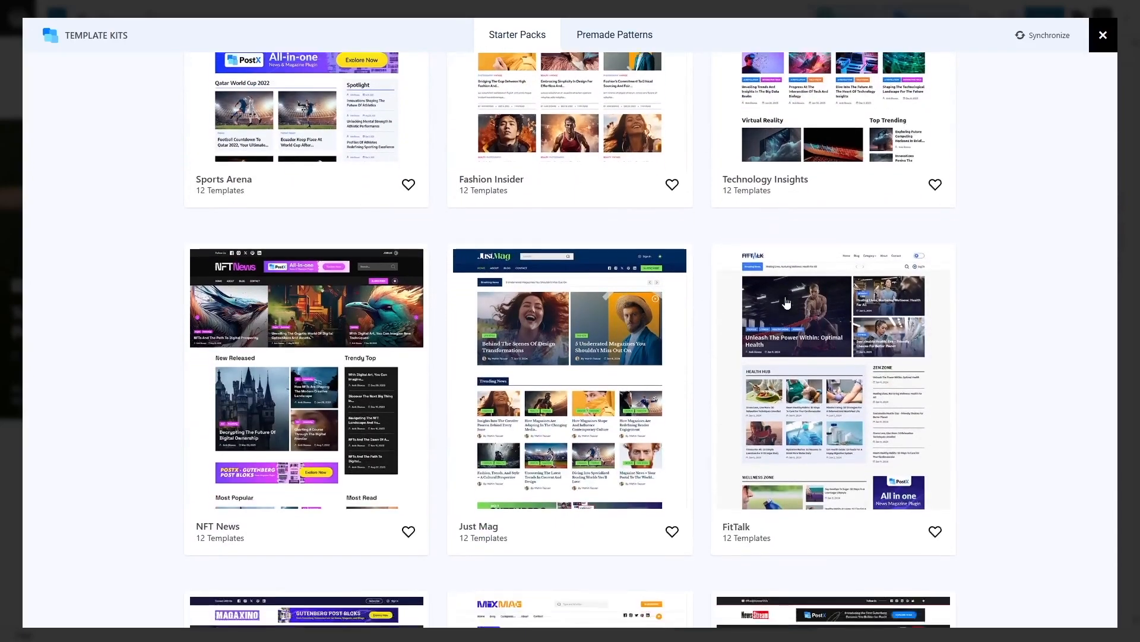
scroll(787, 303, down, 15)
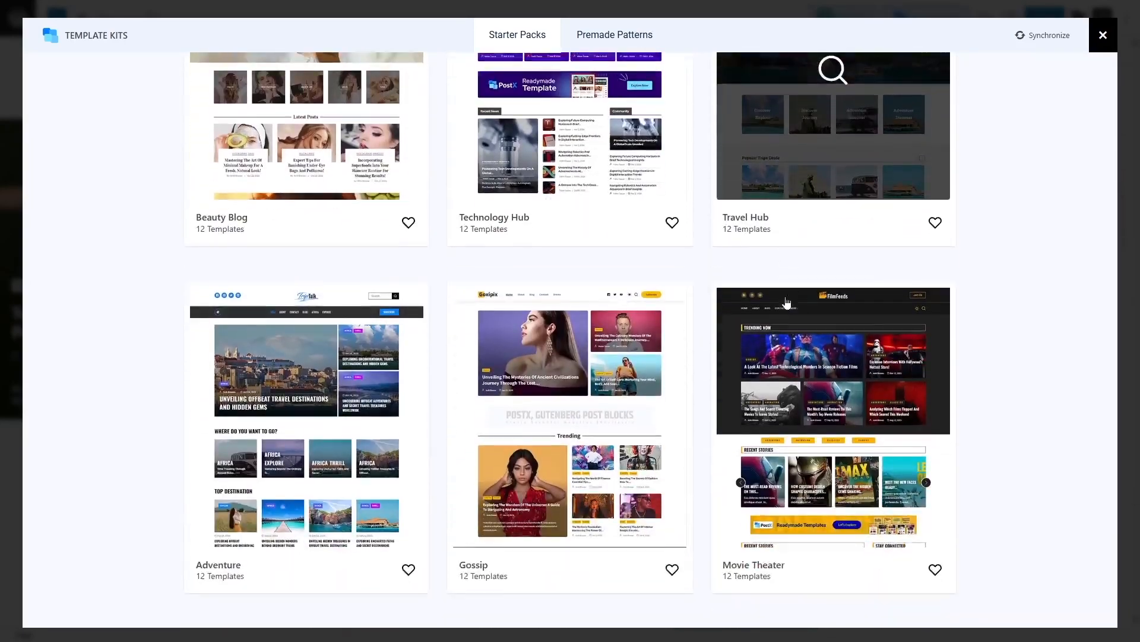
scroll(787, 303, down, 10)
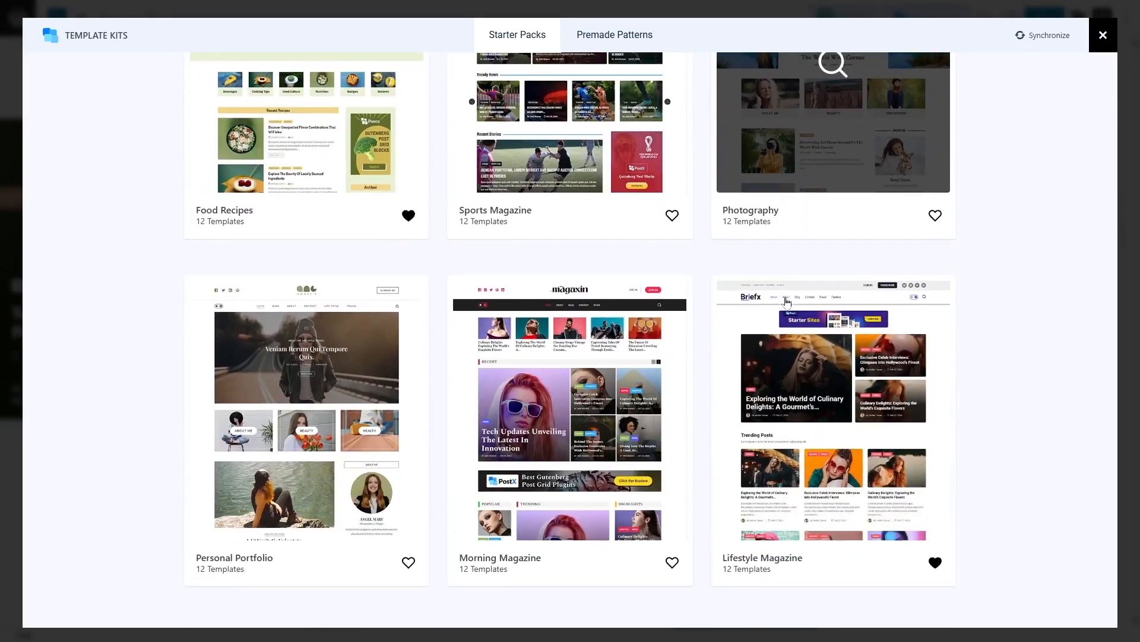
scroll(787, 301, up, 20)
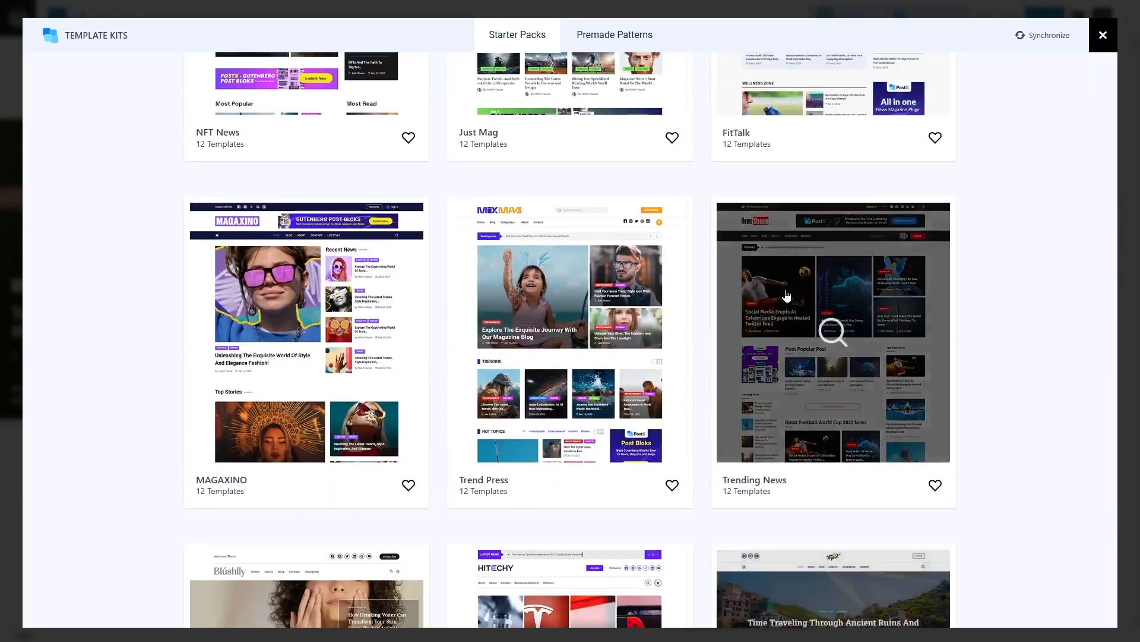
scroll(787, 294, up, 10)
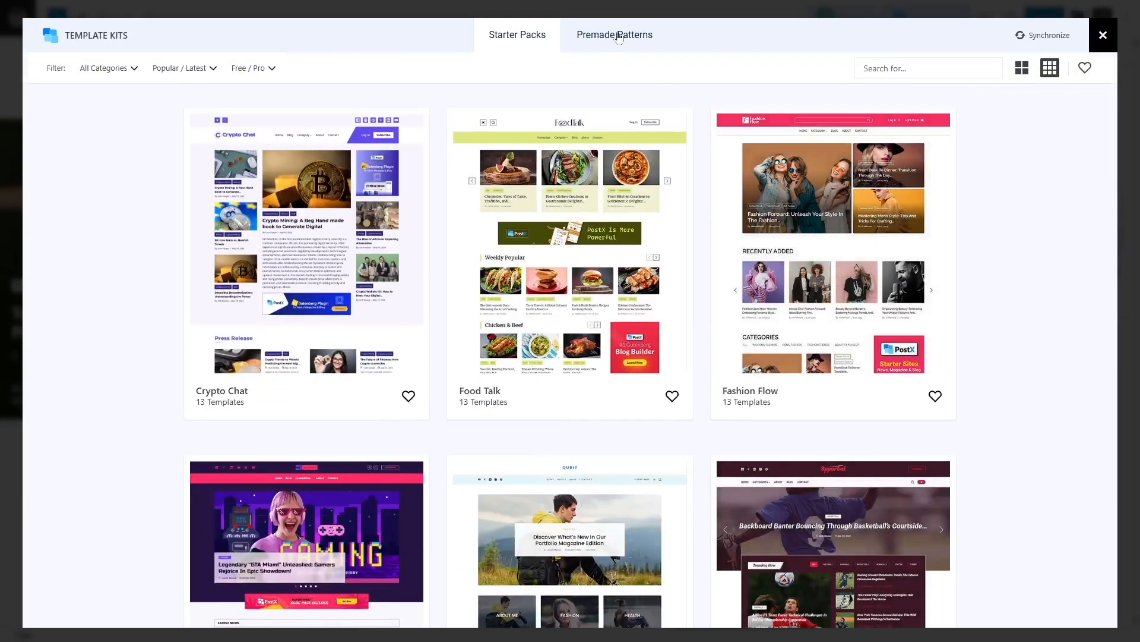
Switch the Template Kits library to Premade Patterns and browse the Search and List pattern styles.
click(605, 38)
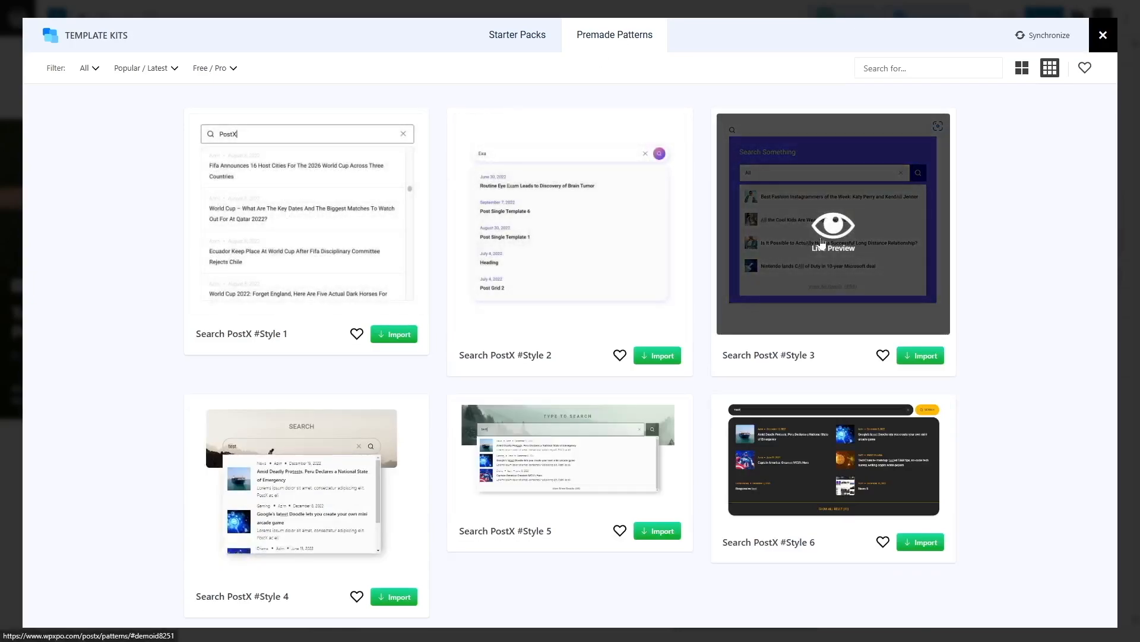
scroll(819, 246, down, 4)
scroll(806, 257, up, 4)
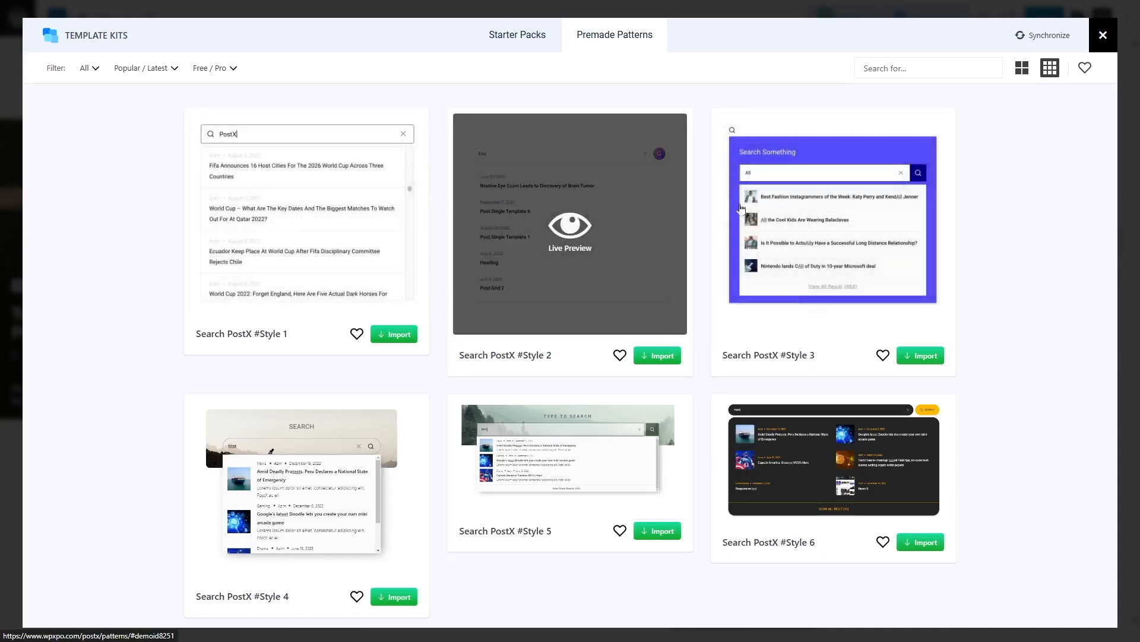
scroll(512, 235, down, 1)
scroll(512, 235, down, 2)
scroll(594, 225, down, 2)
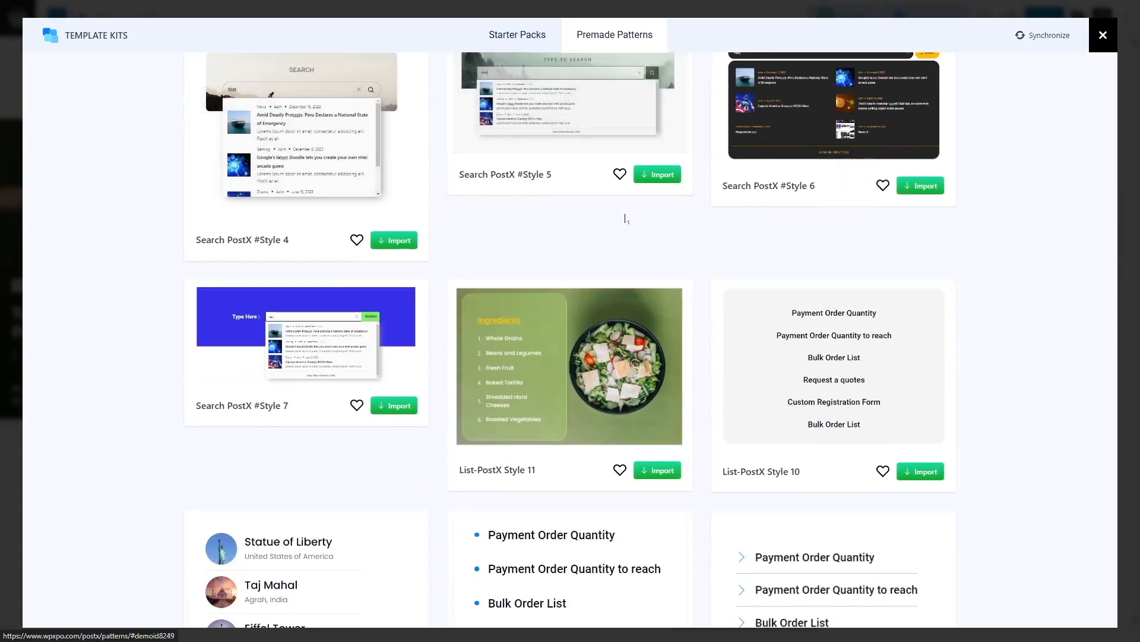
scroll(625, 219, down, 3)
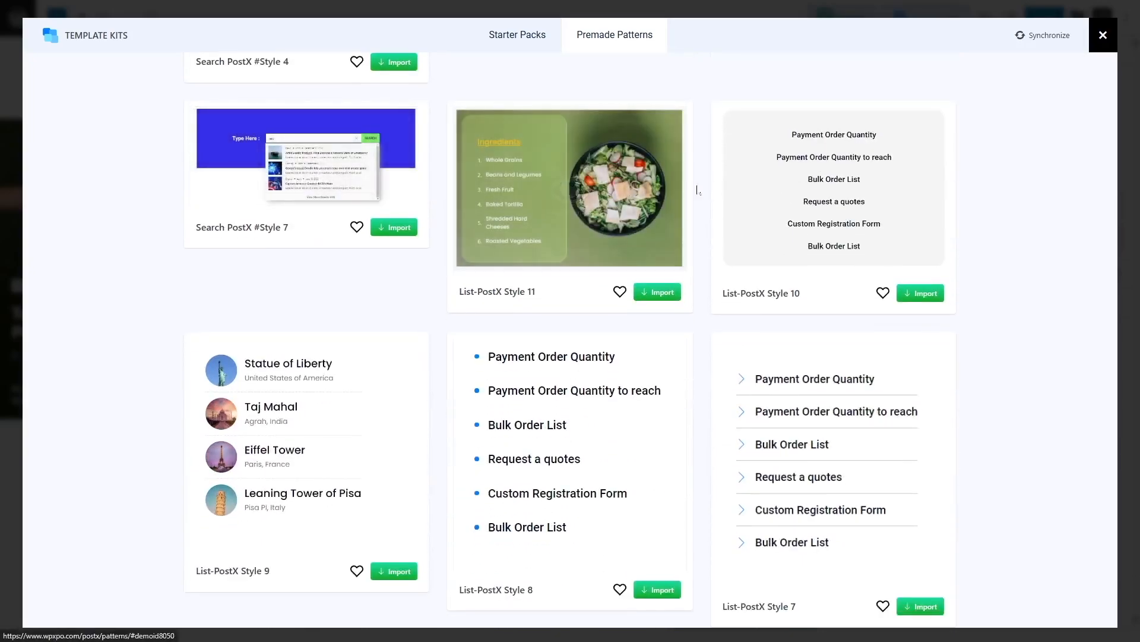
scroll(715, 248, down, 4)
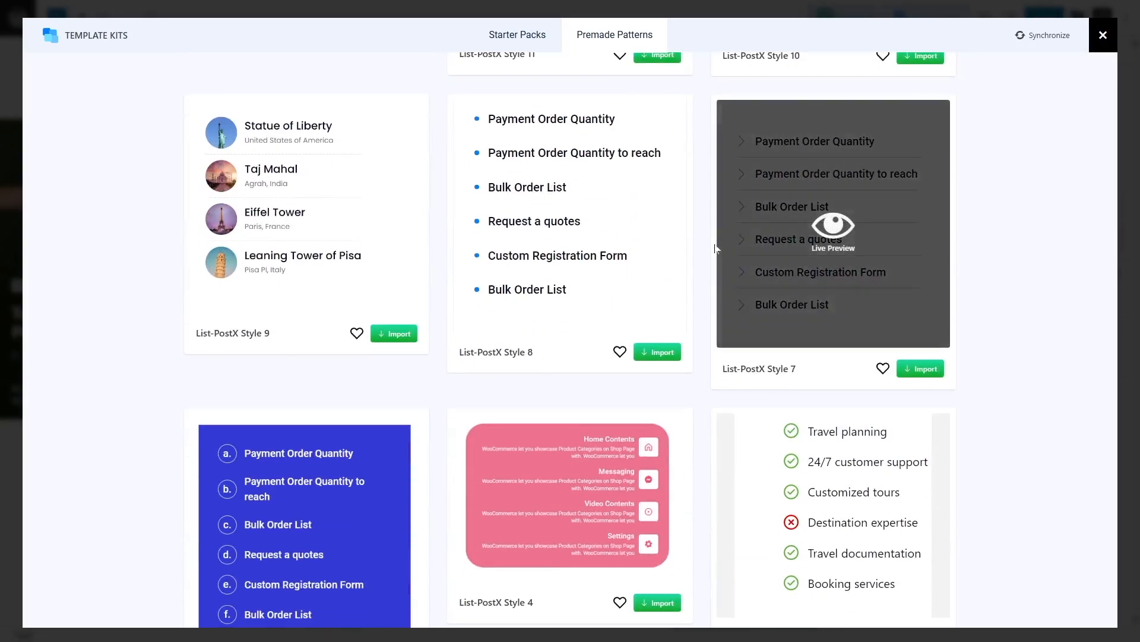
scroll(707, 249, down, 11)
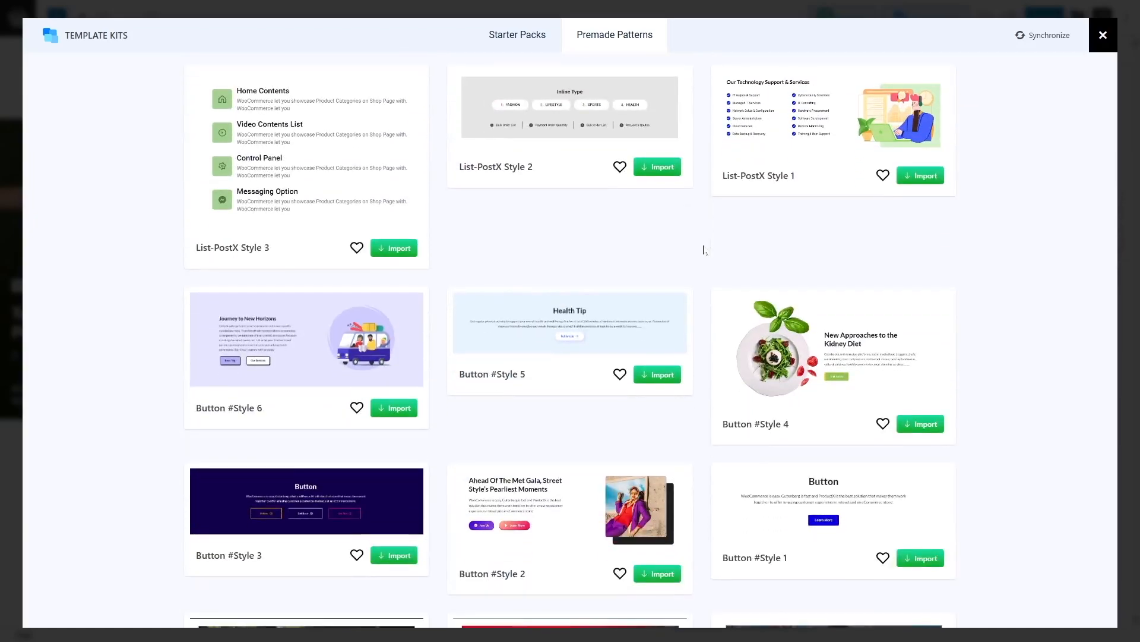
Examine the Button, Blog Post Slider, News Ticker and Post List patterns and return to the beginning of the patterns.
scroll(704, 249, down, 4)
scroll(420, 236, up, 2)
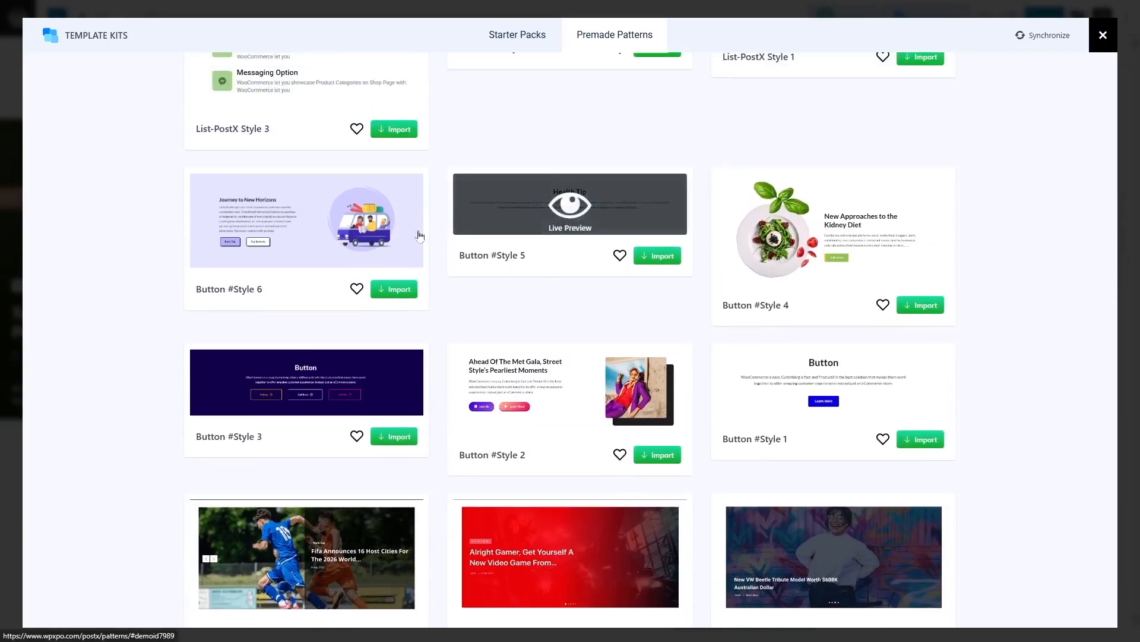
scroll(801, 119, down, 3)
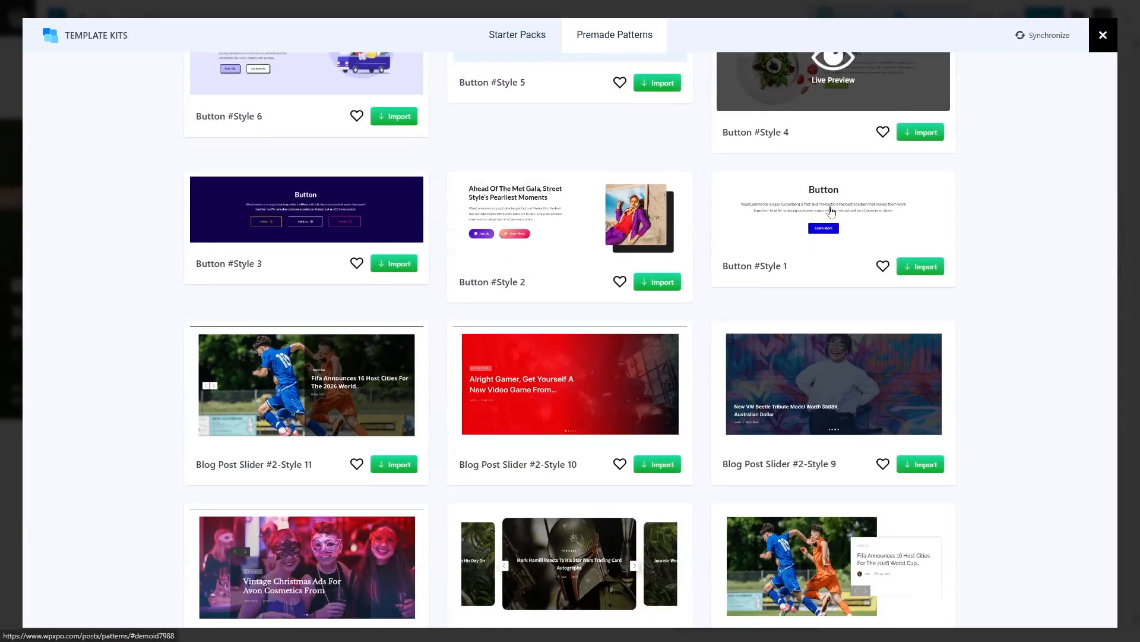
scroll(822, 236, down, 4)
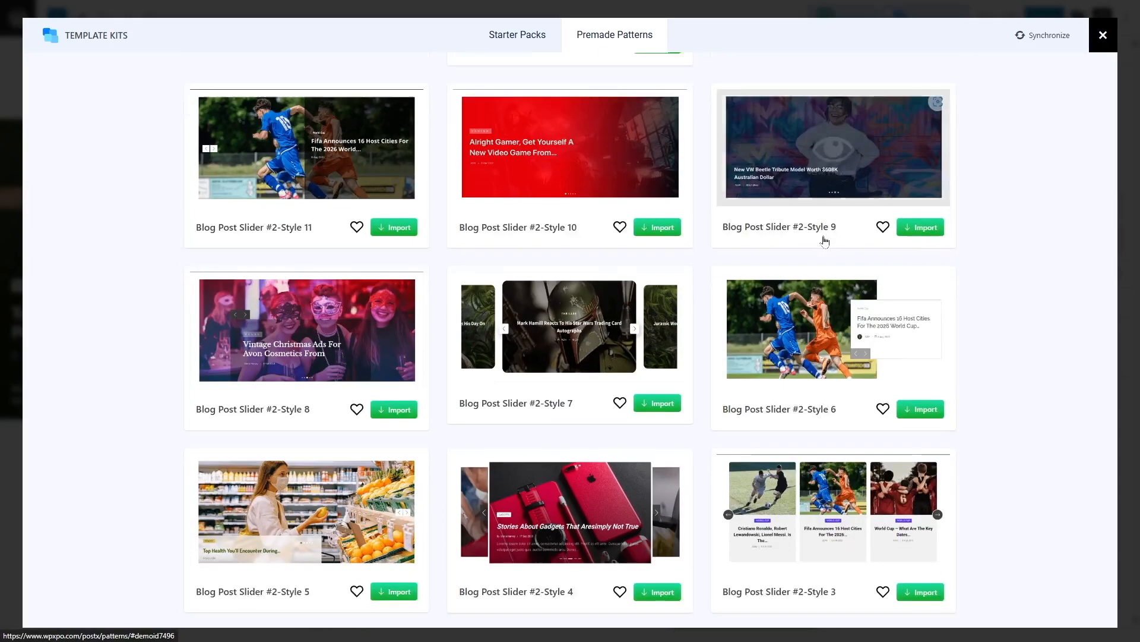
scroll(579, 350, down, 10)
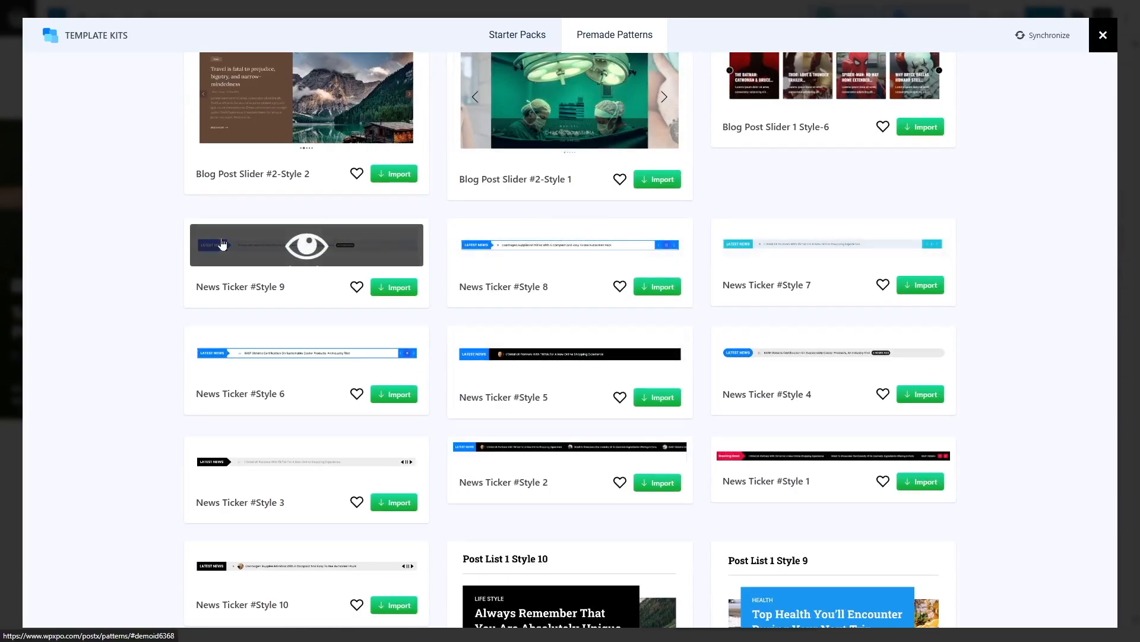
scroll(1010, 422, down, 6)
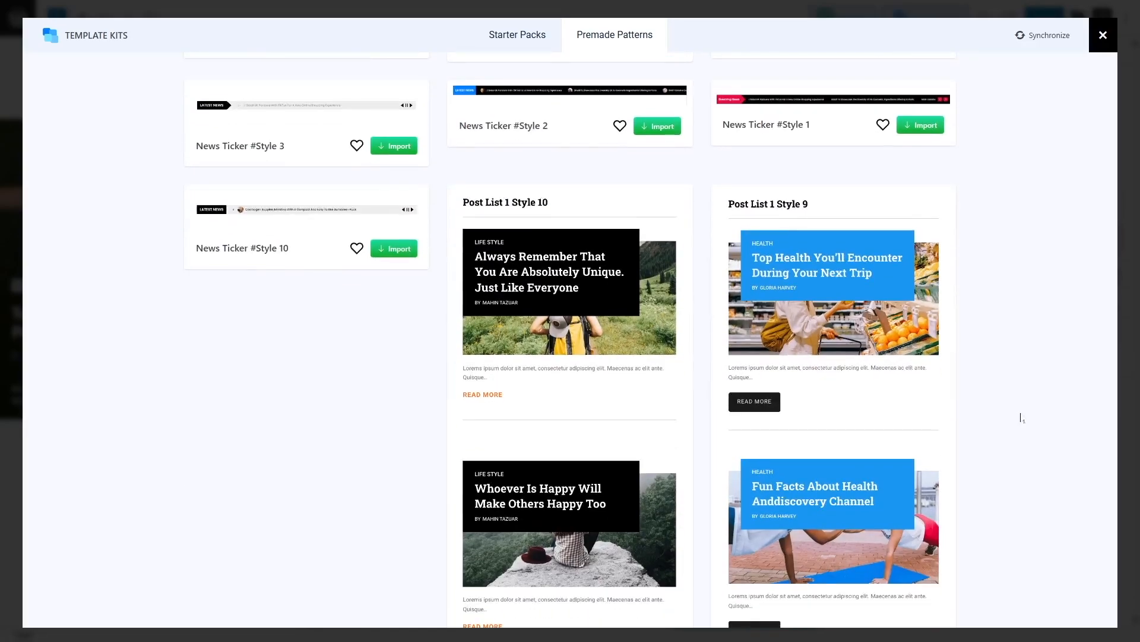
scroll(1017, 415, down, 5)
scroll(1017, 415, up, 7)
scroll(1012, 400, down, 10)
scroll(1013, 400, up, 6)
scroll(1016, 400, up, 6)
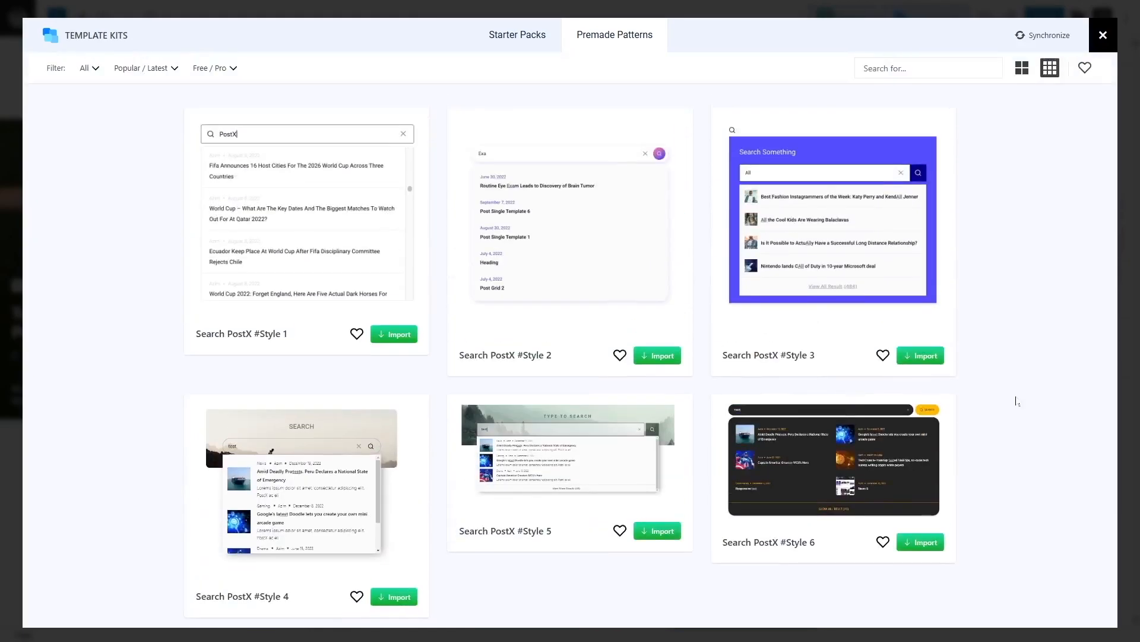
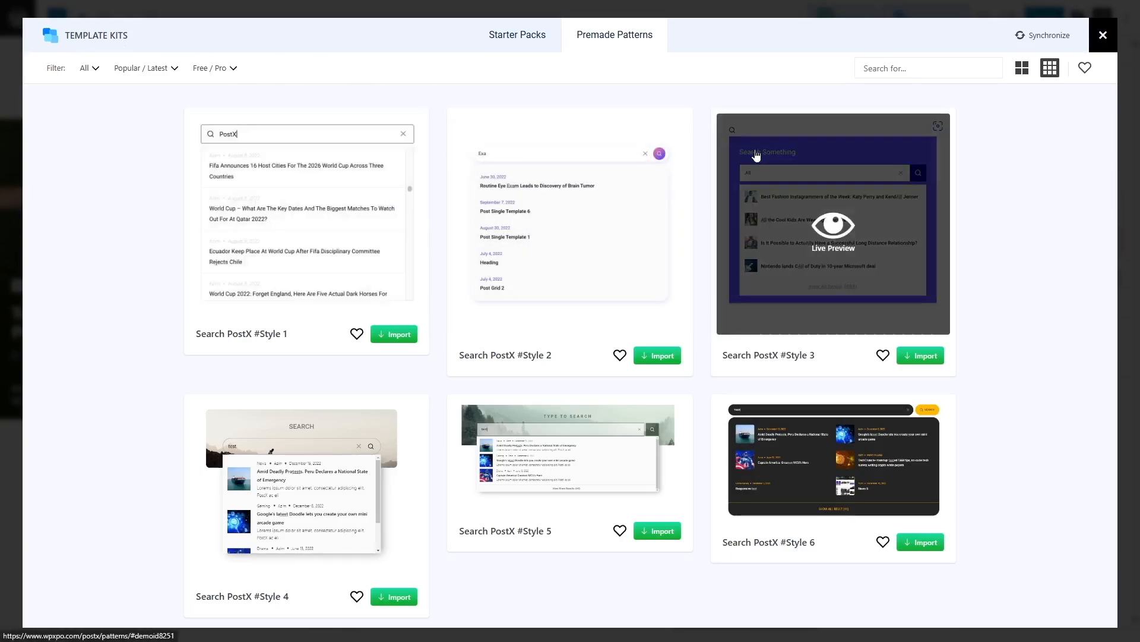
Try the Template Kits library's favourites, two- and three-column layout and search options, and close the library.
click(1086, 71)
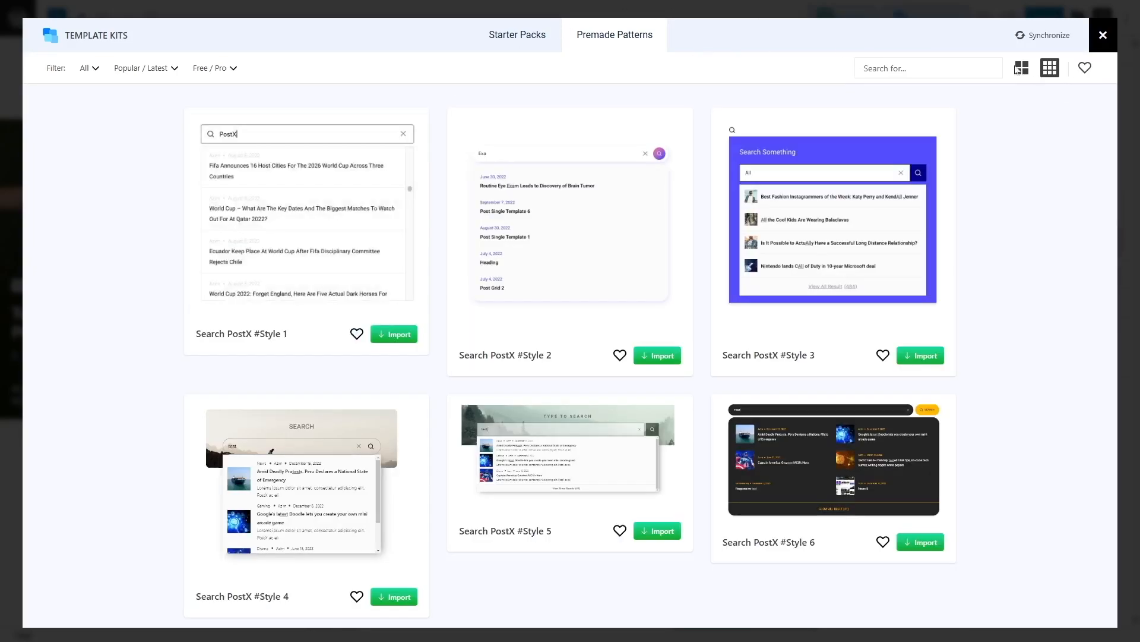
click(1021, 69)
click(1048, 70)
click(928, 68)
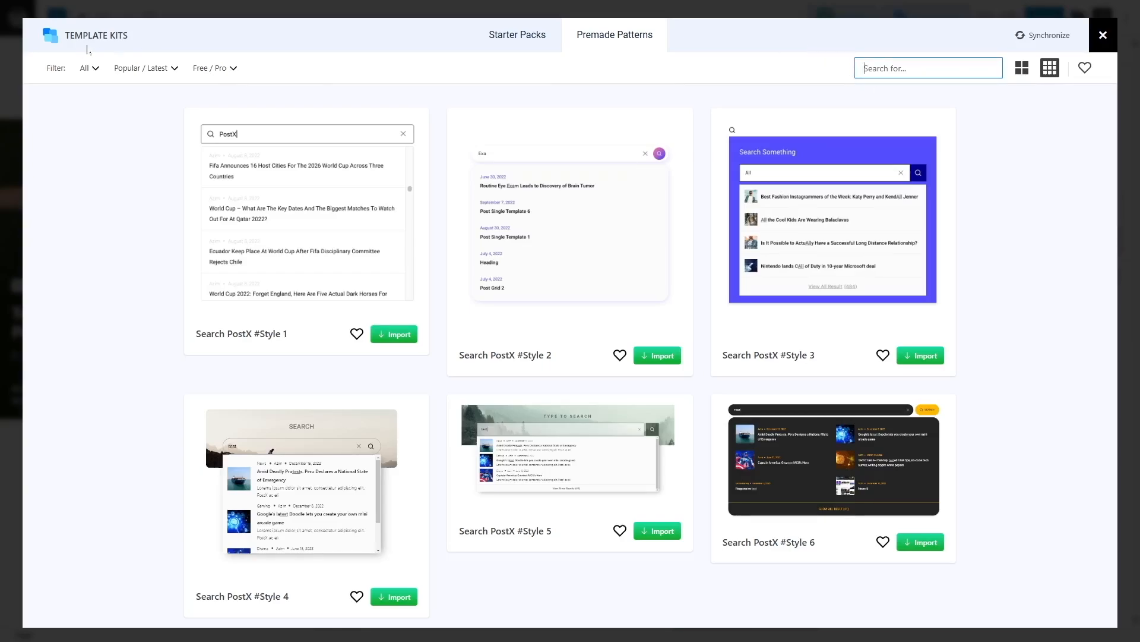
click(1114, 38)
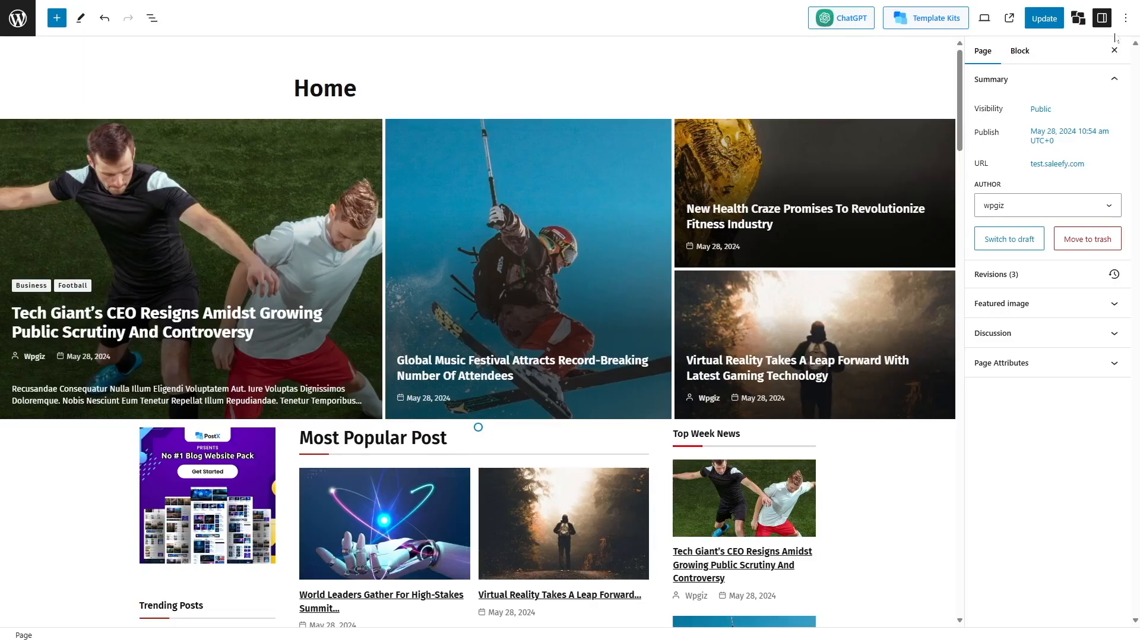
Open the ChatGPT assistant for the home page and examine its prompt field and writing style, tone and language options.
click(844, 23)
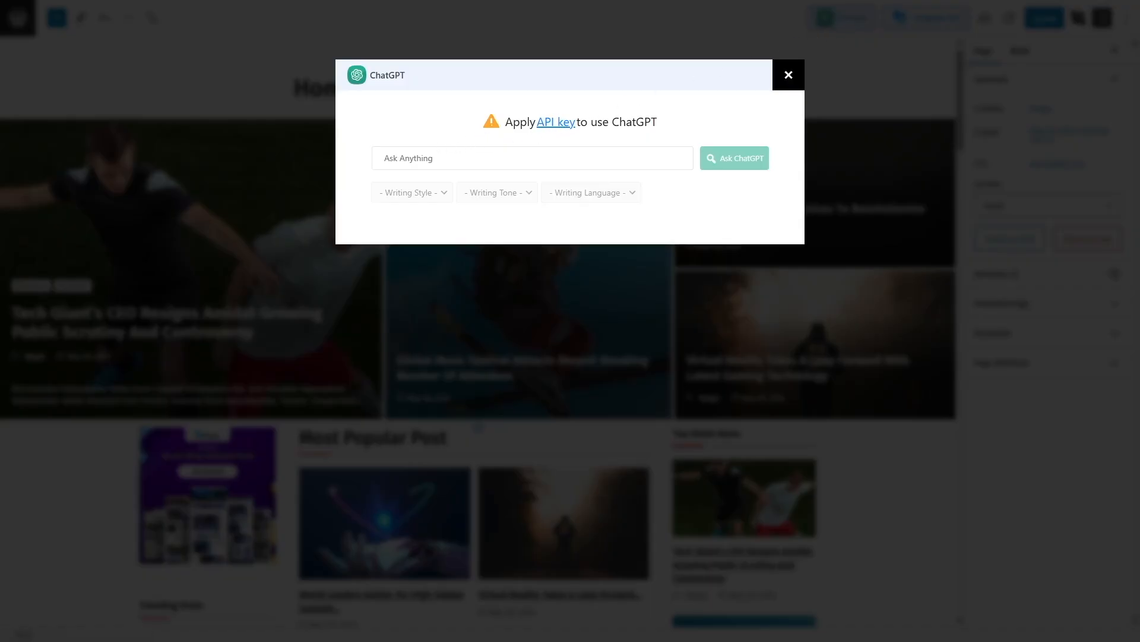
click(789, 74)
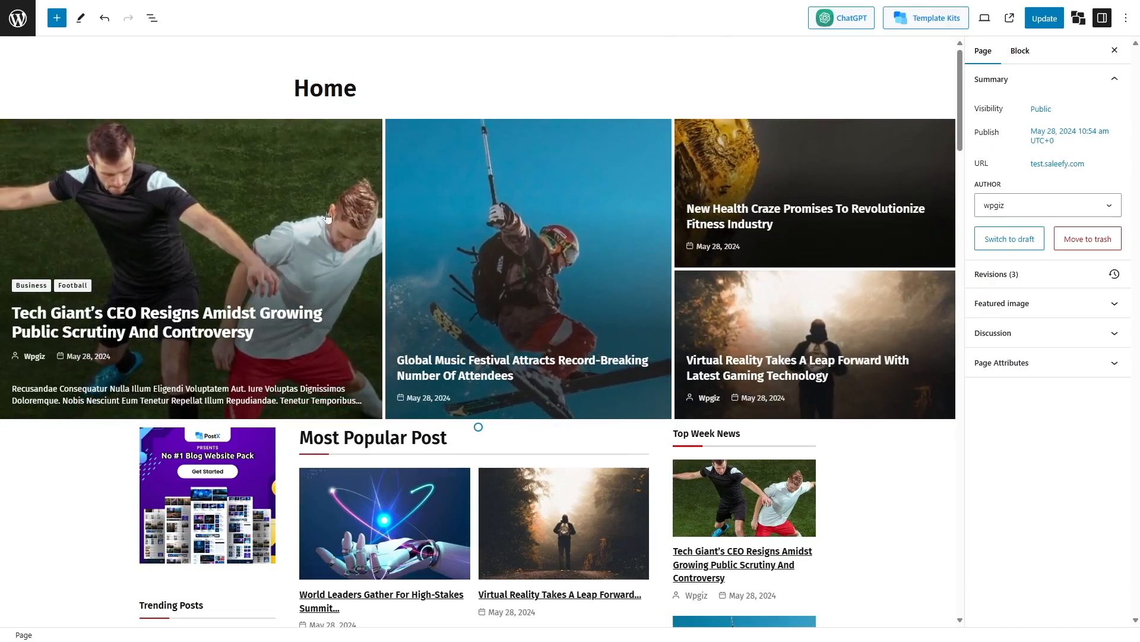
click(871, 20)
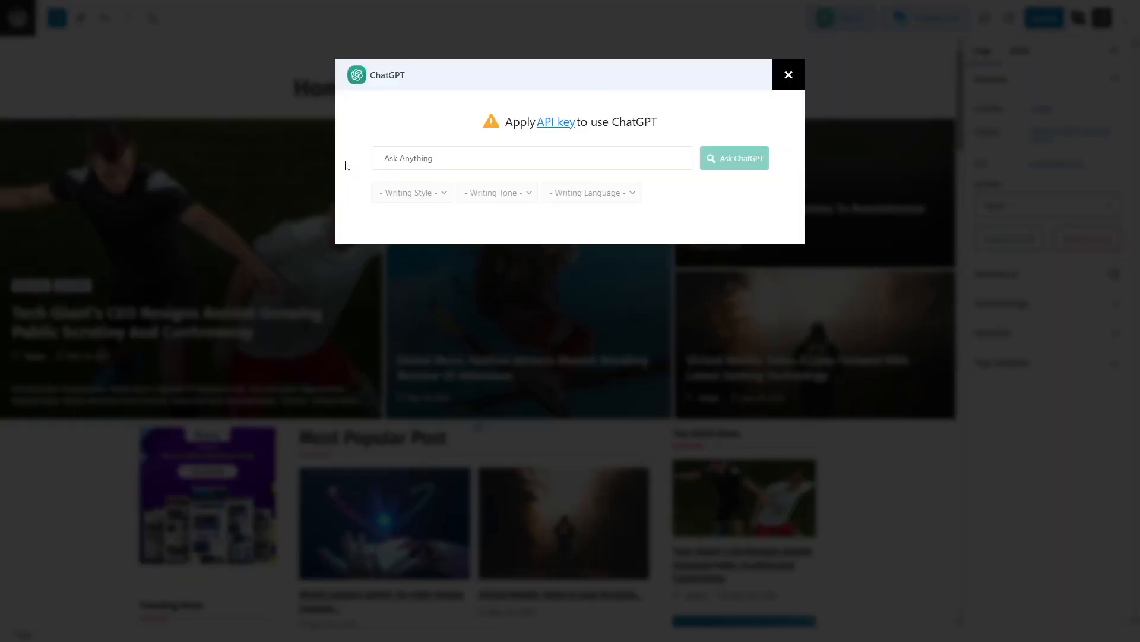
Reopen the ChatGPT assistant, fill in Normal style, Friendly tone, English and the prompt "Give me a new title idea for my blog", and close it.
key(Escape)
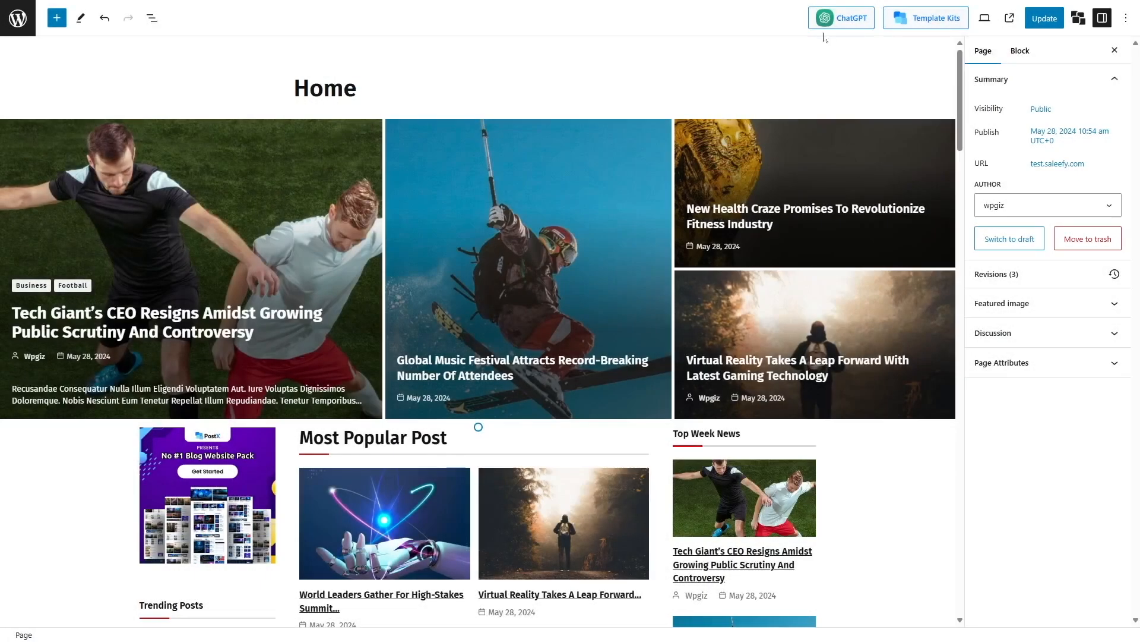
click(845, 26)
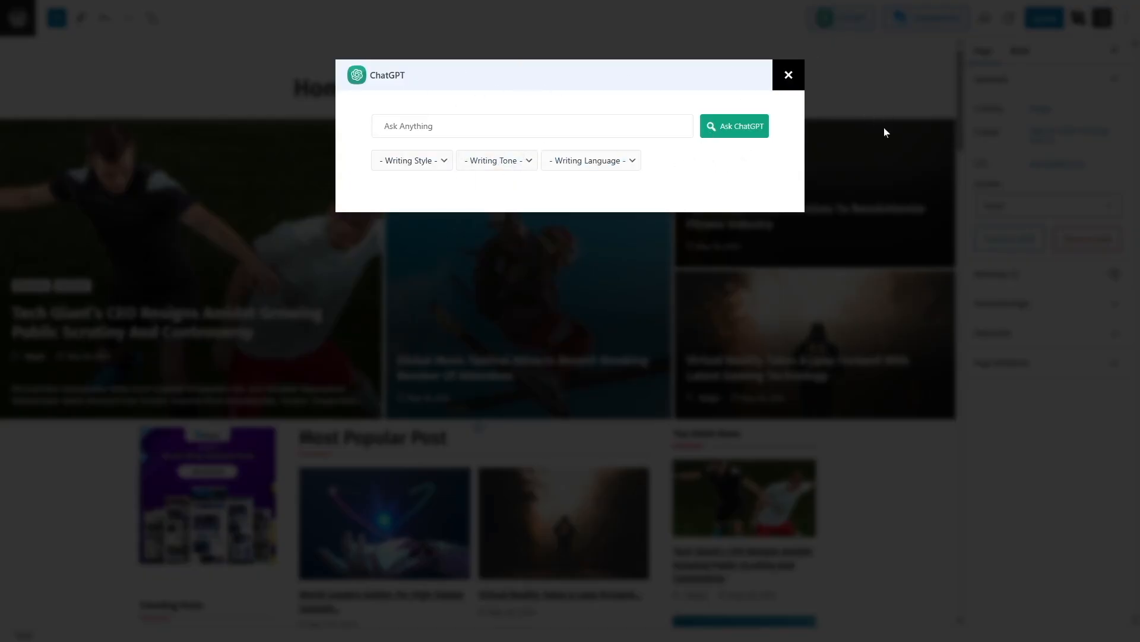
click(410, 166)
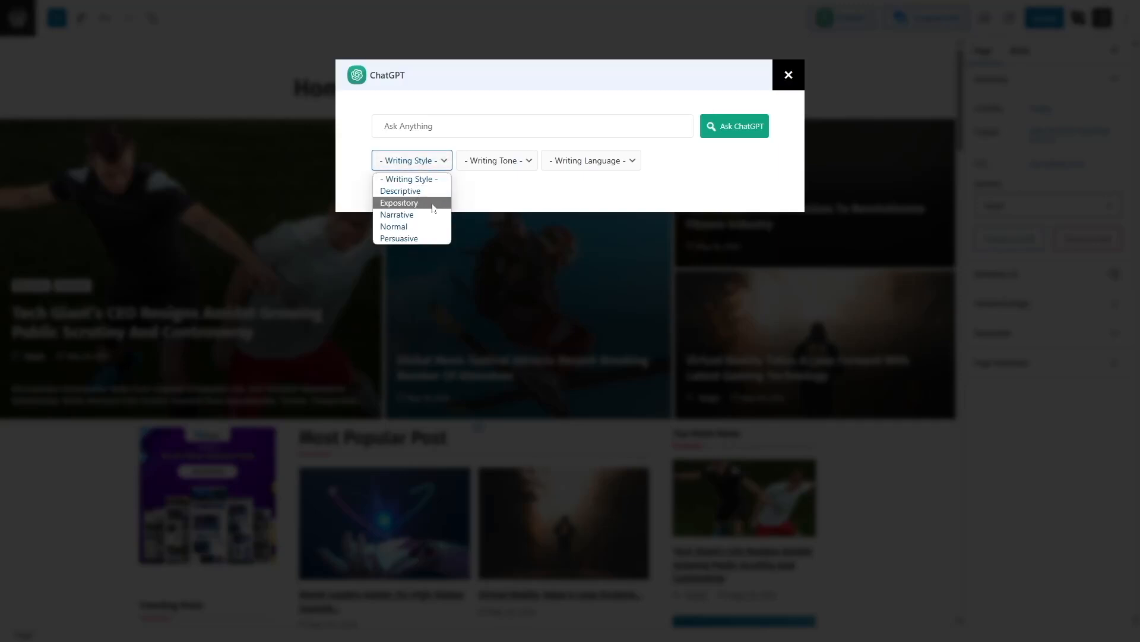
click(402, 228)
click(491, 160)
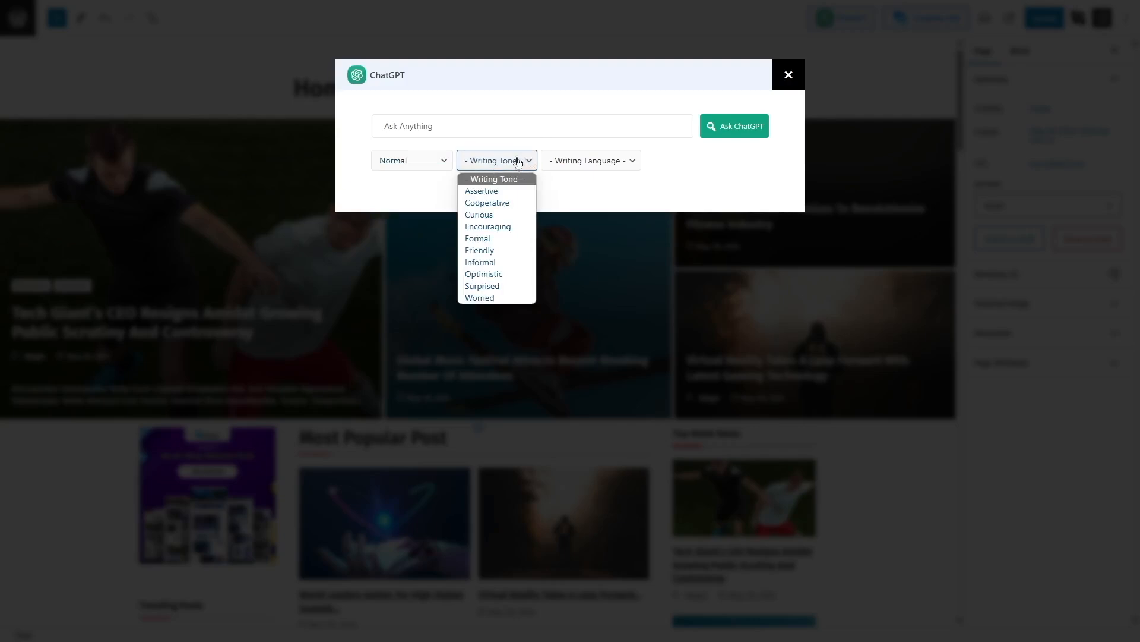
click(505, 251)
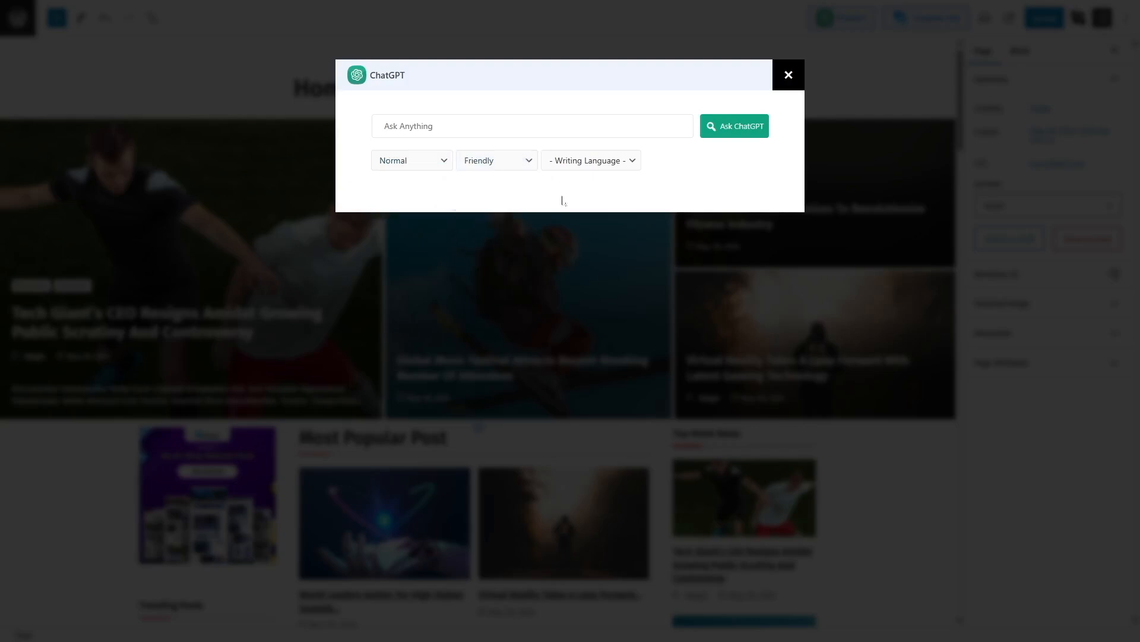
click(599, 161)
click(585, 215)
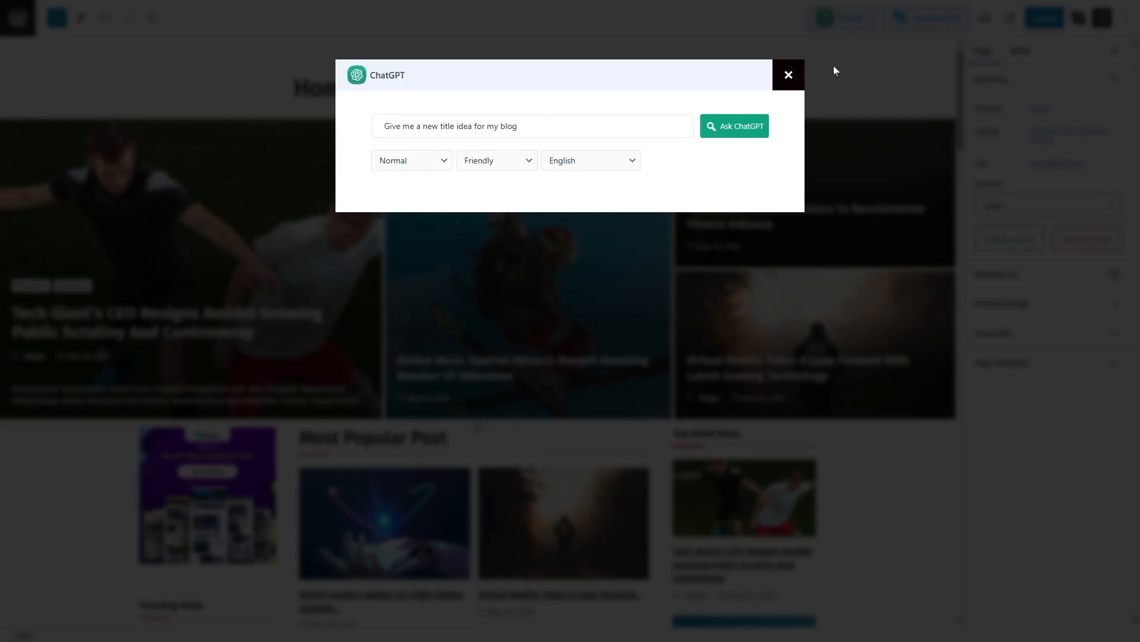
click(789, 75)
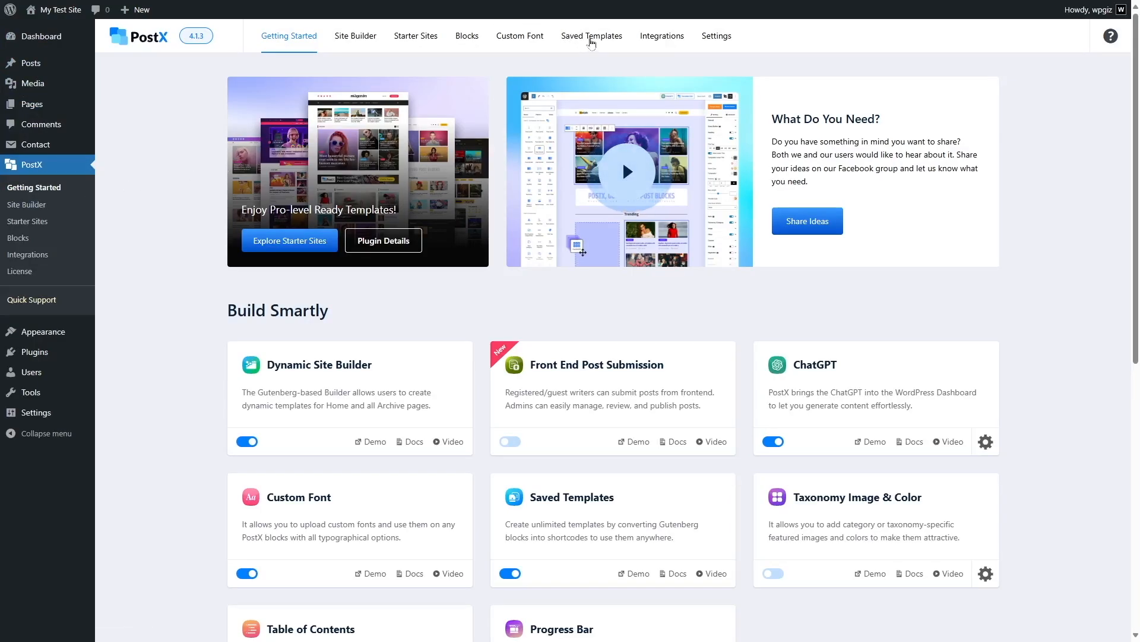
Create a PostX saved template titled "Sports topic" and insert the Post Module #1 block.
click(592, 40)
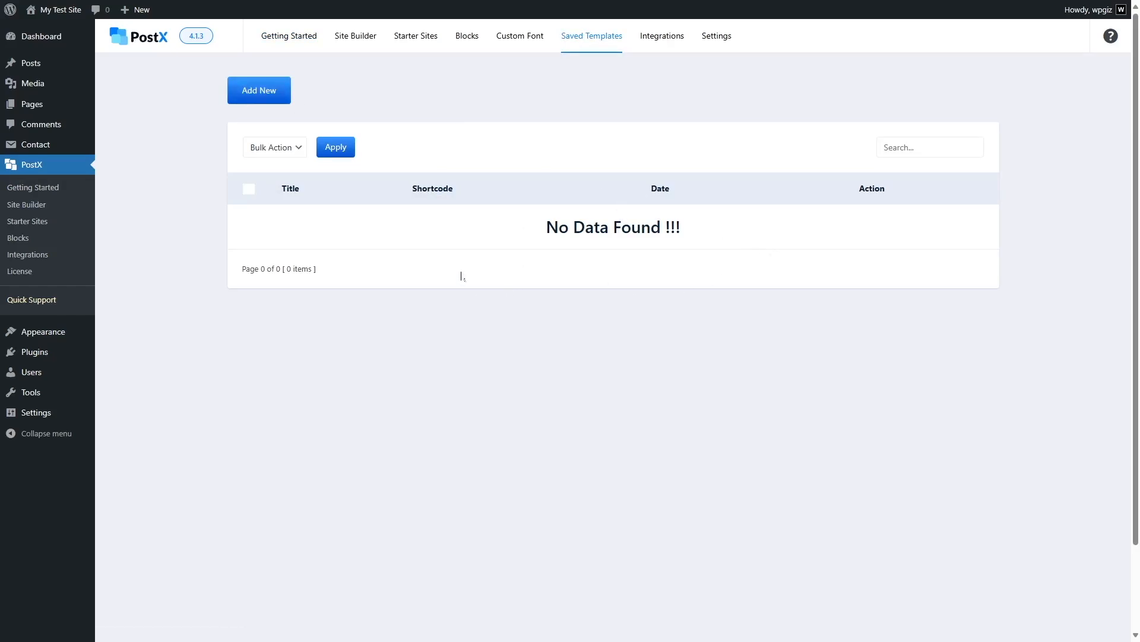
click(254, 96)
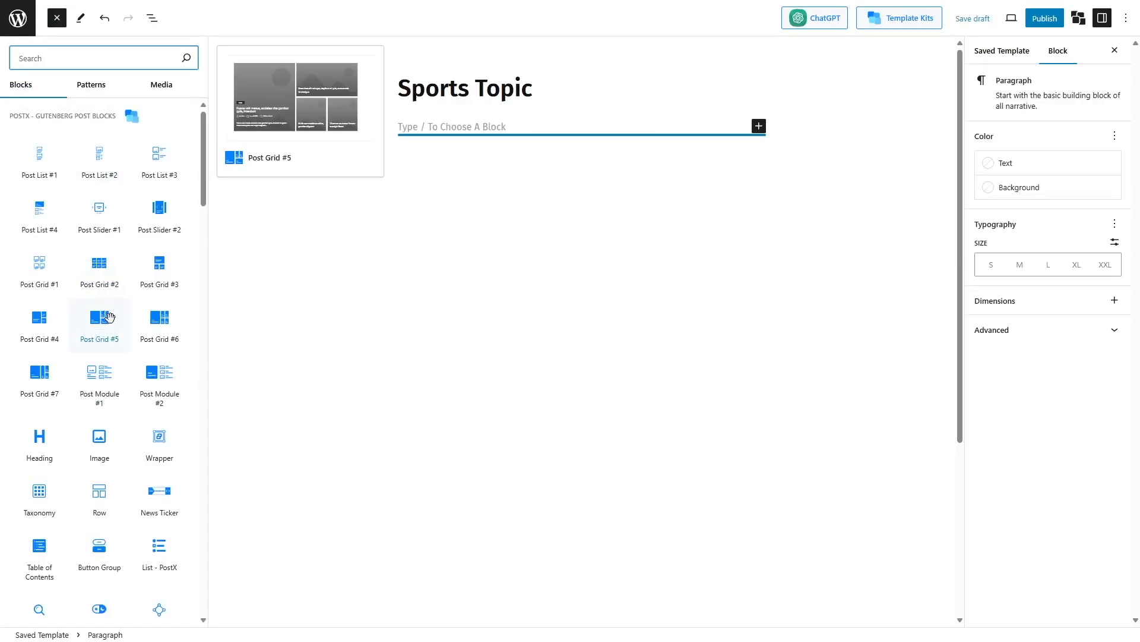
click(91, 375)
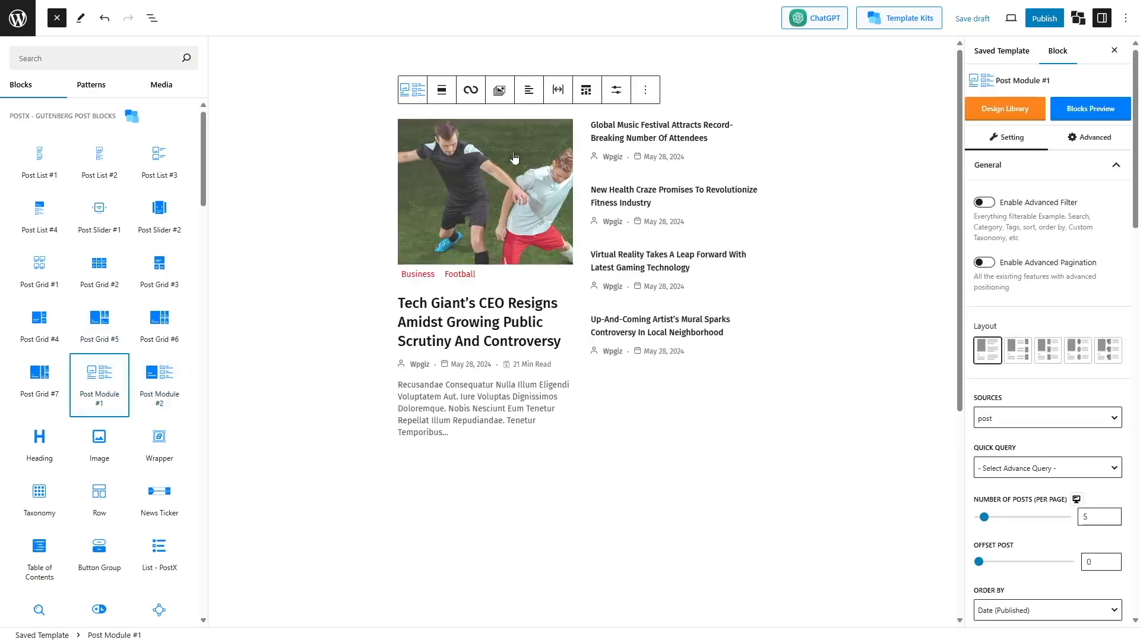
Widen the Post Module #1 block through its alignment and publish the saved template.
click(444, 93)
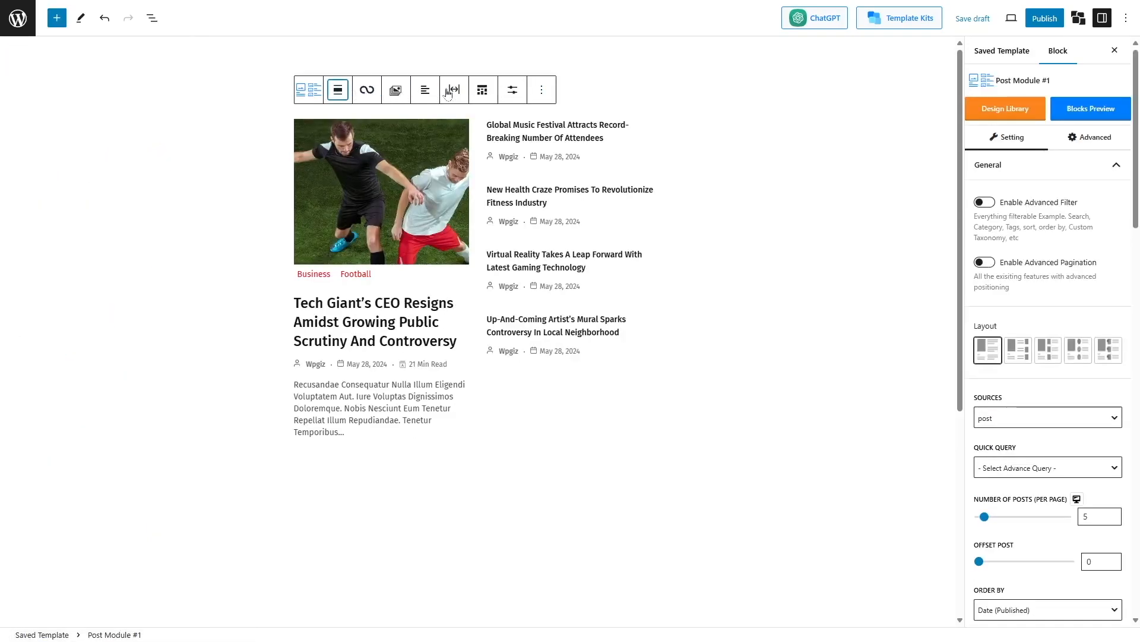
click(336, 91)
click(369, 182)
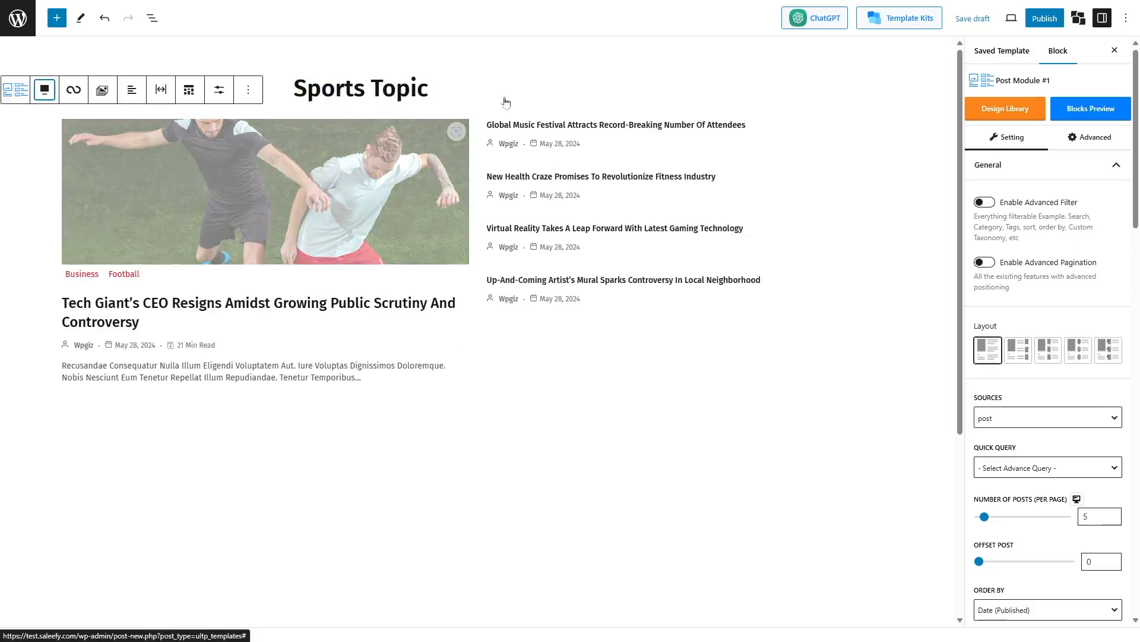
click(1038, 24)
click(1040, 24)
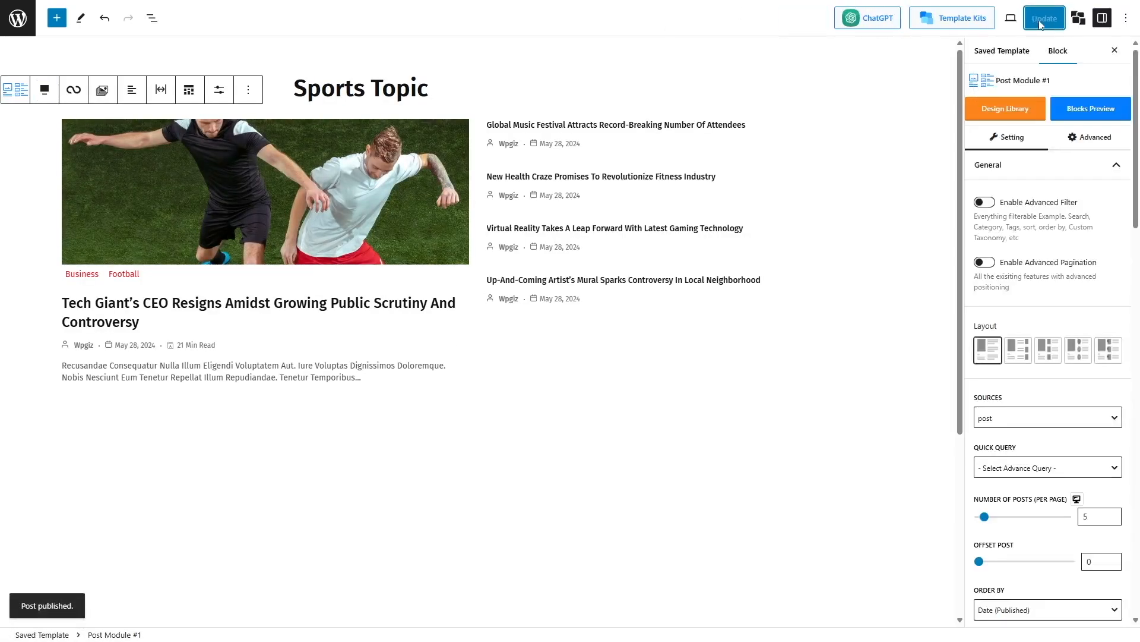
Leave the template editor and examine the Sports topic entry and its shortcode in PostX's Saved Templates list.
click(18, 18)
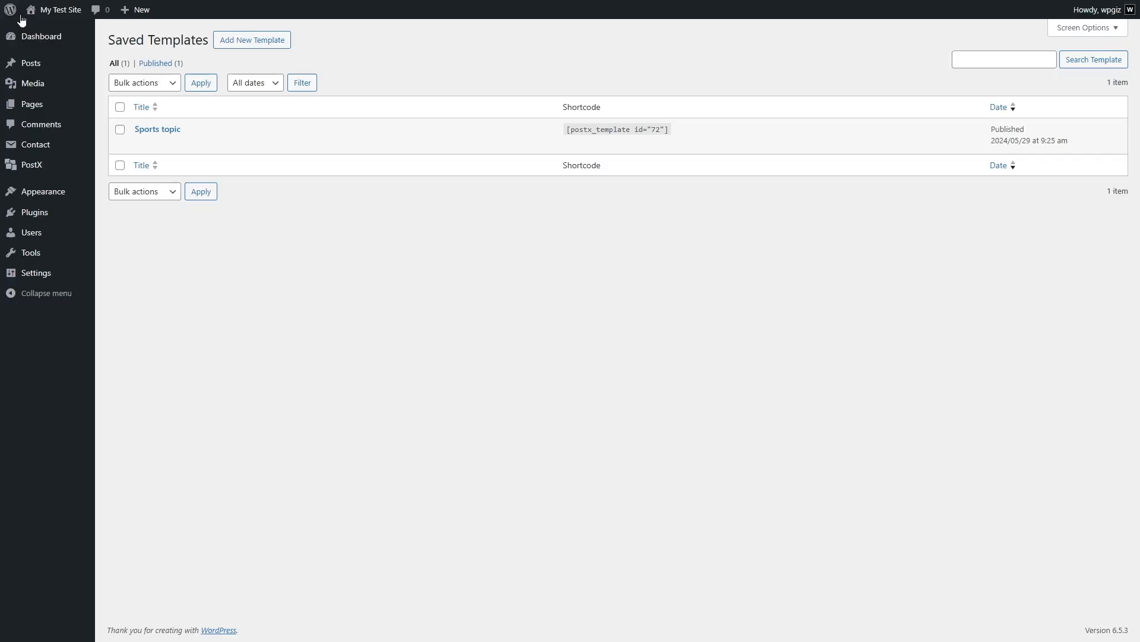
mouse_move(177, 143)
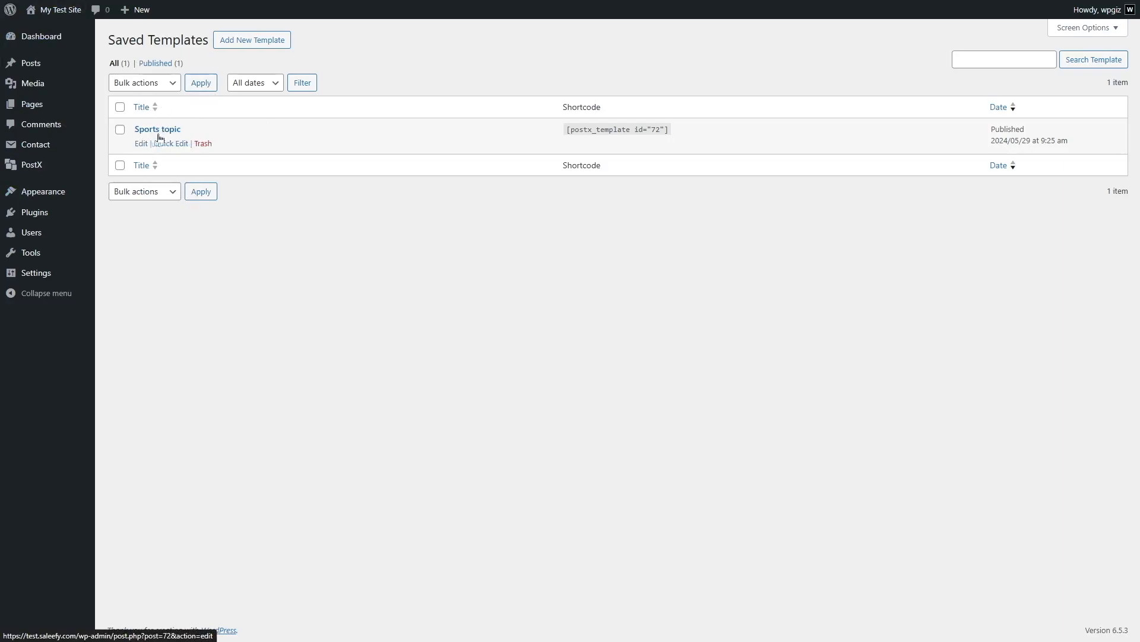
click(36, 167)
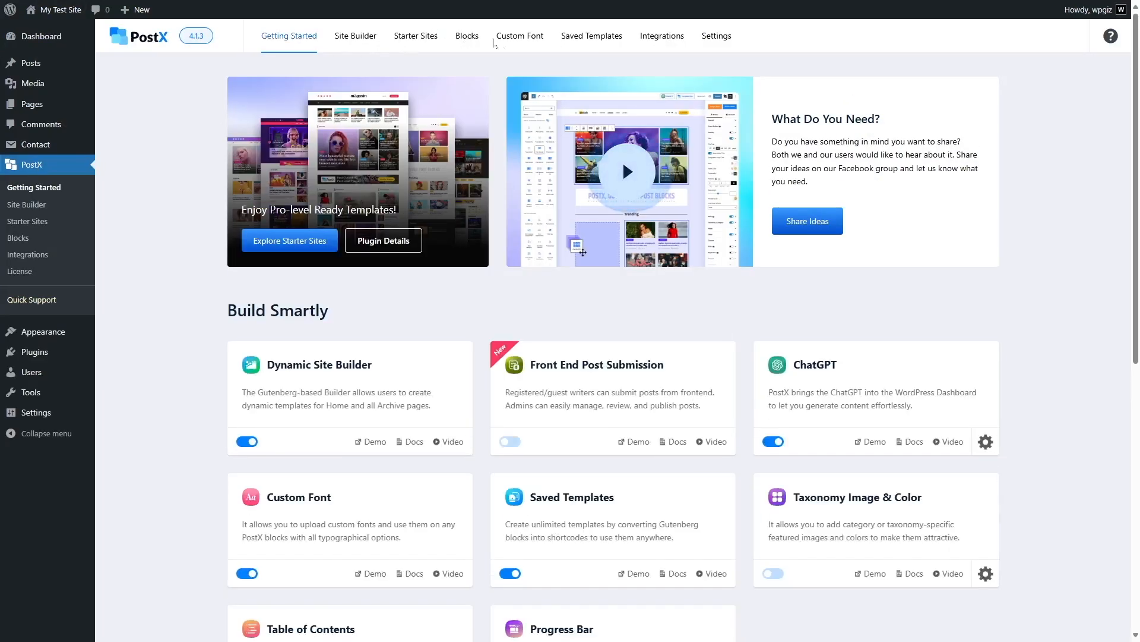
click(615, 40)
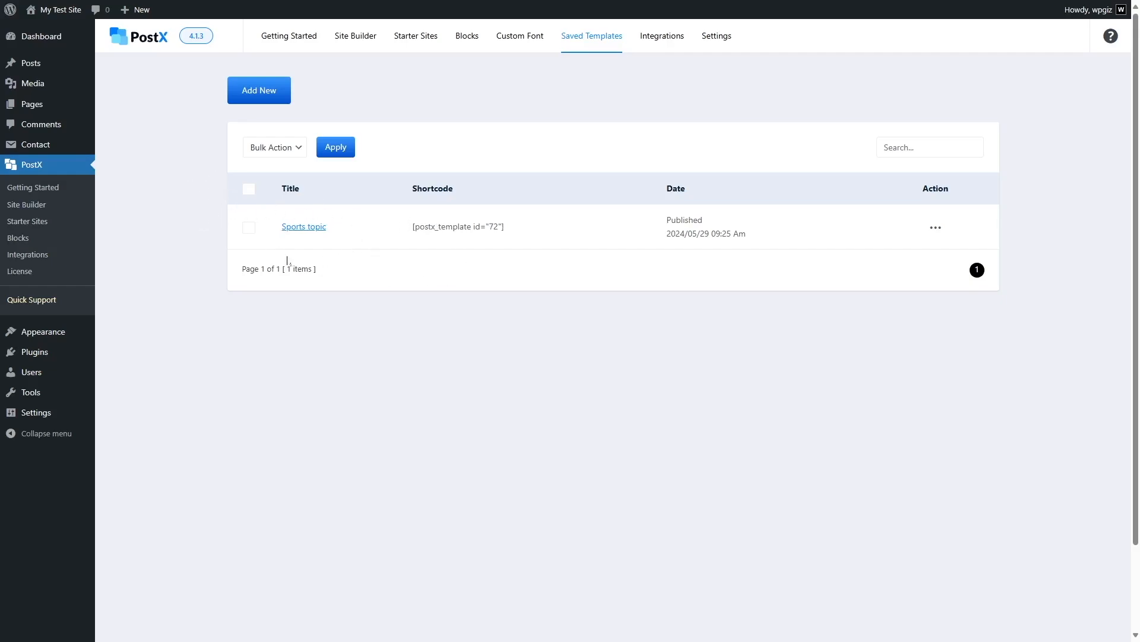
Add a PostX custom font with a Normal weight variation using a TTF file, check the variation's details and publish it.
click(539, 40)
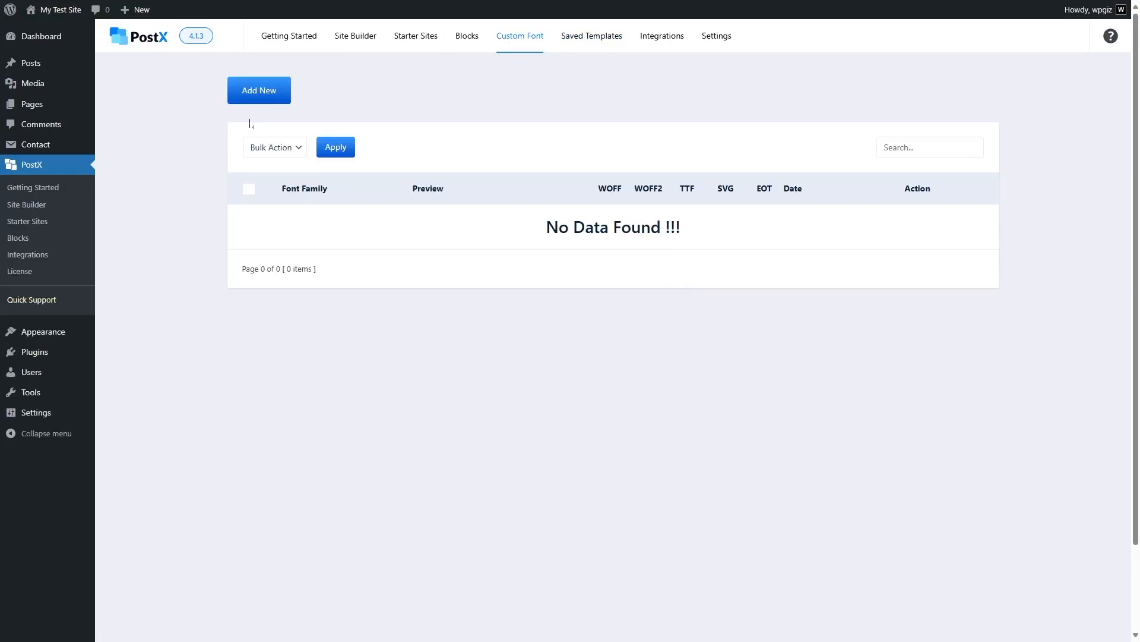
click(255, 93)
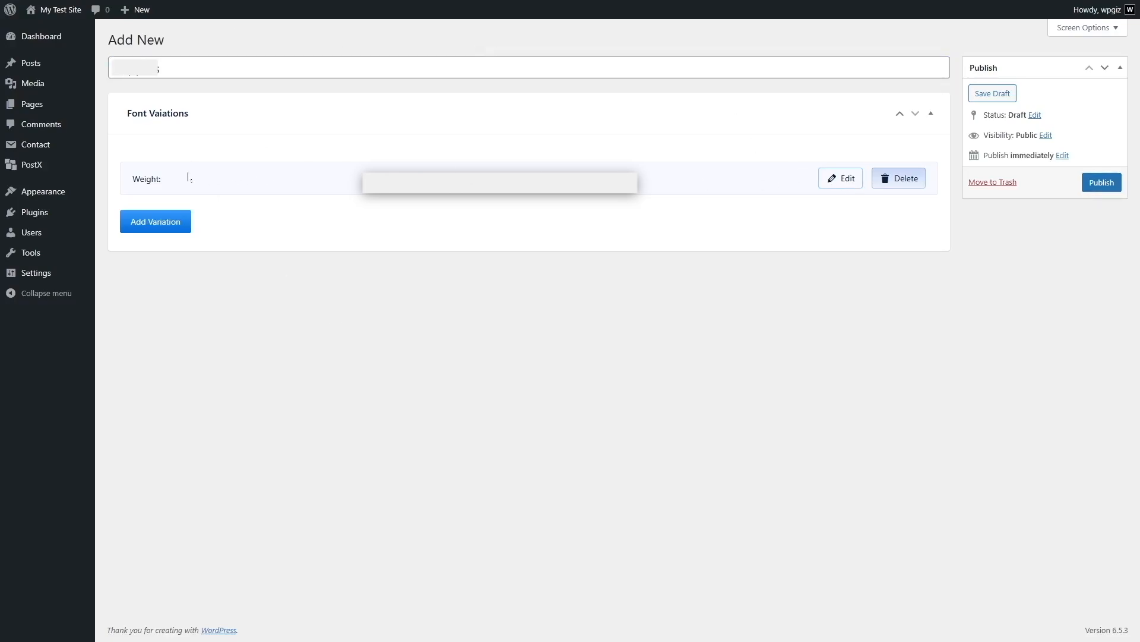
click(841, 179)
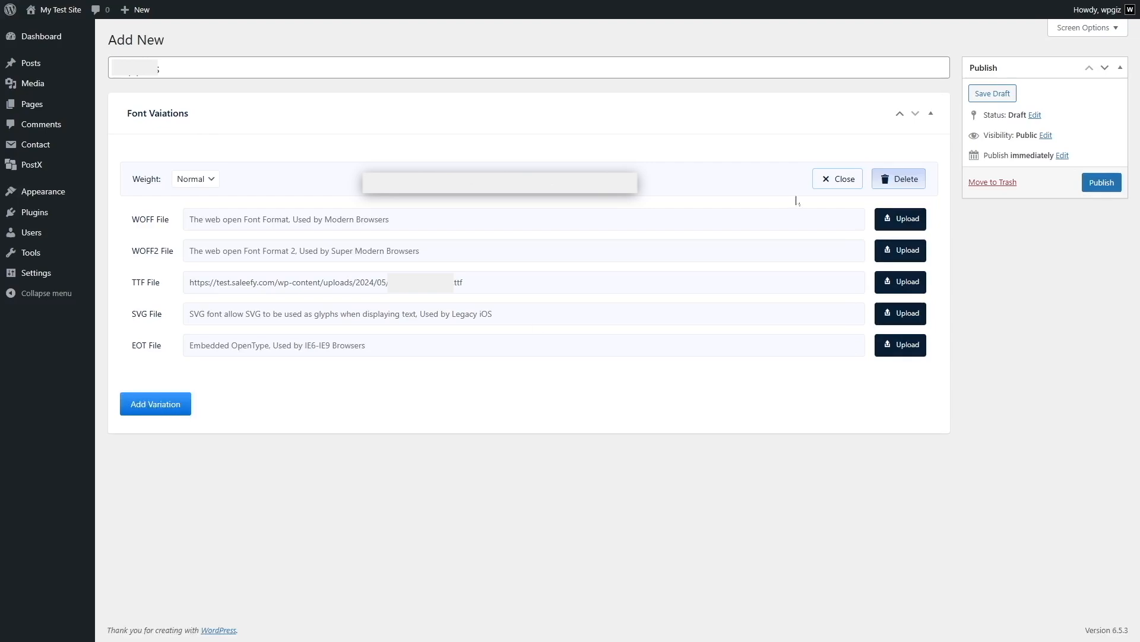
click(835, 180)
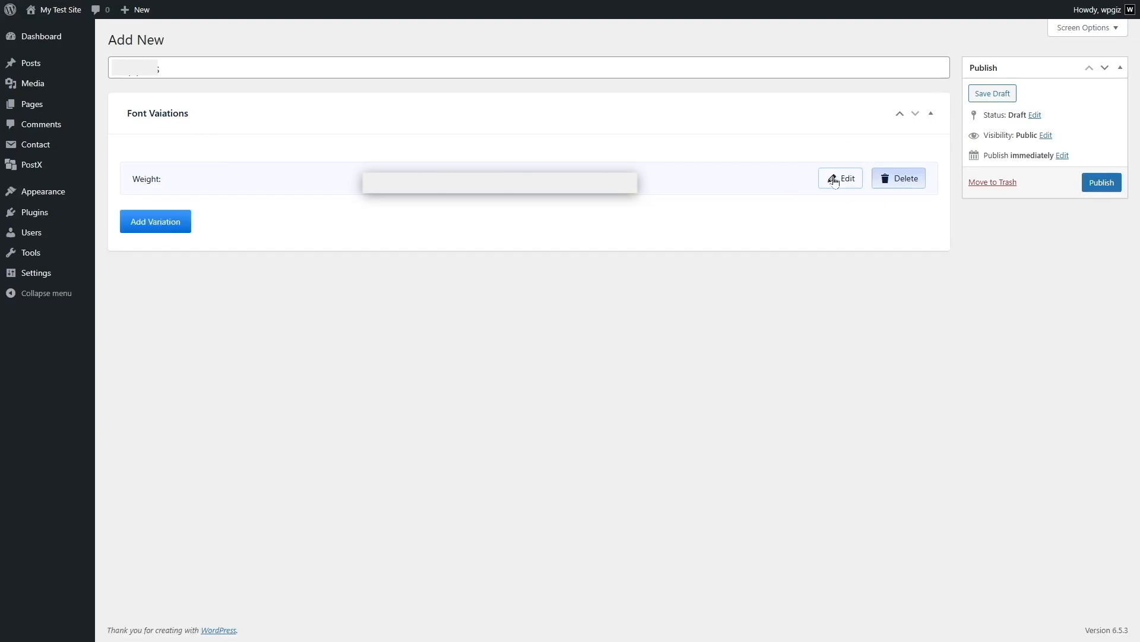
click(1102, 184)
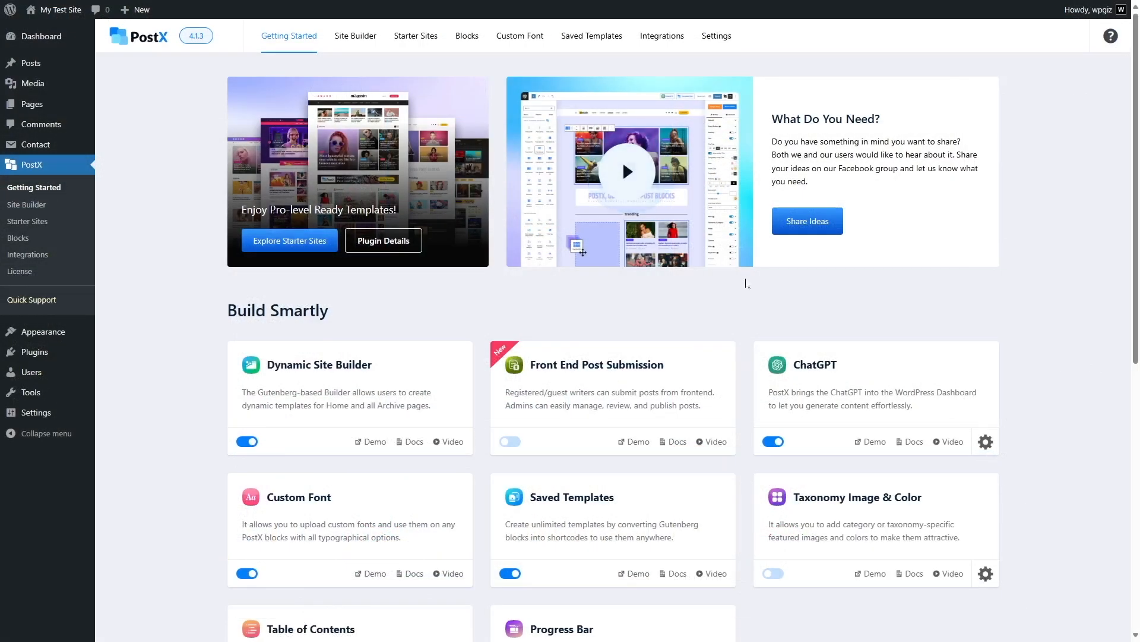
Enable the Front End Post Submission addon and look through its available settings.
scroll(970, 293, down, 3)
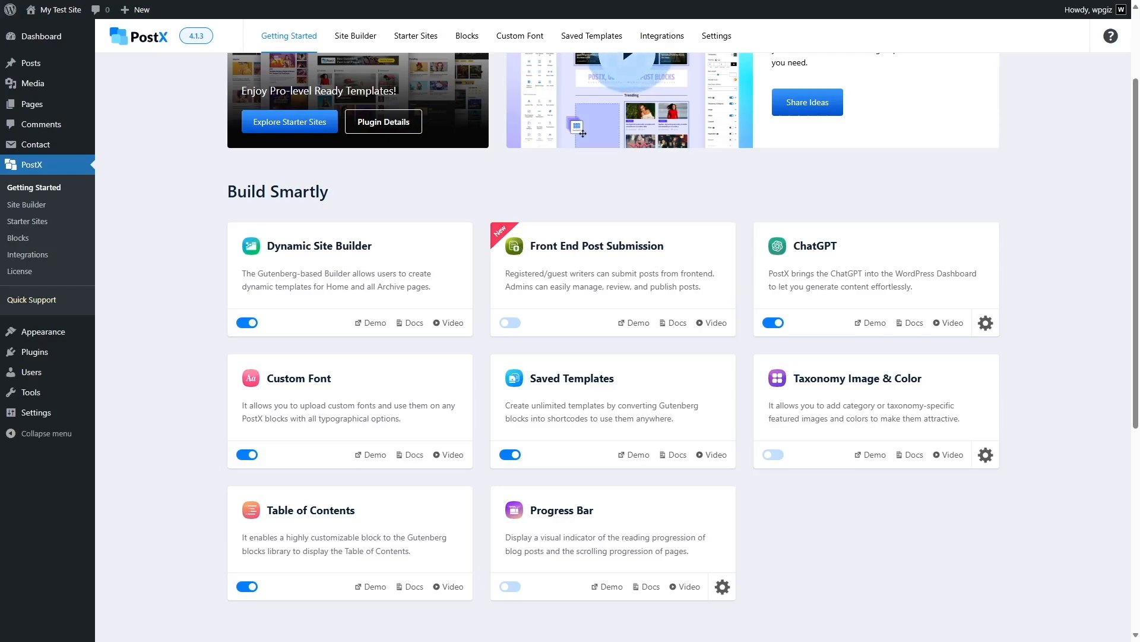
click(510, 322)
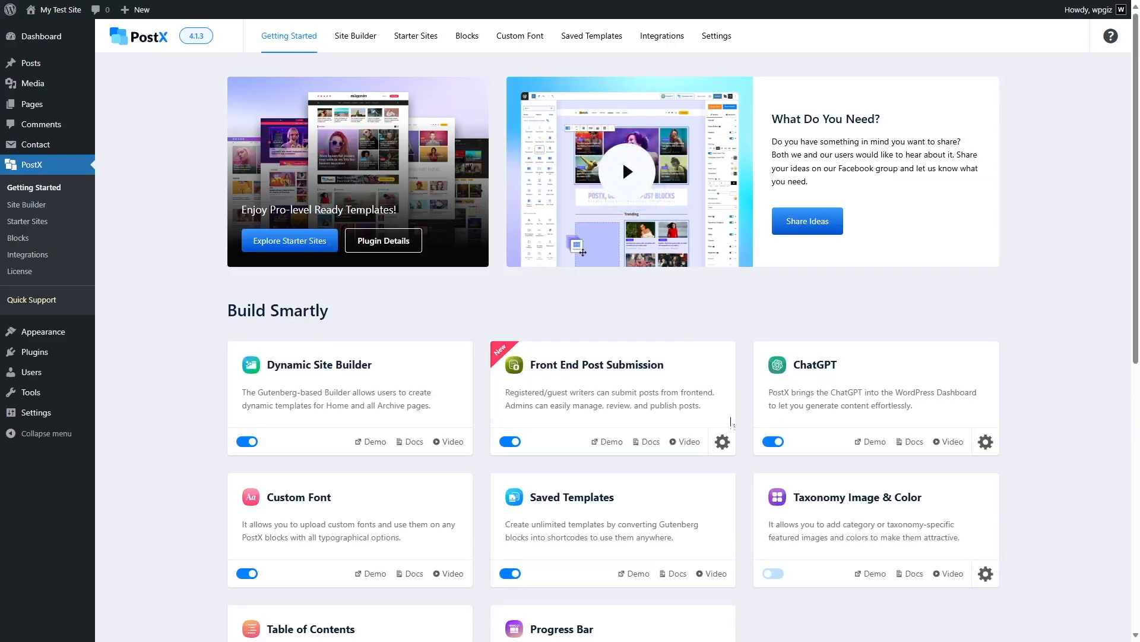
click(721, 442)
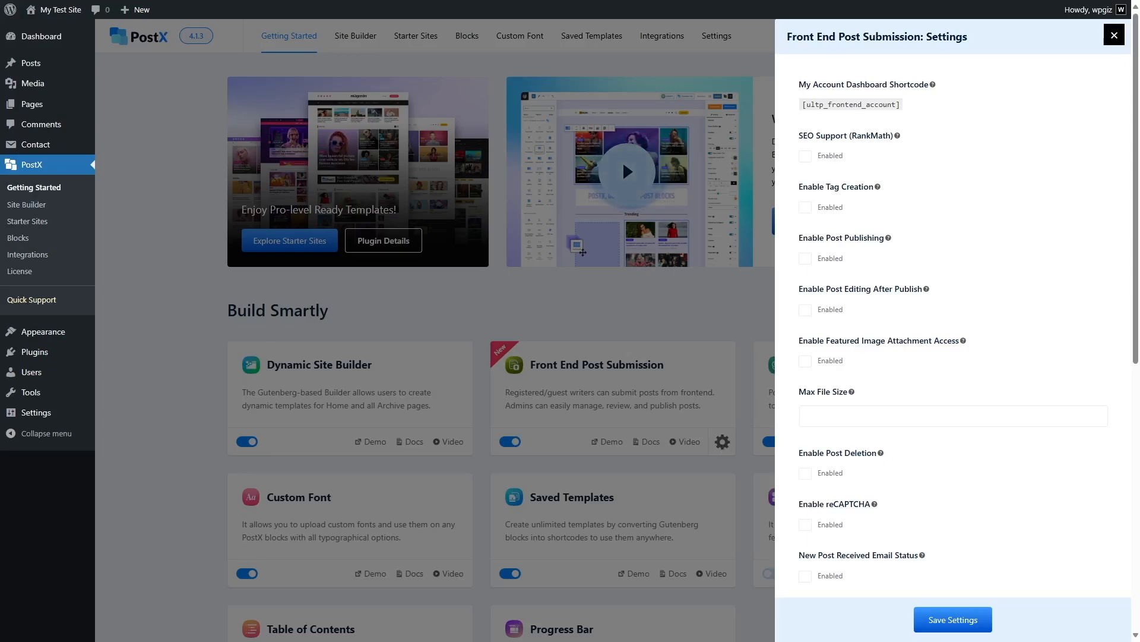
scroll(856, 342, down, 4)
scroll(856, 342, down, 3)
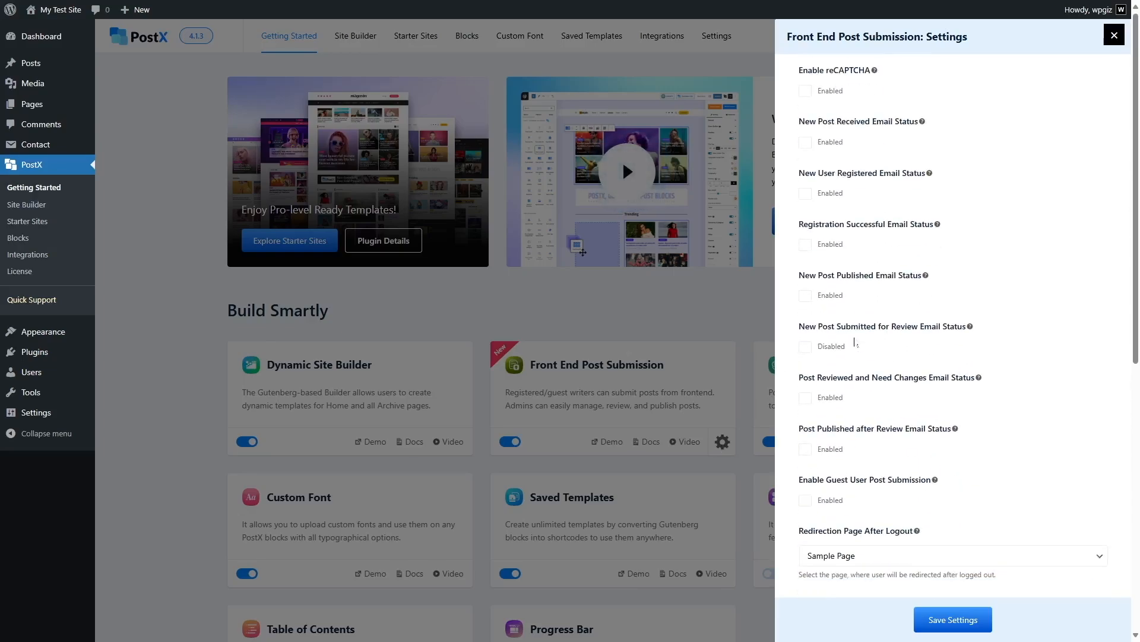
scroll(790, 339, up, 7)
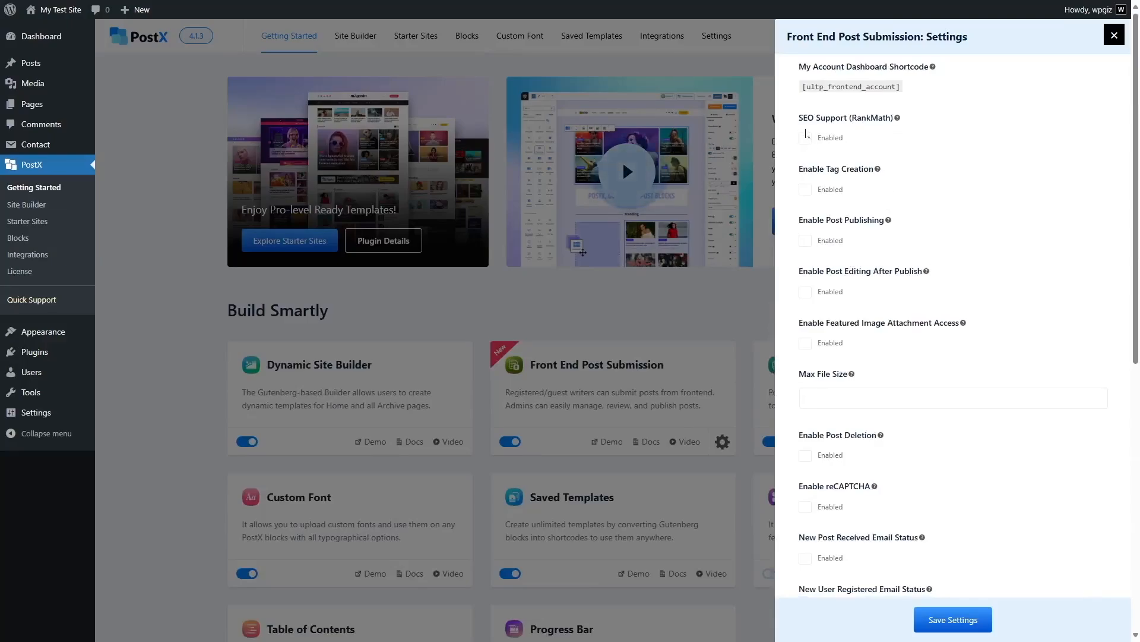
Enable post publishing for front-end submissions and try to set All Users as the allowed publishers.
click(807, 241)
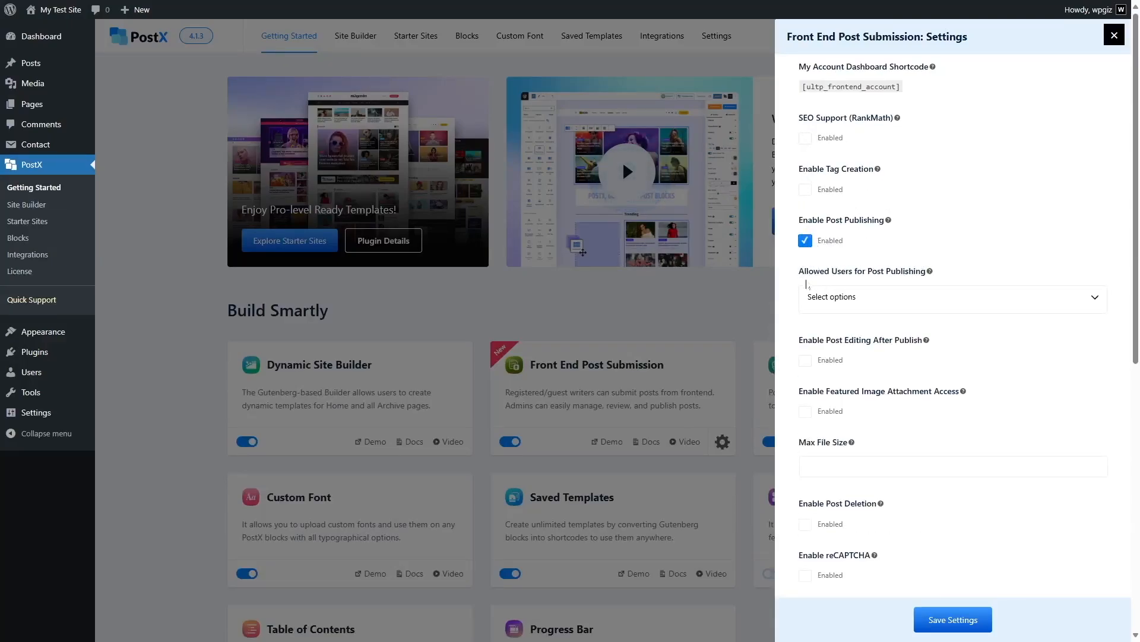
click(860, 300)
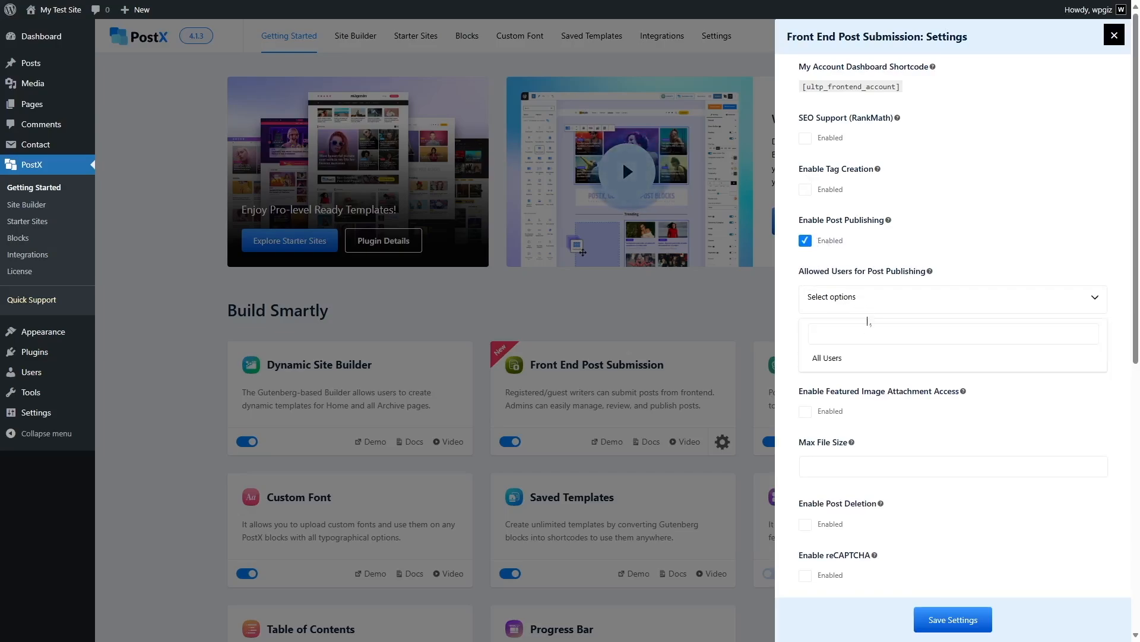
click(845, 358)
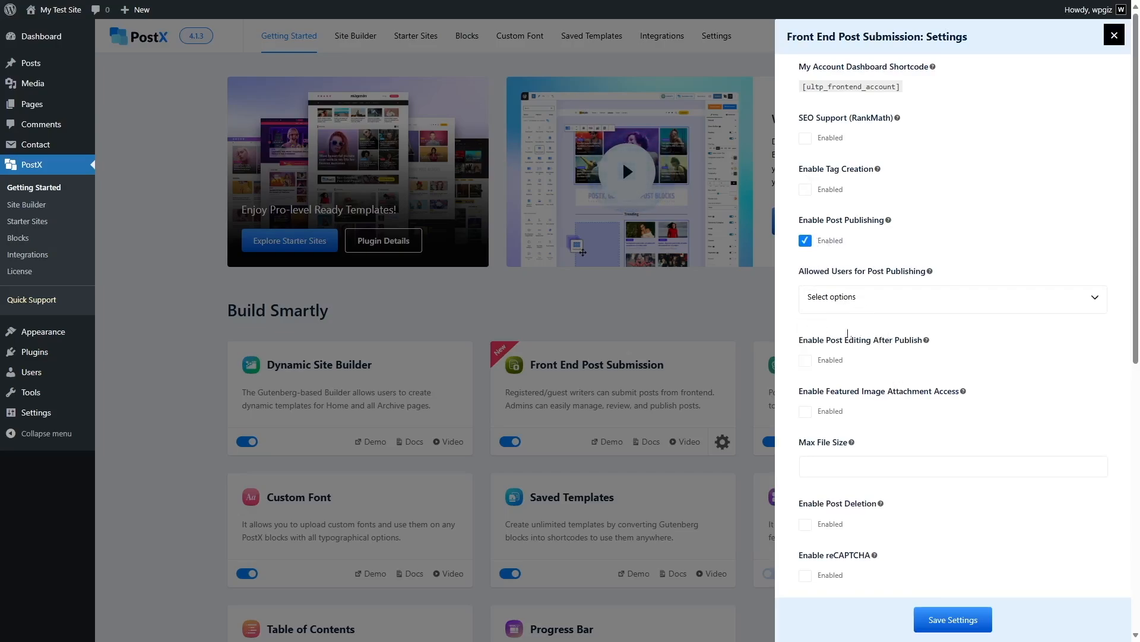
click(849, 297)
click(885, 356)
Enable post editing after publish, featured image attachment access and post deletion for front-end submissions.
click(806, 360)
scroll(805, 360, down, 4)
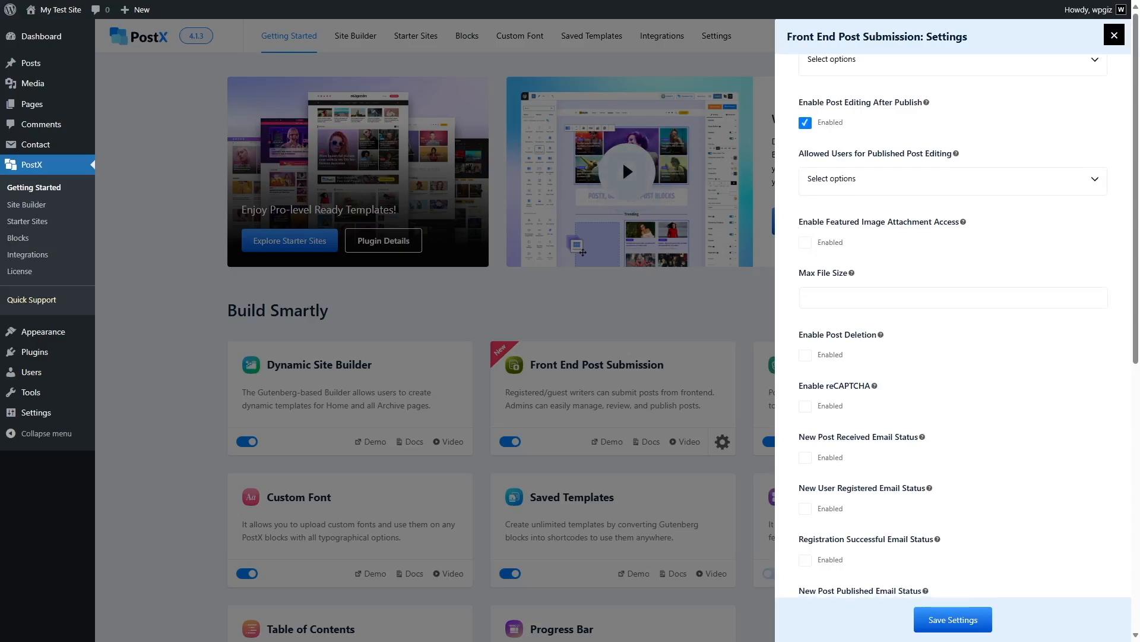
click(805, 243)
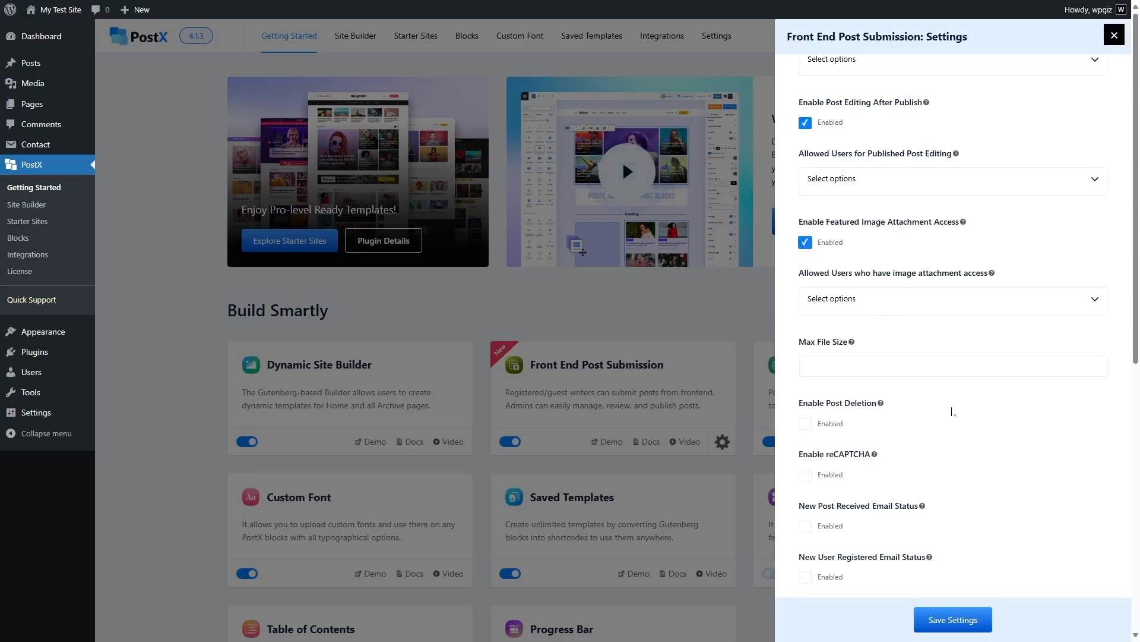
scroll(880, 410, down, 2)
click(805, 304)
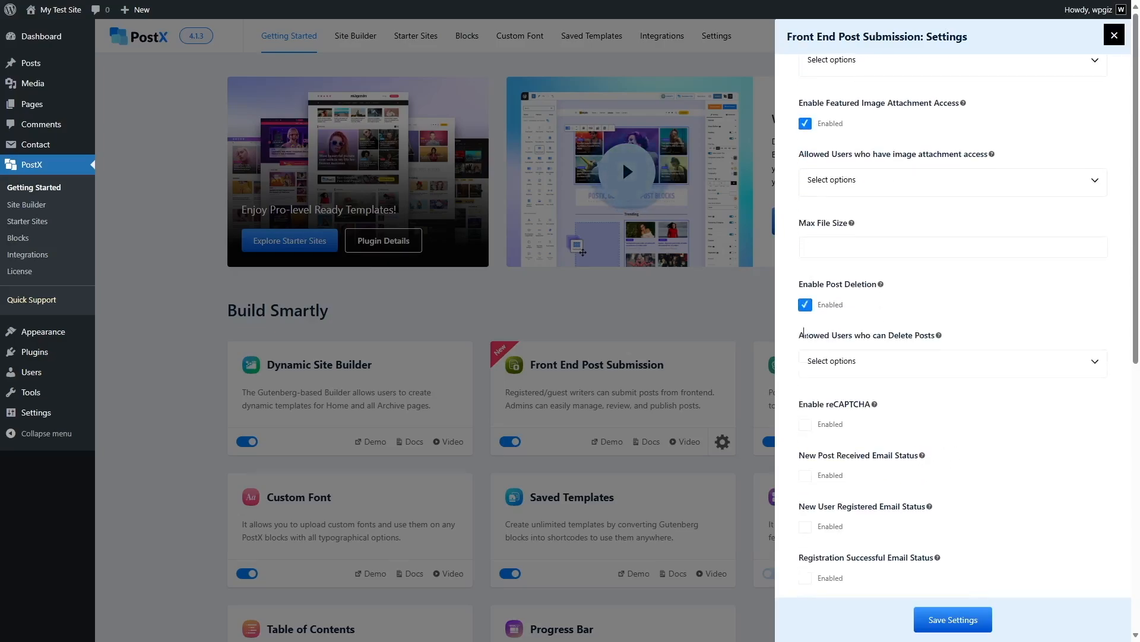
scroll(932, 63, up, 6)
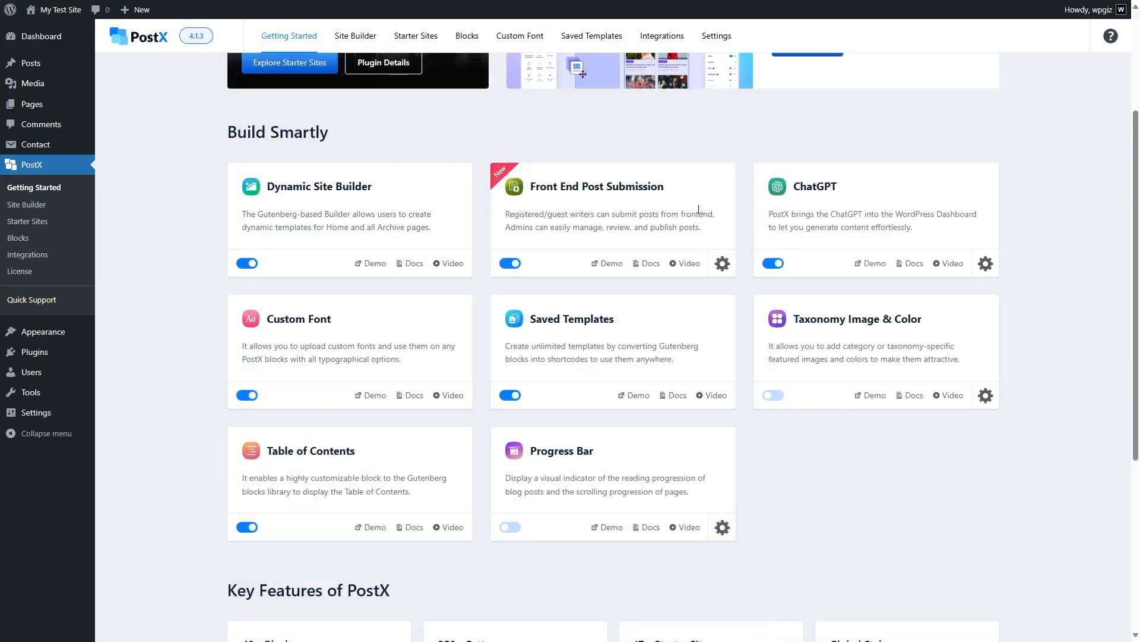
Enable the Progress Bar addon, check its color option and save its settings.
click(512, 527)
click(722, 526)
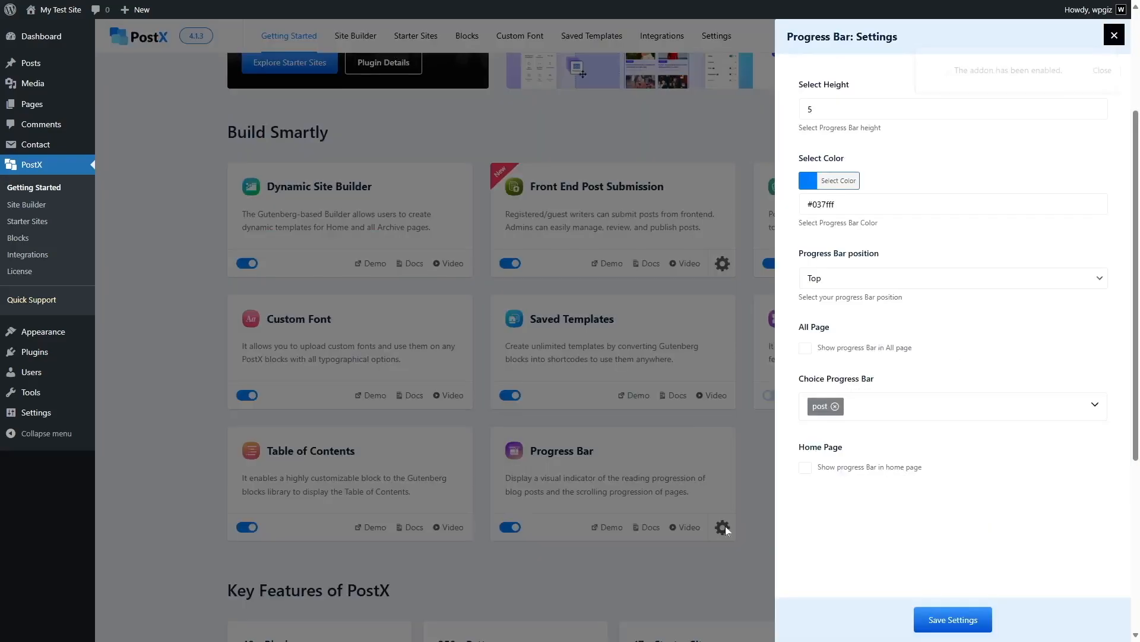
click(835, 181)
click(778, 193)
click(954, 619)
click(1113, 35)
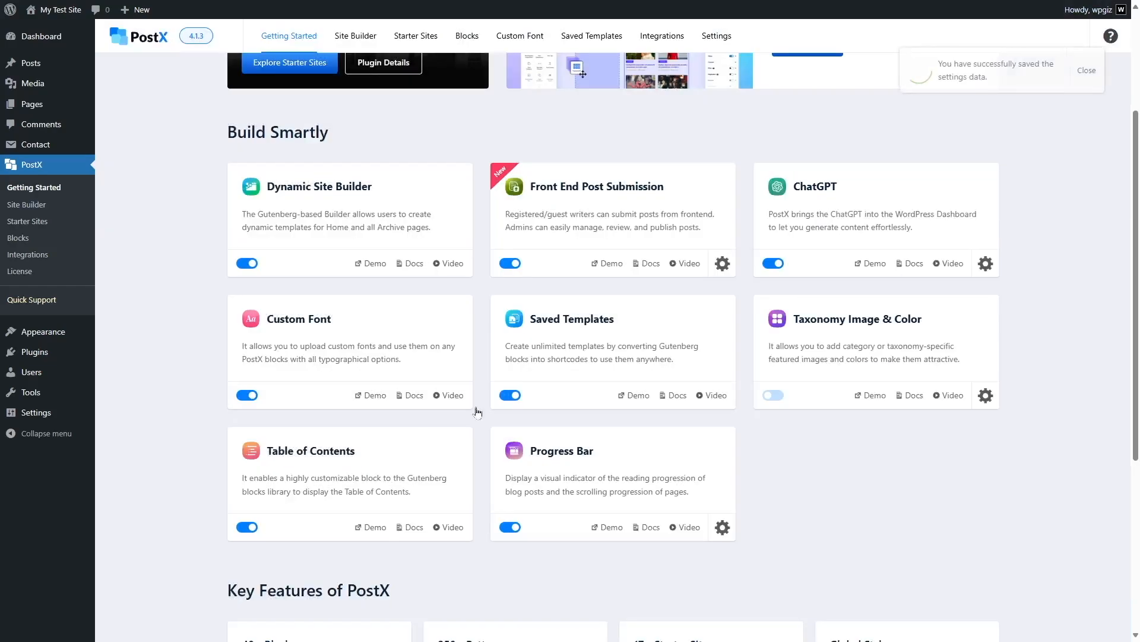
Visit the live site, open the "Tech Giant's CEO Resigns" post and examine the reading progress bar along the article.
mouse_move(57, 9)
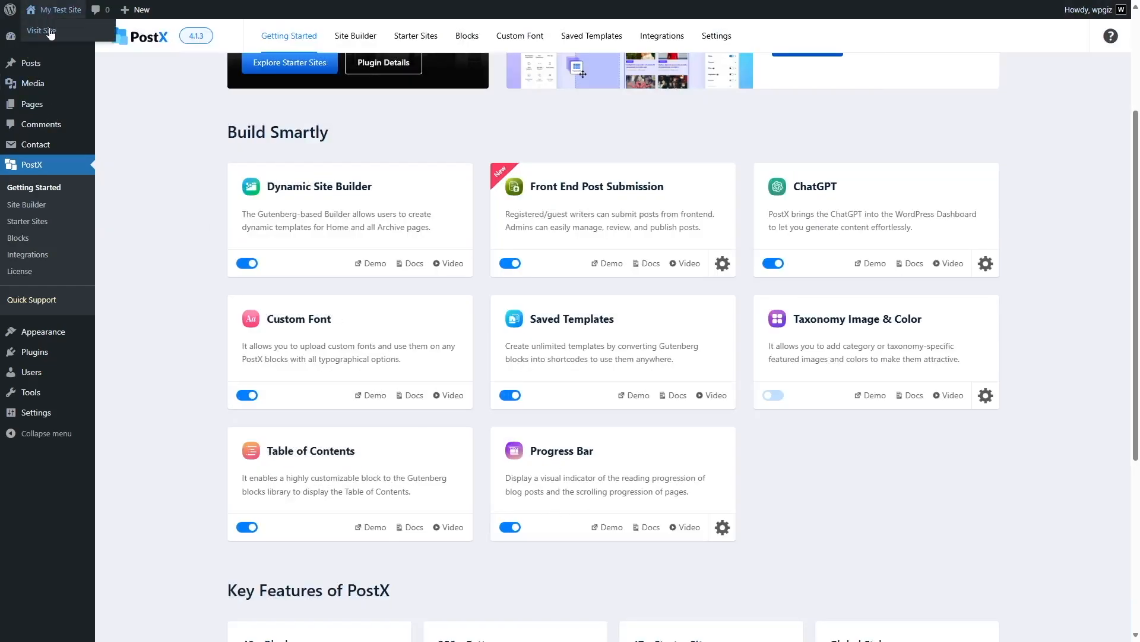
click(50, 34)
click(270, 275)
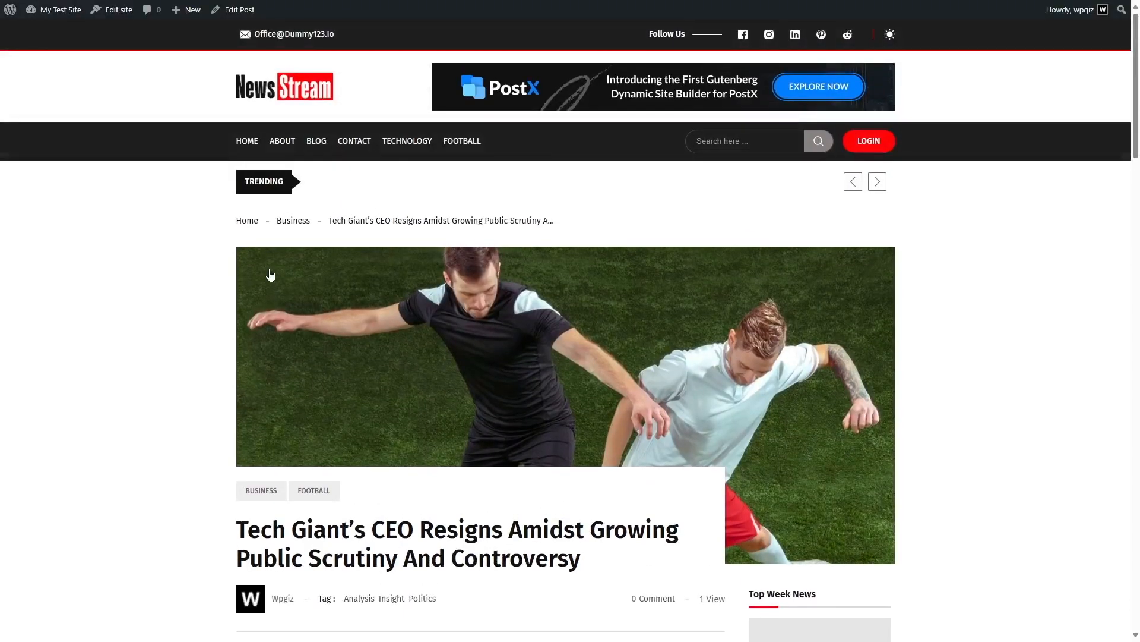
scroll(327, 240, down, 5)
scroll(480, 330, down, 7)
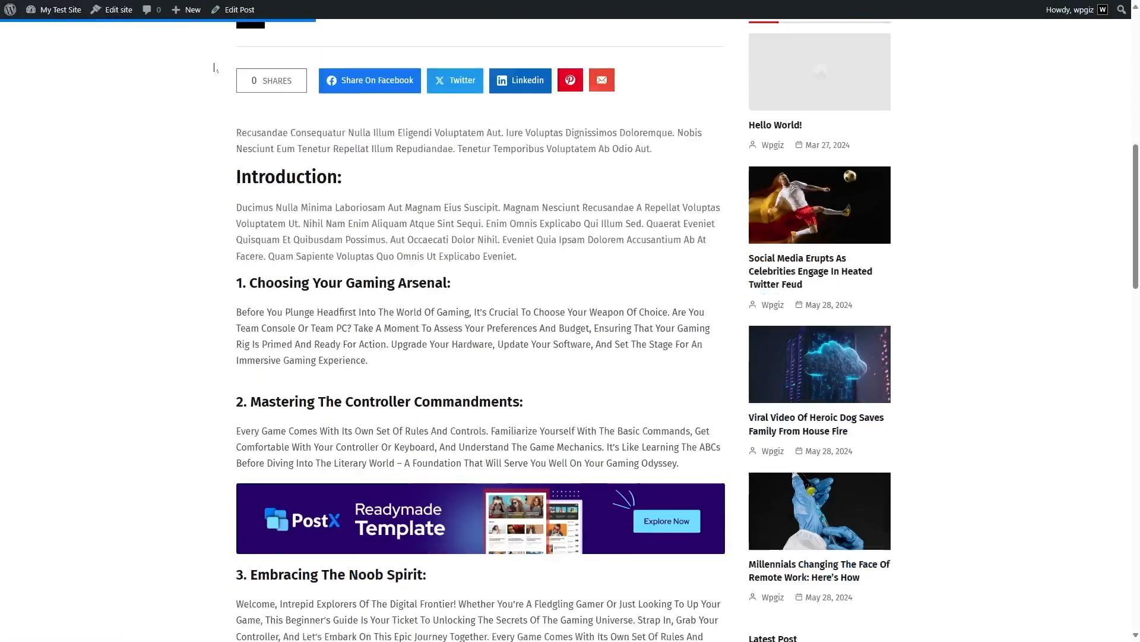
scroll(433, 54, down, 4)
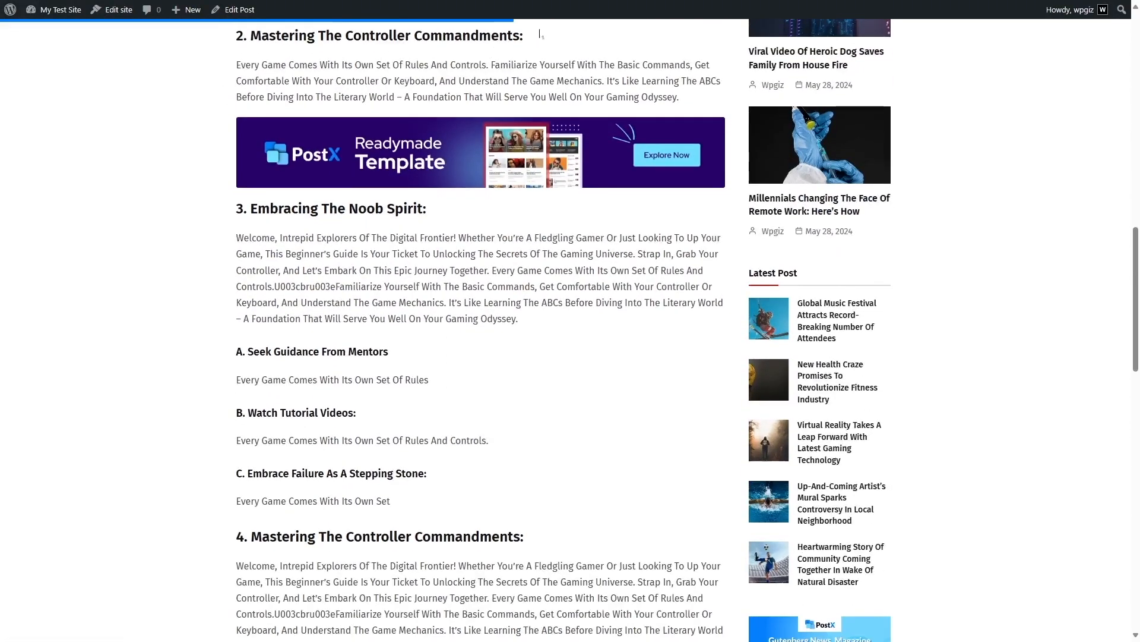
scroll(565, 158, down, 16)
scroll(565, 158, up, 8)
scroll(387, 132, up, 20)
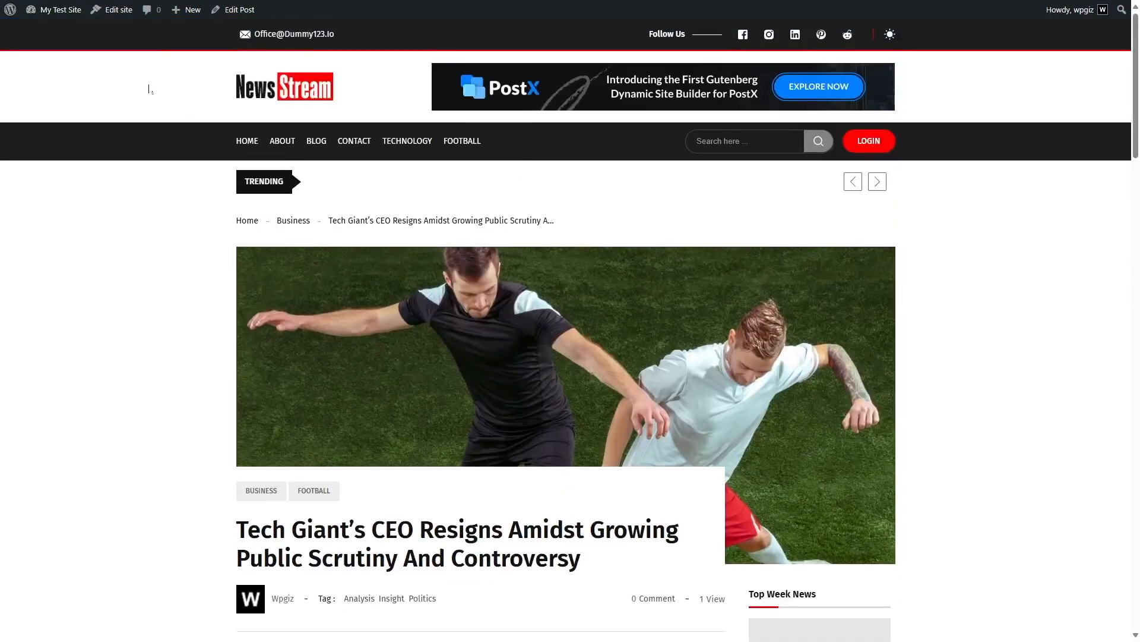
Return to the PostX dashboard and look over the addon list and the Site Builder templates.
click(56, 35)
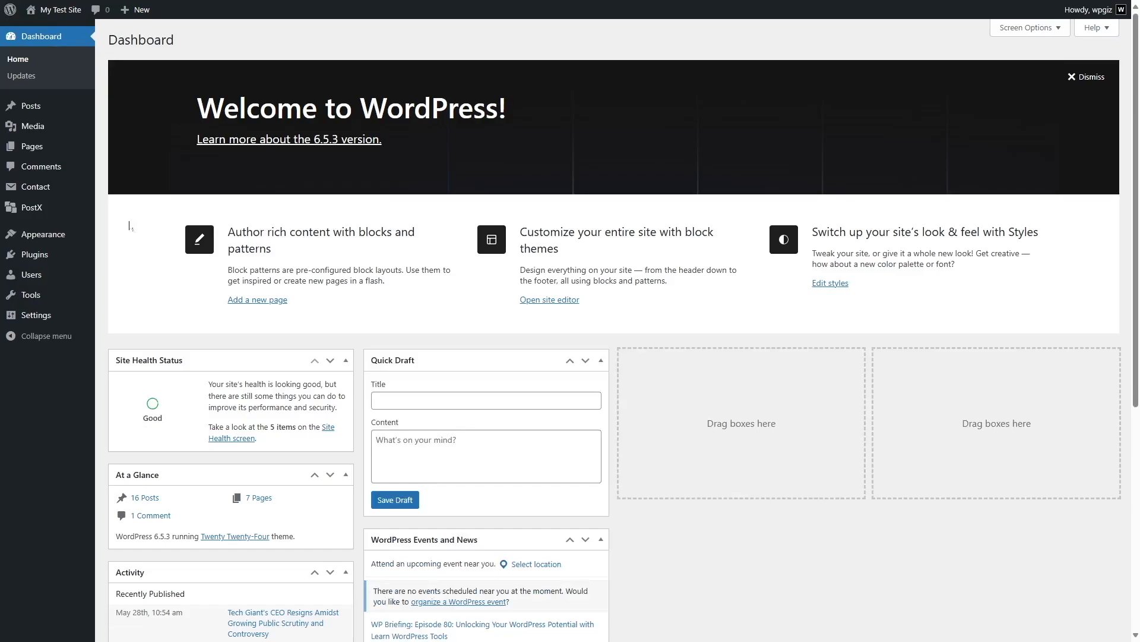
click(63, 218)
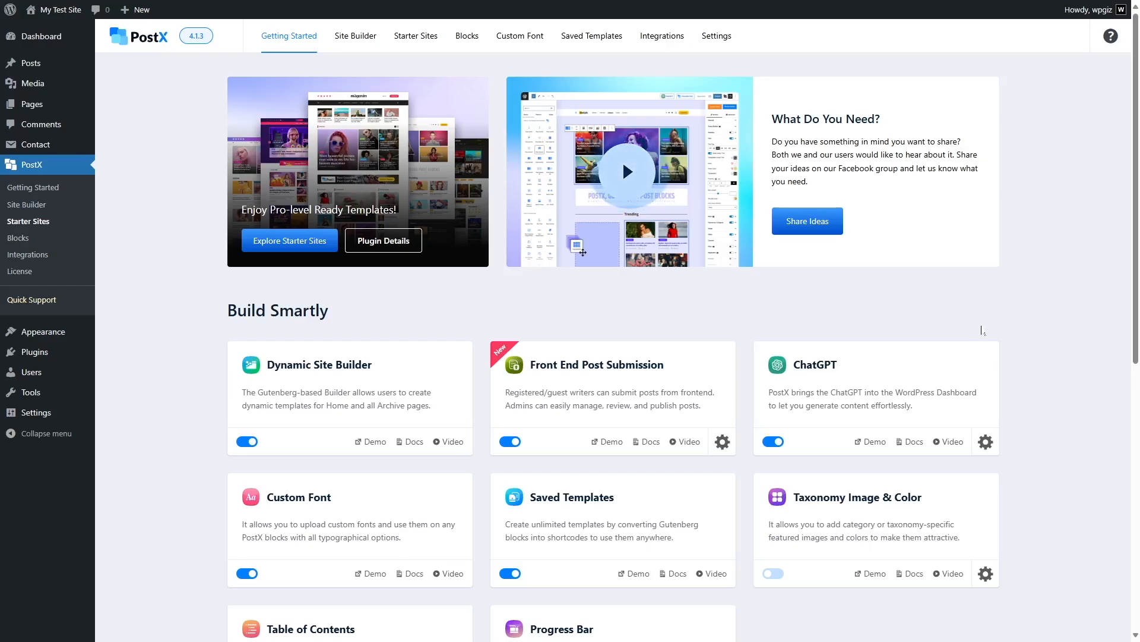
scroll(988, 323, down, 6)
scroll(988, 323, up, 6)
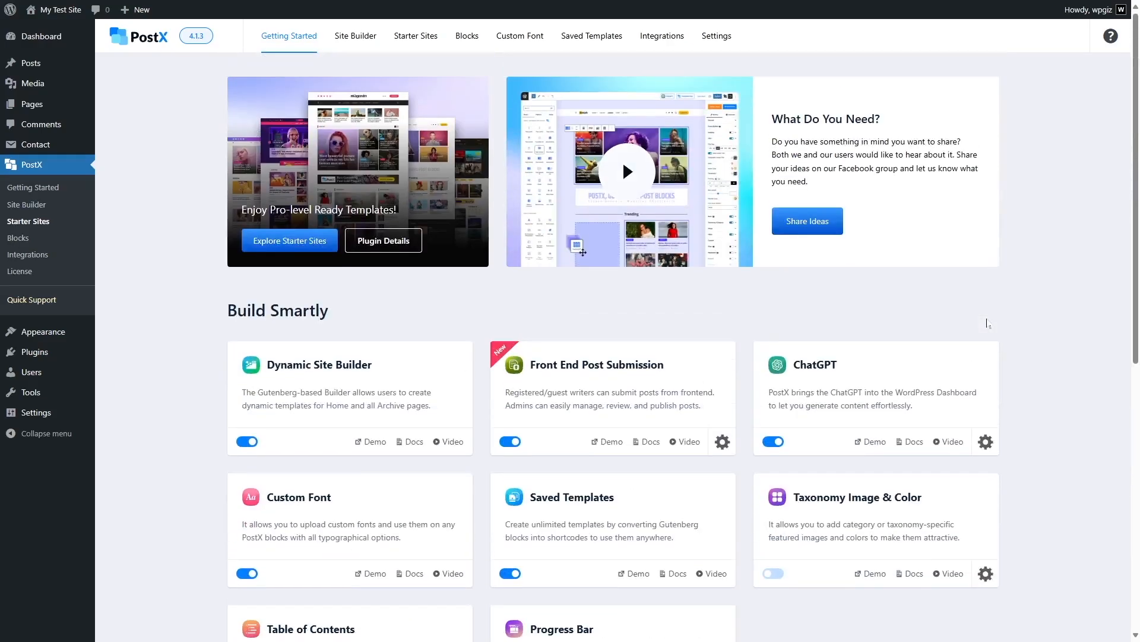
click(352, 36)
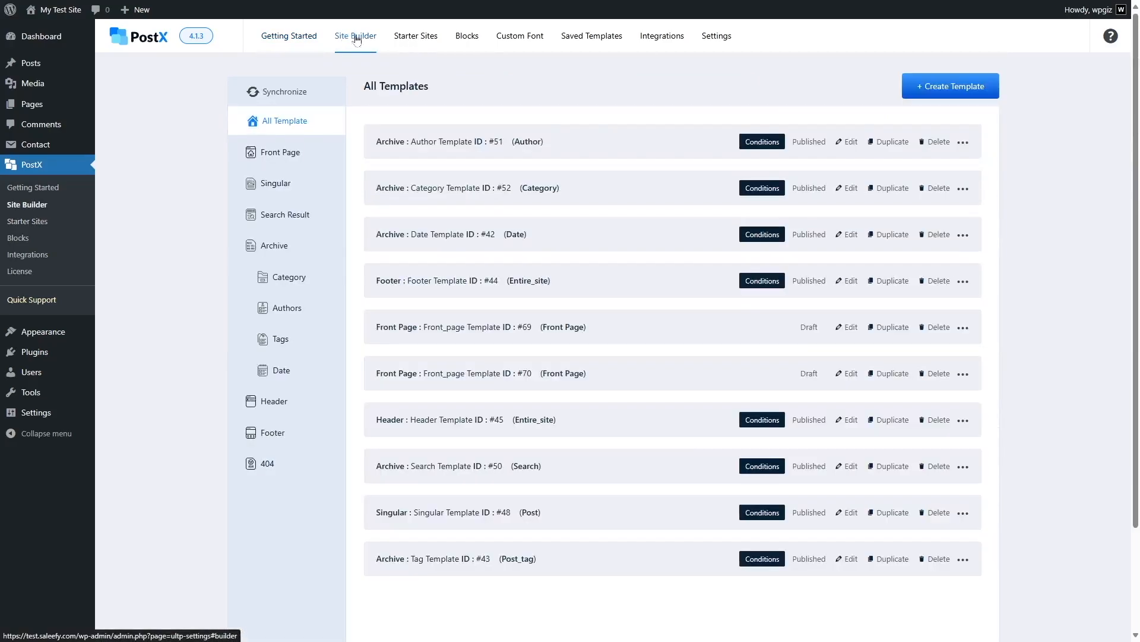
Browse the available designs in the PostX Starter Sites library.
click(414, 40)
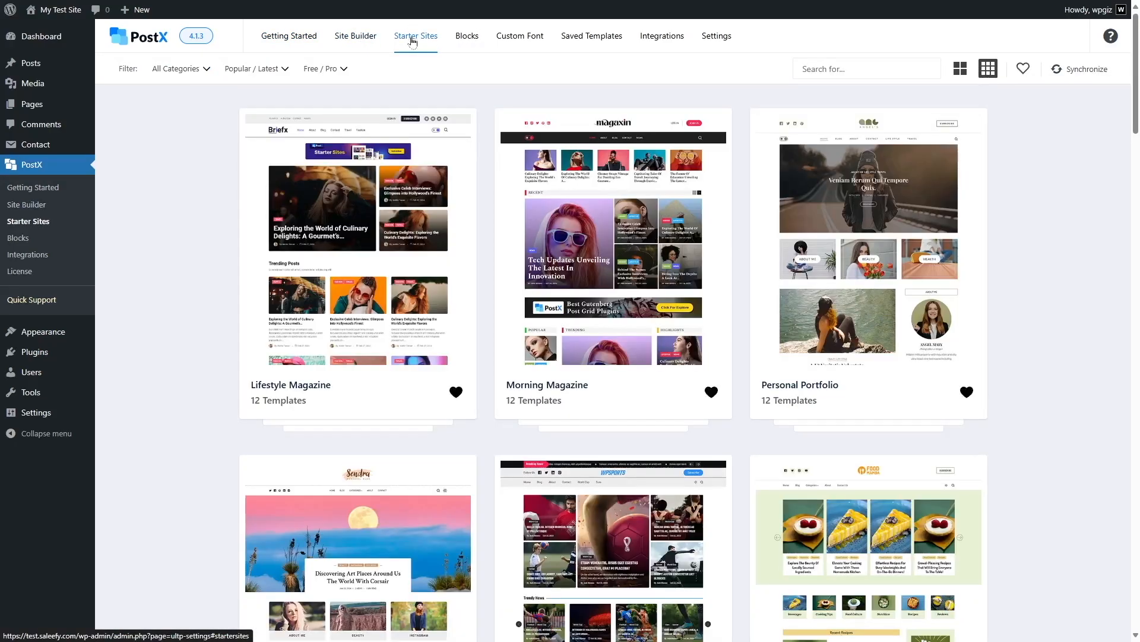
scroll(968, 459, down, 1)
scroll(969, 459, down, 3)
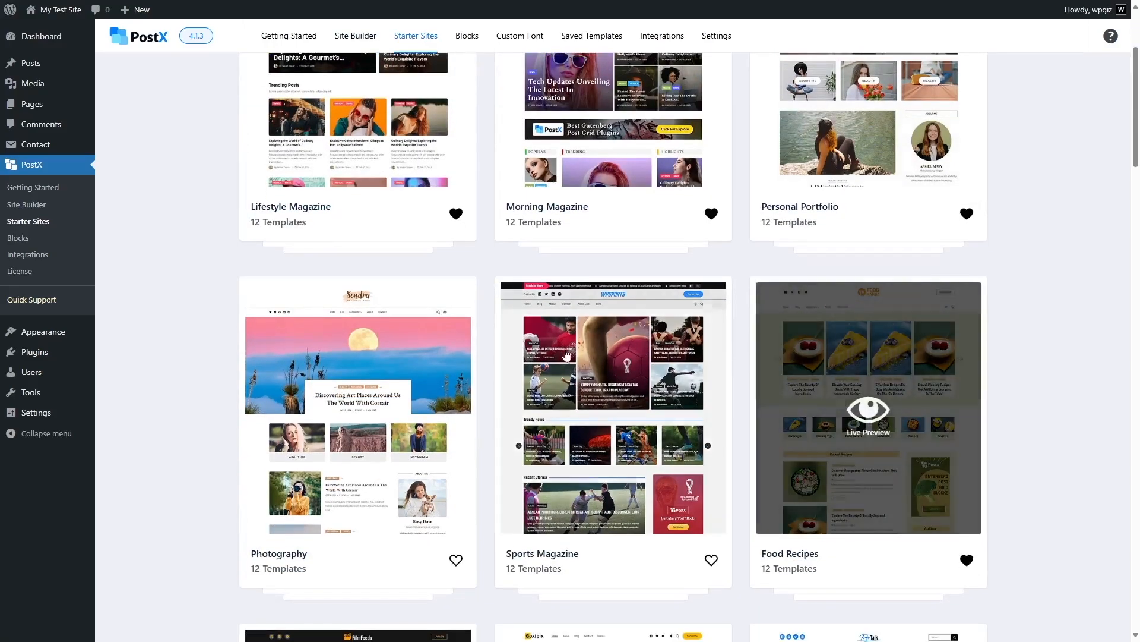
scroll(381, 378, down, 9)
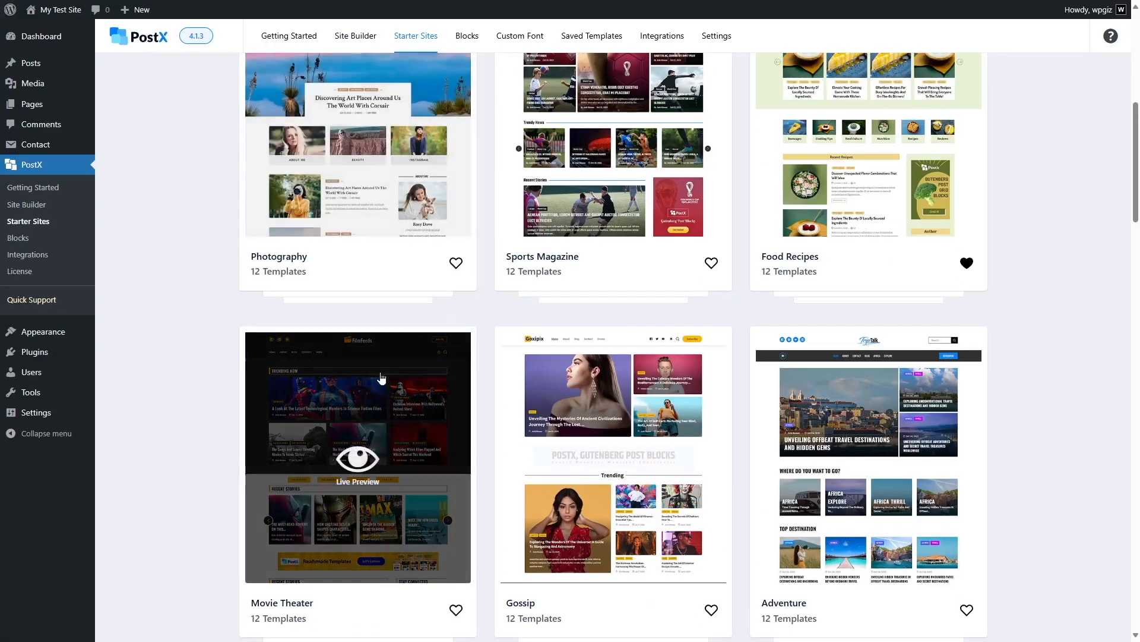
scroll(749, 425, up, 12)
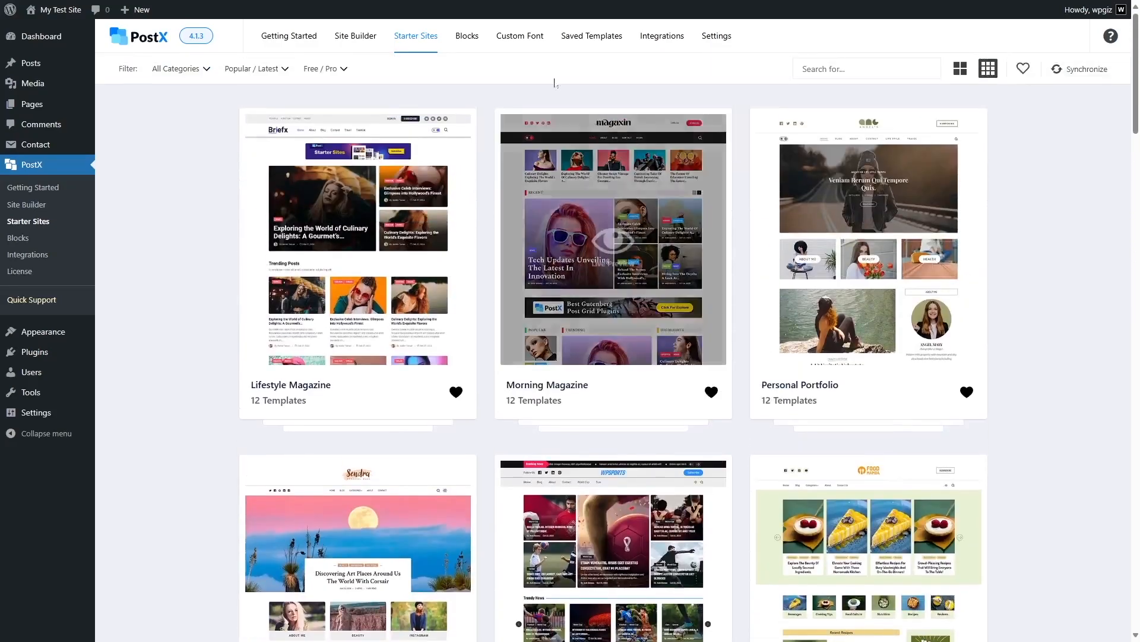
Try the on/off switch of the Post Grid #1 block and look through the list of PostX blocks.
click(463, 46)
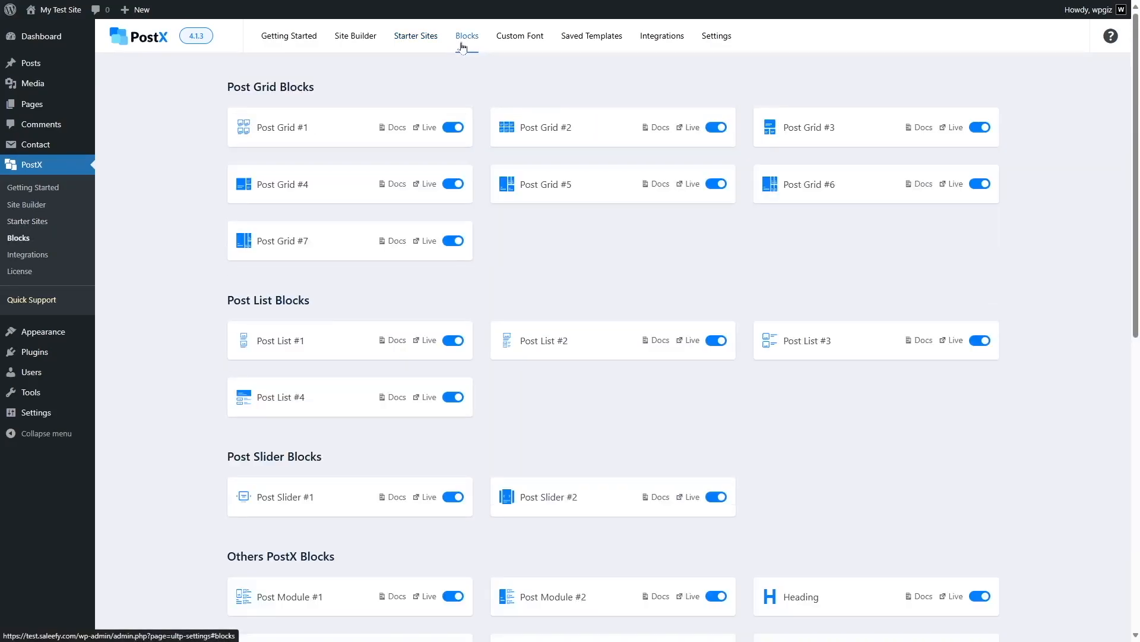
click(454, 130)
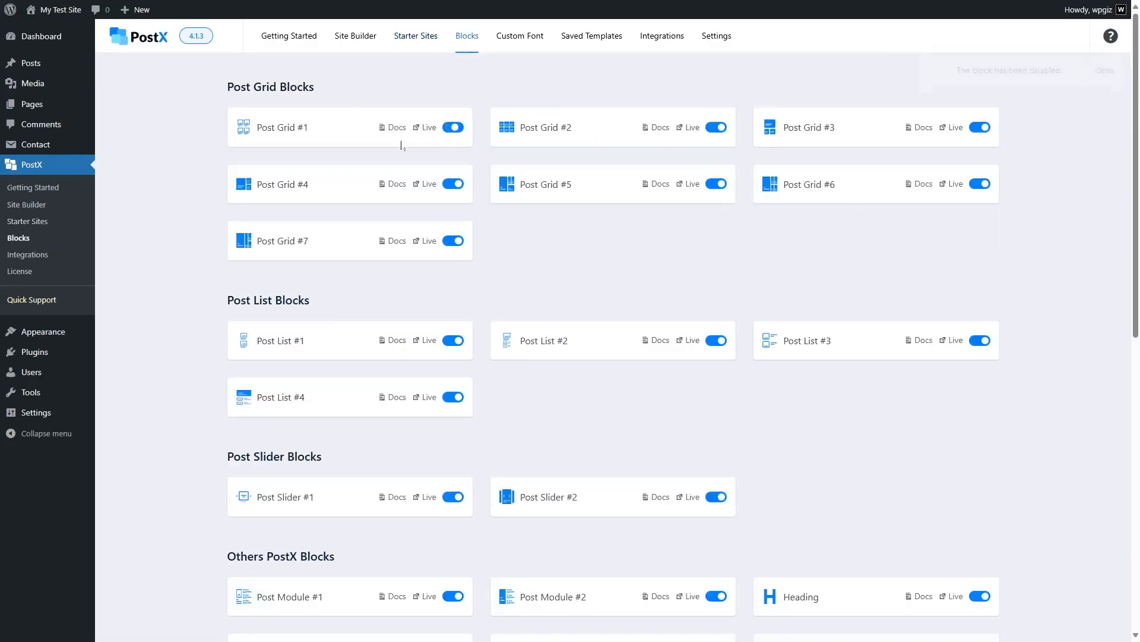
scroll(747, 230, down, 6)
scroll(747, 230, up, 6)
Look through the PostX Custom Font, Saved Templates and Integrations pages.
click(518, 36)
click(578, 37)
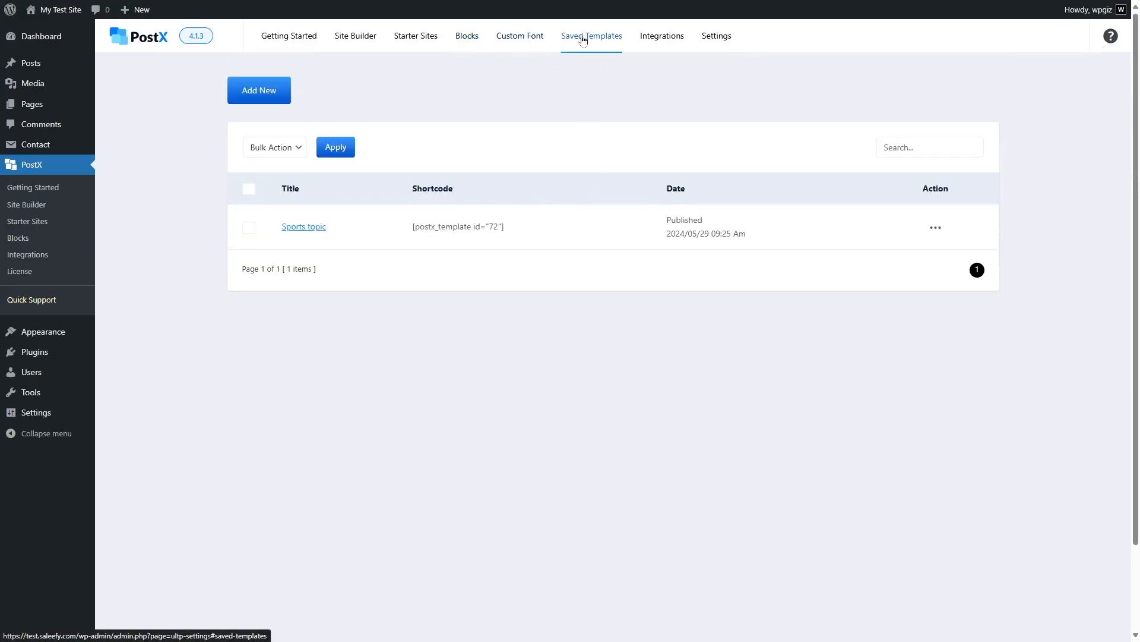
click(662, 36)
scroll(670, 71, down, 6)
scroll(720, 184, up, 6)
Review the PostX addon list and the Site Builder's Singular and Search Result templates.
click(297, 42)
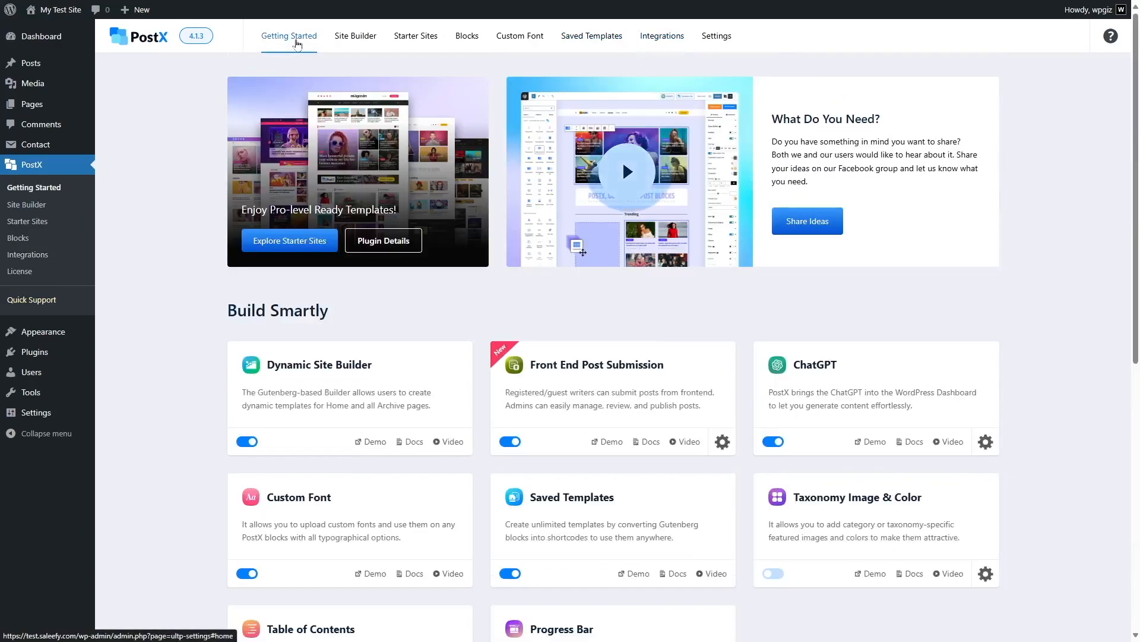
scroll(256, 196, down, 3)
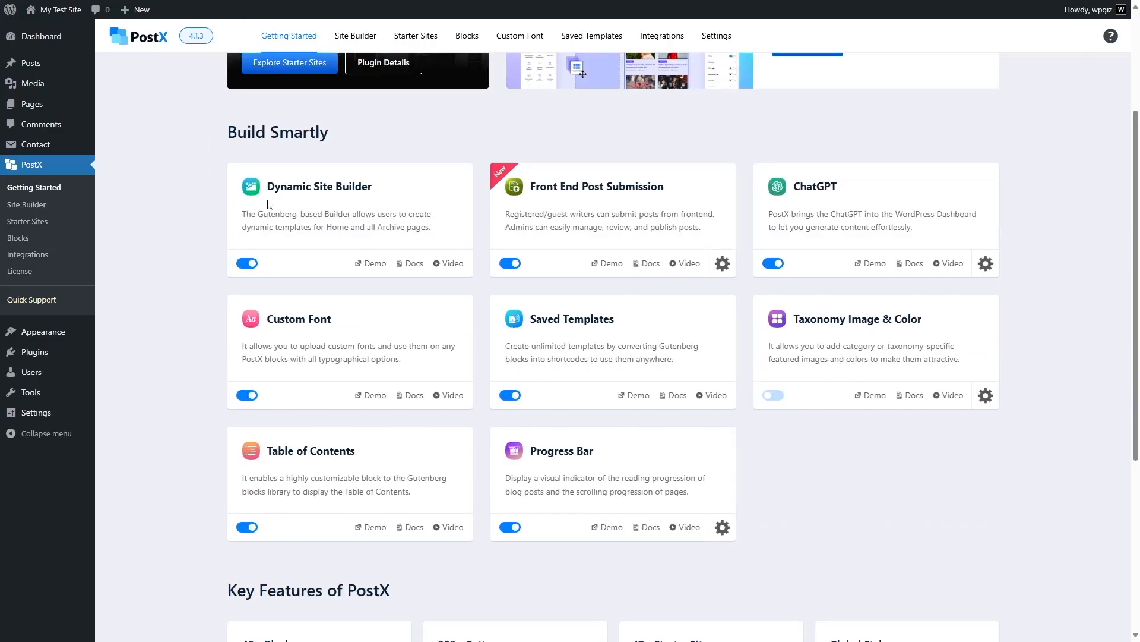
click(416, 36)
click(356, 36)
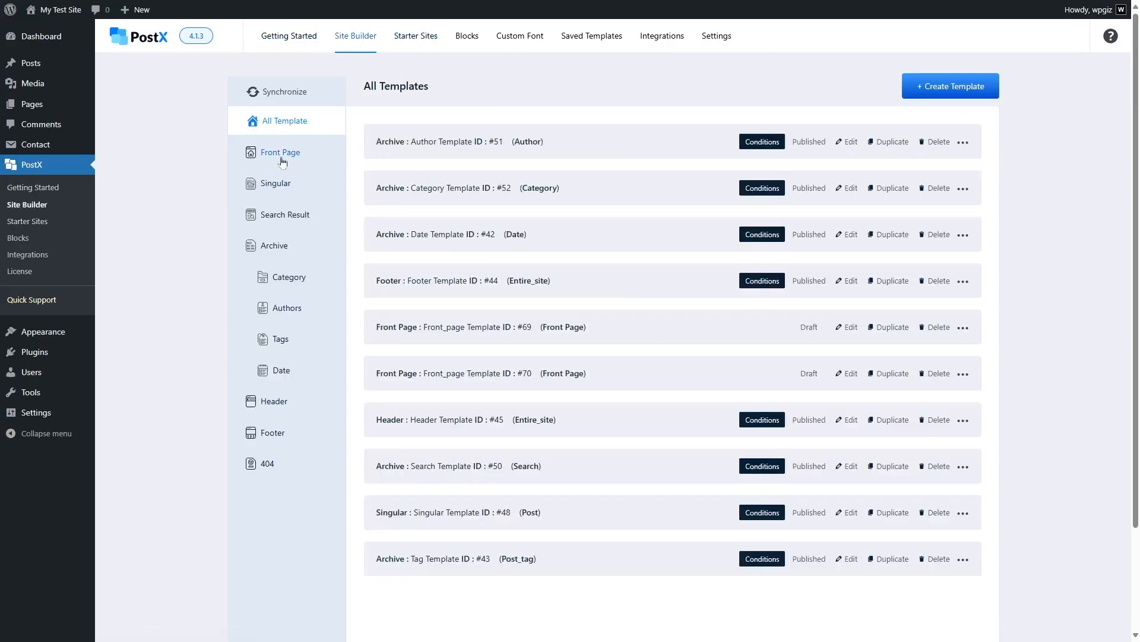
click(283, 186)
click(279, 216)
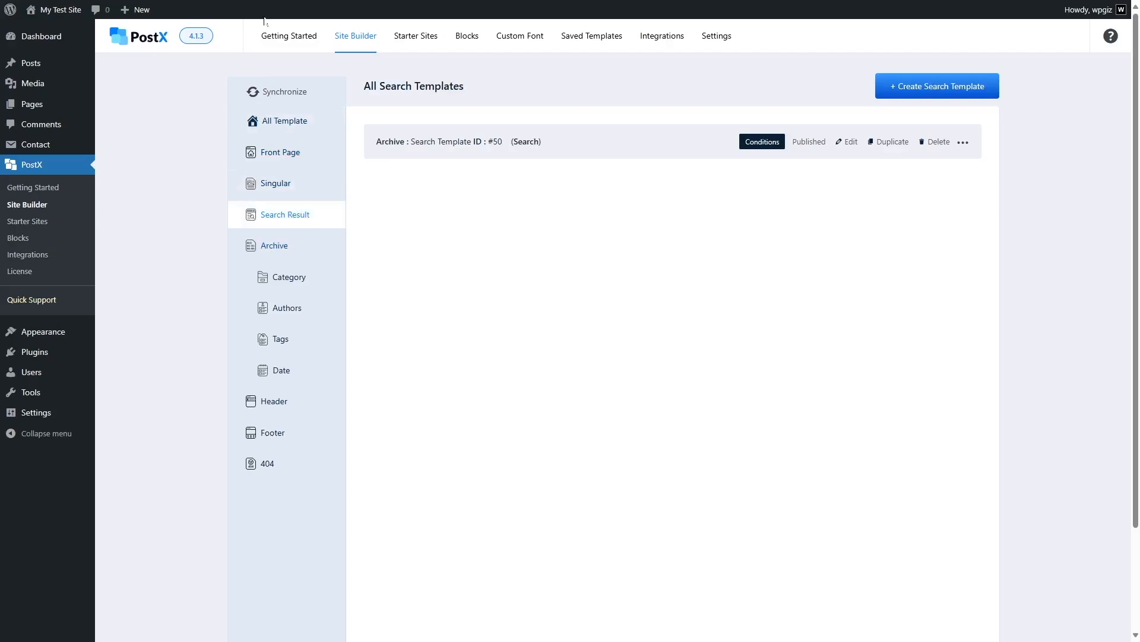
click(289, 37)
scroll(469, 245, down, 3)
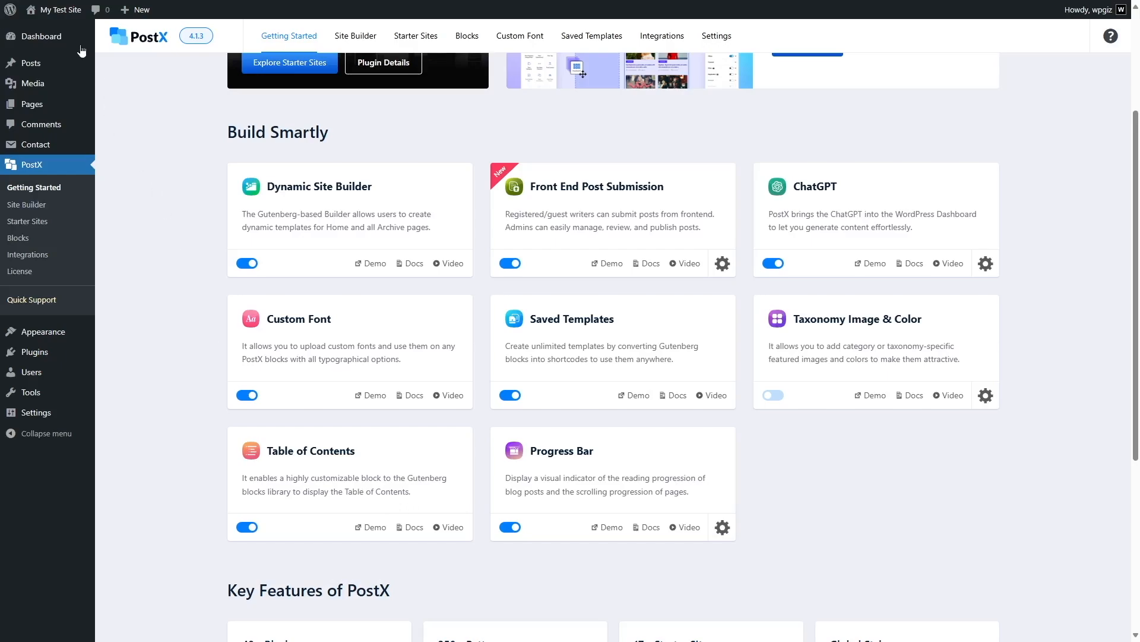
Open the "Tech Giant's CEO Resigns" post from the live site's front page and bring it up in the block editor.
mouse_move(66, 11)
click(66, 32)
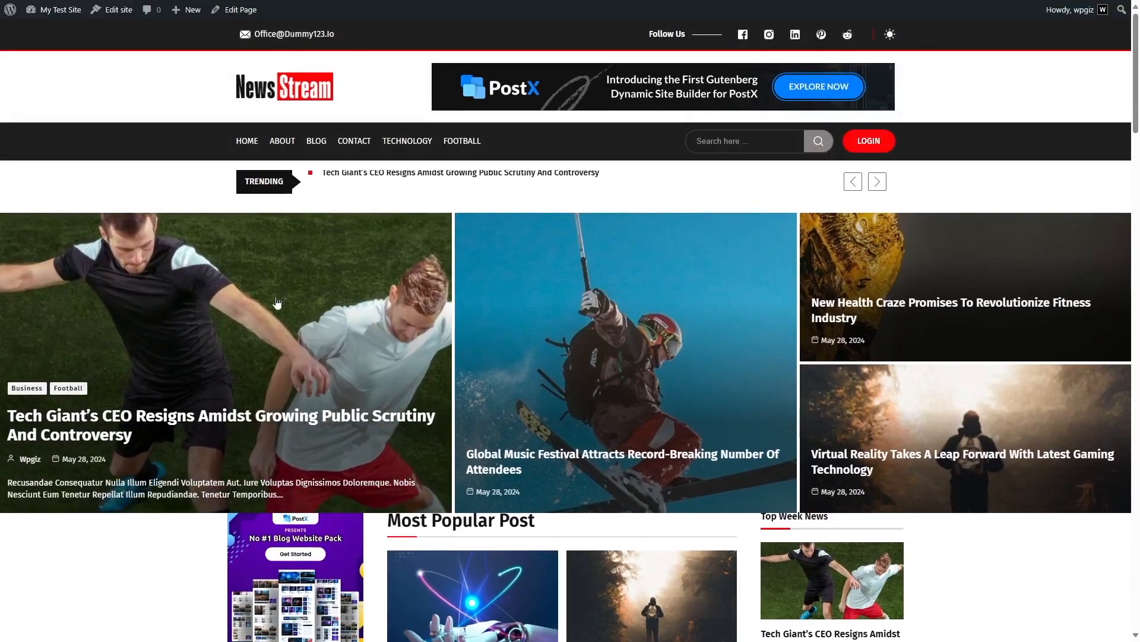
click(277, 303)
scroll(327, 247, down, 3)
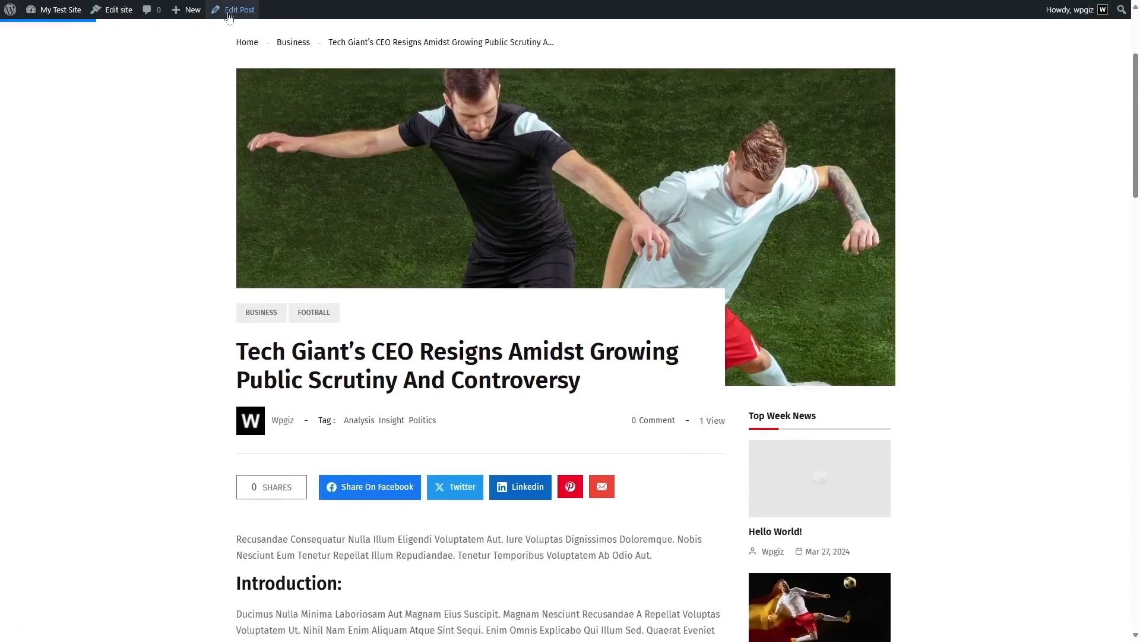
click(230, 13)
click(937, 57)
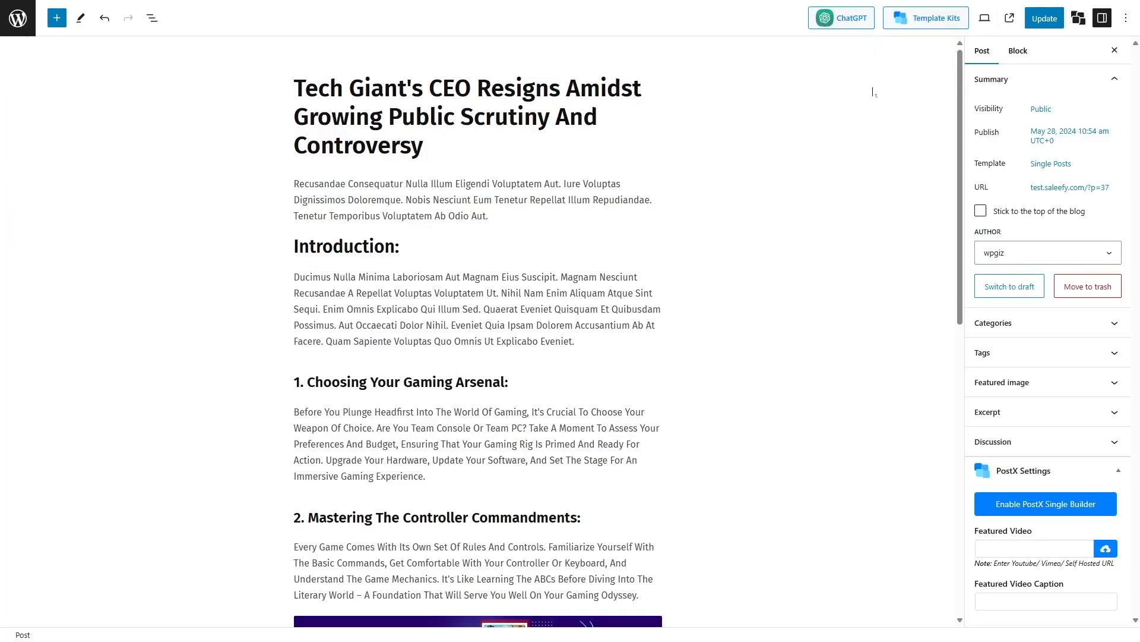
Insert a PostX Table of Contents block directly below the post title and update the post.
click(452, 145)
key(Return)
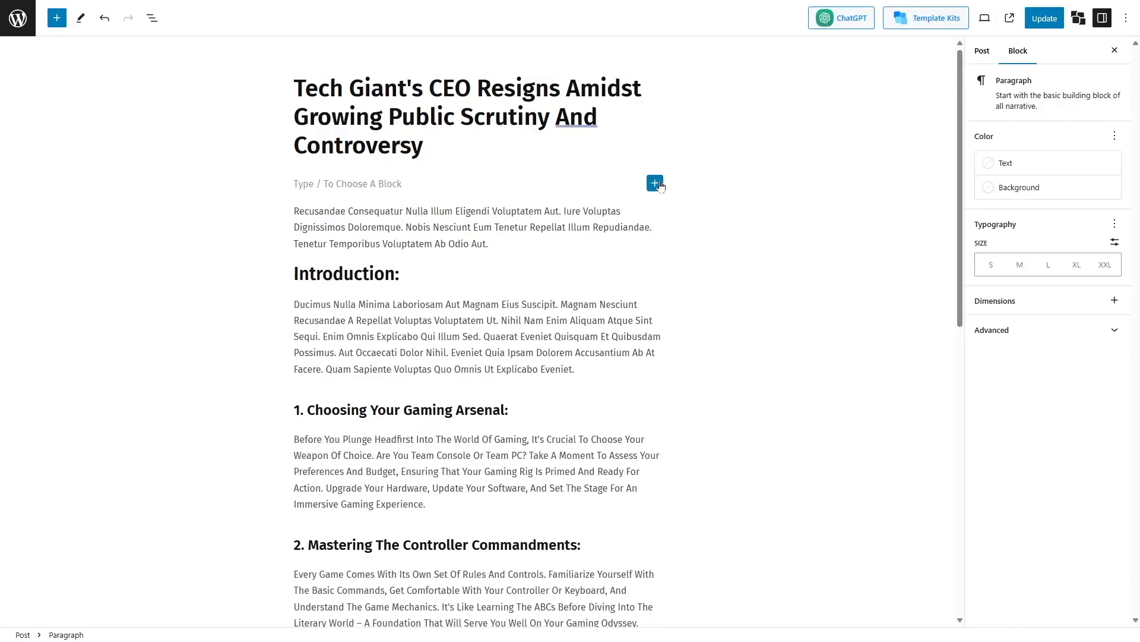
click(655, 184)
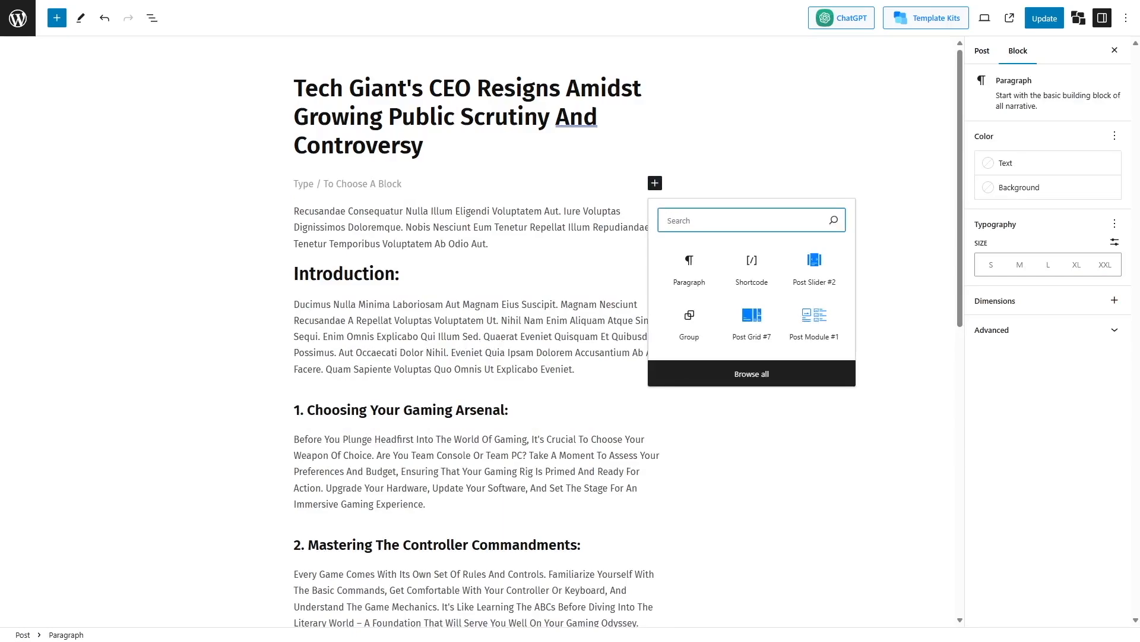
text(table)
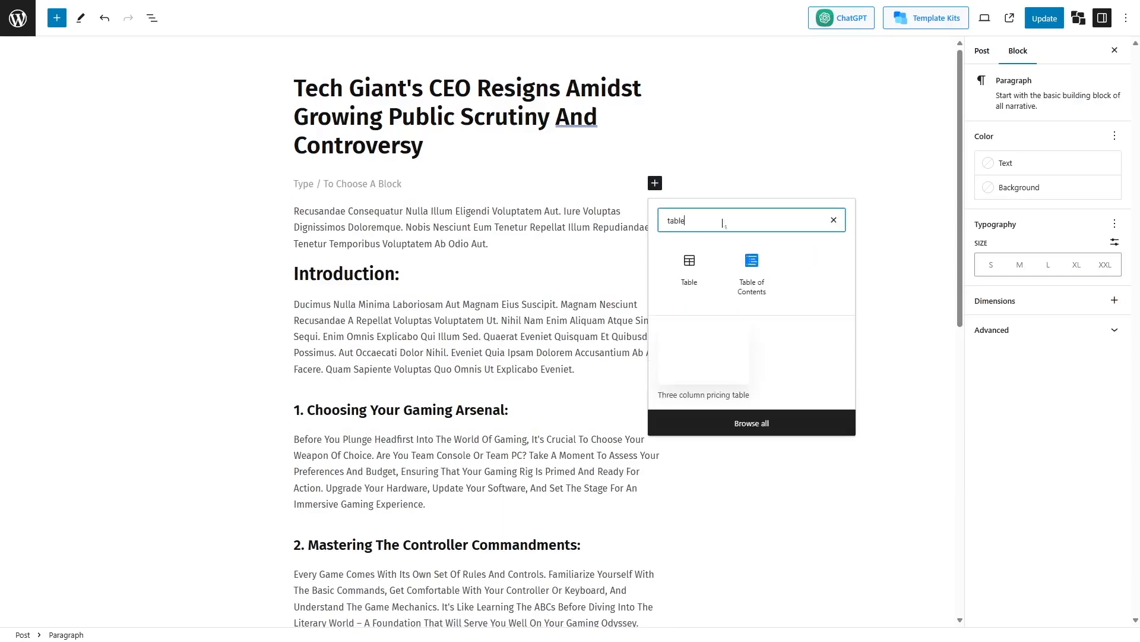
click(754, 270)
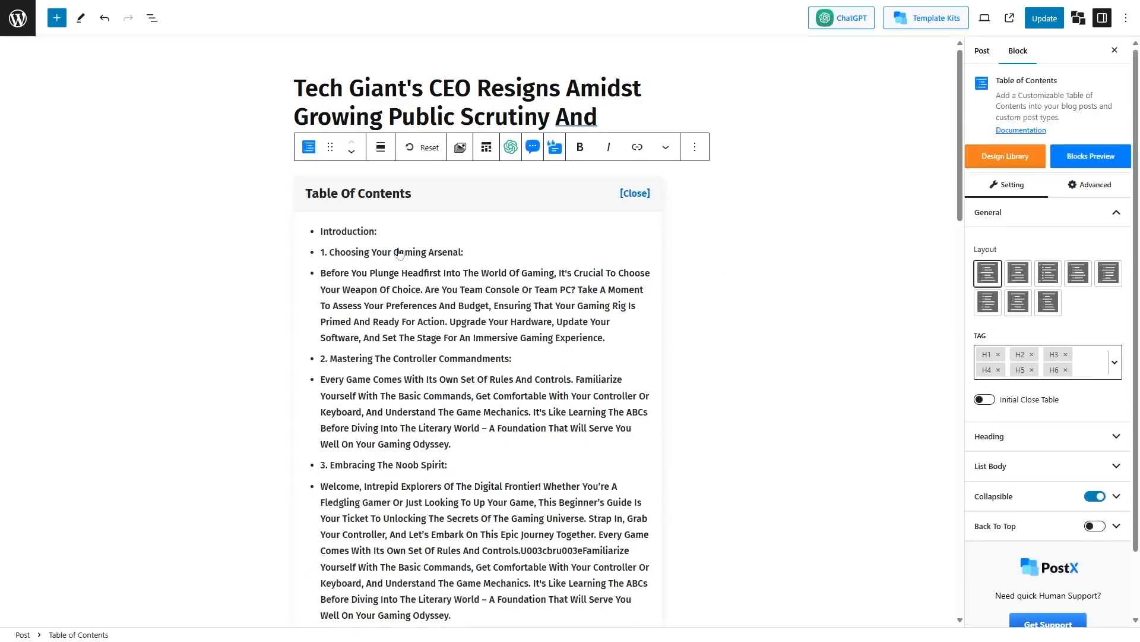
click(1043, 25)
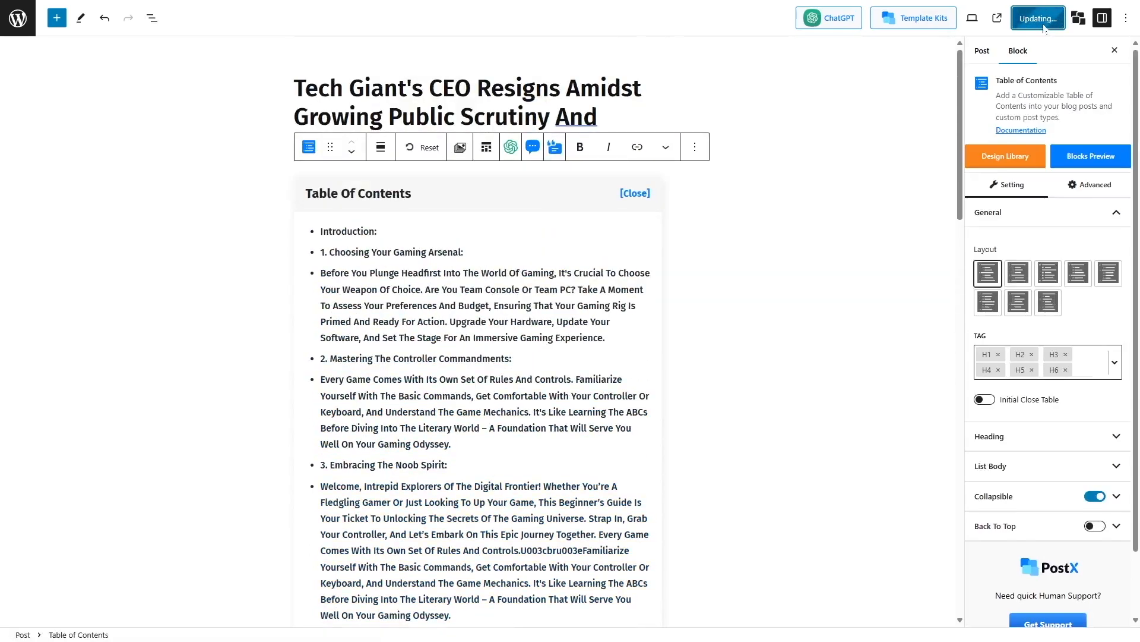
View the published post to examine its Table of Contents, and reopen the post for editing.
click(98, 606)
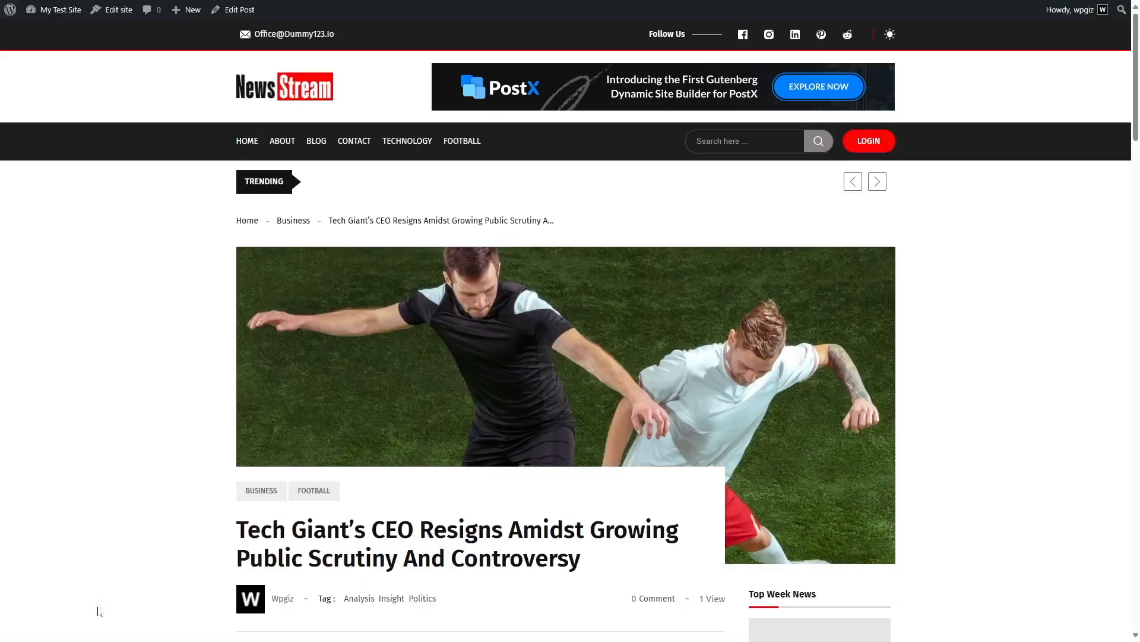
scroll(297, 386, down, 9)
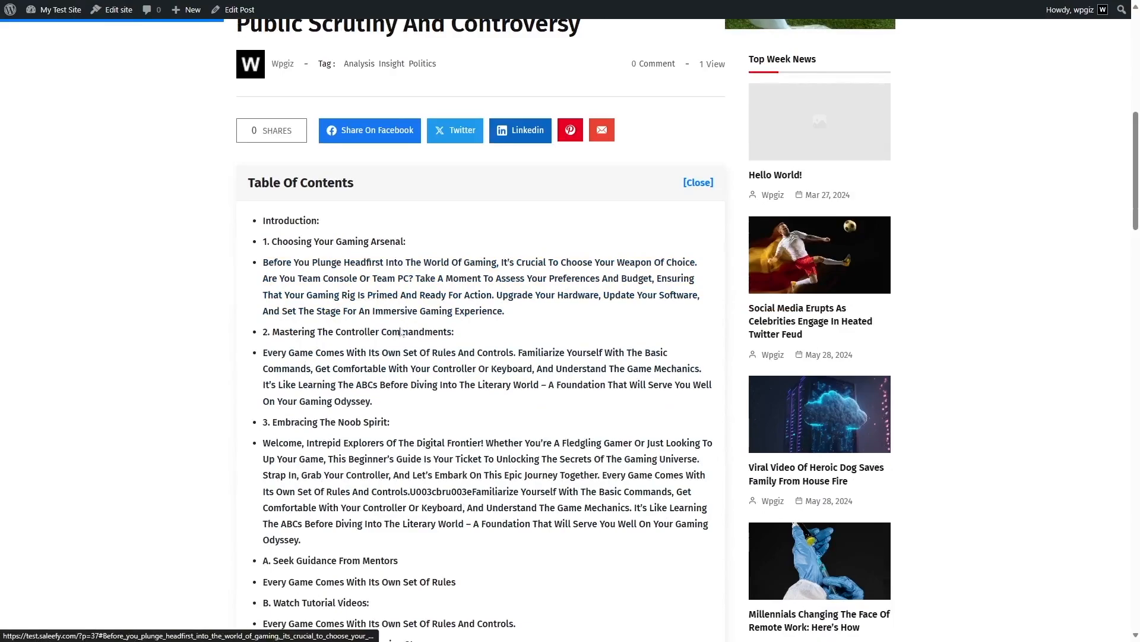
scroll(297, 285, down, 5)
scroll(390, 449, up, 4)
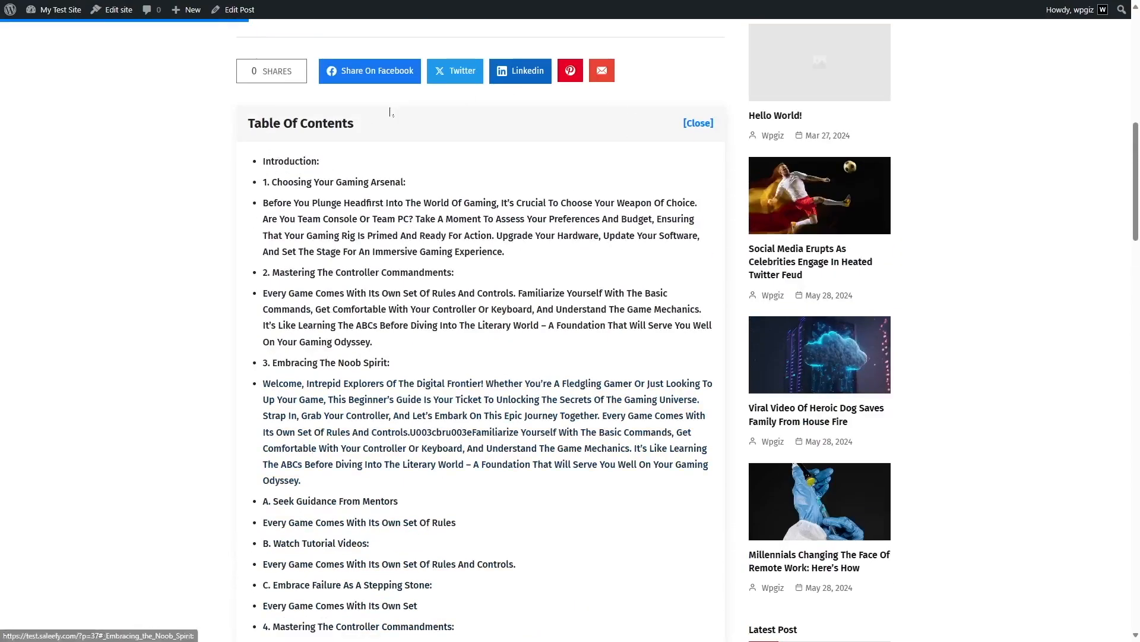
click(247, 18)
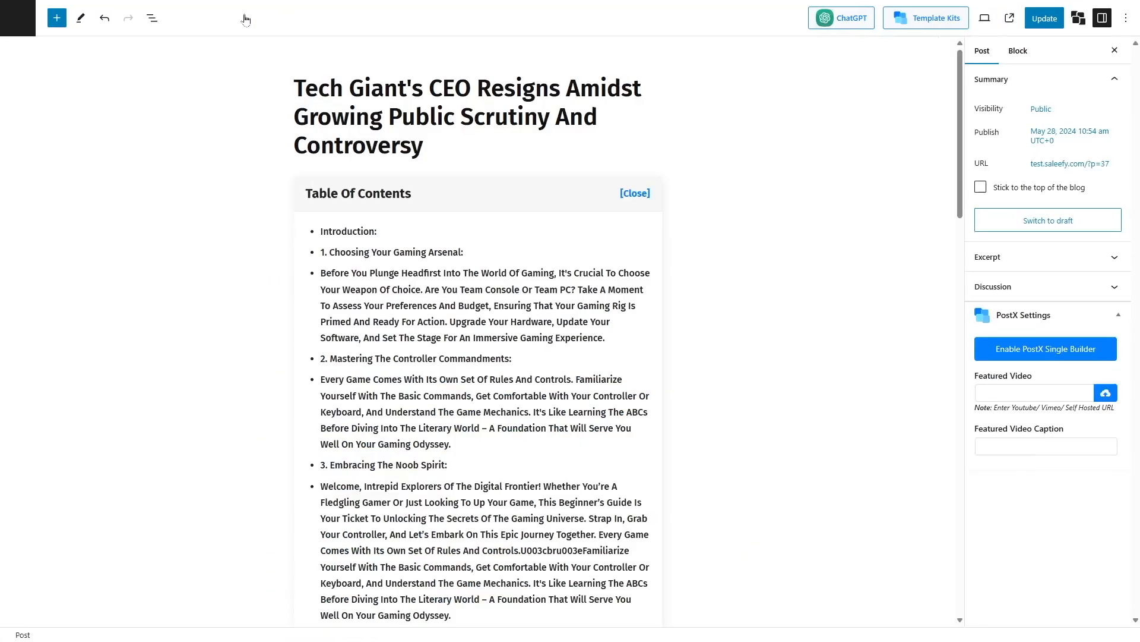
Try the numbered and other layouts on the Table of Contents block and return it to the first, bulleted layout.
scroll(545, 152, down, 4)
scroll(544, 153, up, 4)
click(525, 168)
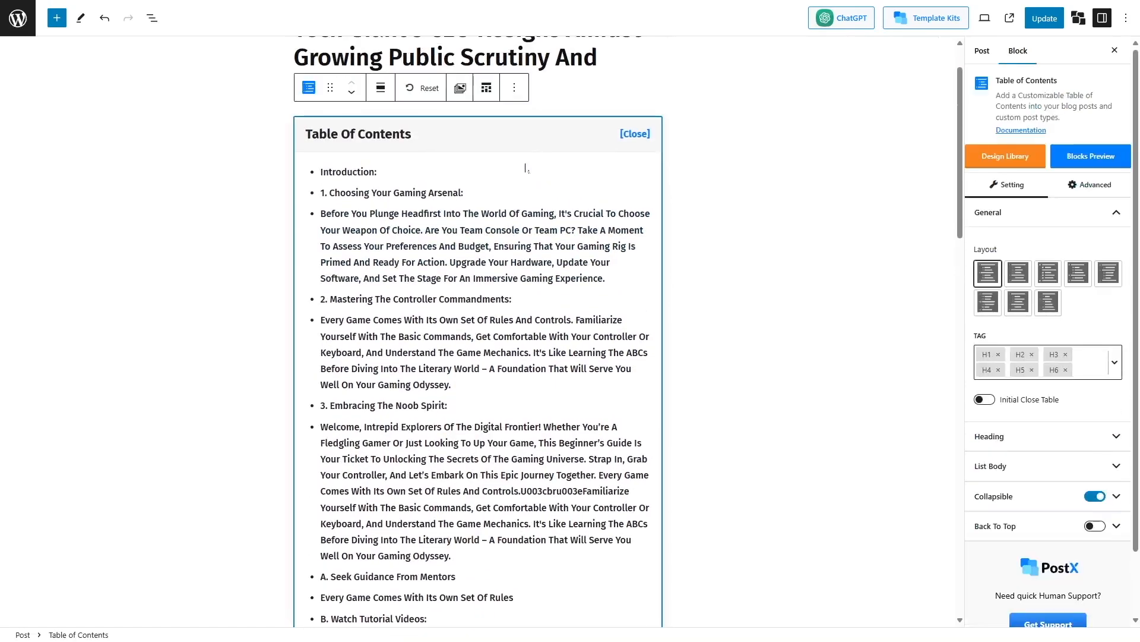
click(1018, 273)
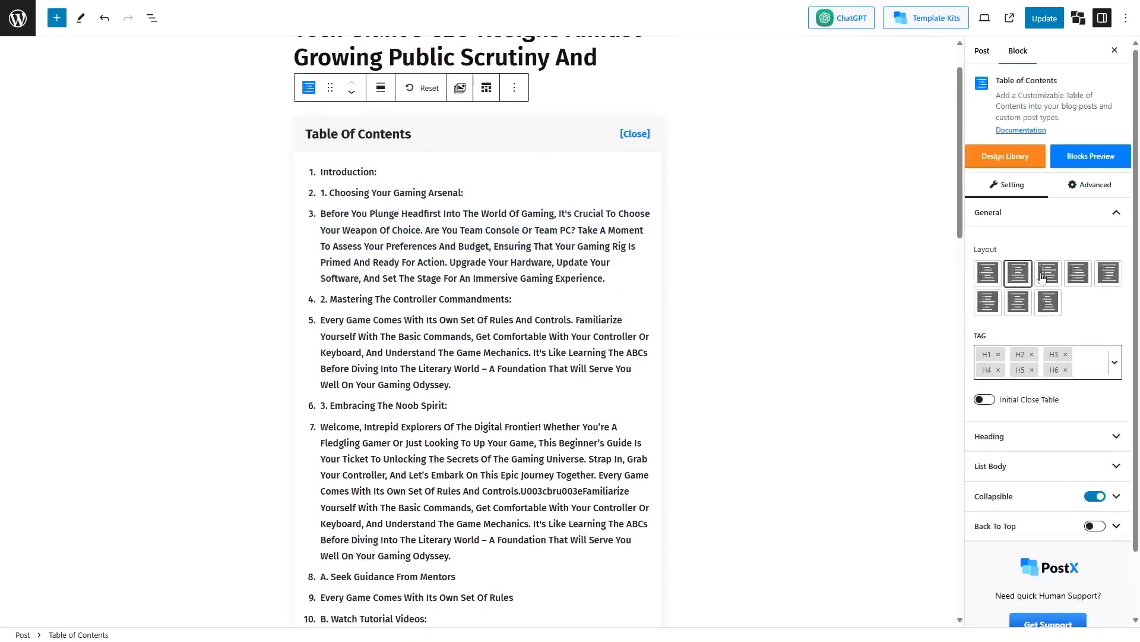
click(1048, 274)
click(1079, 273)
click(1109, 273)
click(988, 273)
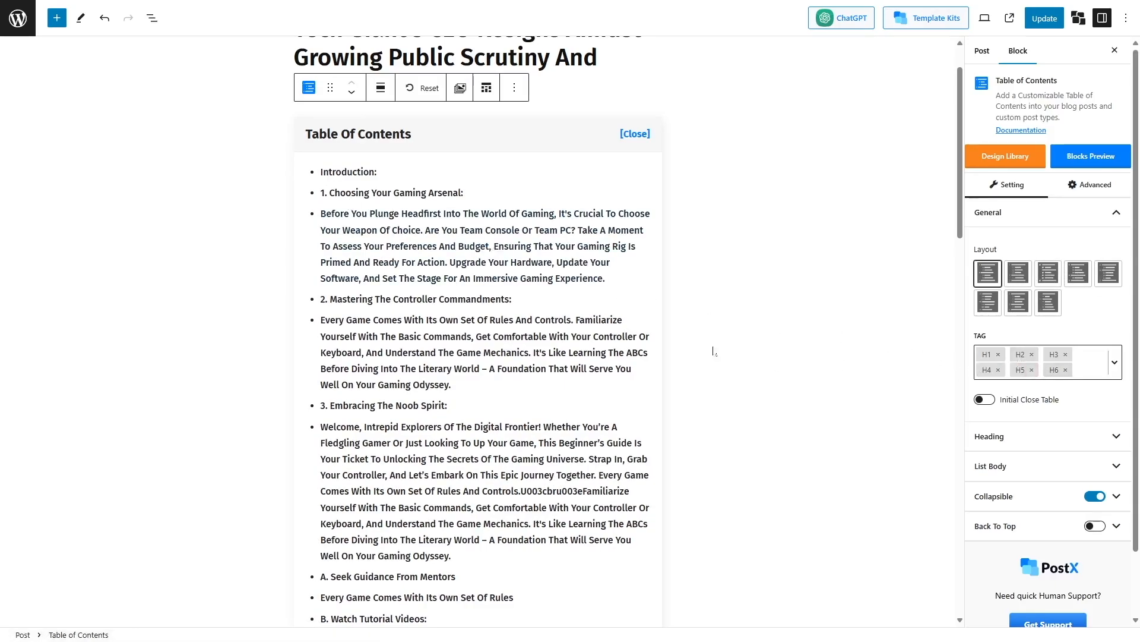
Limit the Table of Contents block's heading tags to H2 only and update the post.
click(998, 369)
click(999, 369)
click(998, 369)
click(1066, 354)
click(1032, 354)
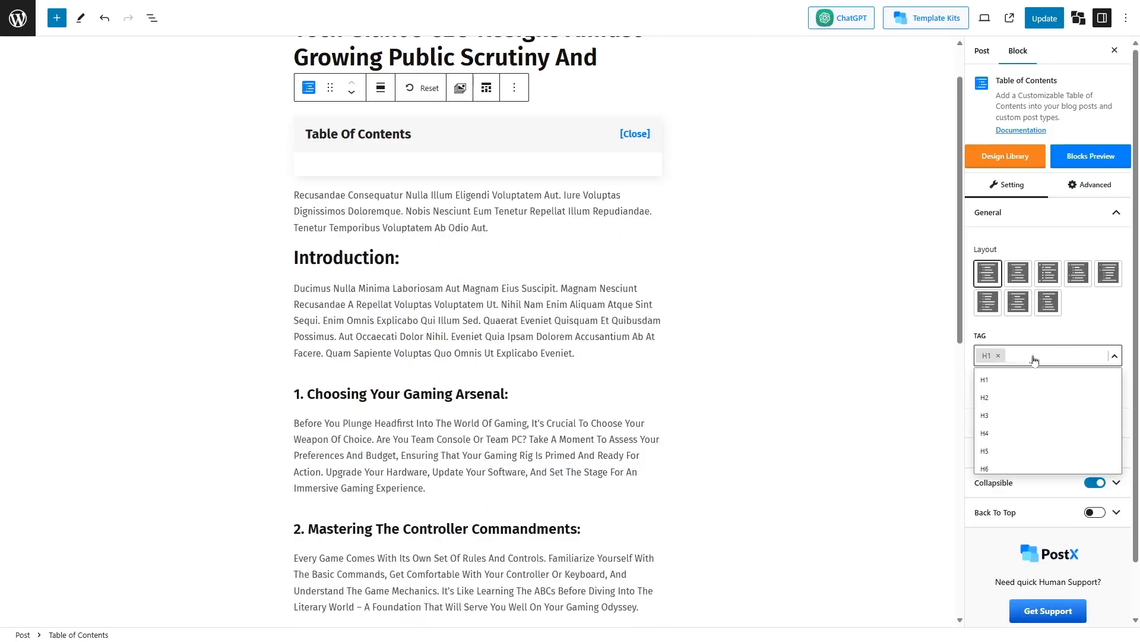
click(998, 356)
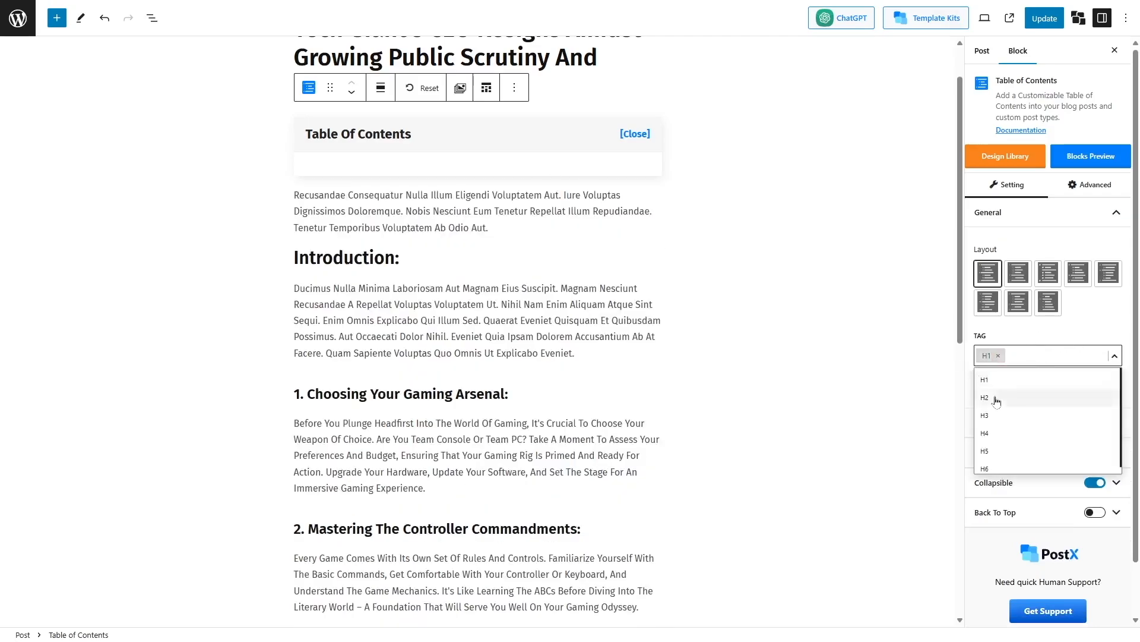
click(991, 398)
click(1037, 355)
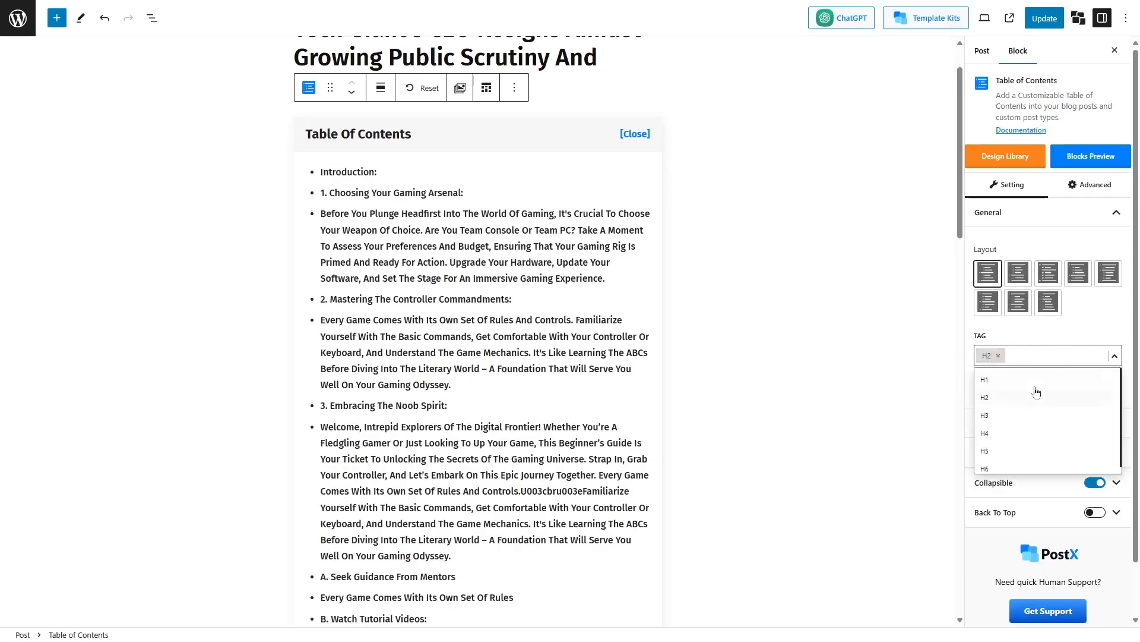
click(1128, 426)
click(1059, 426)
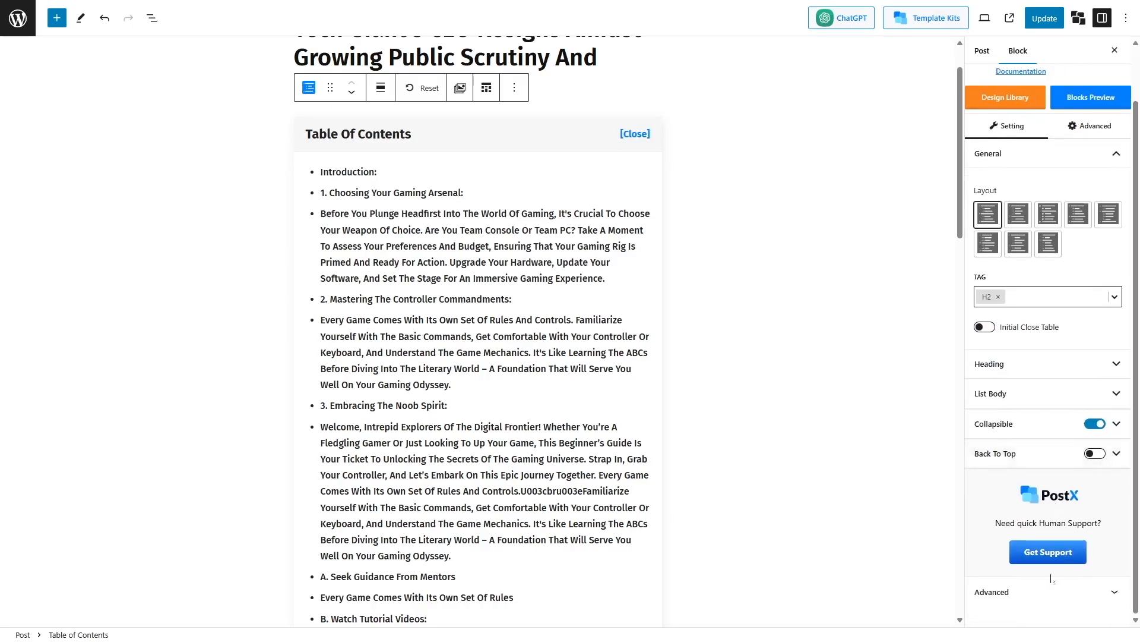
key(ctrl+s)
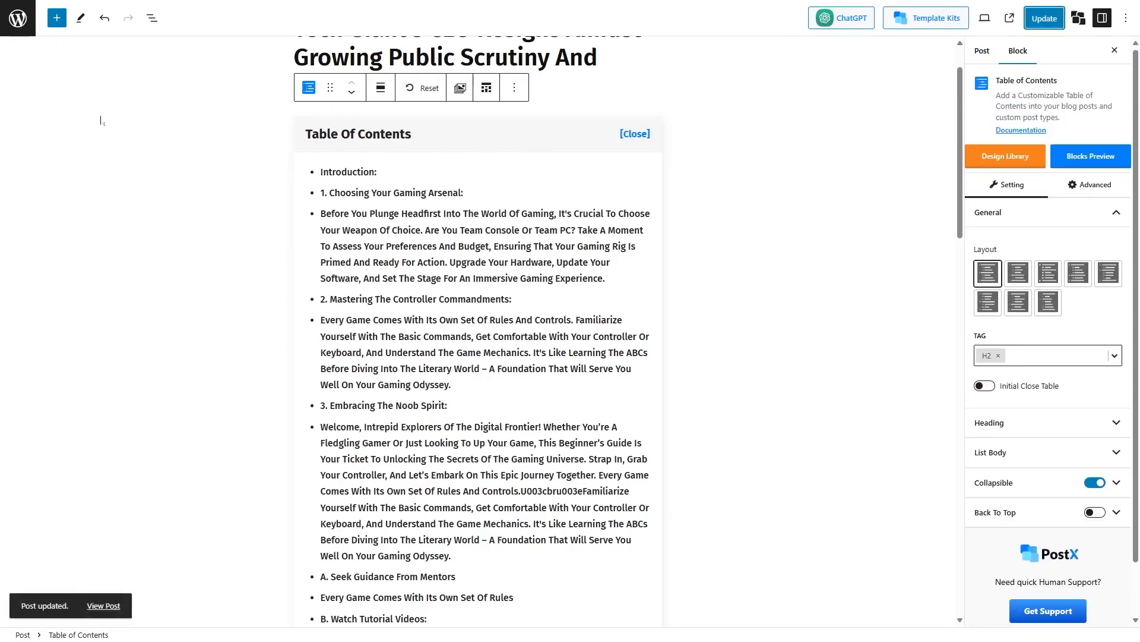
Leave the editor for the live site and open the "Global Music Festival" post to examine its reading progress bar.
click(18, 18)
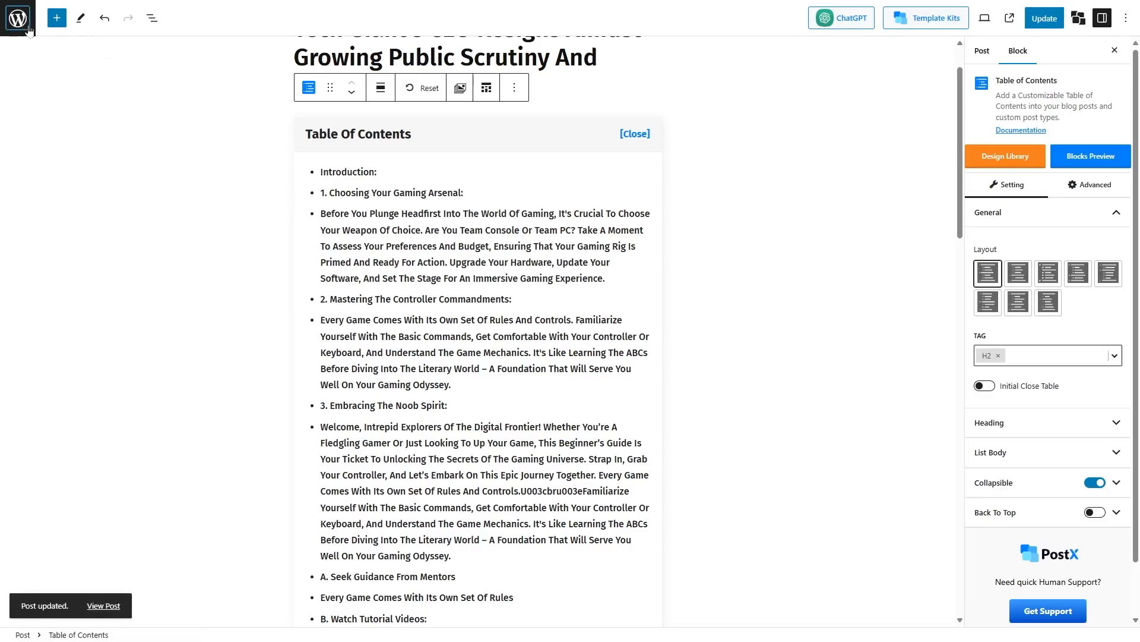
mouse_move(60, 9)
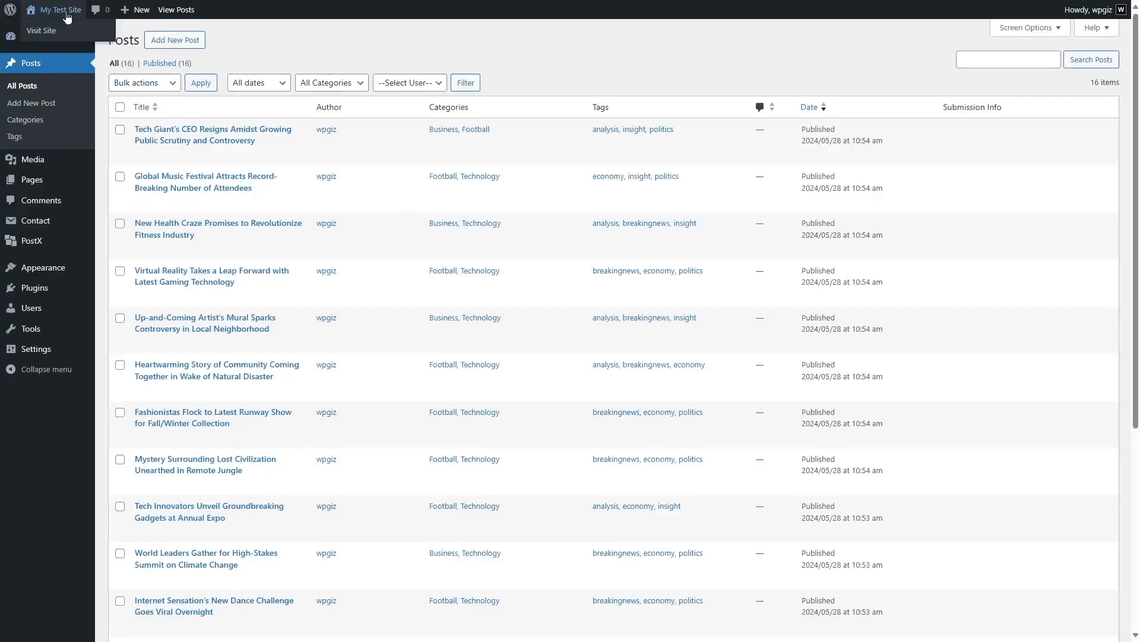
click(42, 31)
click(604, 347)
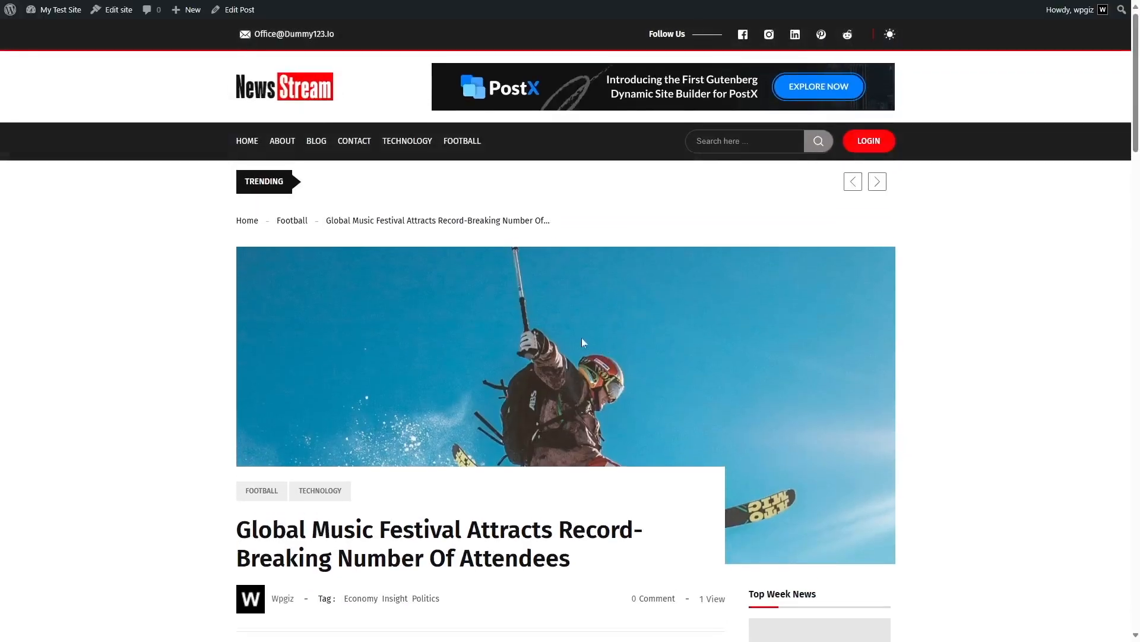
scroll(582, 338, down, 5)
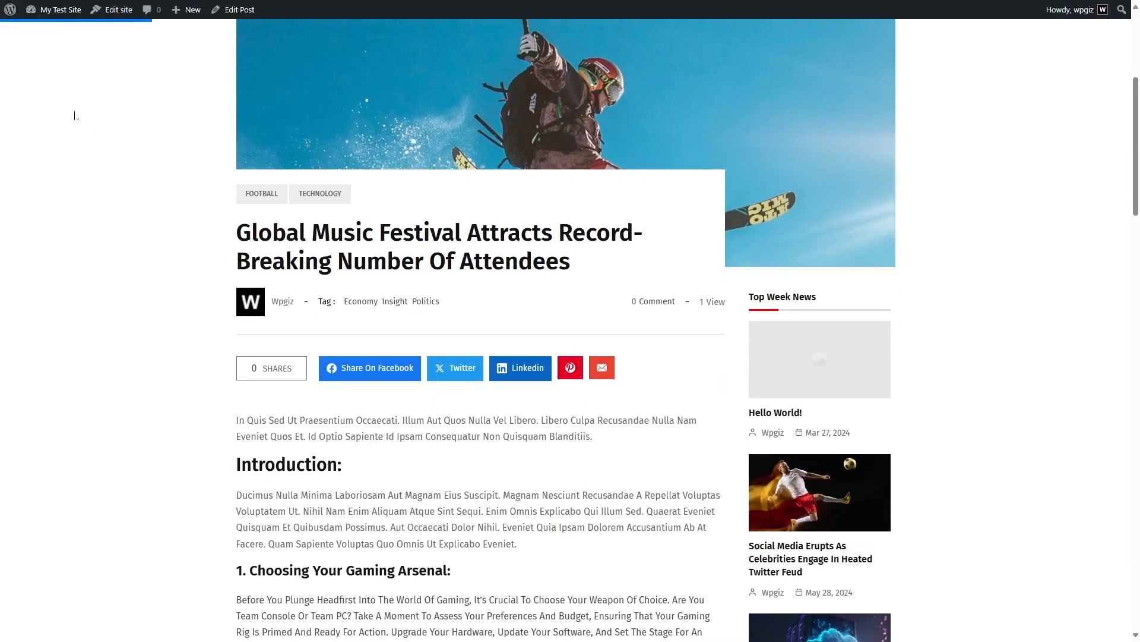
View the Singular template from the PostX Site Builder in the editor, and leave it without saving.
mouse_move(59, 10)
click(72, 28)
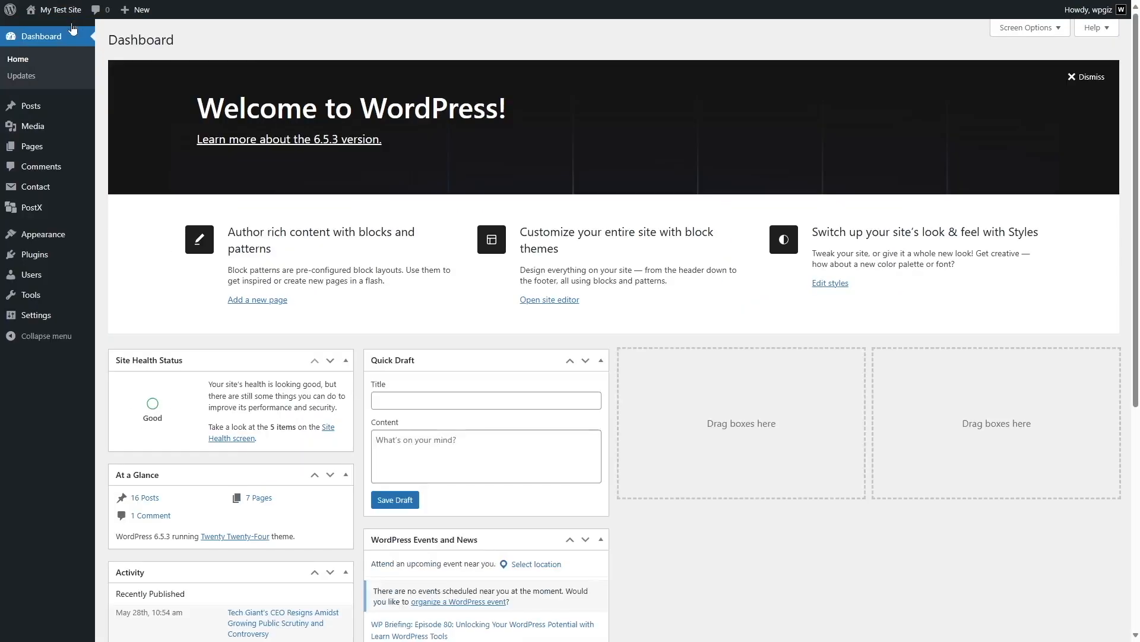
click(43, 211)
click(362, 40)
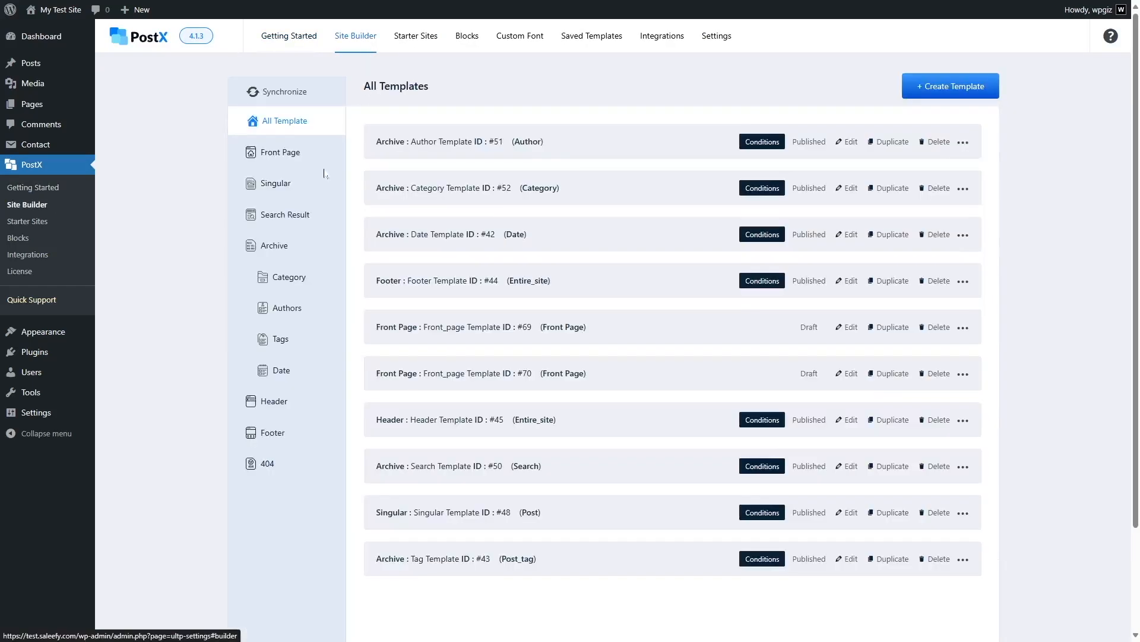
click(295, 182)
click(846, 143)
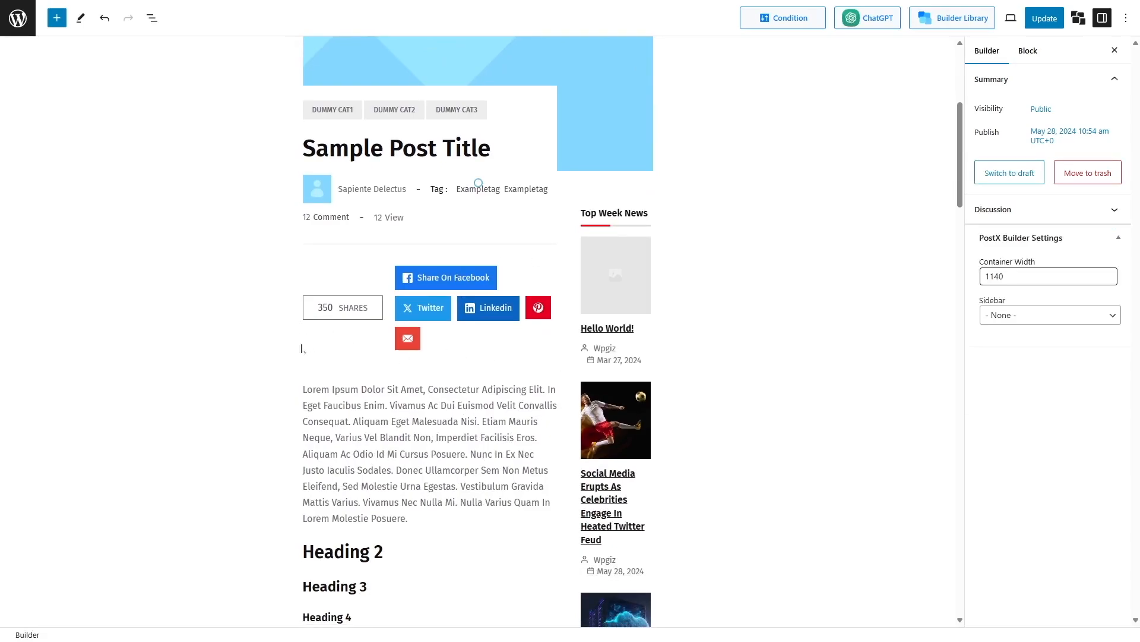
click(16, 33)
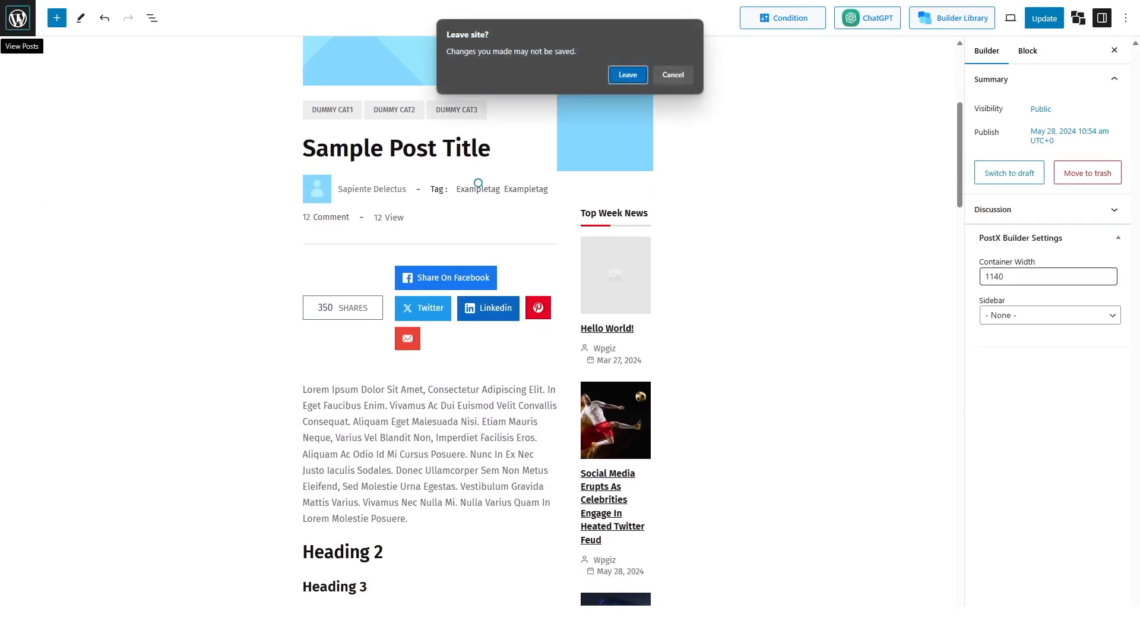
click(635, 77)
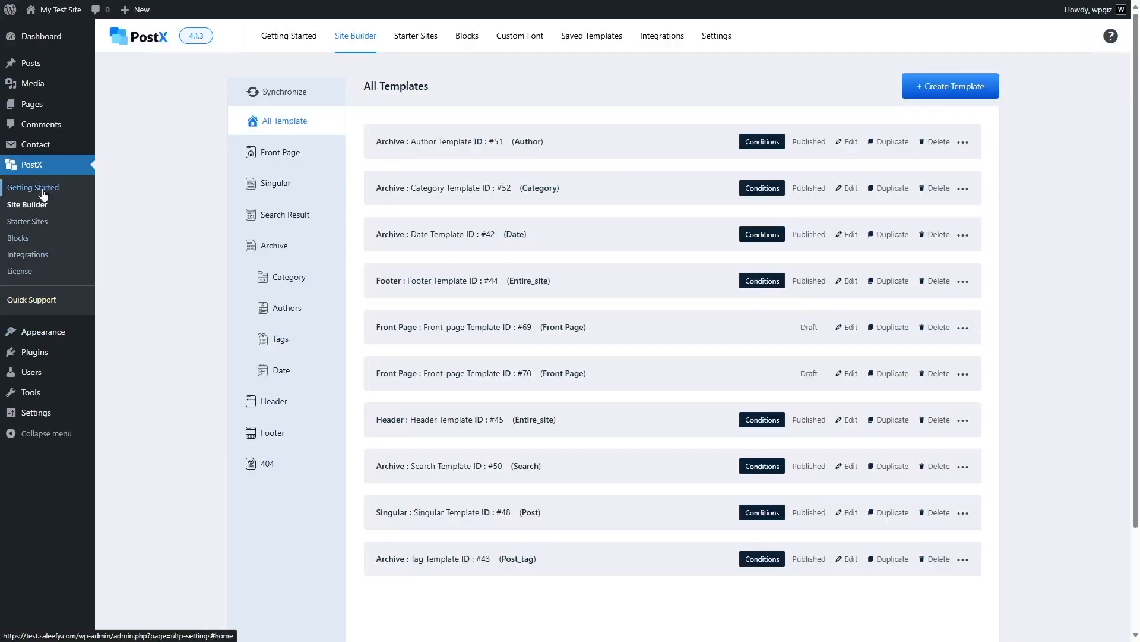
Review the addons and the key features listed on PostX's Getting Started page.
click(34, 187)
scroll(256, 386, down, 3)
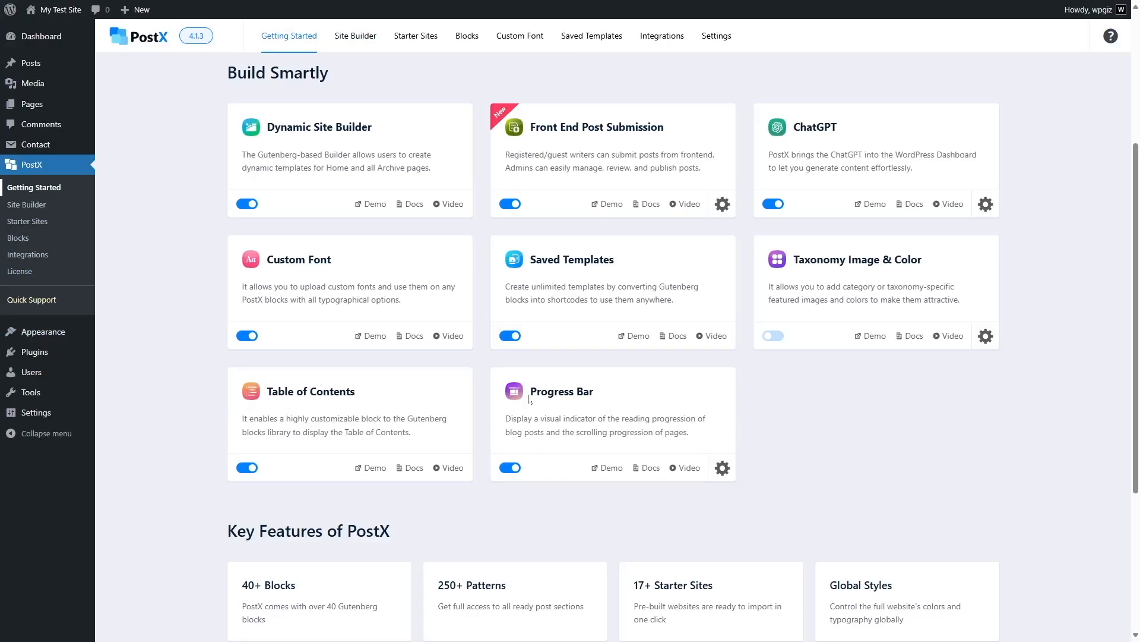
scroll(525, 399, down, 5)
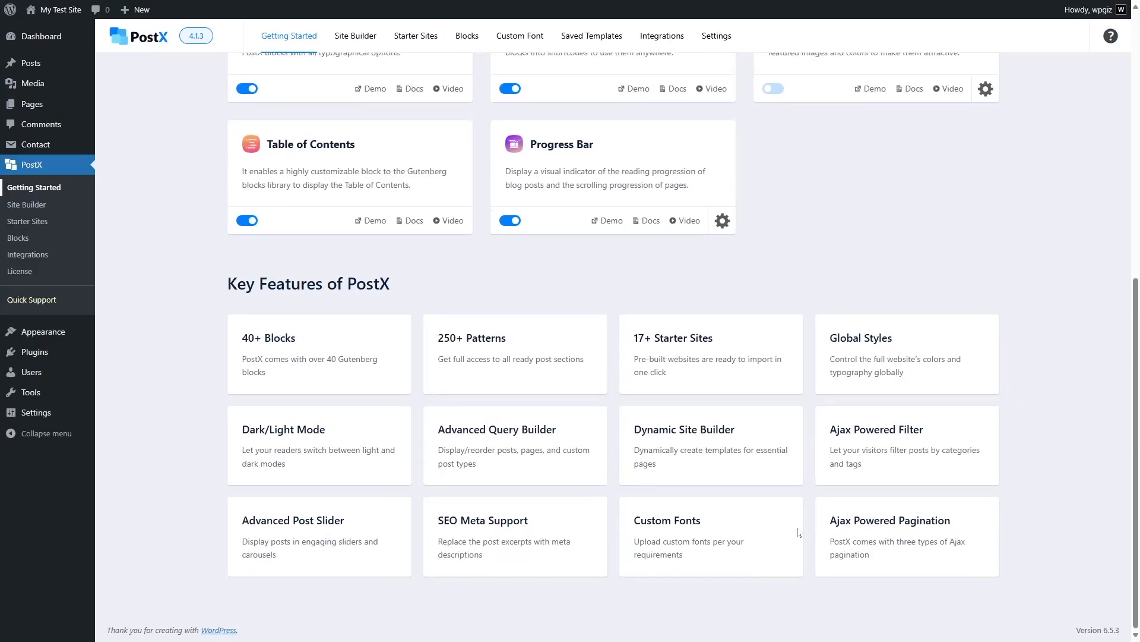
scroll(797, 533, up, 8)
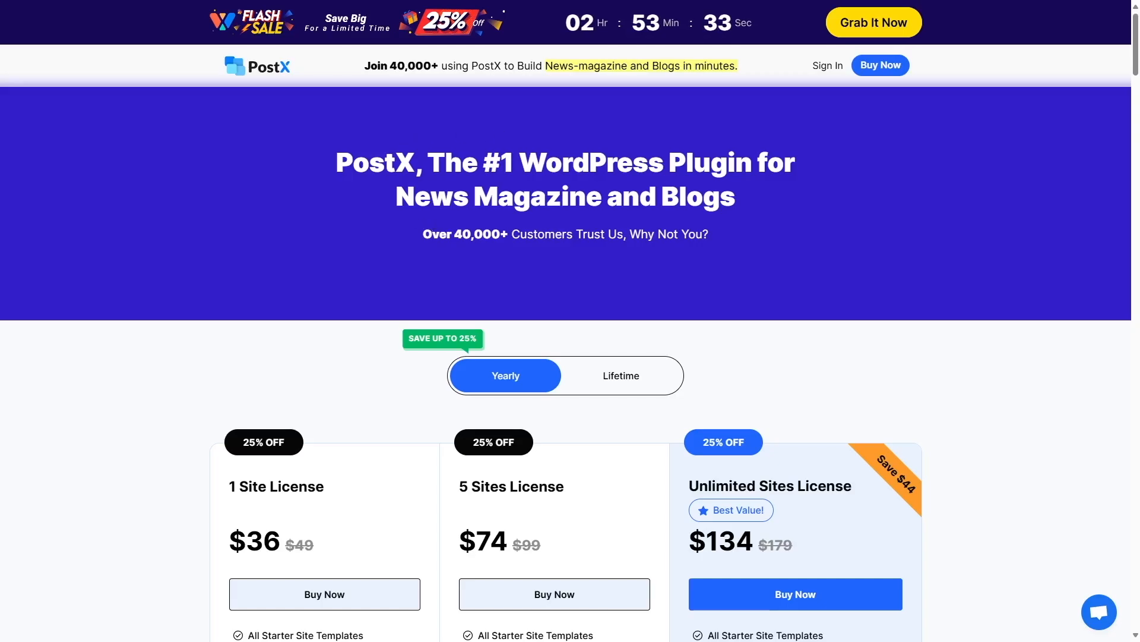
Compare the yearly and lifetime prices of the 1 Site, 5 Sites and Unlimited Sites licenses on the PostX pricing page.
scroll(491, 201, down, 3)
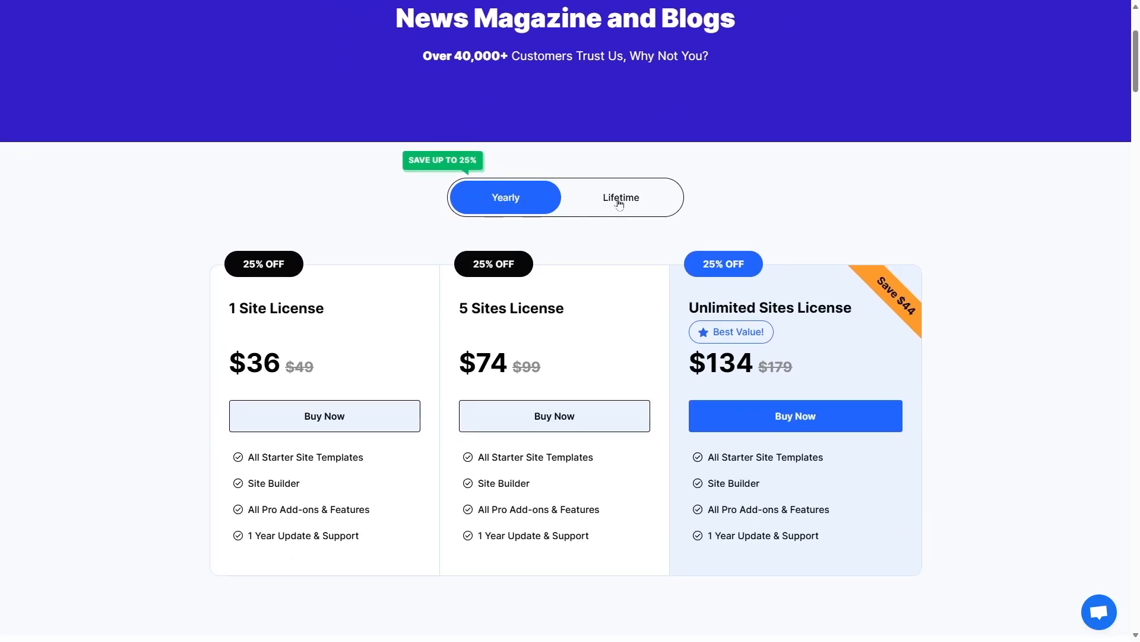
scroll(331, 240, down, 1)
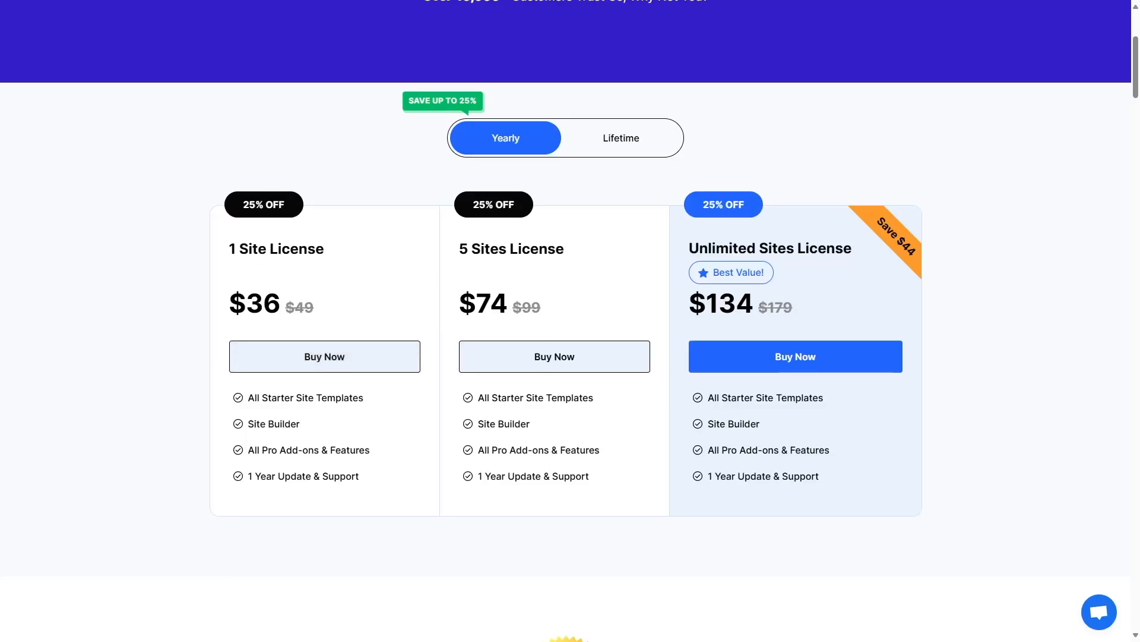
click(617, 143)
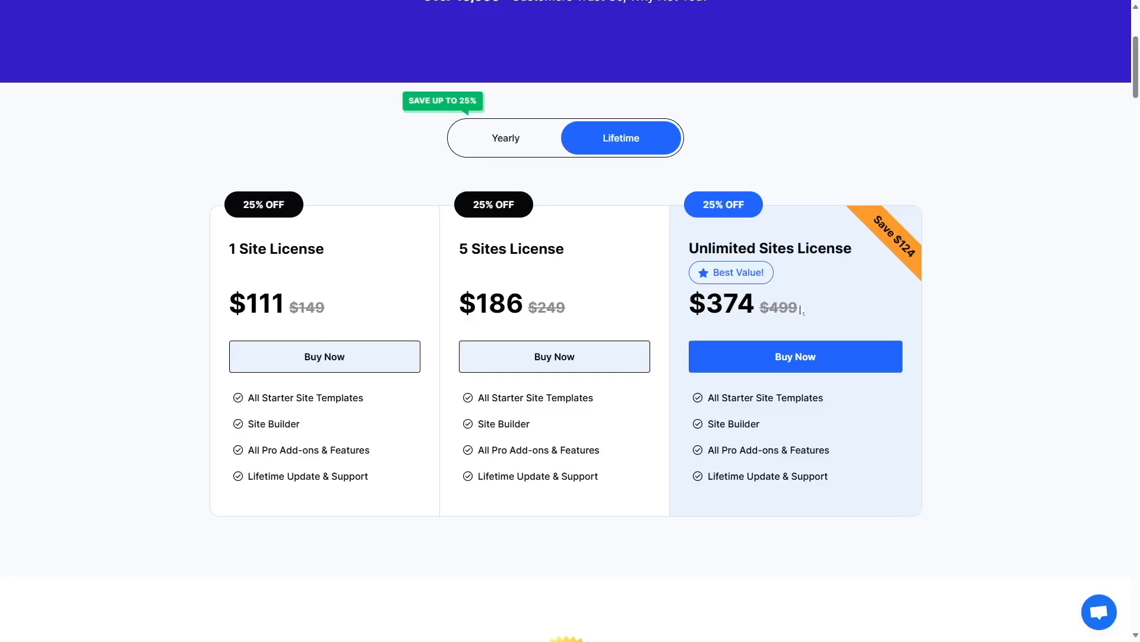
click(502, 143)
click(625, 148)
click(506, 140)
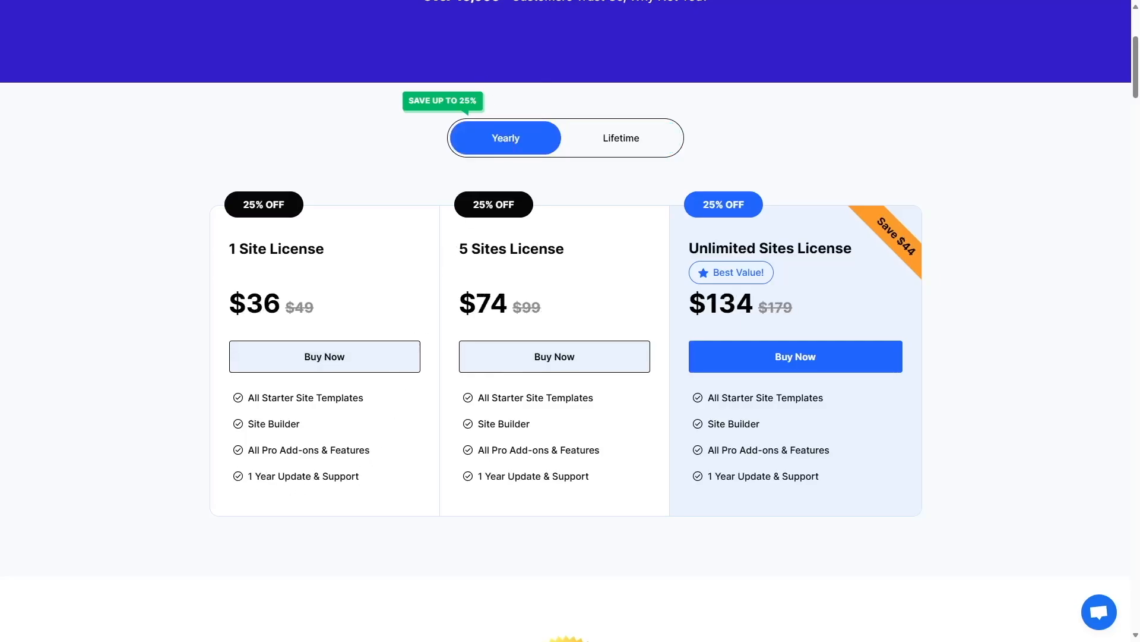
click(621, 138)
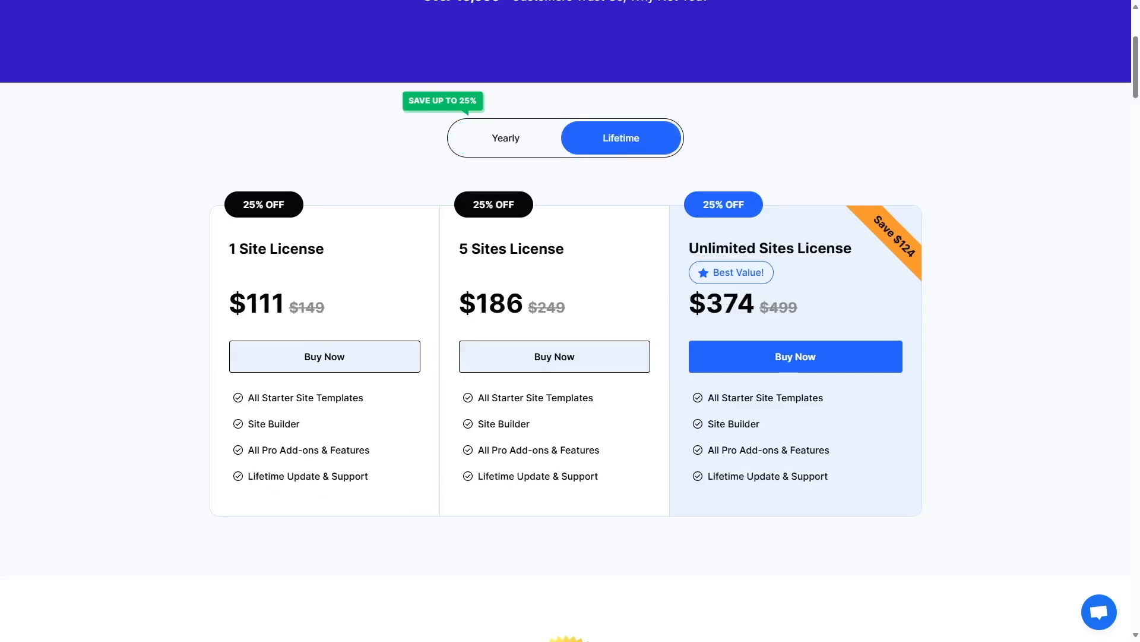
Examine the summary of the plugin comparison below the lifetime plans, and switch the license pricing back to yearly.
scroll(775, 212, down, 8)
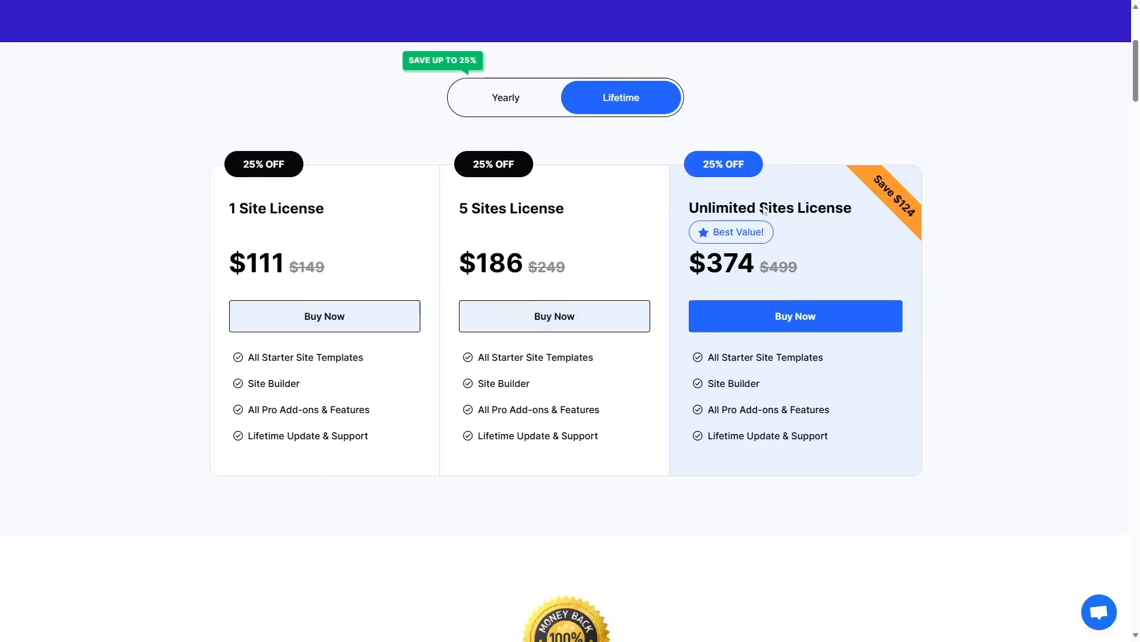
scroll(739, 193, down, 7)
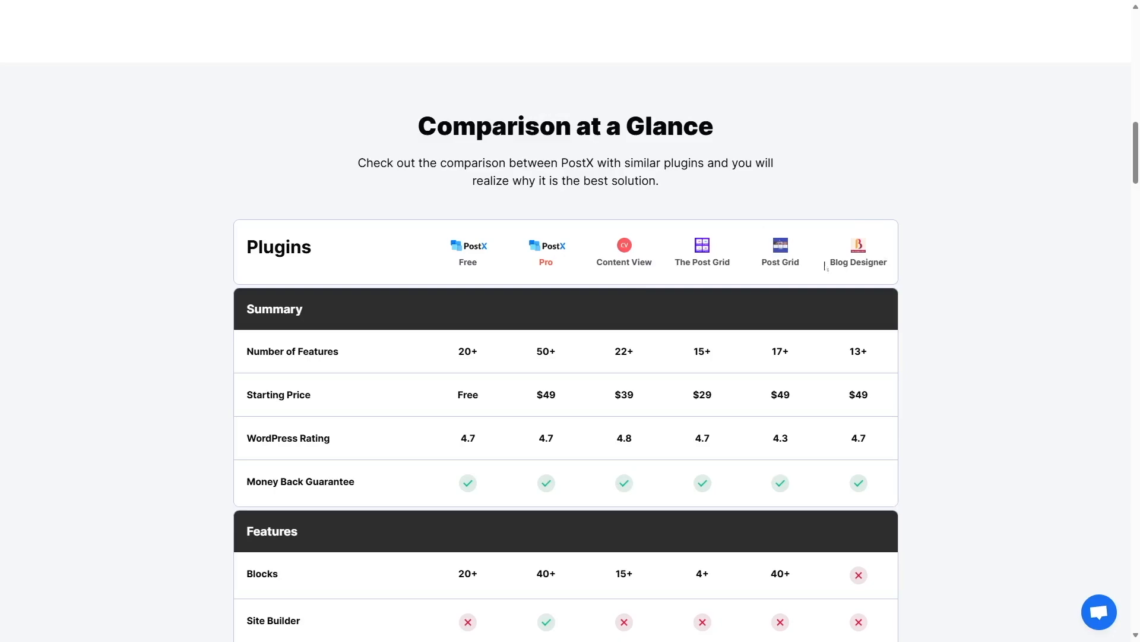
scroll(685, 306, down, 1)
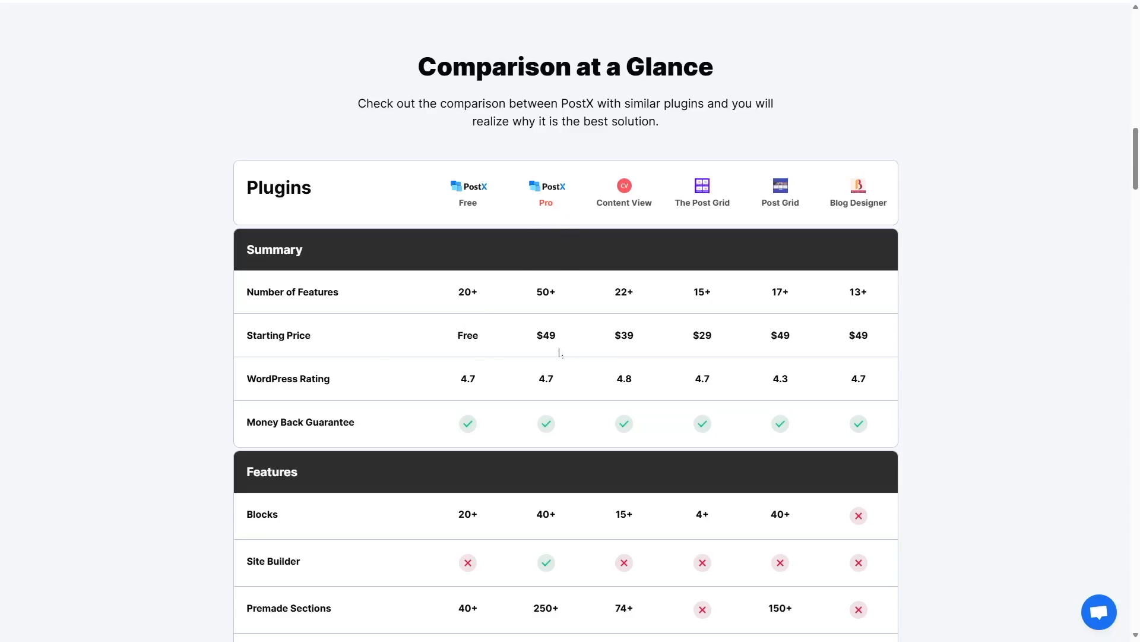
scroll(535, 340, up, 15)
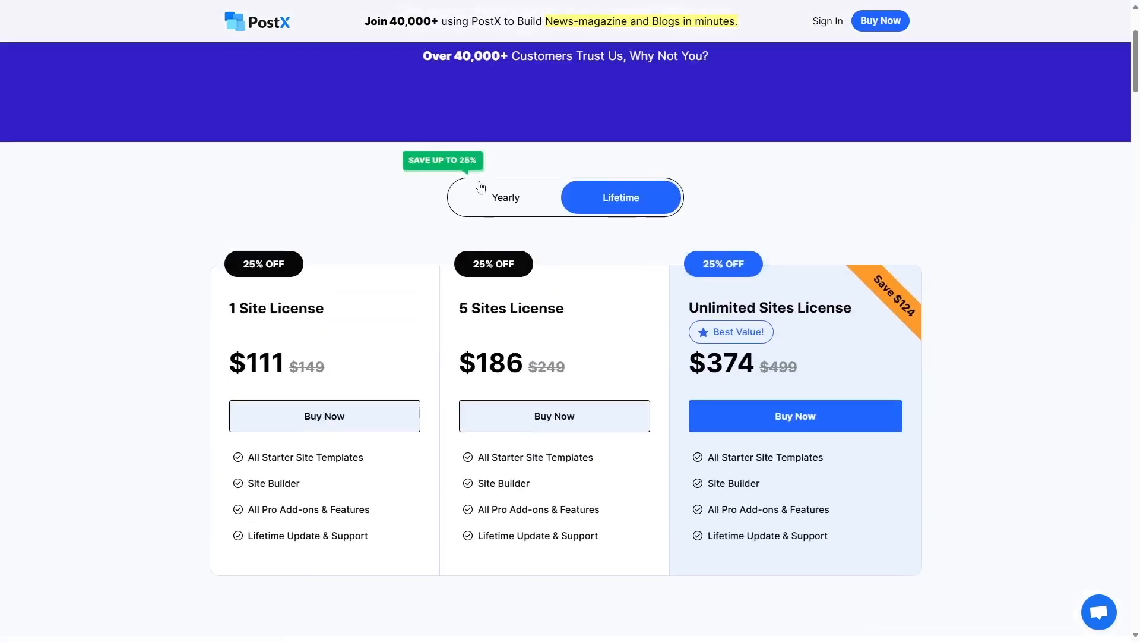
click(500, 201)
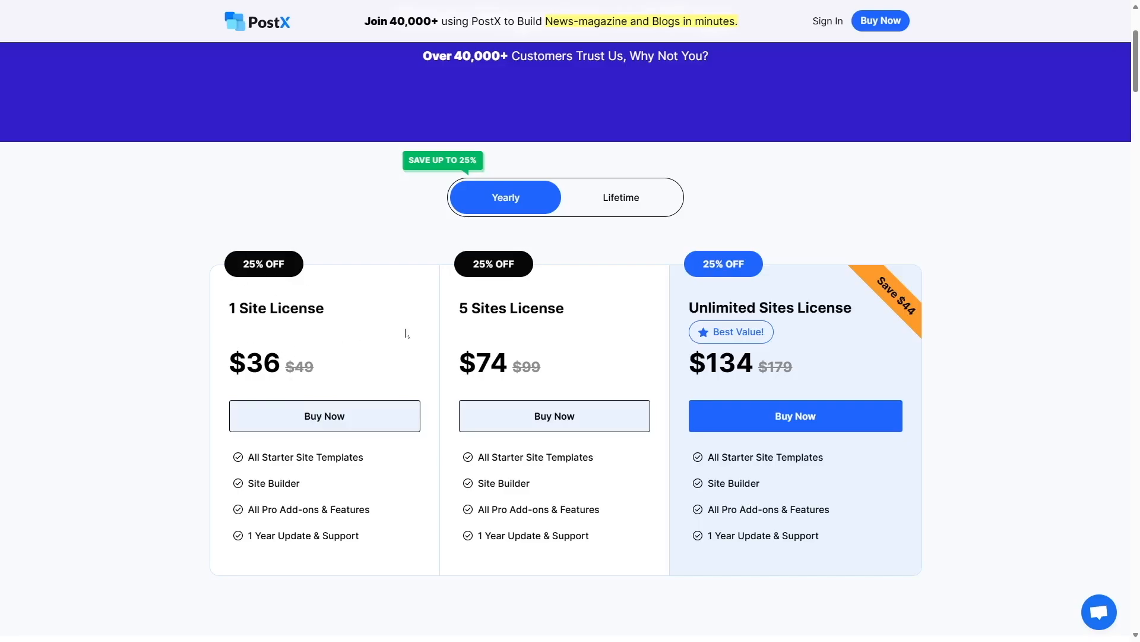
Review the feature rows of the comparison table for PostX Free, PostX Pro and the competing plugins.
scroll(305, 319, down, 15)
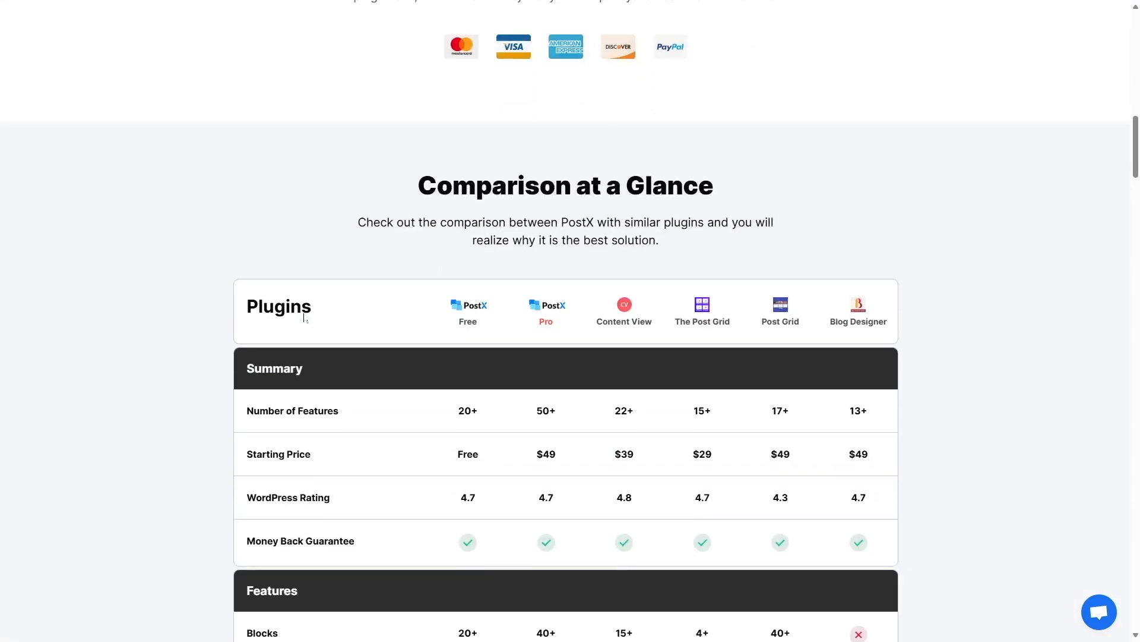
scroll(304, 315, down, 1)
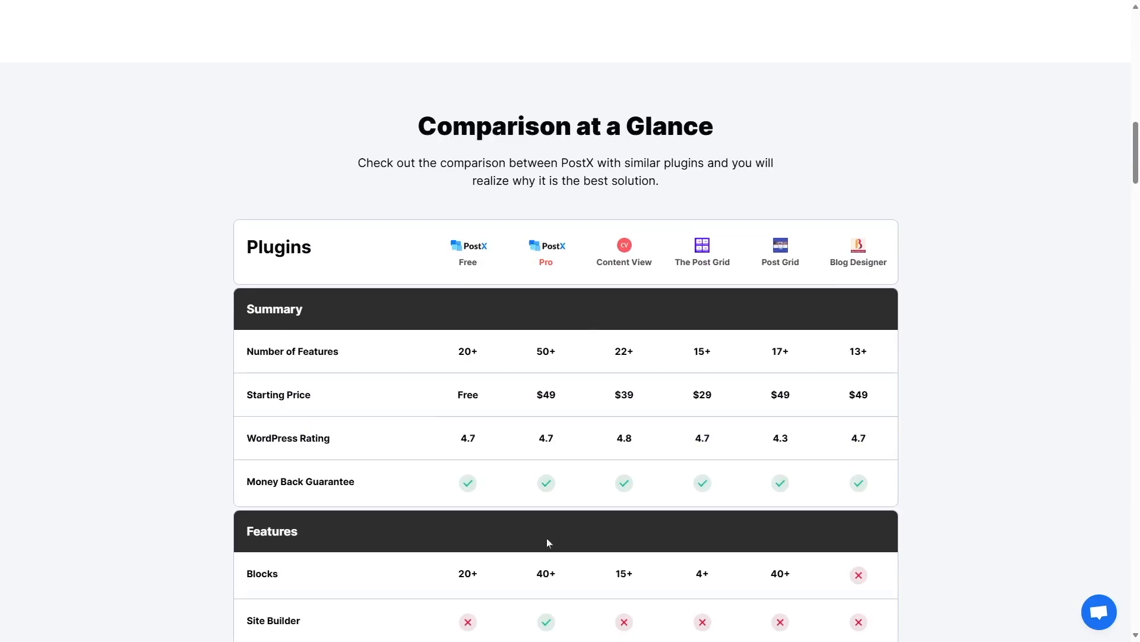
scroll(445, 485, down, 1)
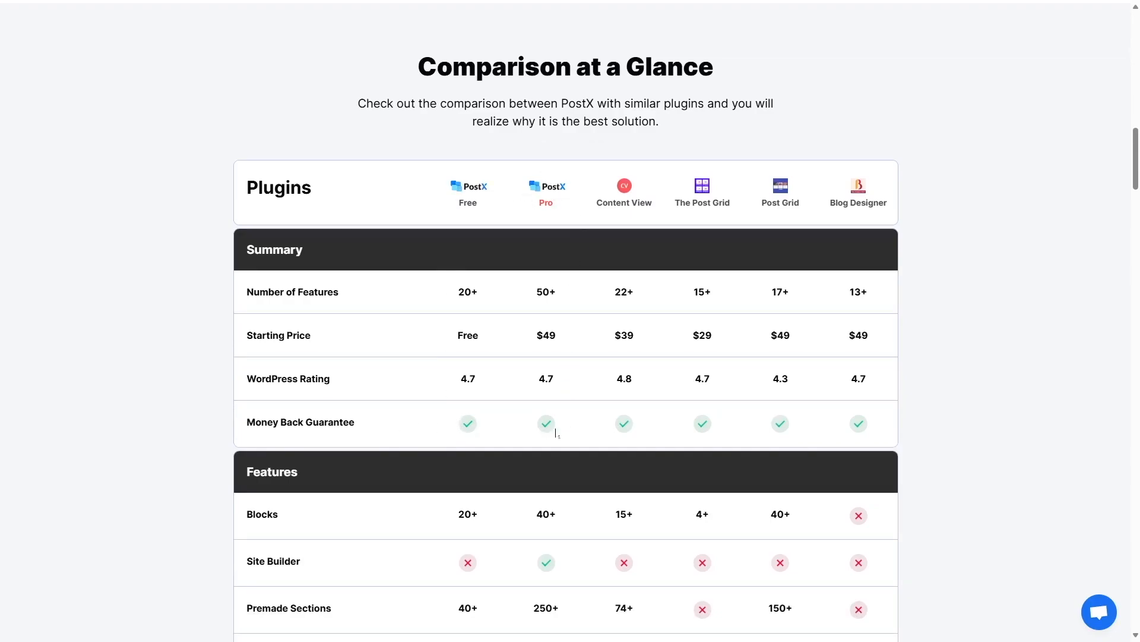
scroll(539, 431, down, 4)
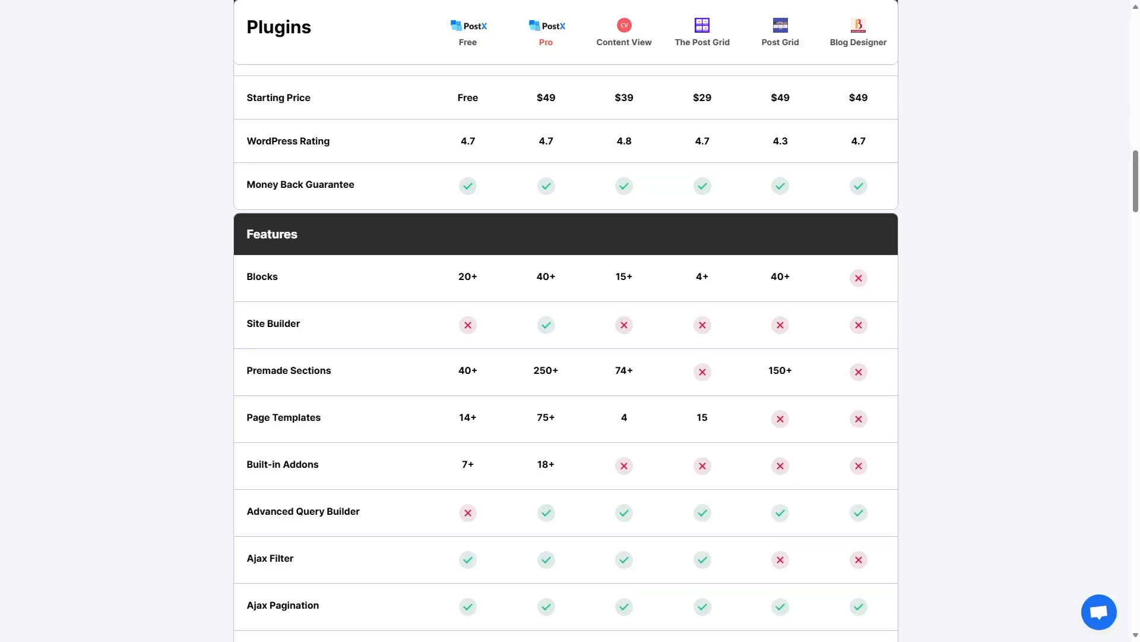
scroll(551, 292, down, 1)
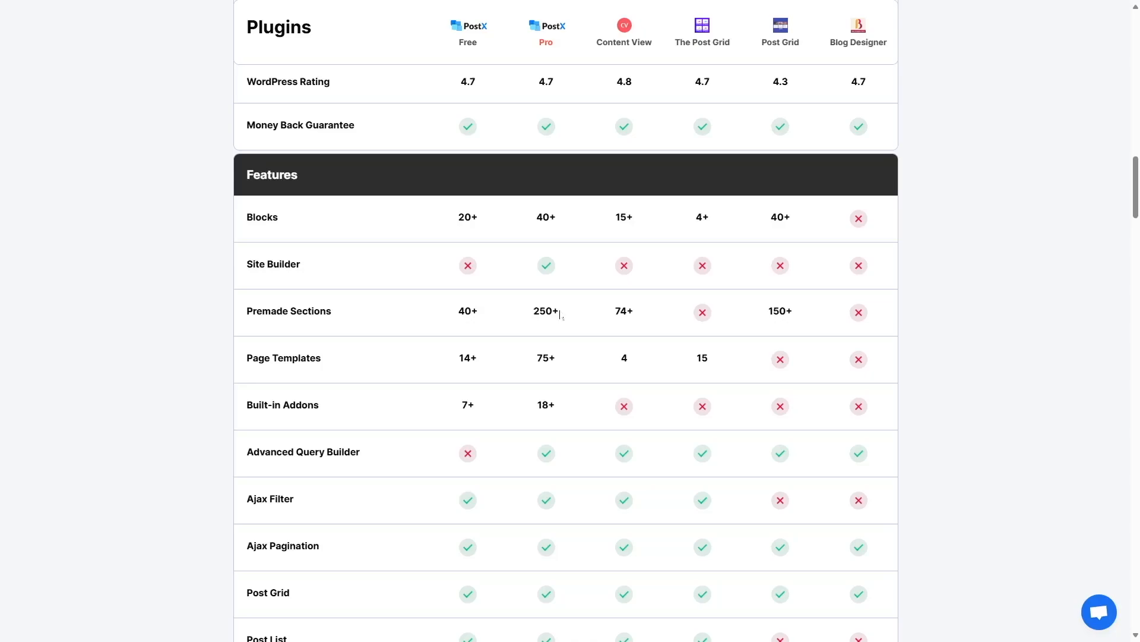
Compare PostX Free and Pro with the competing plugins from the Premade Sections row through Shortcode support in the Features section.
scroll(560, 314, down, 1)
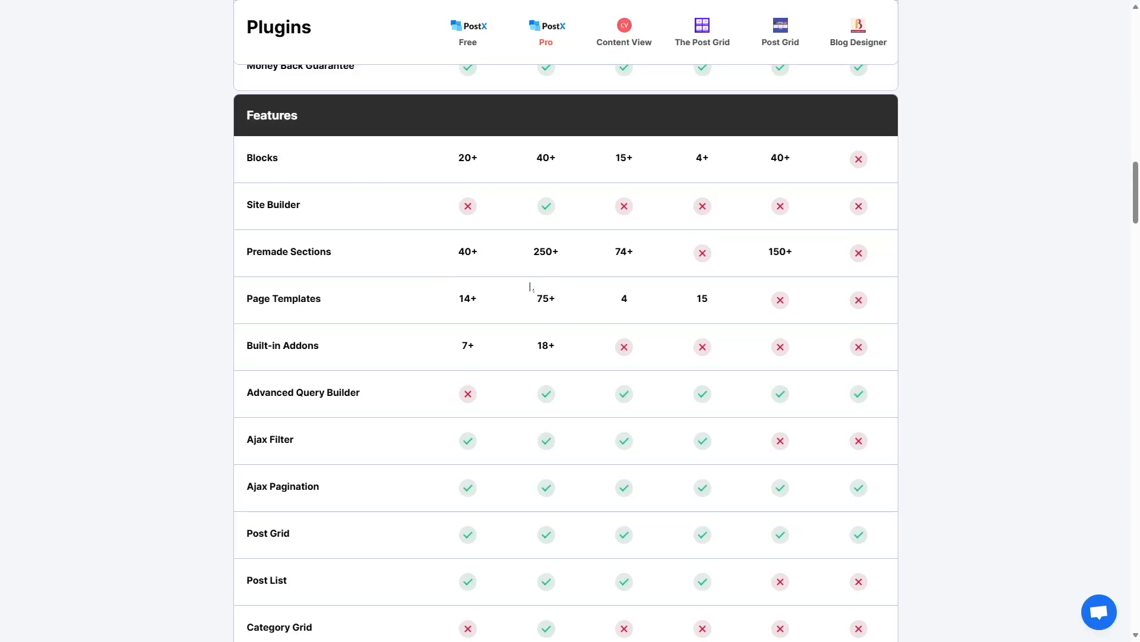
scroll(532, 291, down, 1)
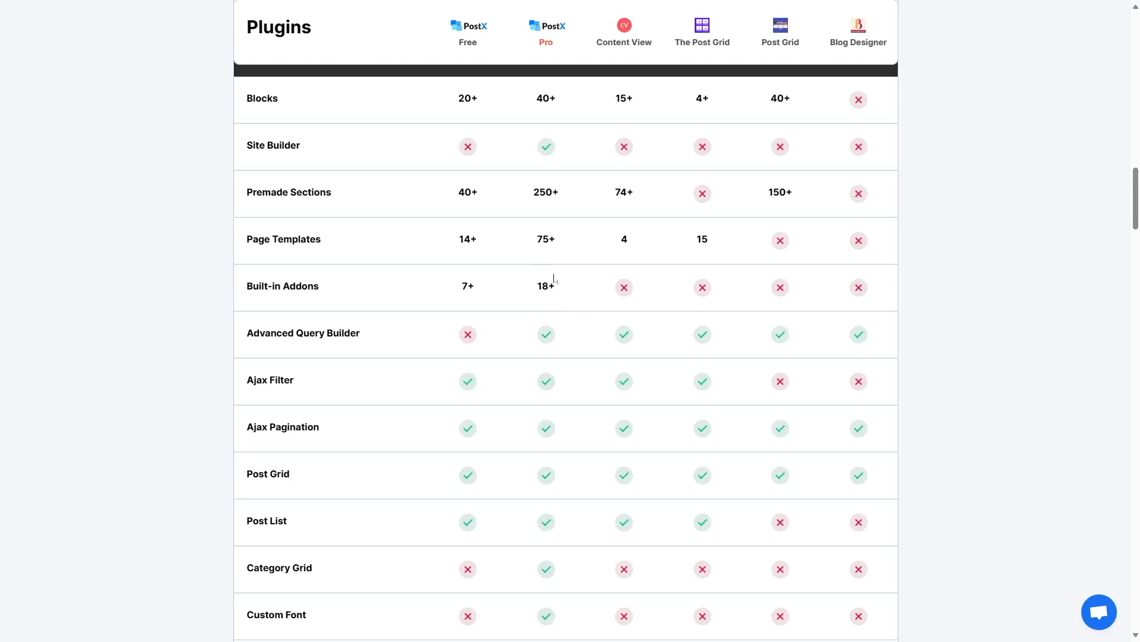
scroll(489, 274, down, 2)
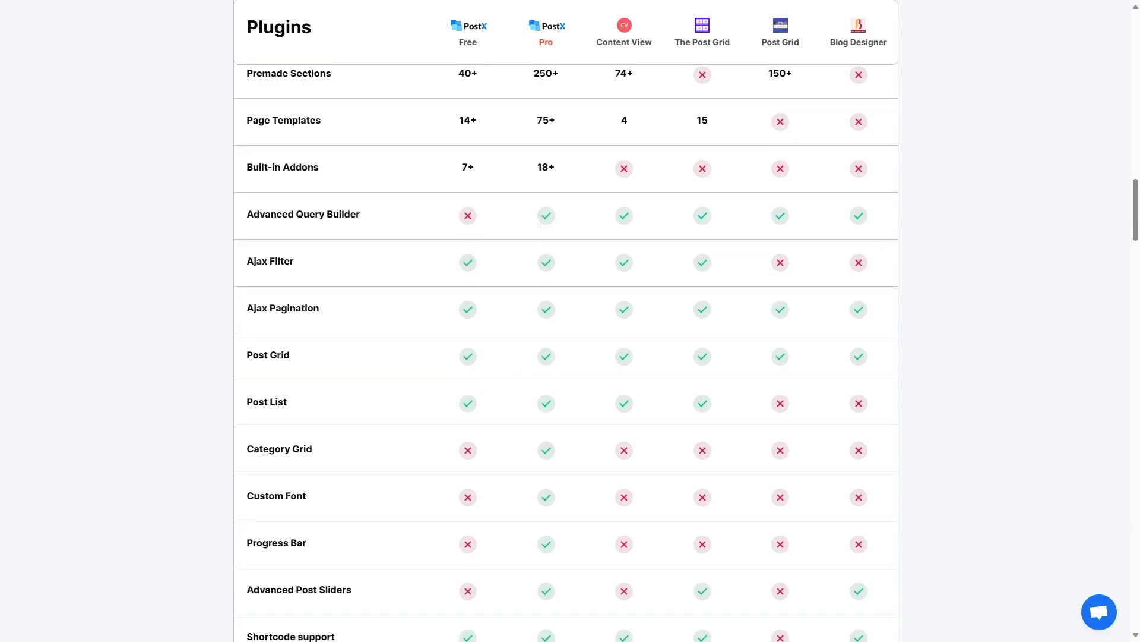
scroll(289, 216, down, 1)
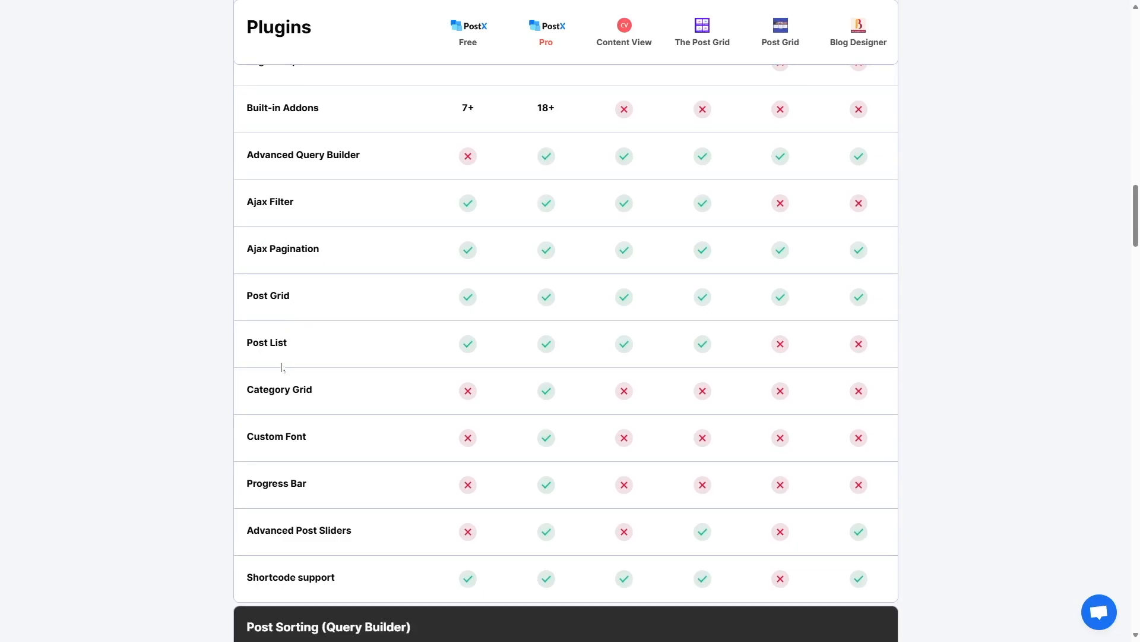
scroll(483, 333, down, 1)
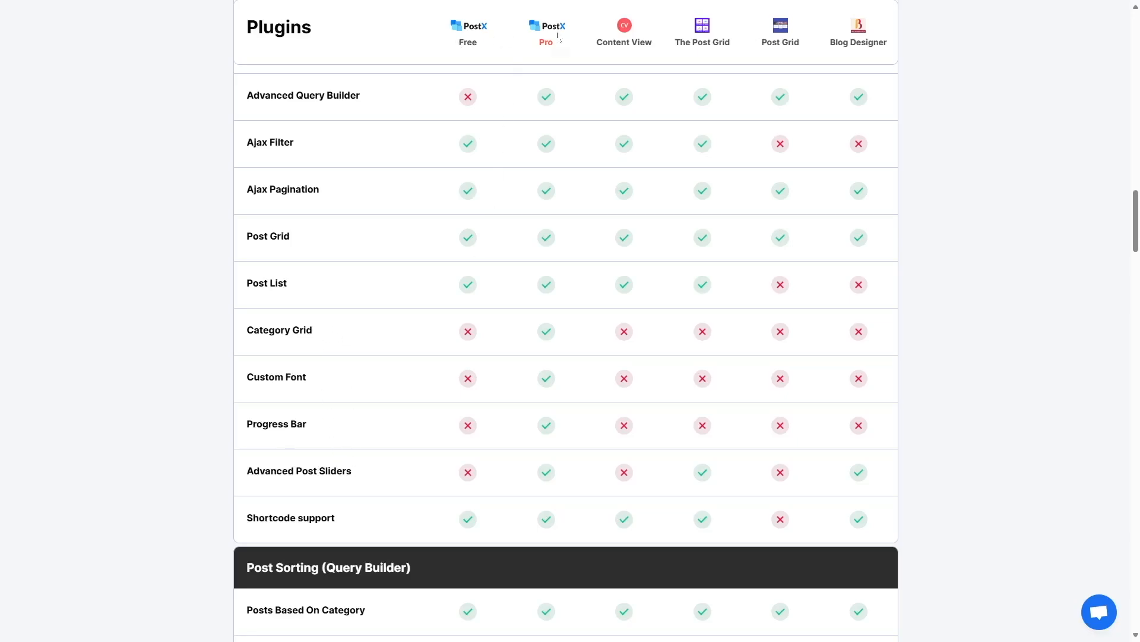
scroll(537, 95, down, 1)
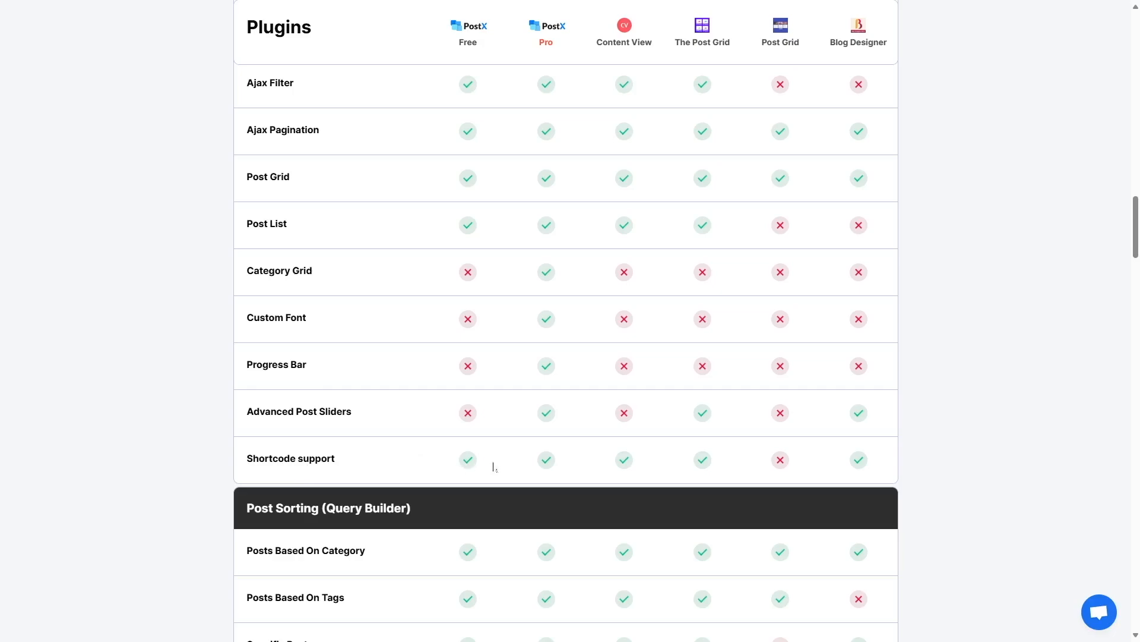
Skim the Post Sorting (Query Builder) and Layouts sections of the plugin comparison table.
scroll(523, 461, down, 10)
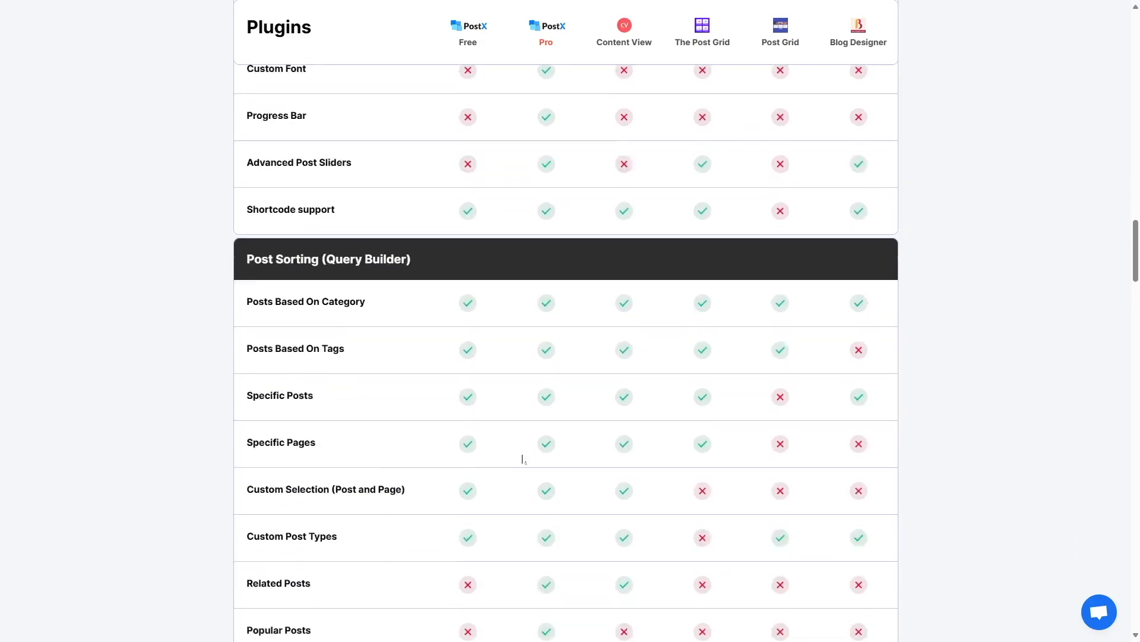
scroll(519, 451, down, 10)
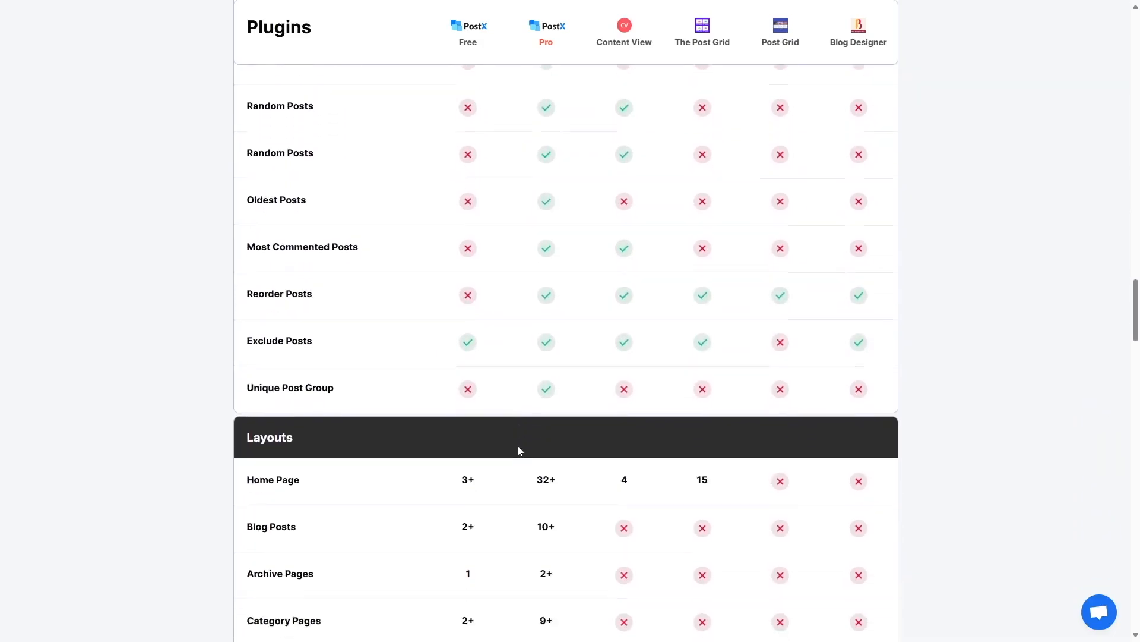
scroll(514, 449, down, 5)
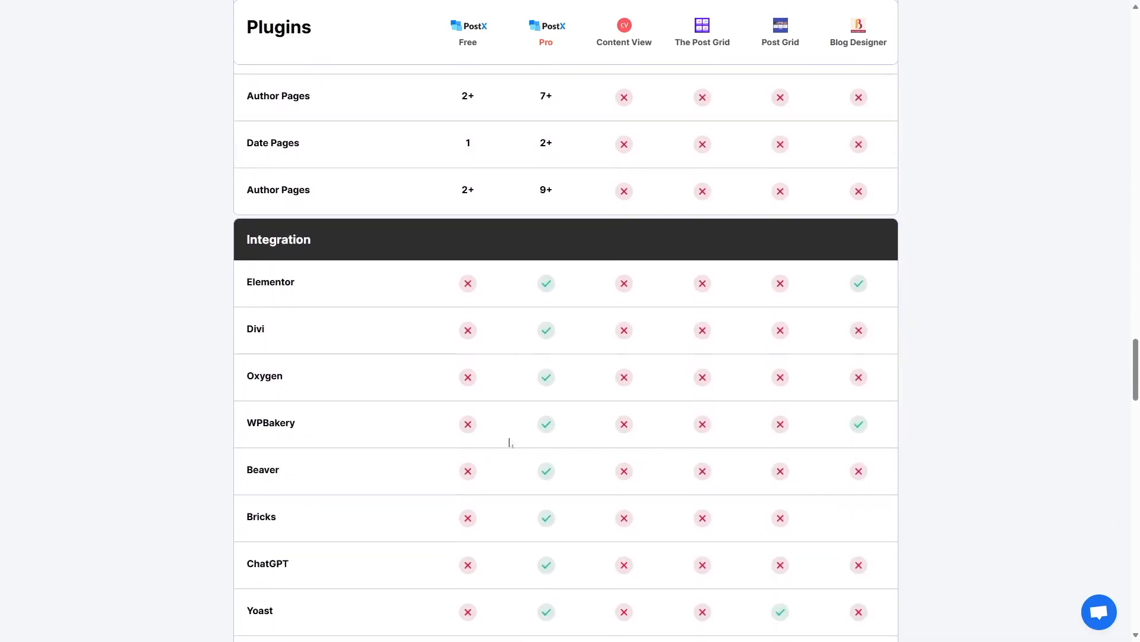
Examine the Integration section of the comparison table, from Elementor through Squirrly, for PostX Free, PostX Pro and the other plugins.
scroll(508, 440, down, 2)
scroll(508, 437, down, 1)
scroll(501, 433, up, 1)
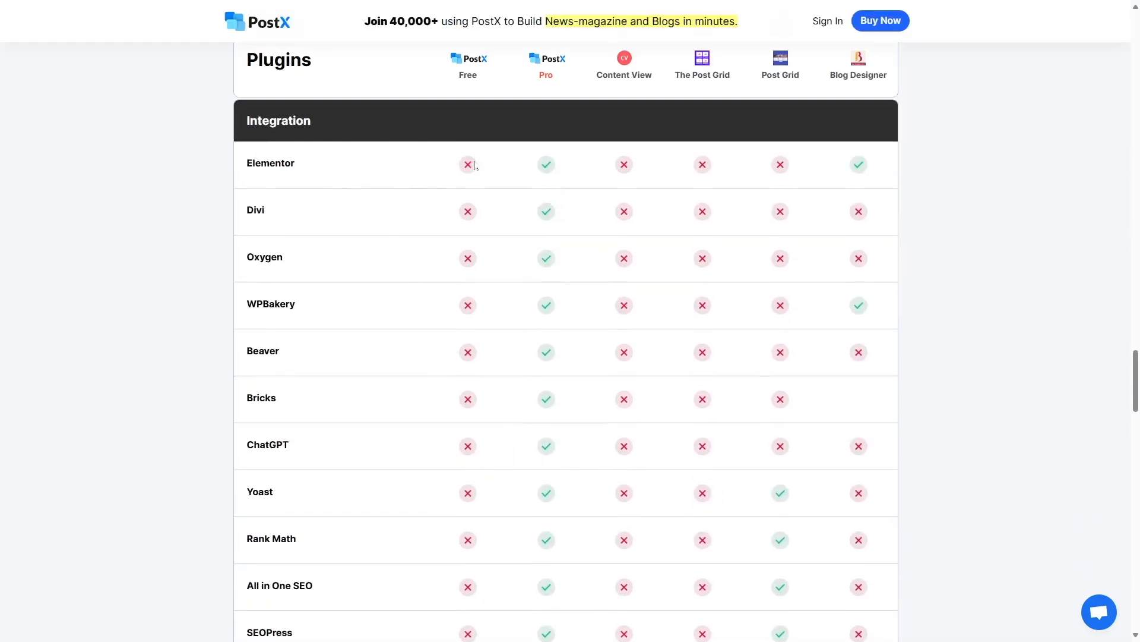
scroll(471, 170, down, 5)
scroll(471, 121, up, 4)
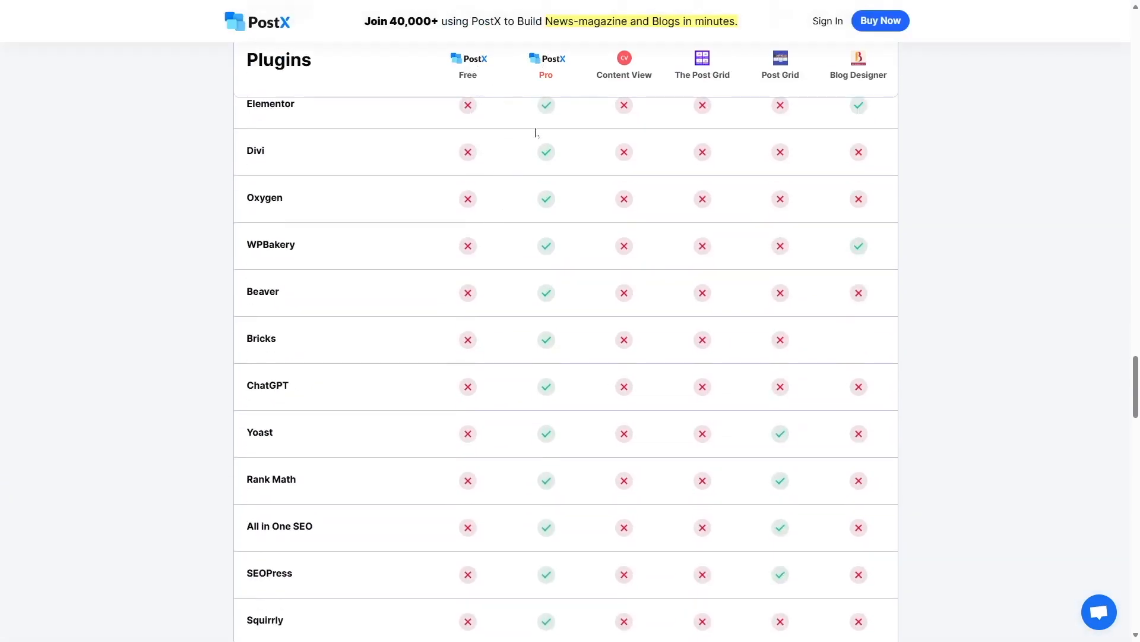
scroll(532, 137, up, 1)
scroll(542, 285, down, 4)
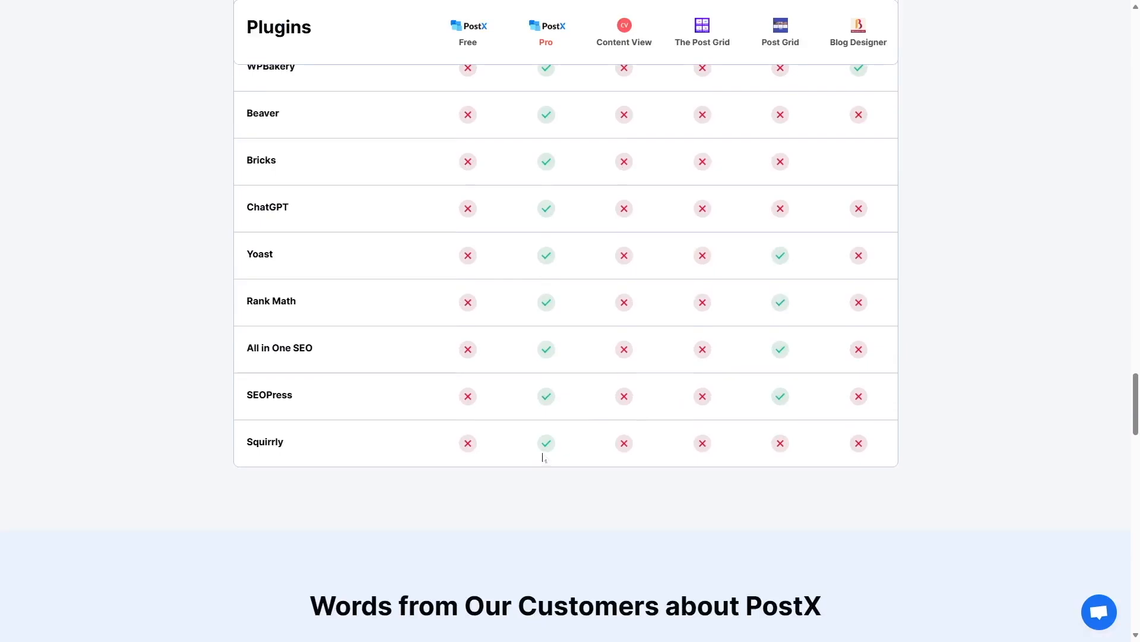
Go back up the comparison table to the end of the Features section and the start of Post Sorting (Query Builder).
scroll(542, 458, up, 15)
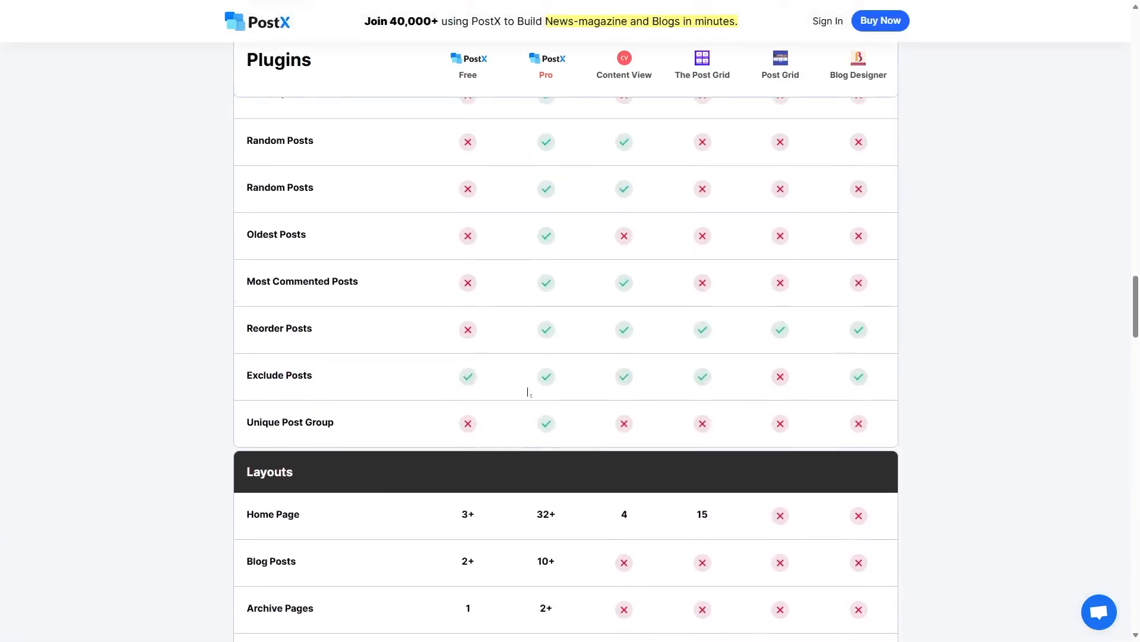
scroll(527, 392, up, 10)
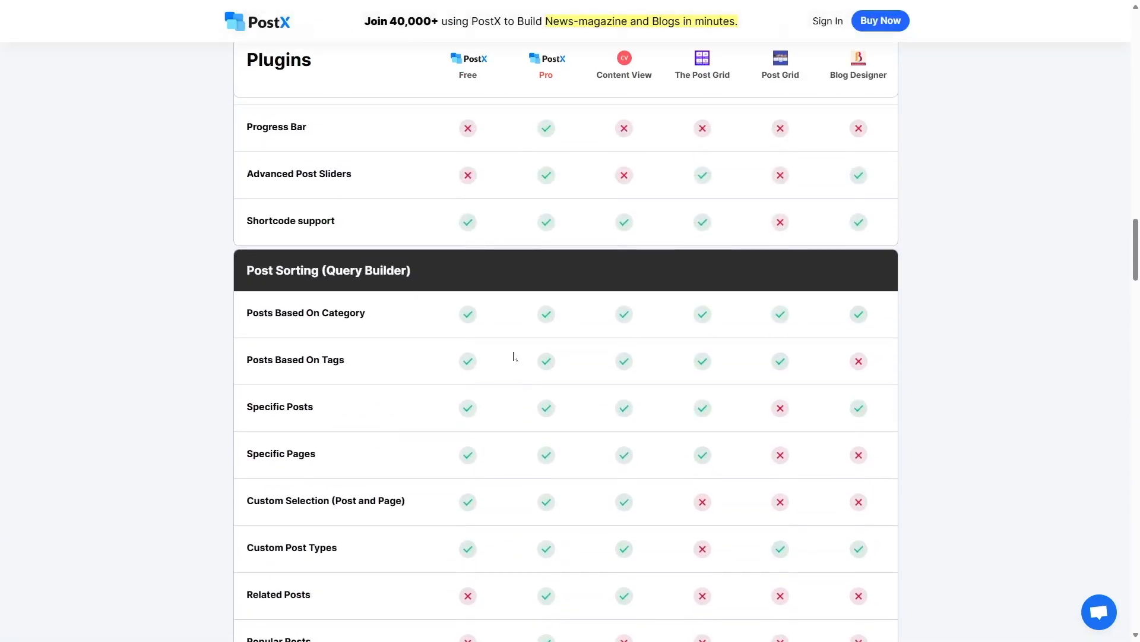
scroll(510, 353, up, 1)
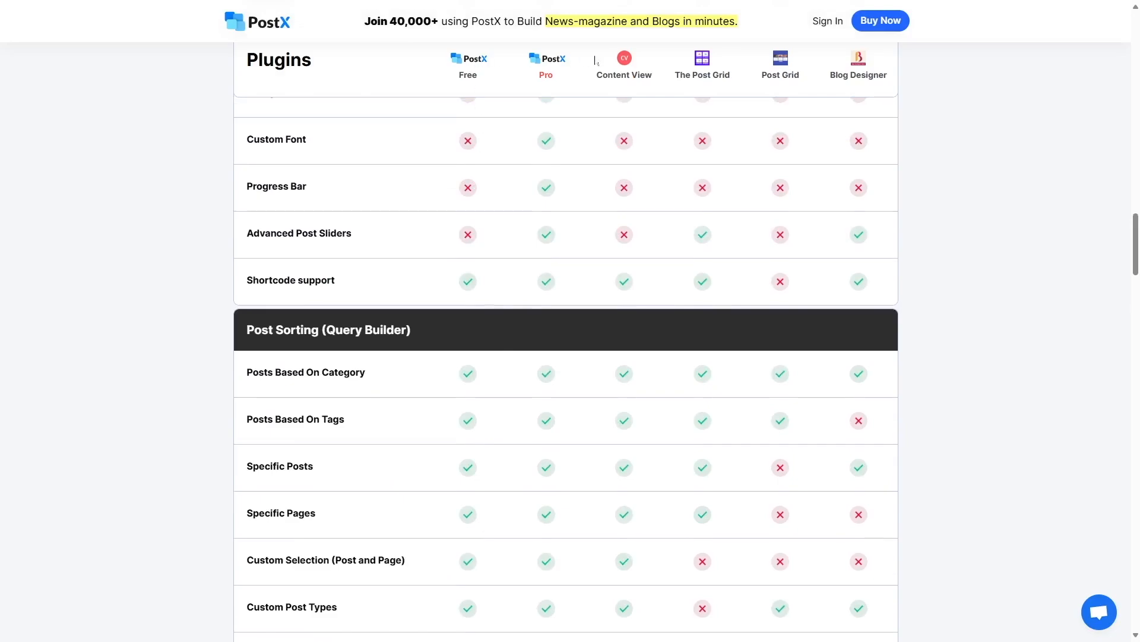